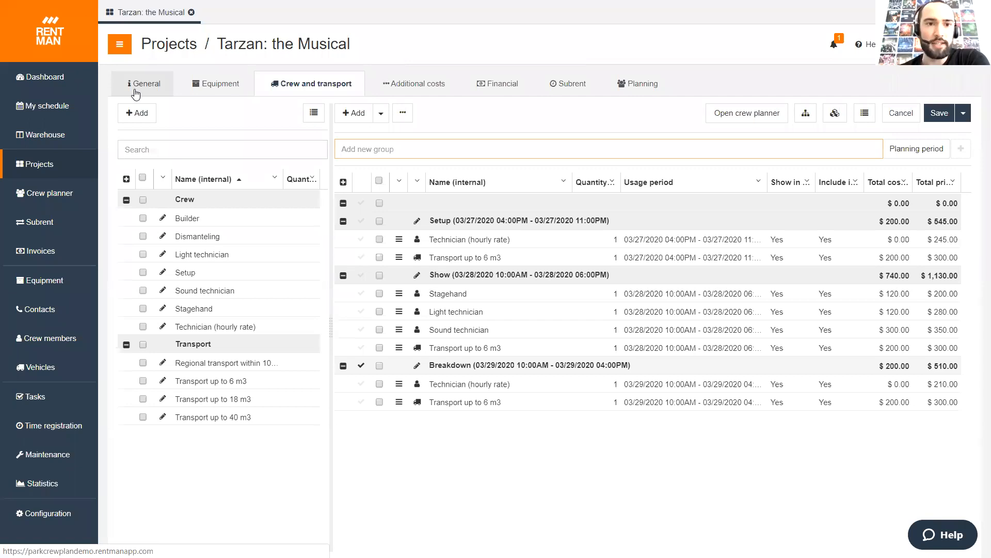
Review the project's general time schedule and equipment list, and return to its crew and transport overview
{"action": "scroll", "coordinate": [333, 171], "scroll_direction": "down", "scroll_amount": 1}
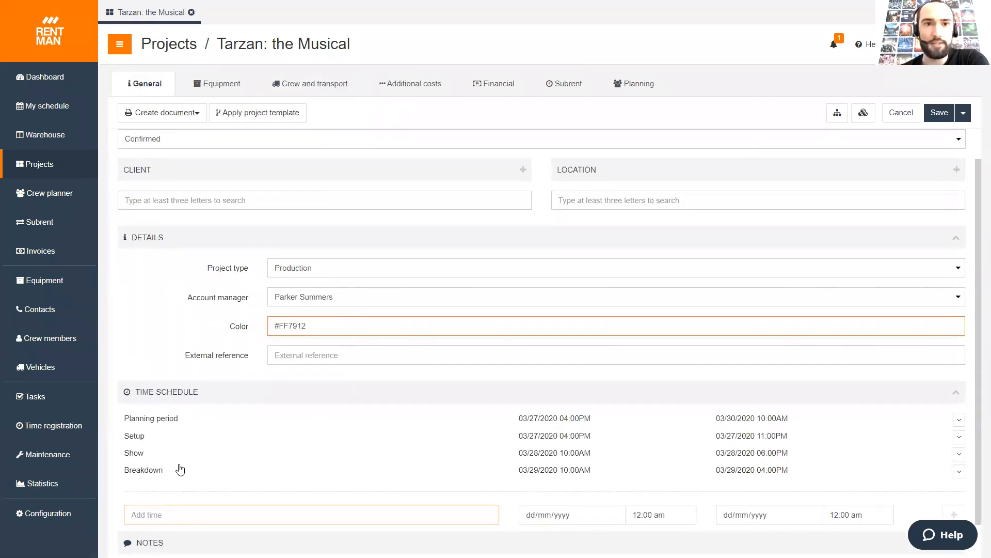
{"action": "left_click", "coordinate": [222, 82]}
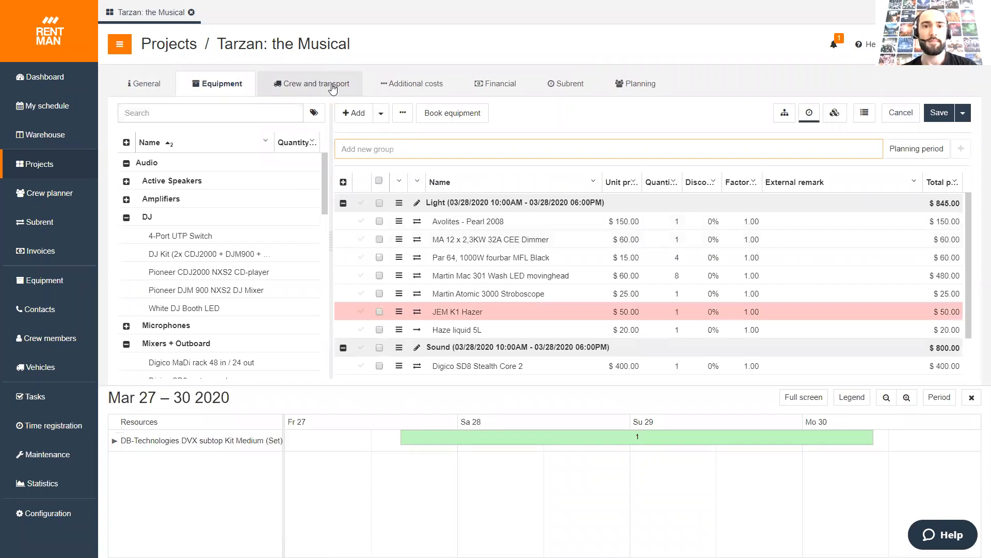
{"action": "left_click", "coordinate": [333, 86]}
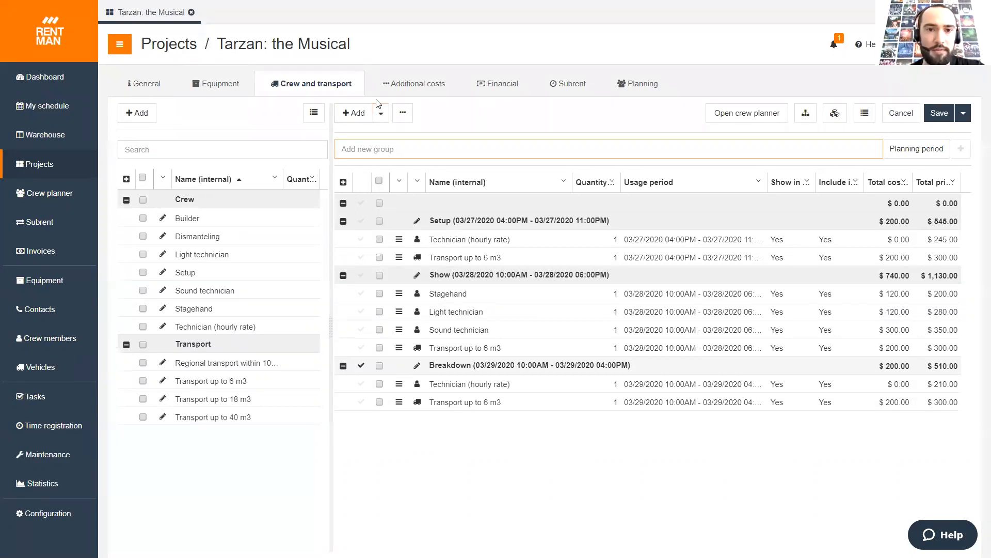
Start a new crew function outside the existing groups, with System Technician as both its external and internal name
{"action": "left_click", "coordinate": [380, 113]}
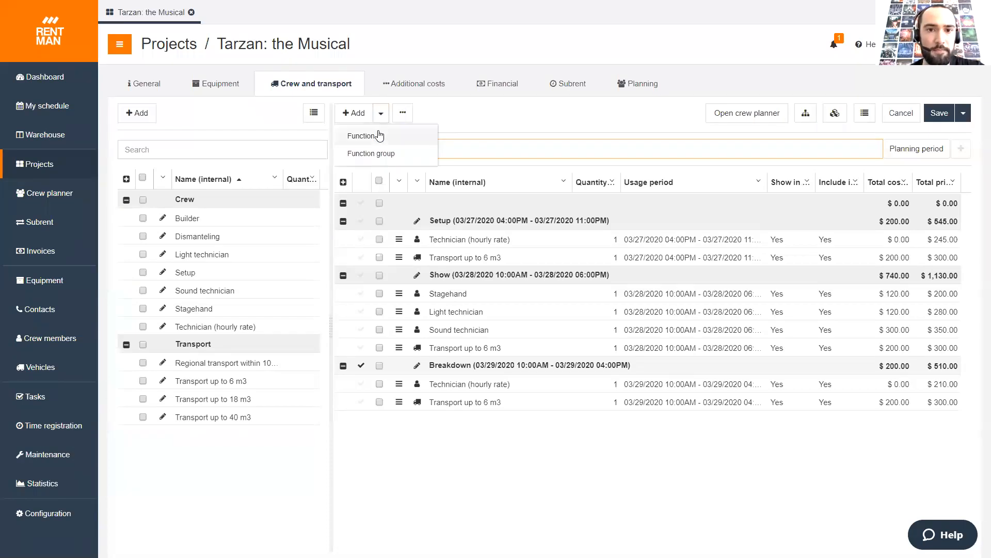
{"action": "left_click", "coordinate": [361, 203]}
{"action": "left_click", "coordinate": [369, 154]}
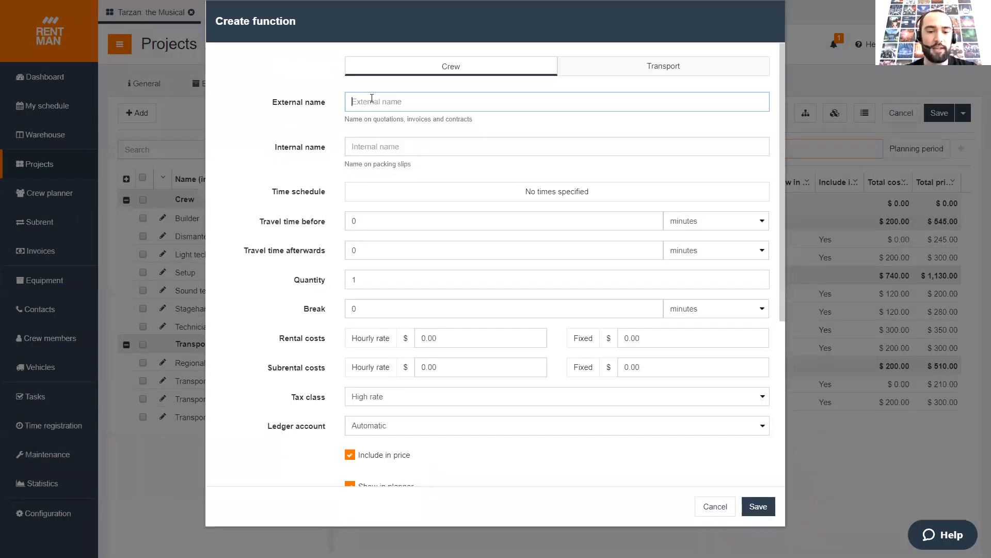
{"action": "type", "text": "System"}
{"action": "key", "text": "Tab"}
{"action": "type", "text": "S"}
{"action": "left_click", "coordinate": [379, 100]}
{"action": "type", "text": "Technician"}
{"action": "key", "text": "Tab"}
{"action": "type", "text": "System Technician"}
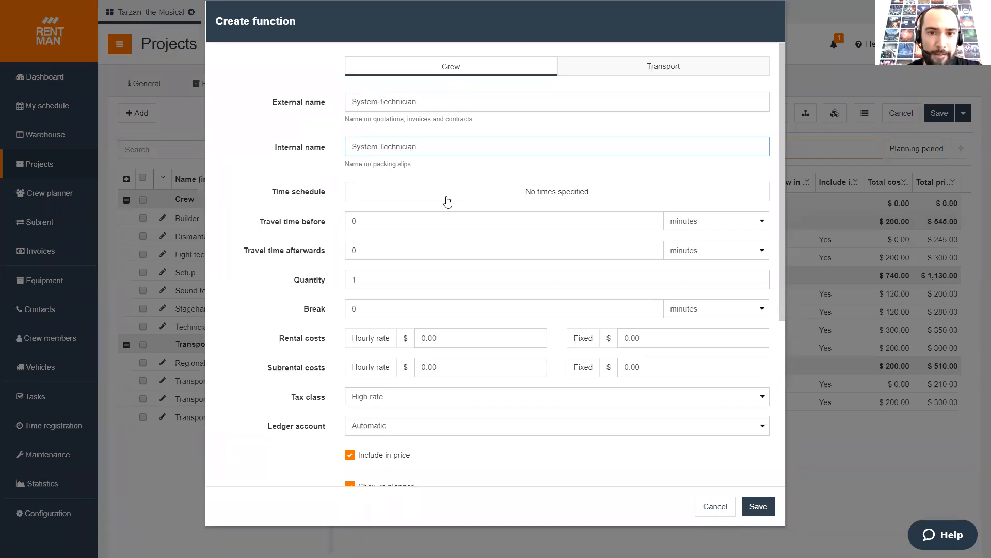
Set the new function's usage period from 27/03/2020 10:00 am until 27/03/2020 11:00 am and save the times
{"action": "left_click", "coordinate": [481, 198]}
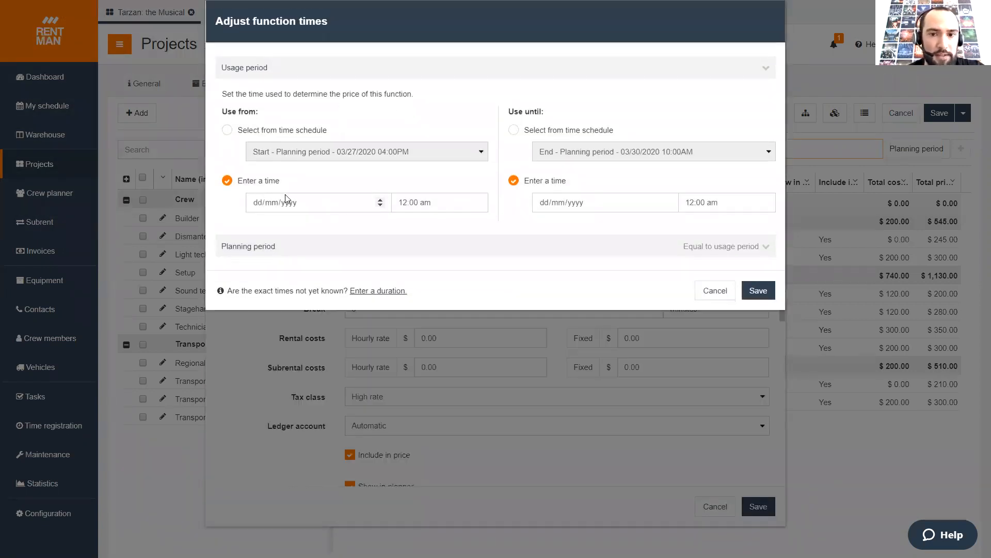
{"action": "left_click", "coordinate": [257, 206]}
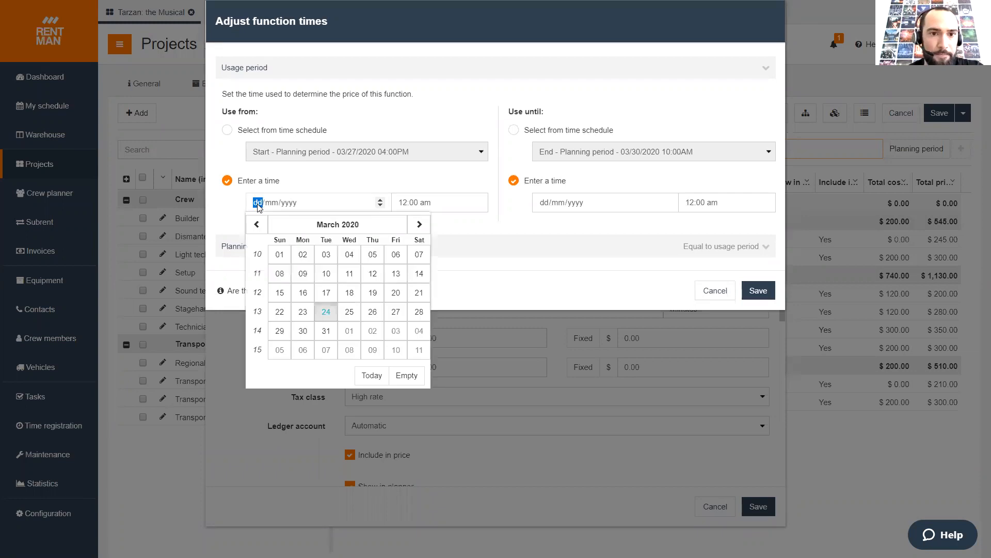
{"action": "left_click", "coordinate": [396, 312]}
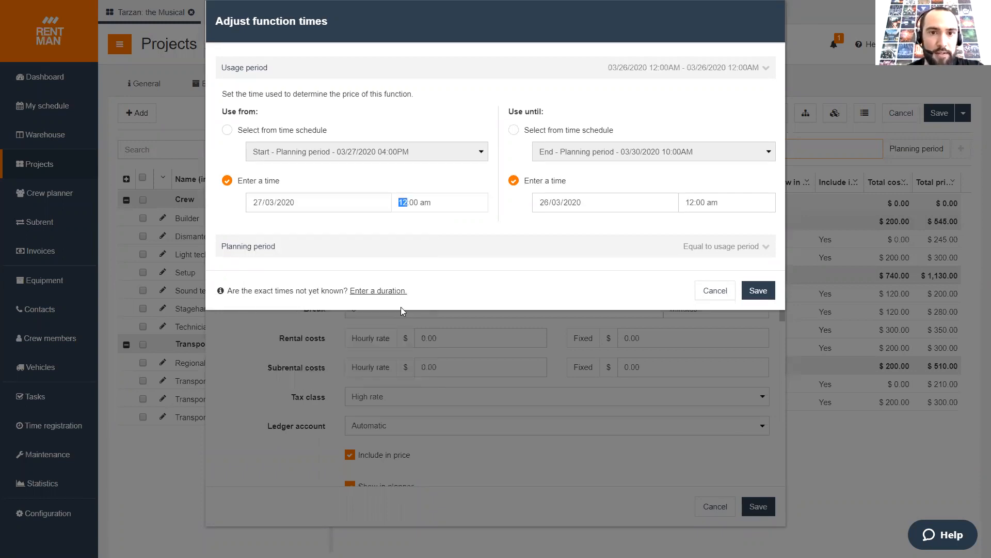
{"action": "type", "text": "10"}
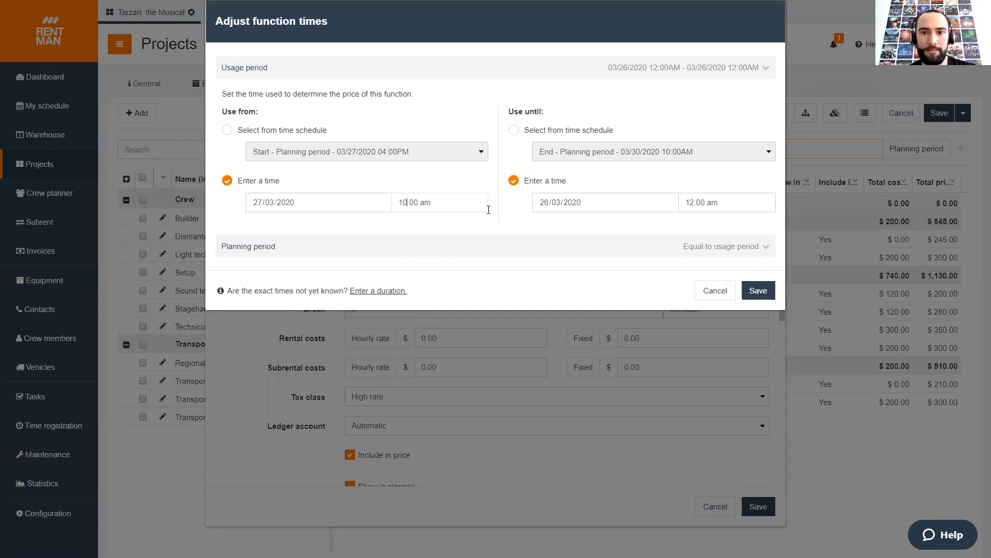
{"action": "left_click", "coordinate": [542, 202]}
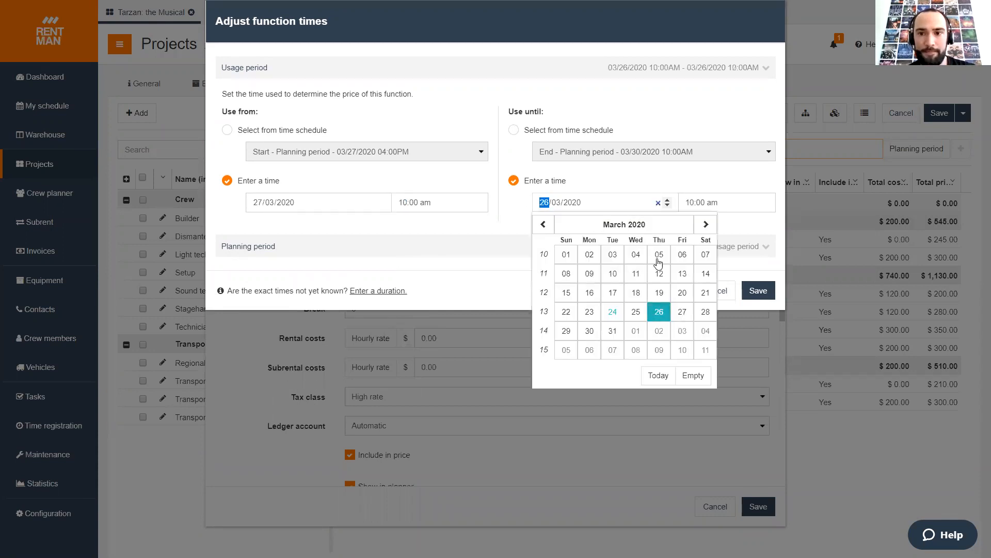
{"action": "left_click", "coordinate": [685, 310]}
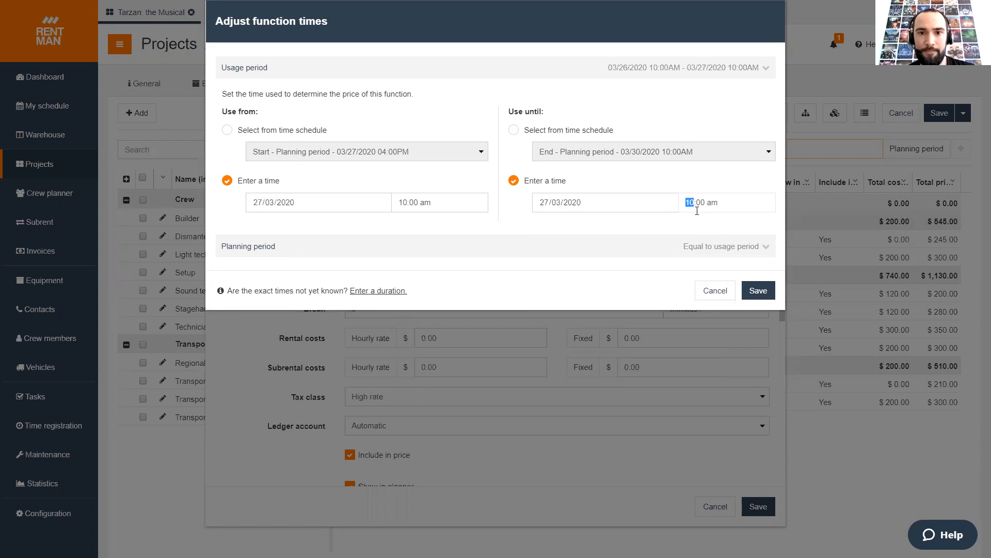
{"action": "type", "text": "11"}
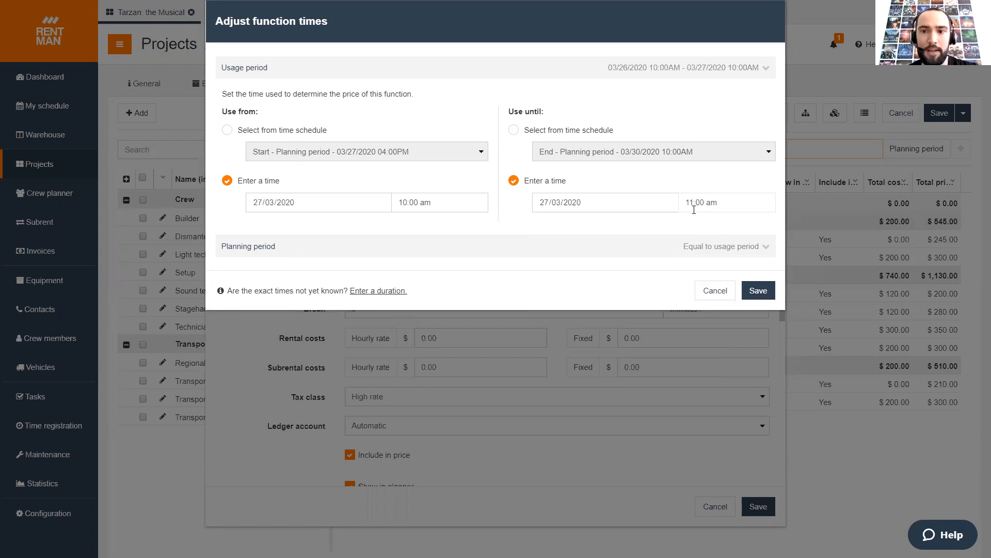
{"action": "left_click", "coordinate": [752, 290]}
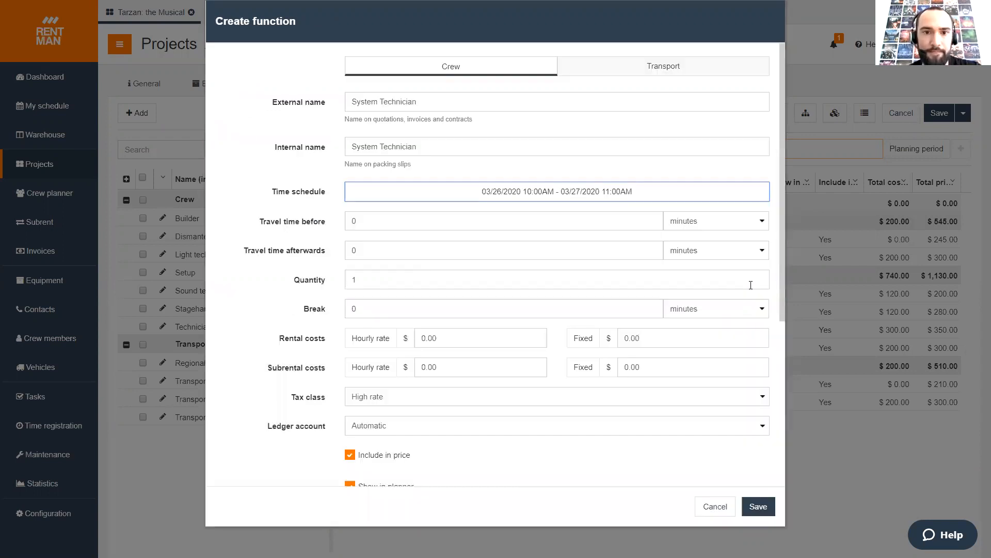
Set the function's travel time before and travel time afterwards to 30 minutes each
{"action": "scroll", "coordinate": [549, 281], "scroll_direction": "down", "scroll_amount": 1}
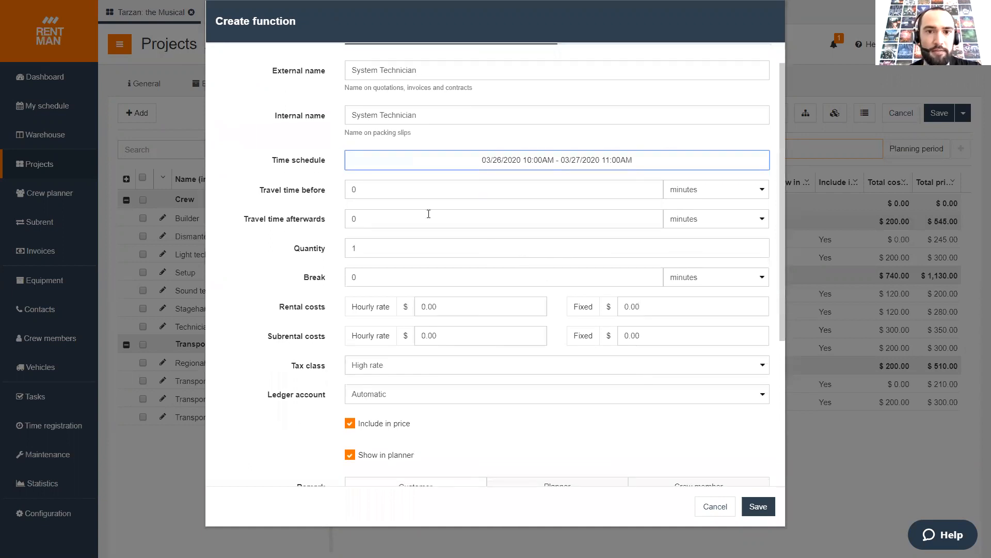
{"action": "left_click", "coordinate": [357, 189]}
{"action": "type", "text": "30"}
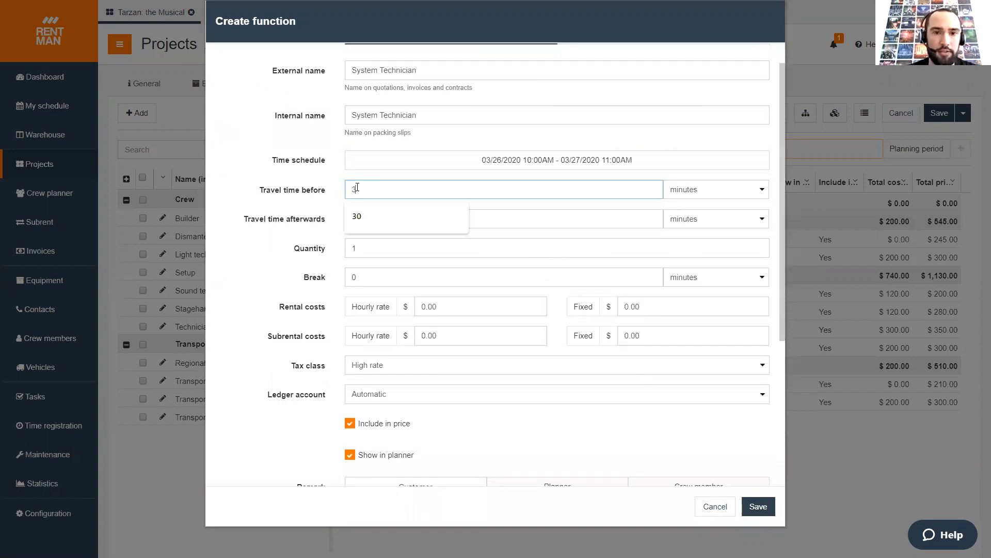
{"action": "key", "text": "Tab"}
{"action": "key", "text": "Tab"}
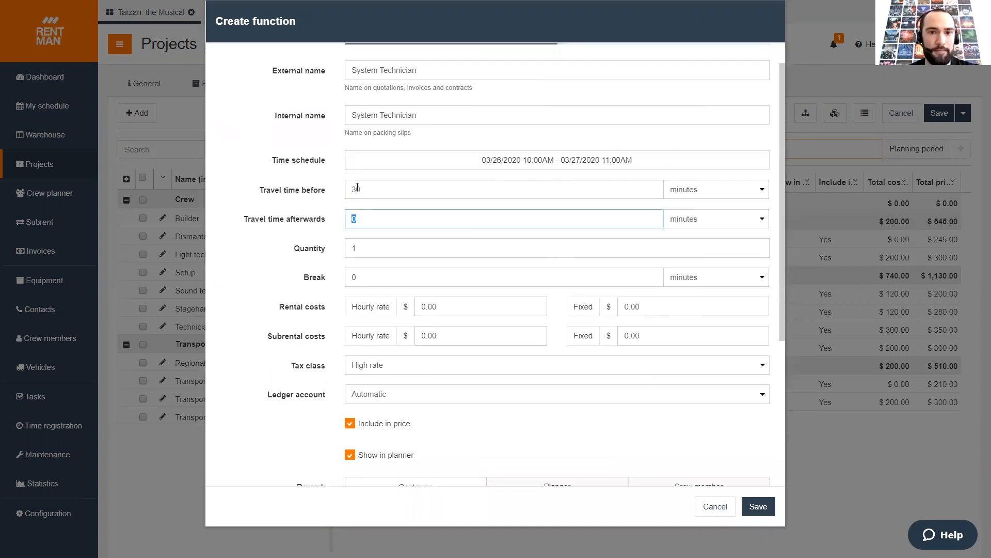
{"action": "type", "text": "30"}
{"action": "left_click", "coordinate": [254, 253]}
Set the function's hourly rate to $50 for rental costs and $40 for subrental costs
{"action": "scroll", "coordinate": [403, 248], "scroll_direction": "down", "scroll_amount": 1}
{"action": "scroll", "coordinate": [402, 248], "scroll_direction": "down", "scroll_amount": 3}
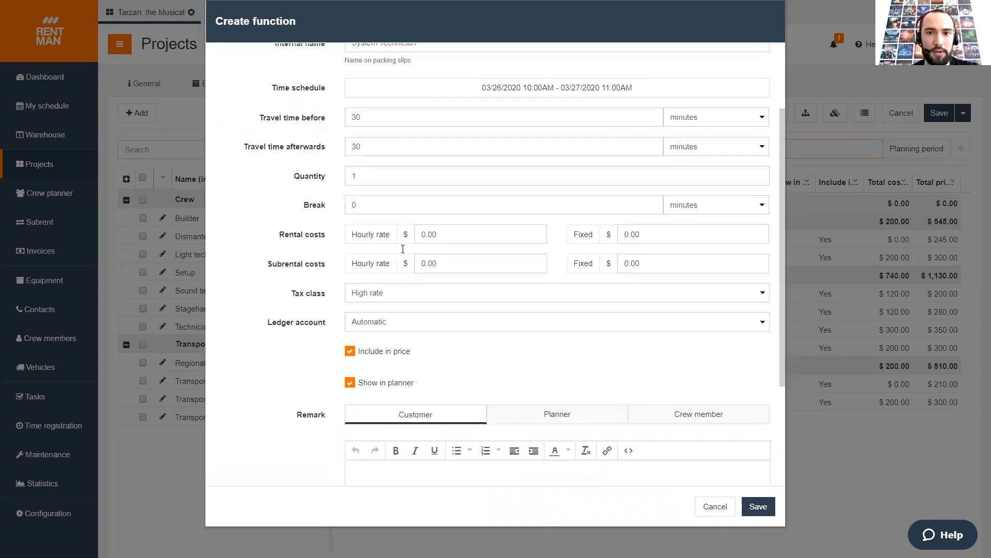
{"action": "left_click", "coordinate": [436, 231]}
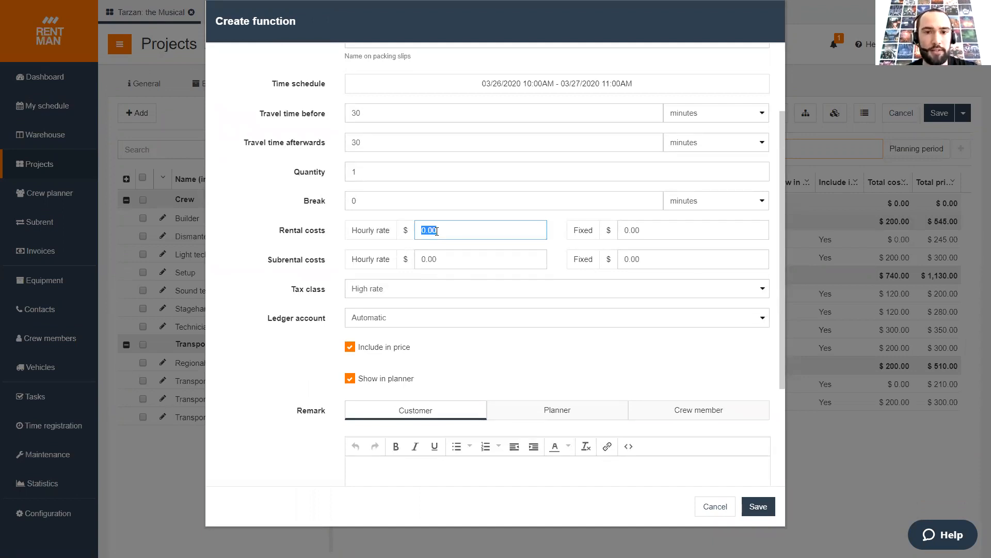
{"action": "type", "text": "50"}
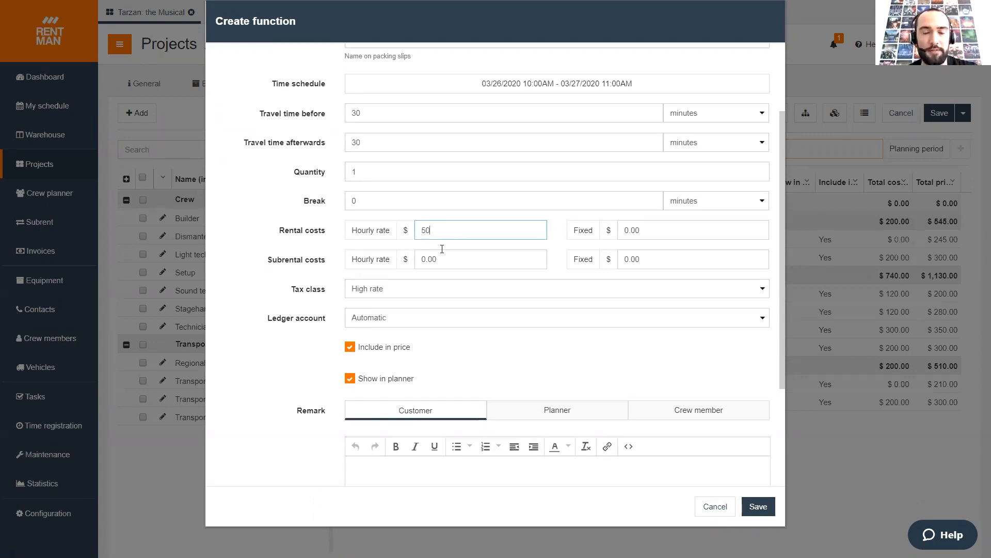
{"action": "left_click", "coordinate": [443, 258]}
{"action": "left_click", "coordinate": [445, 223]}
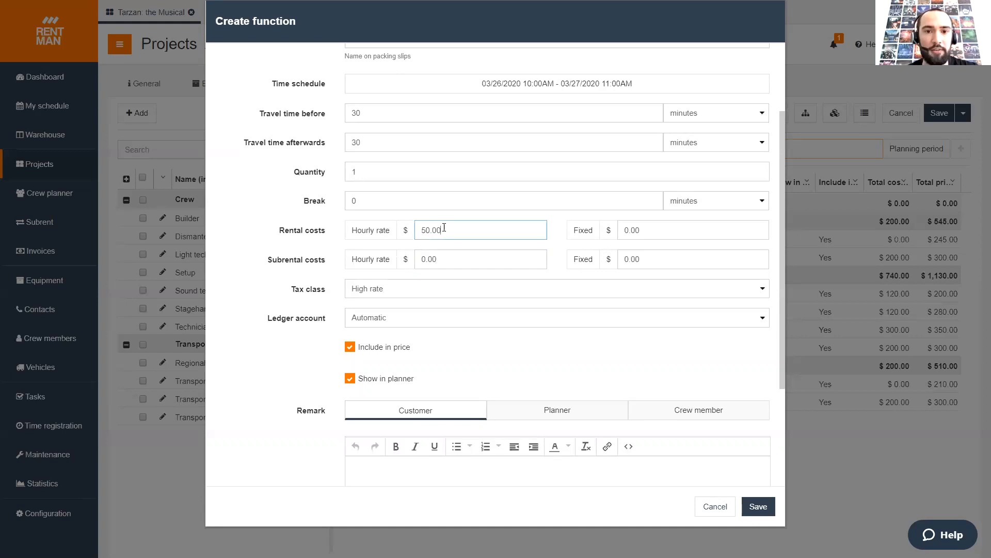
{"action": "double_click", "coordinate": [436, 259]}
{"action": "type", "text": "40"}
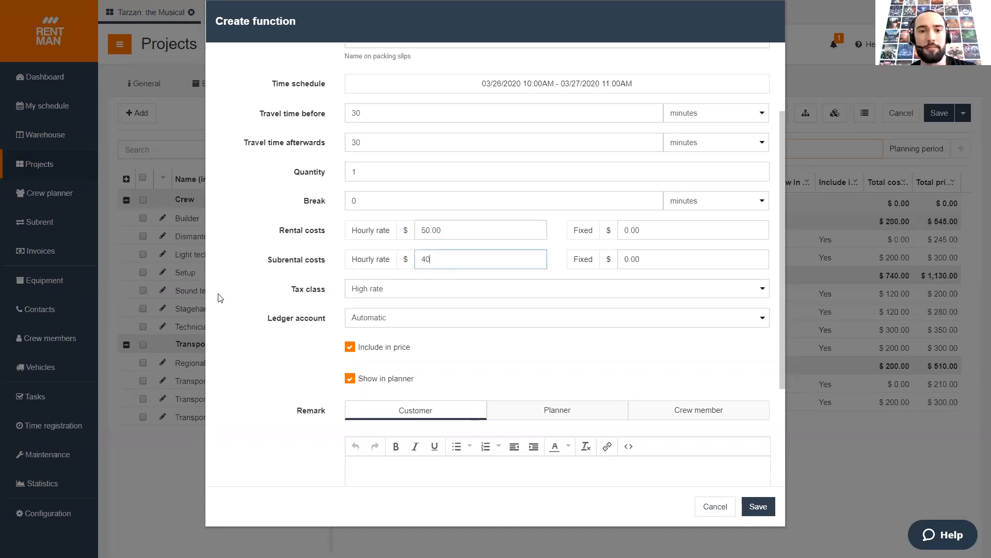
{"action": "left_click", "coordinate": [253, 304]}
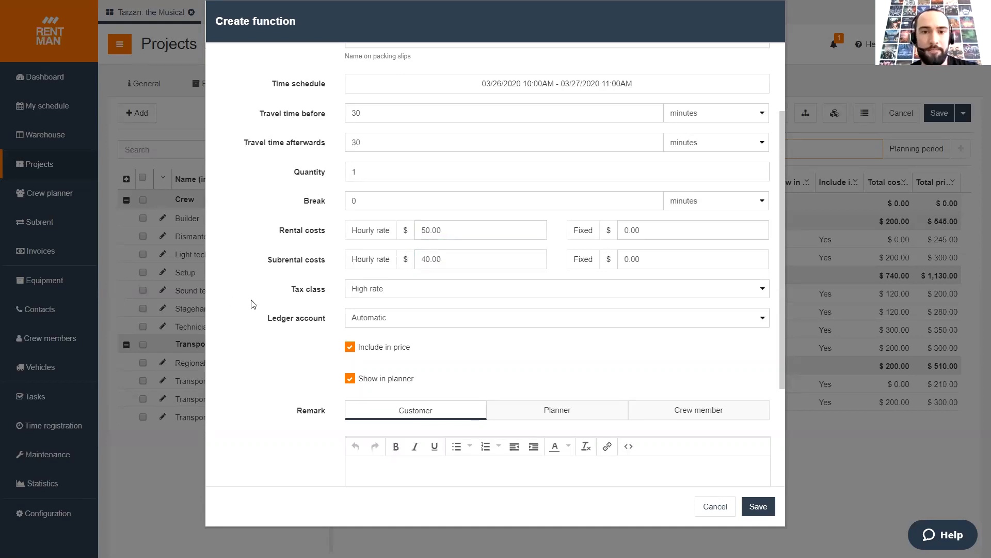
Add the planner remark "Need somebody to tune sound system" to the function
{"action": "scroll", "coordinate": [253, 304], "scroll_direction": "down", "scroll_amount": 3}
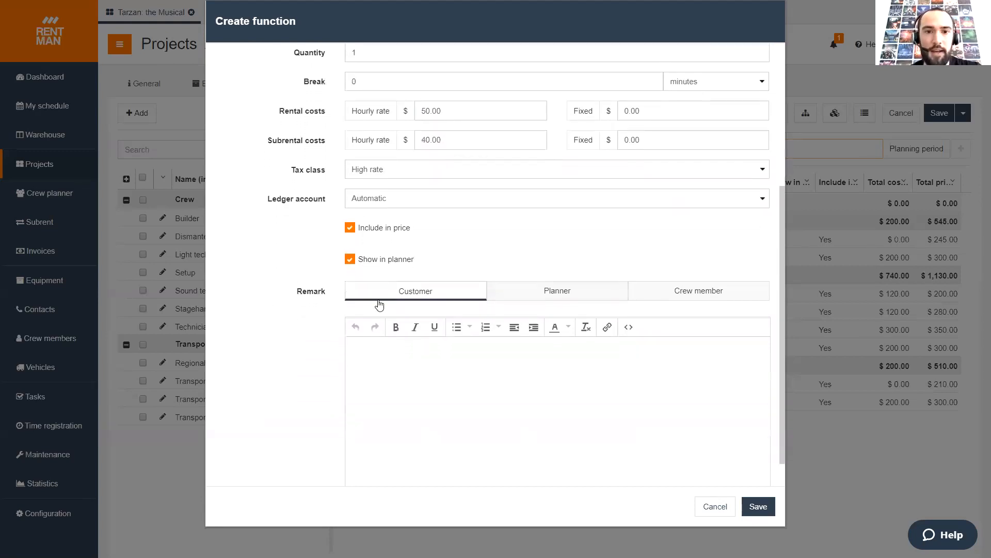
{"action": "scroll", "coordinate": [392, 419], "scroll_direction": "down", "scroll_amount": 1}
{"action": "left_click", "coordinate": [555, 258]}
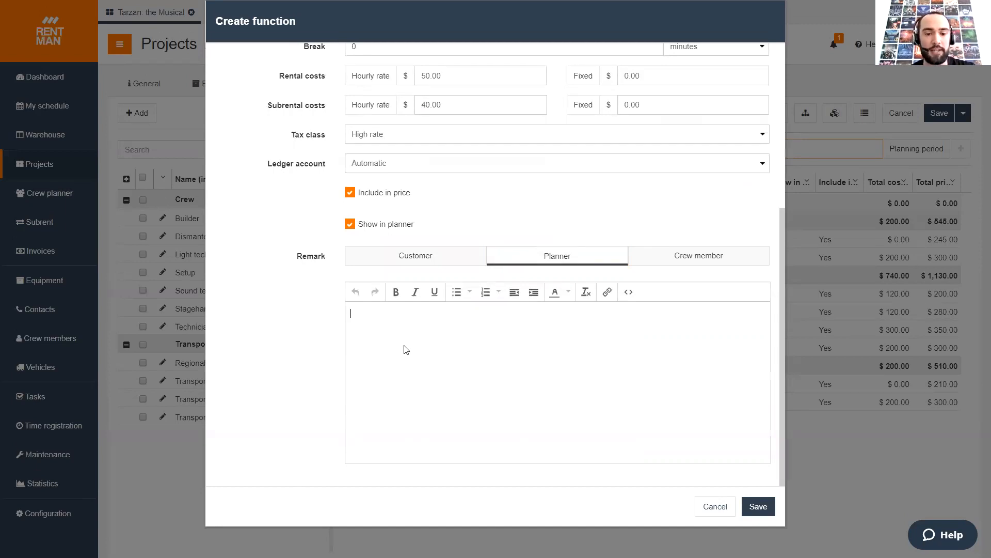
{"action": "type", "text": "Need "}
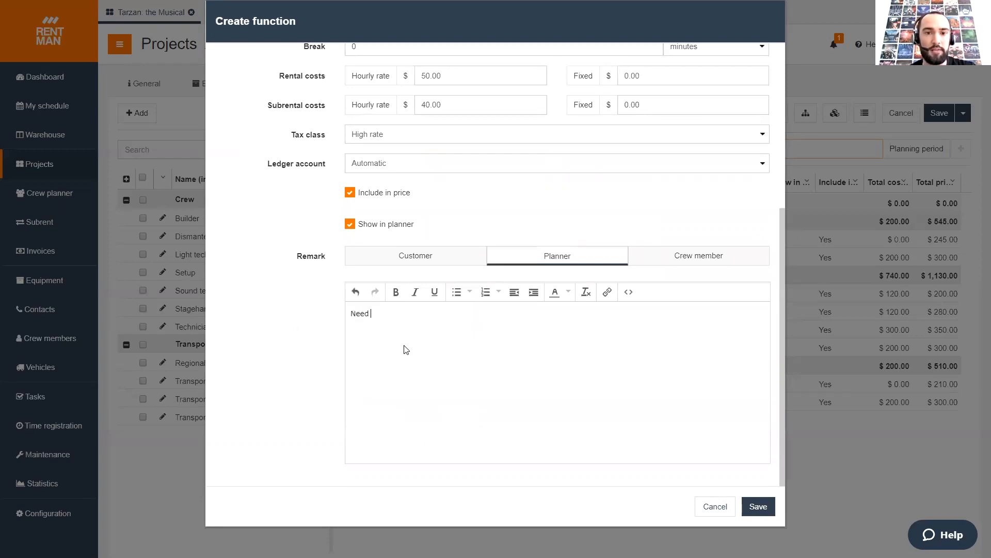
{"action": "type", "text": "somebo"}
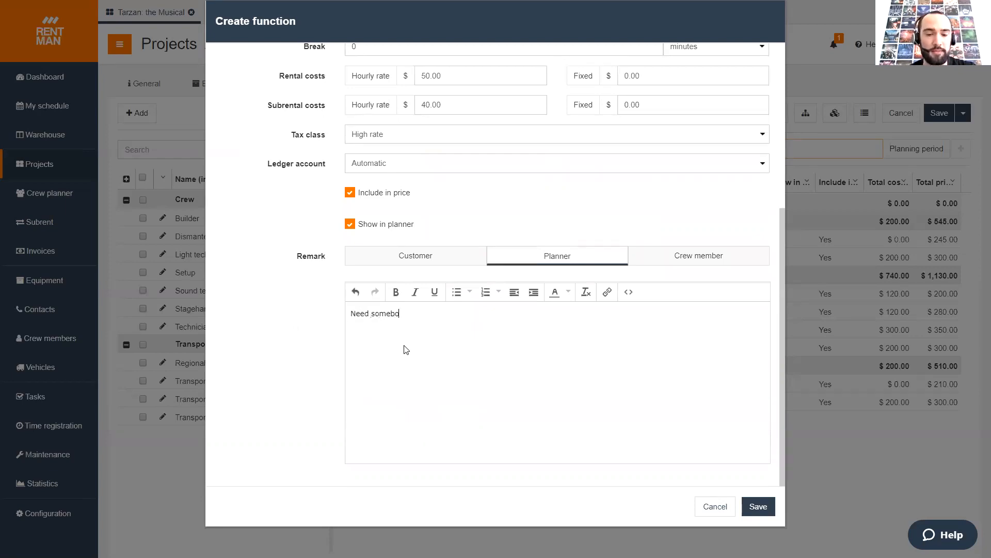
{"action": "type", "text": "dy to tune sound system"}
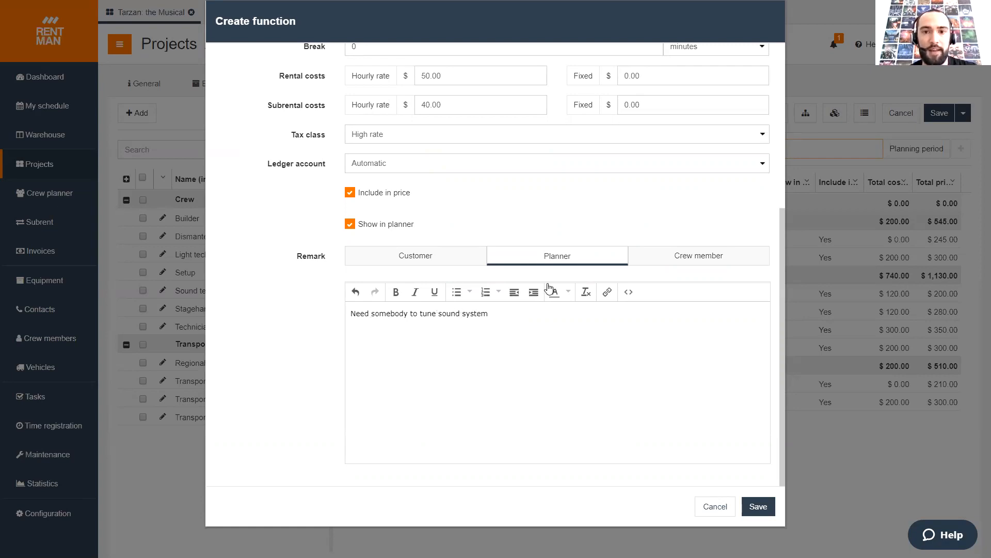
Add the crew member remark "You need to tune the sound system" and save the new function
{"action": "left_click", "coordinate": [684, 256]}
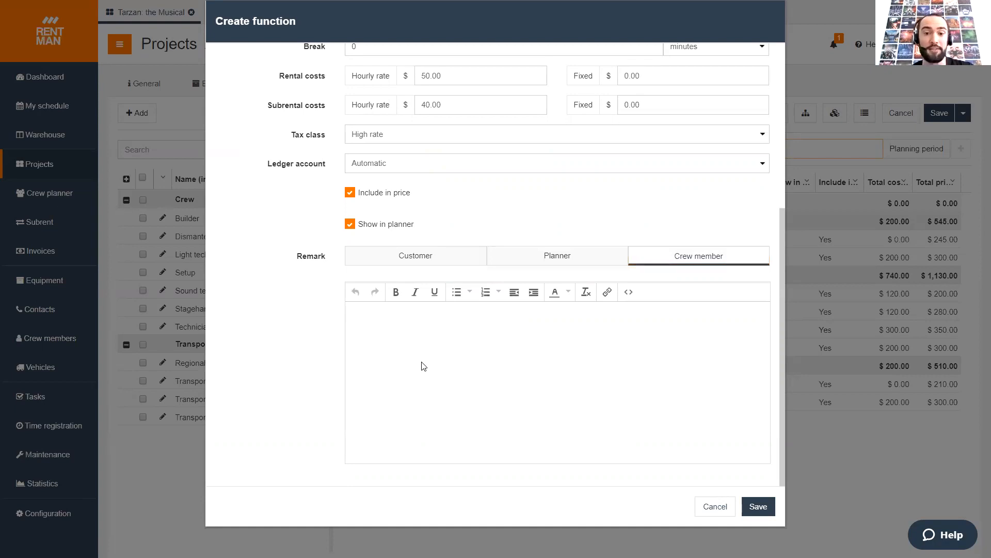
{"action": "type", "text": "You ne"}
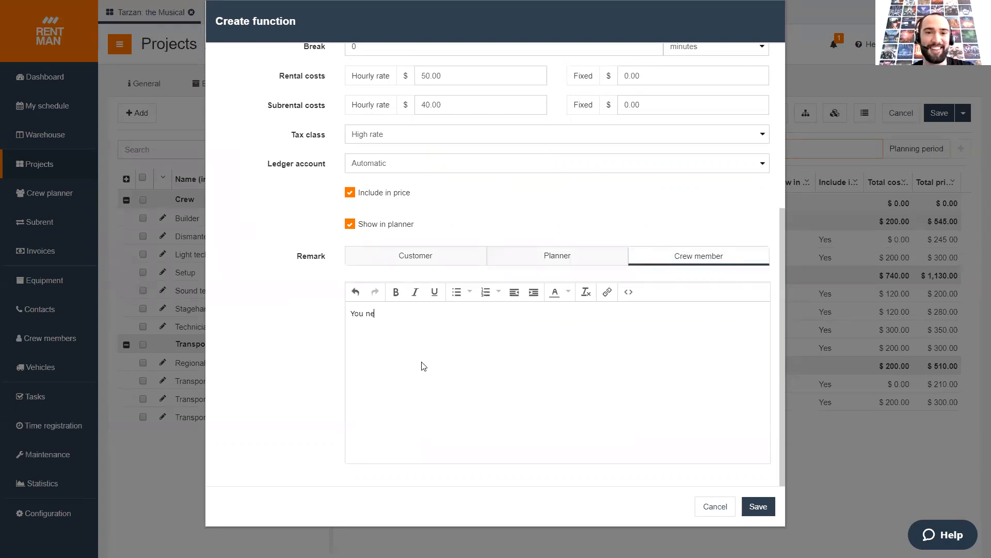
{"action": "type", "text": "ed to tune the sound system"}
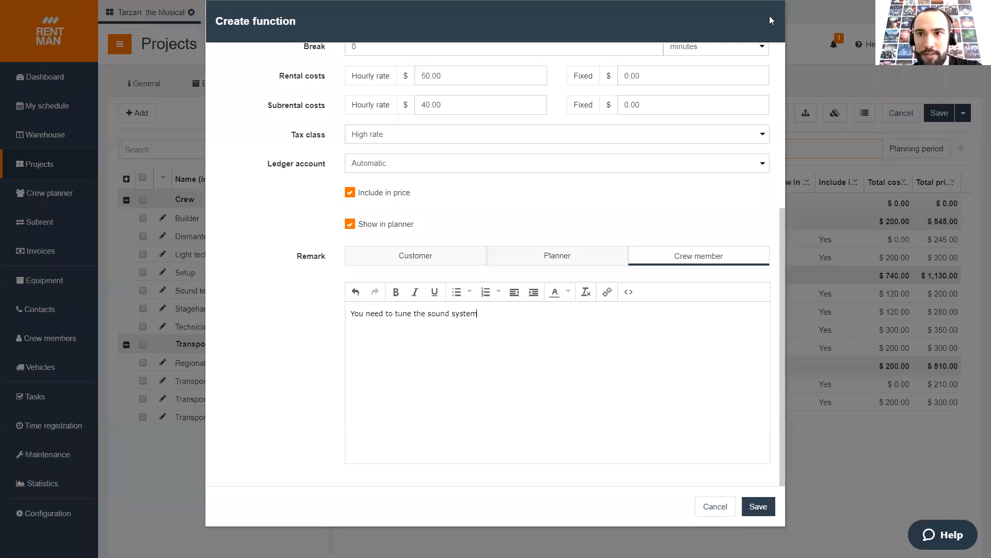
{"action": "left_click_drag", "start_coordinate": [769, 15], "coordinate": [754, 78]}
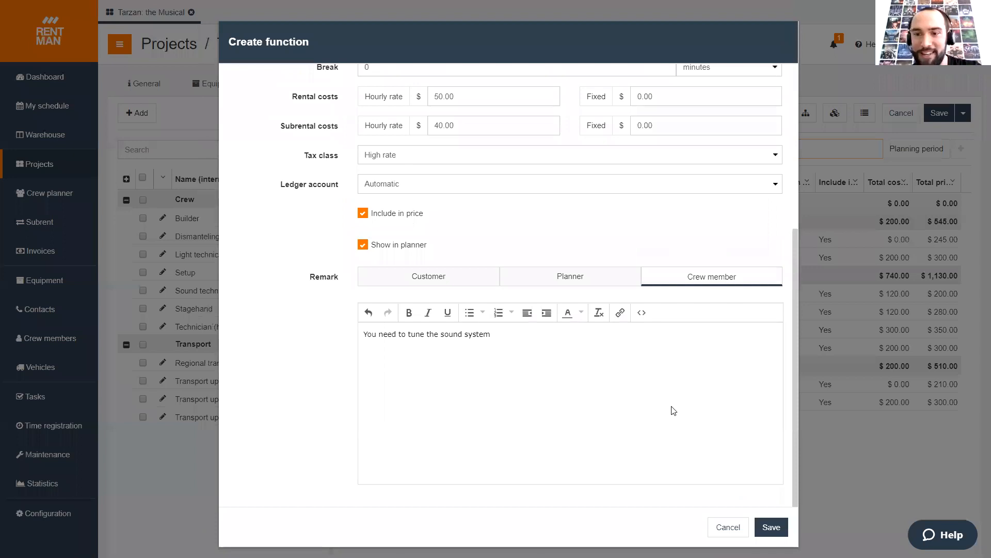
{"action": "left_click", "coordinate": [772, 527]}
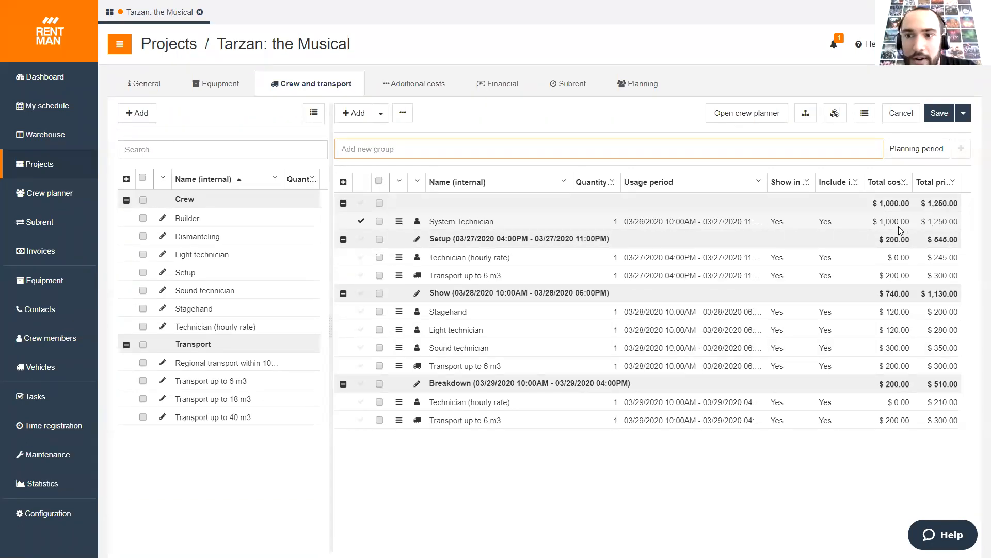
Change the System Technician function's usage period to start on 27/03/2020 and save the function
{"action": "double_click", "coordinate": [636, 220]}
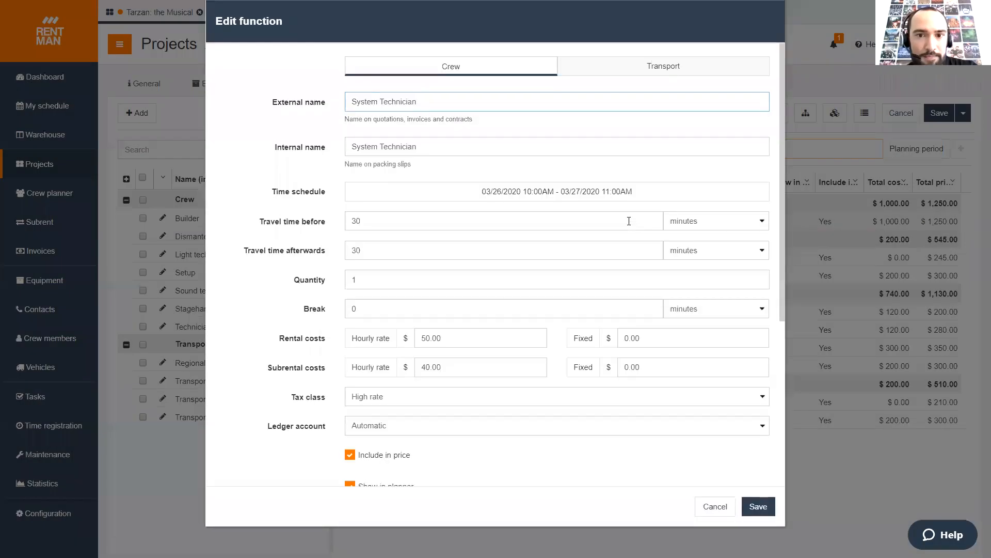
{"action": "left_click", "coordinate": [490, 194]}
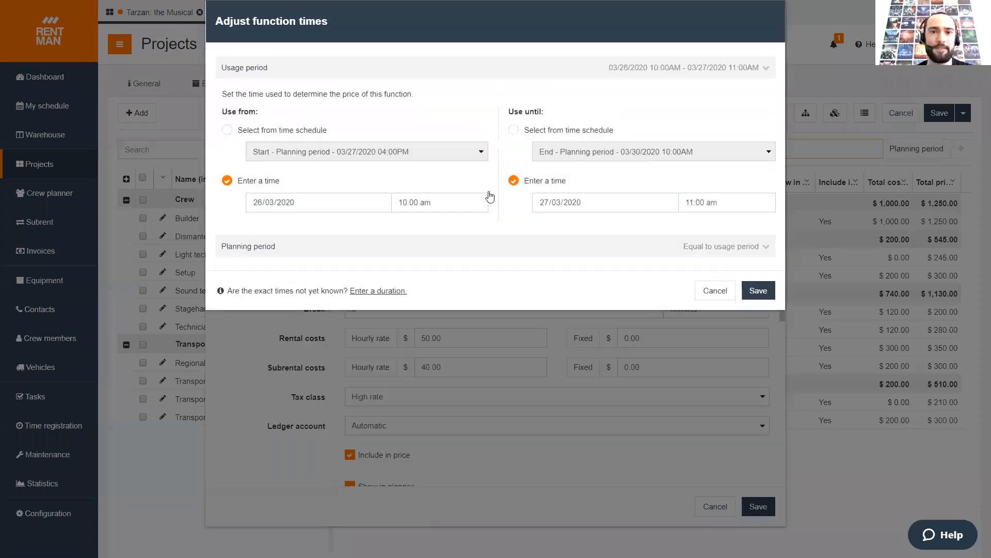
{"action": "left_click", "coordinate": [255, 205]}
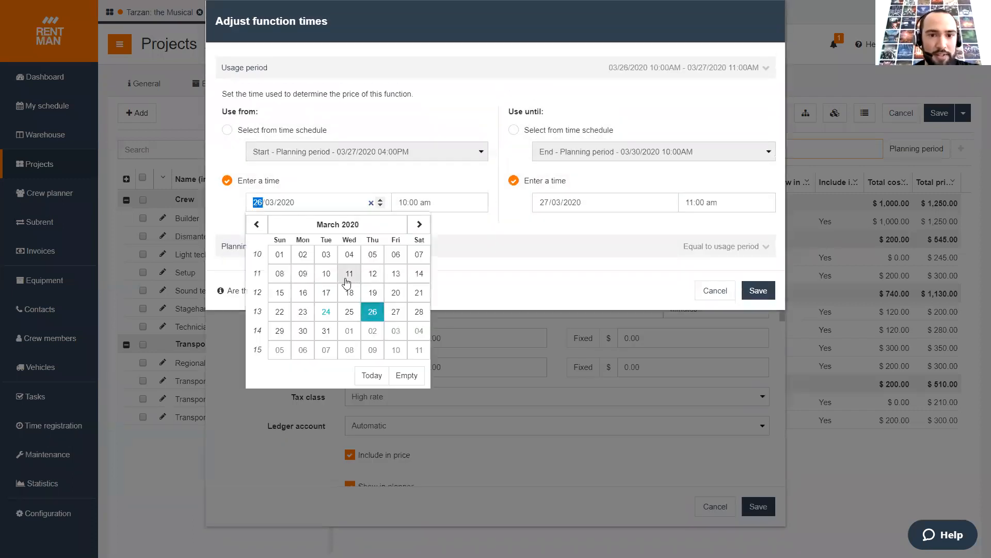
{"action": "left_click", "coordinate": [402, 318]}
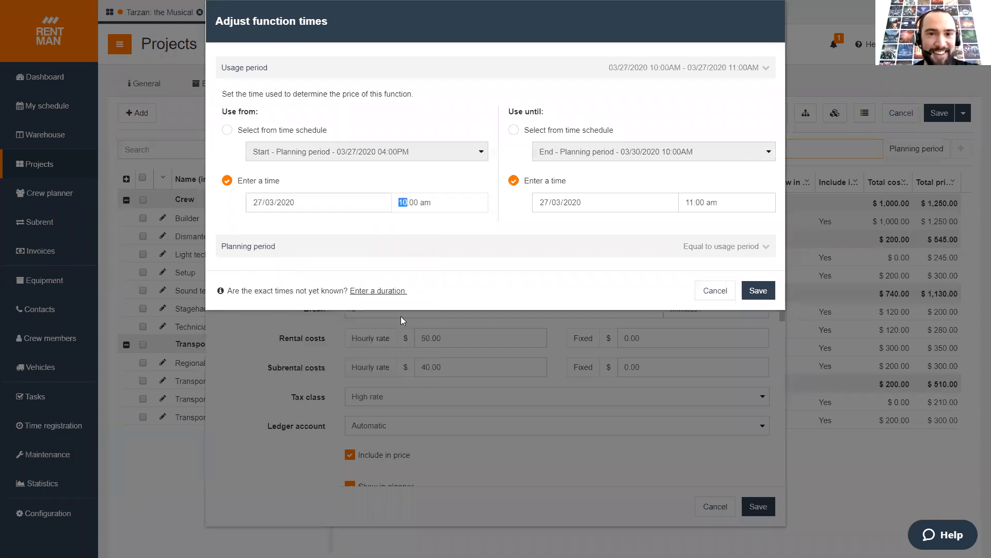
{"action": "left_click", "coordinate": [771, 293]}
{"action": "left_click", "coordinate": [758, 507]}
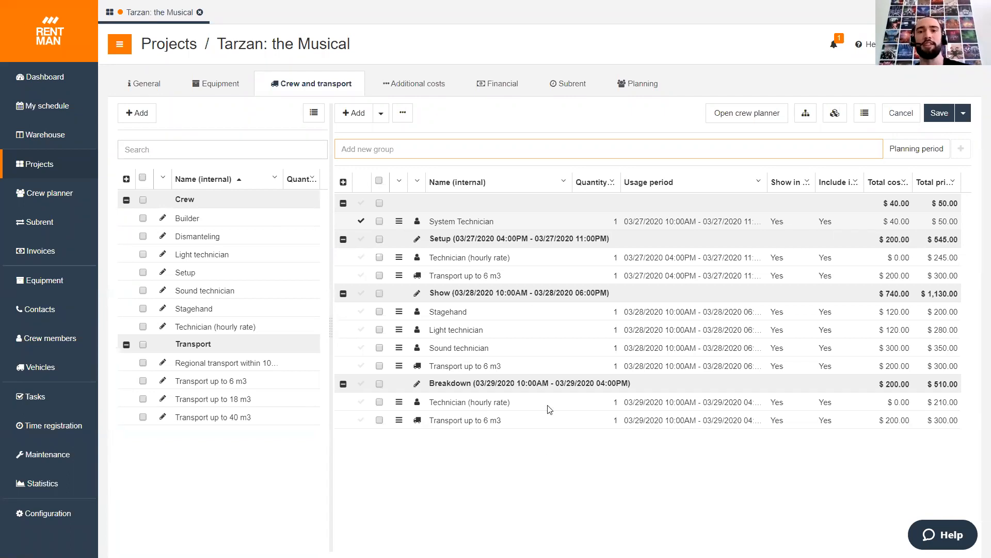
Open the project's crew planning and examine the availability of all freelancers on the timeline
{"action": "left_click", "coordinate": [630, 88]}
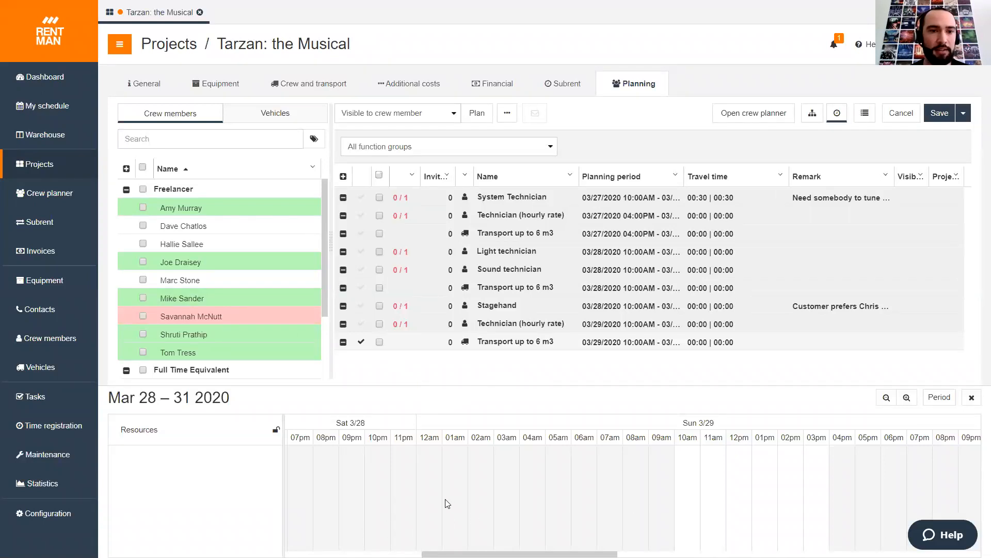
{"action": "left_click", "coordinate": [143, 189]}
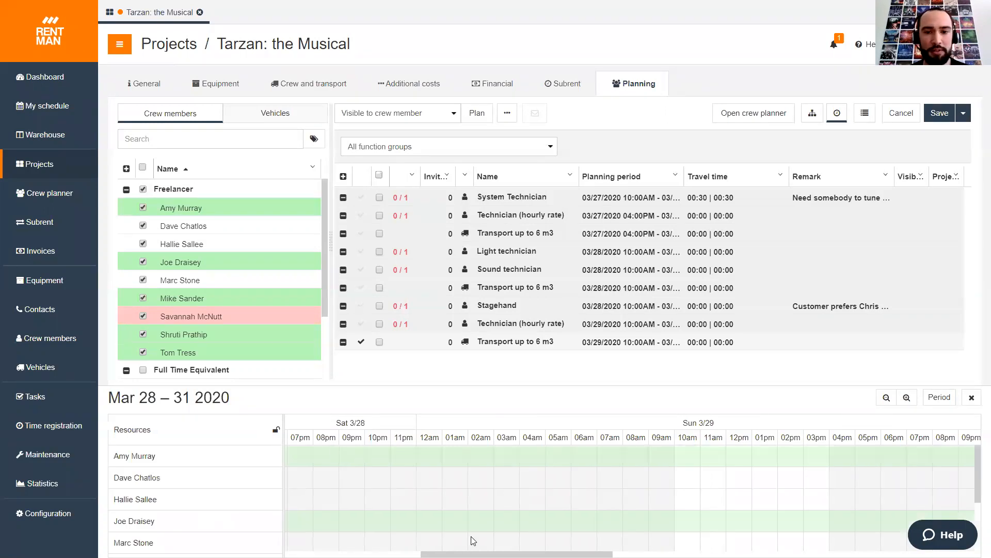
{"action": "scroll", "coordinate": [472, 539], "scroll_direction": "down", "scroll_amount": 1}
{"action": "scroll", "coordinate": [472, 541], "scroll_direction": "up", "scroll_amount": 1}
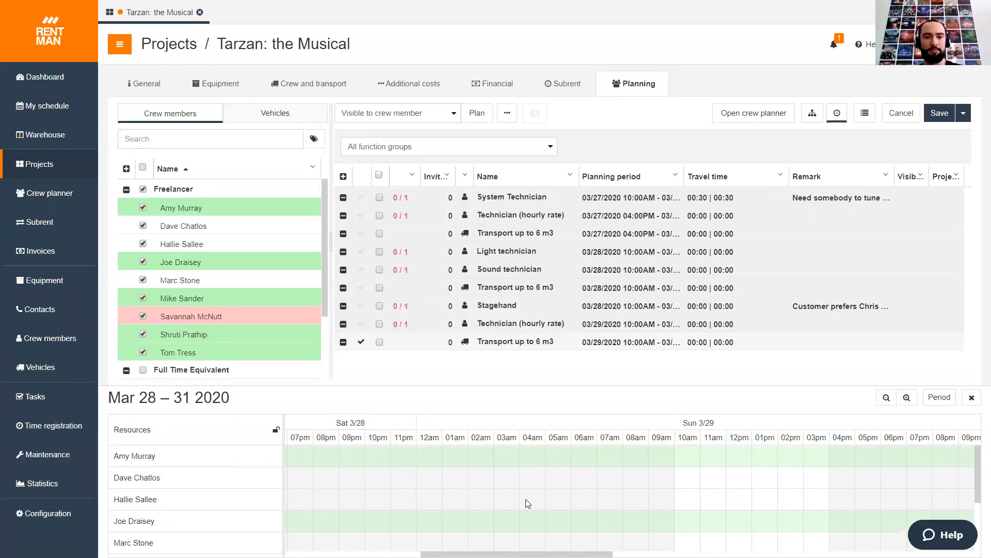
{"action": "scroll", "coordinate": [528, 503], "scroll_direction": "down", "scroll_amount": 3}
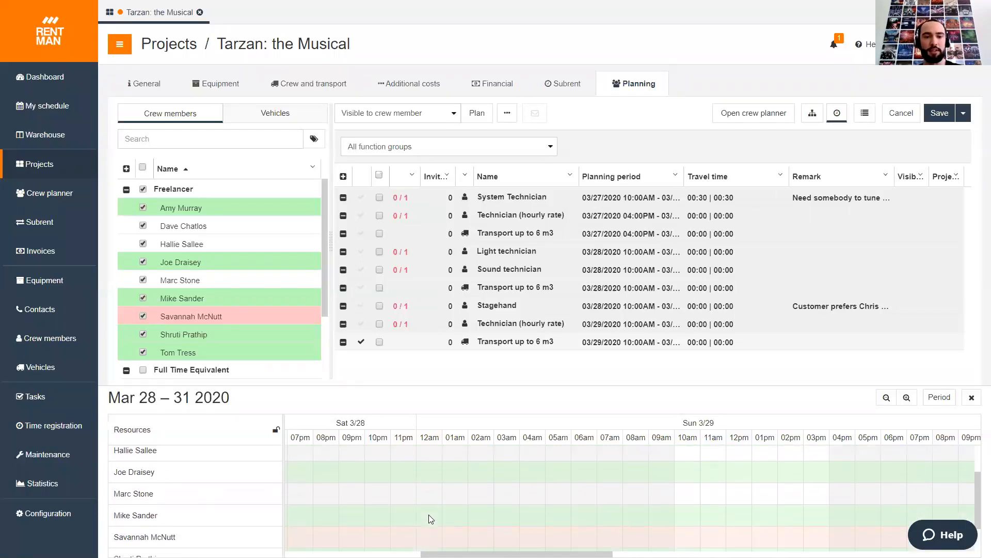
{"action": "scroll", "coordinate": [385, 514], "scroll_direction": "down", "scroll_amount": 1}
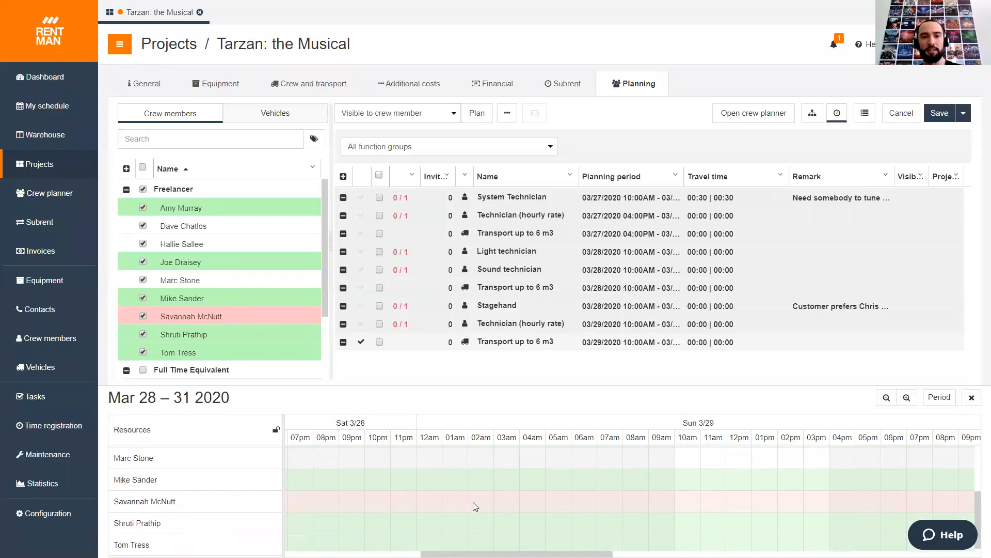
{"action": "scroll", "coordinate": [483, 511], "scroll_direction": "up", "scroll_amount": 3}
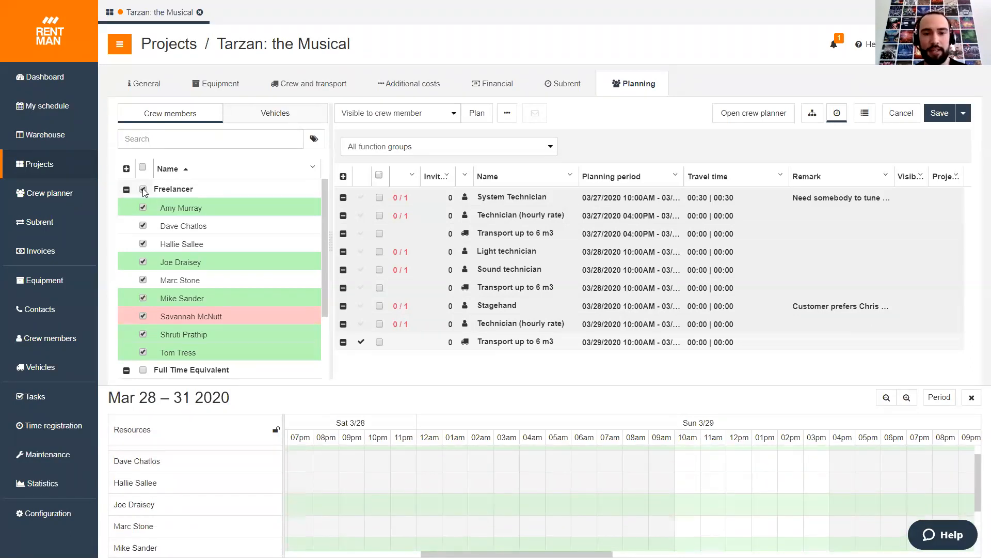
{"action": "scroll", "coordinate": [456, 486], "scroll_direction": "down", "scroll_amount": 2}
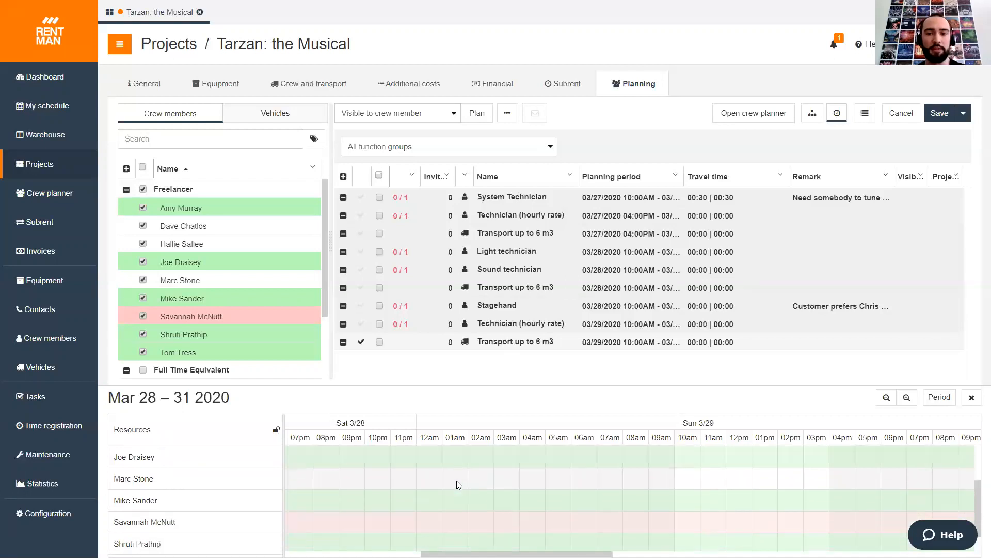
{"action": "scroll", "coordinate": [456, 485], "scroll_direction": "up", "scroll_amount": 3}
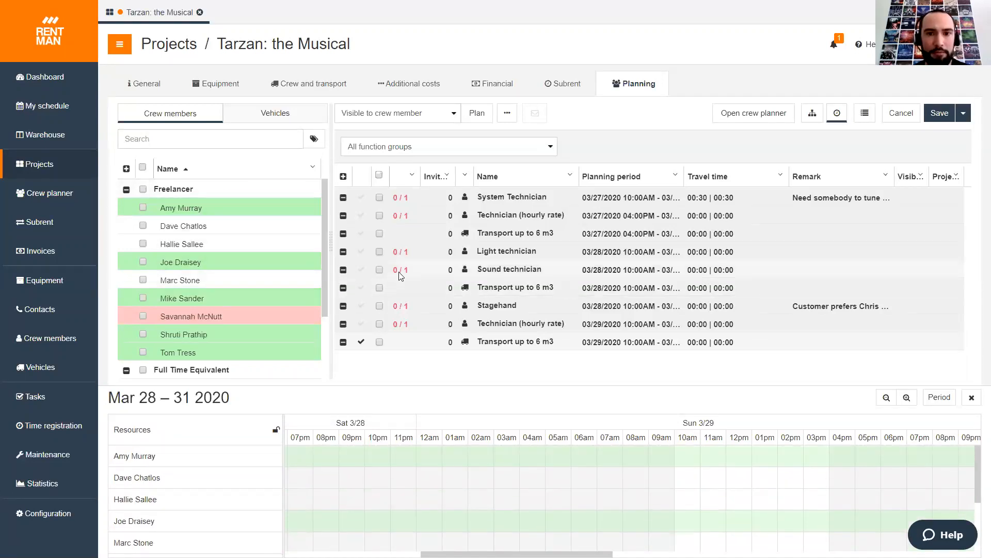
Plan the first available freelancer in the list on the Technician (hourly rate) function of 03/27/2020 and show the assignment on the timeline
{"action": "left_click", "coordinate": [359, 221]}
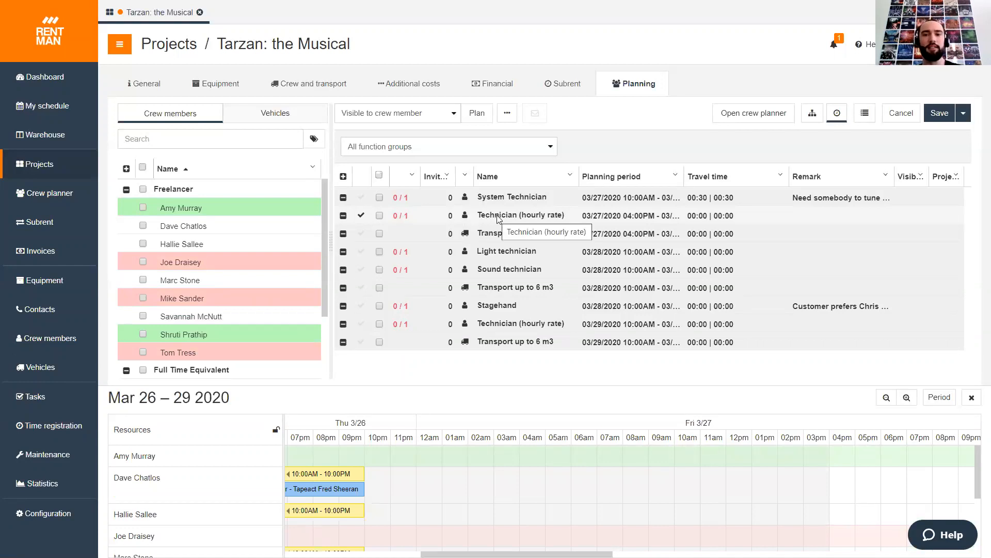
{"action": "scroll", "coordinate": [262, 224], "scroll_direction": "down", "scroll_amount": 1}
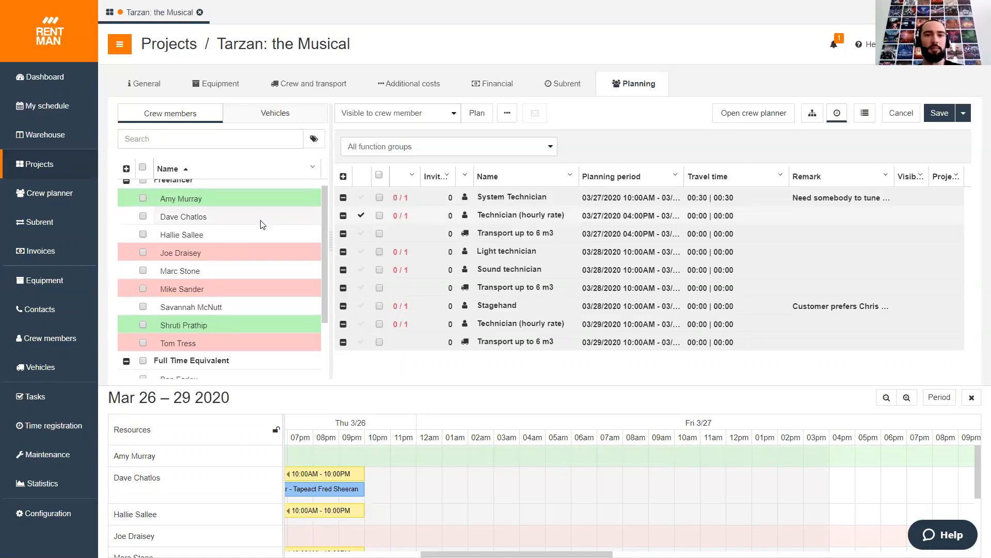
{"action": "scroll", "coordinate": [277, 211], "scroll_direction": "up", "scroll_amount": 1}
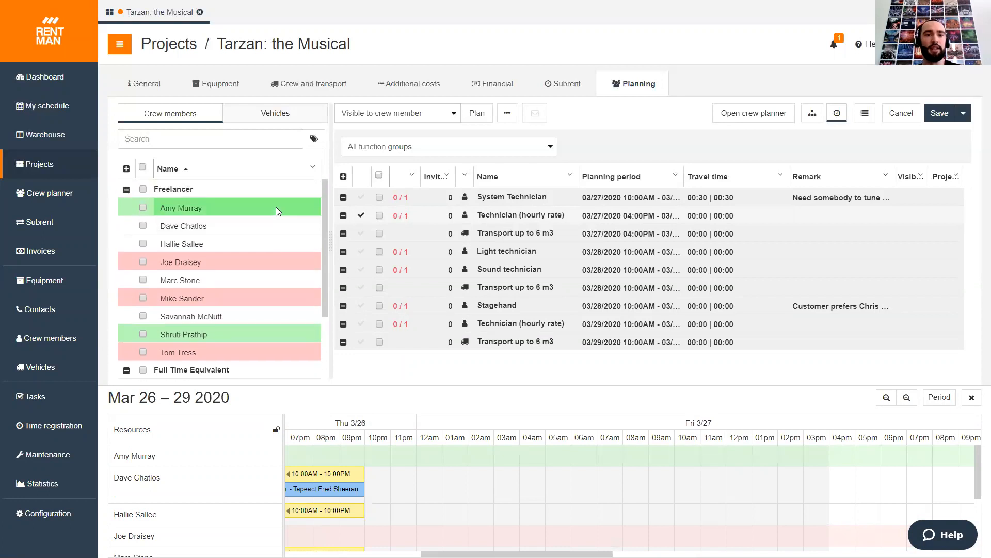
{"action": "scroll", "coordinate": [251, 219], "scroll_direction": "down", "scroll_amount": 1}
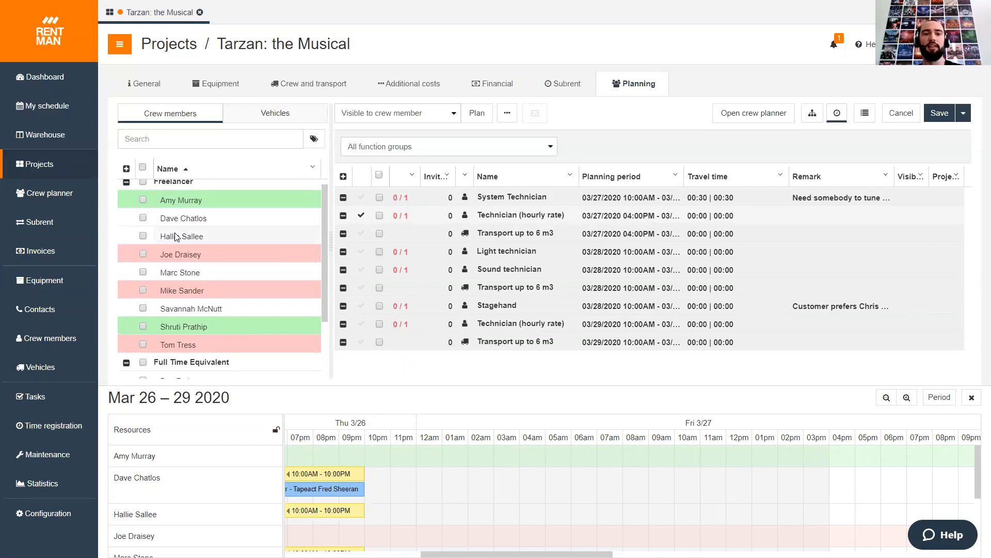
{"action": "scroll", "coordinate": [176, 237], "scroll_direction": "up", "scroll_amount": 1}
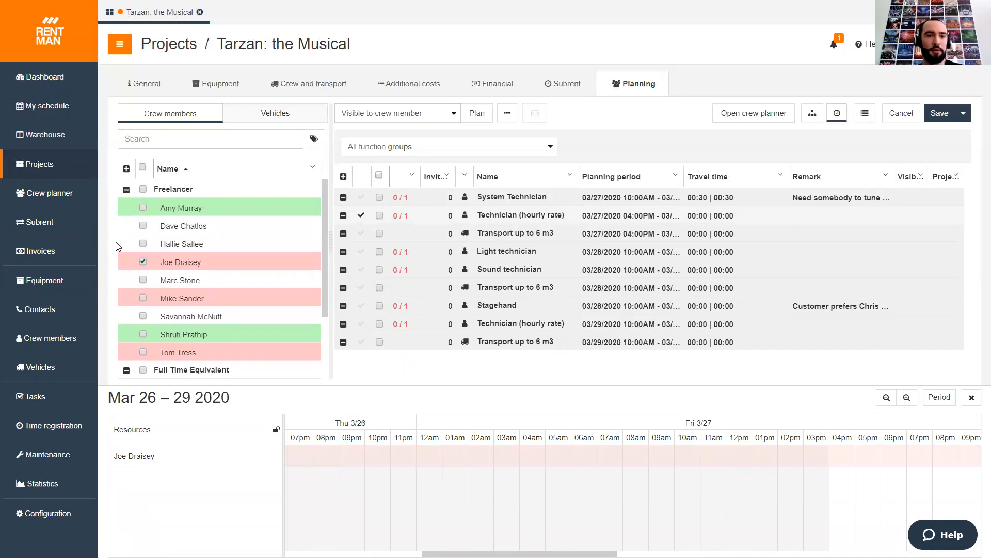
{"action": "left_click", "coordinate": [143, 262]}
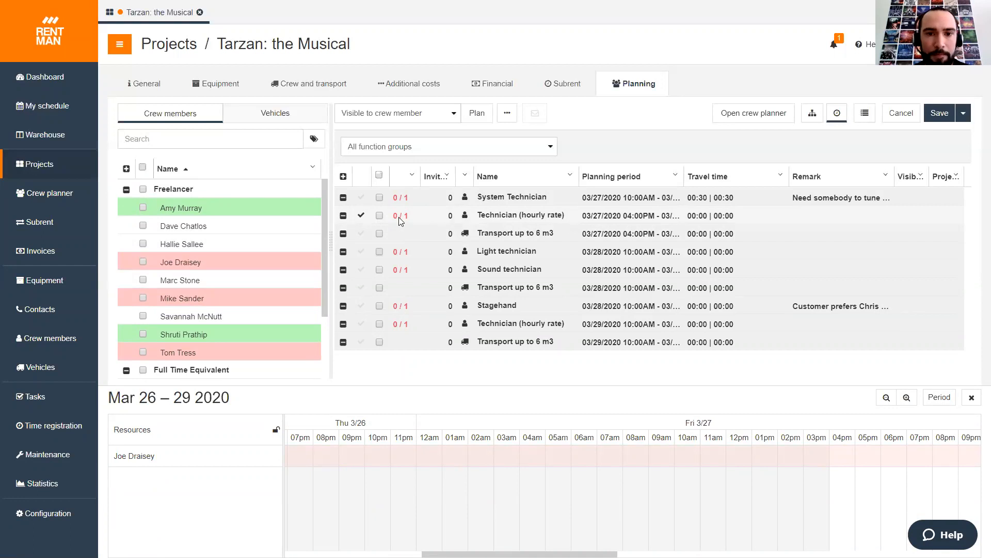
{"action": "left_click_drag", "start_coordinate": [327, 216], "coordinate": [316, 191]}
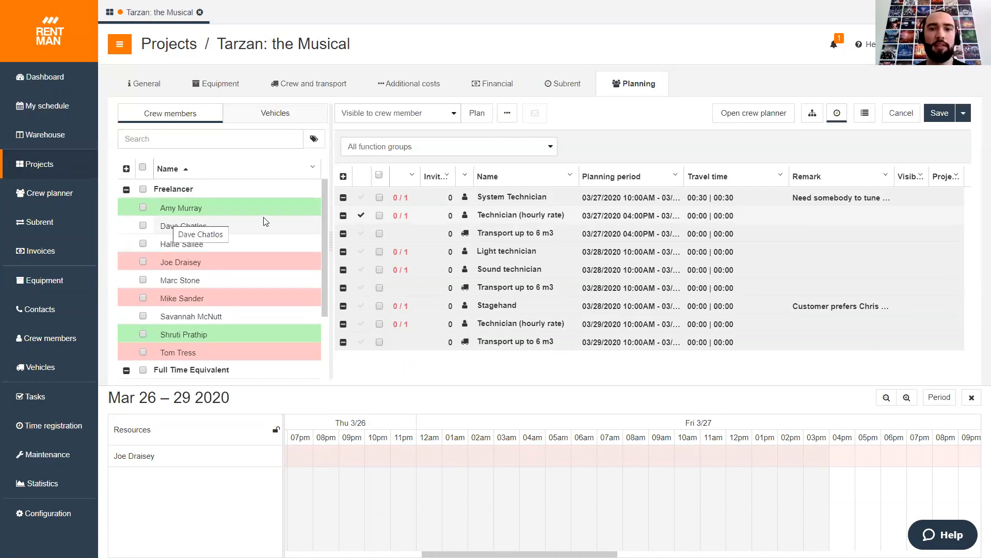
{"action": "left_click", "coordinate": [168, 210]}
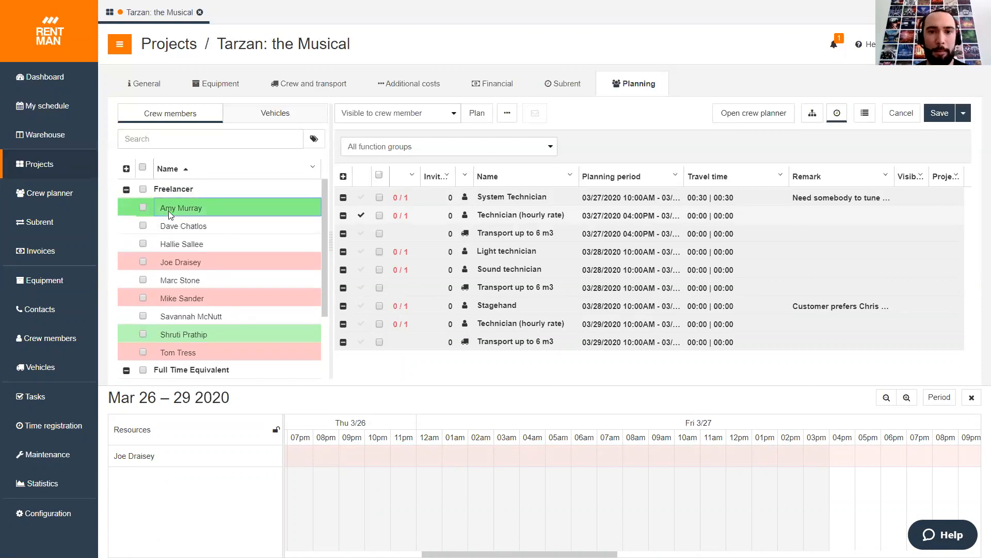
{"action": "double_click", "coordinate": [169, 211]}
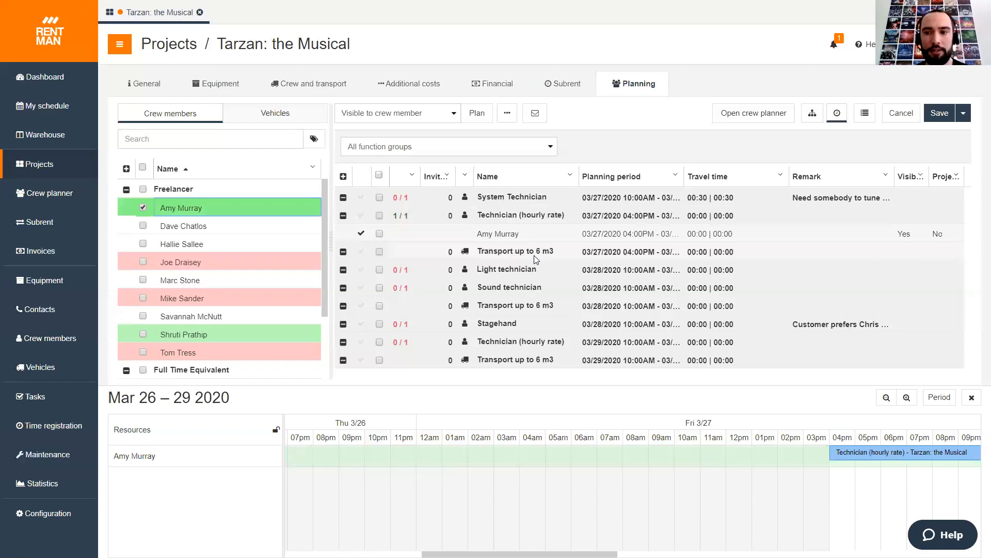
{"action": "left_click_drag", "start_coordinate": [532, 555], "coordinate": [628, 554]}
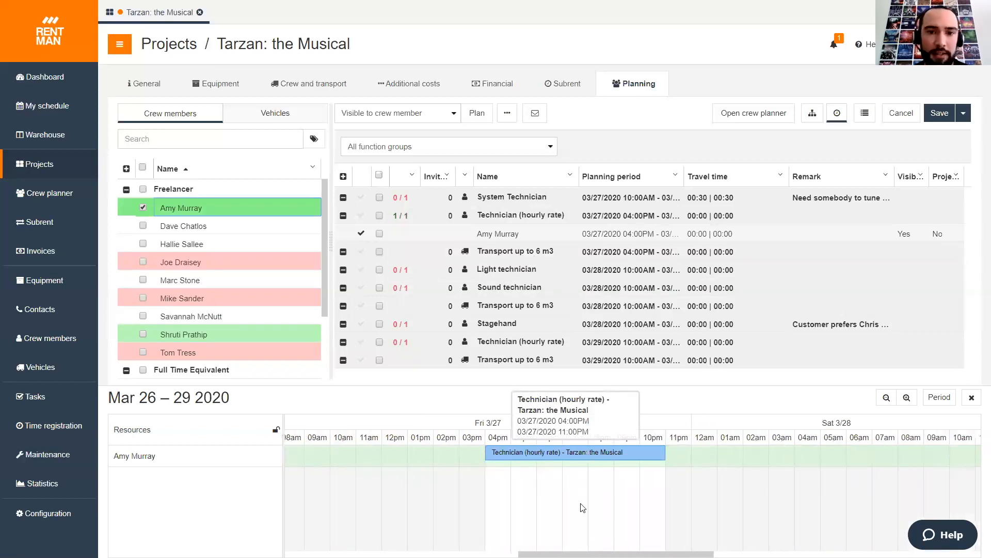
Select the Light technician function and filter the crew members by the lighttechnician tag
{"action": "left_click", "coordinate": [360, 272]}
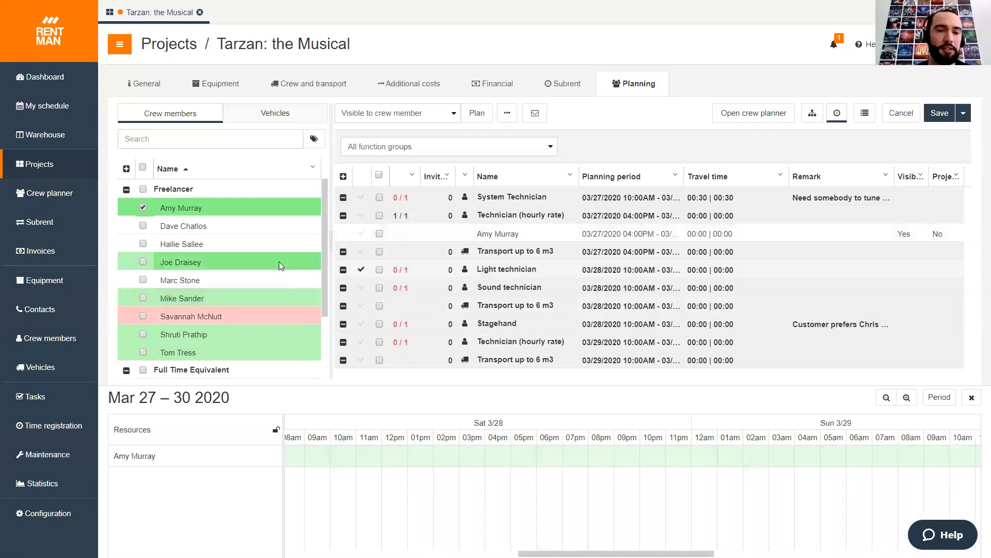
{"action": "mouse_move", "coordinate": [322, 257]}
{"action": "left_mouse_down"}
{"action": "mouse_move", "coordinate": [324, 294]}
{"action": "mouse_move", "coordinate": [327, 241]}
{"action": "left_mouse_up"}
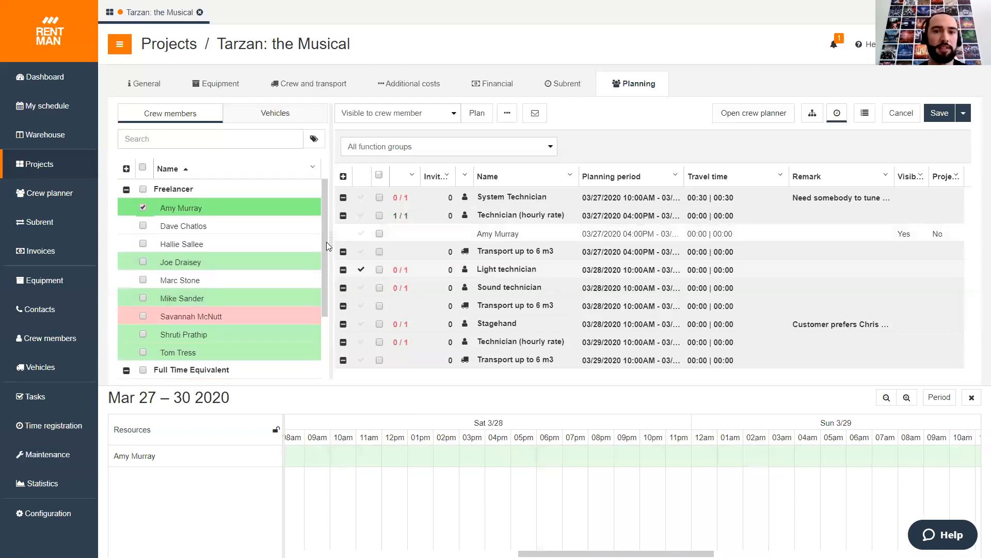
{"action": "left_click", "coordinate": [316, 139]}
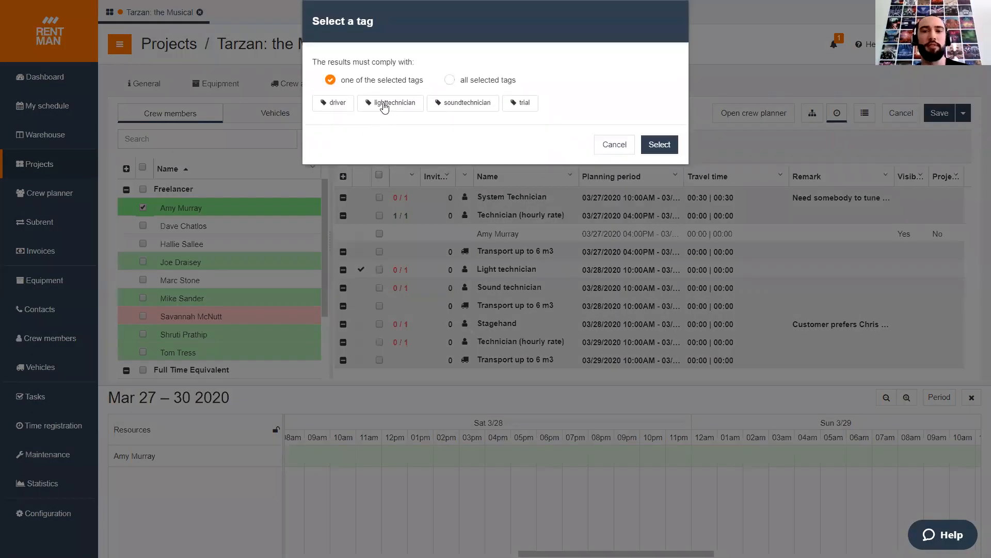
{"action": "left_click", "coordinate": [384, 105]}
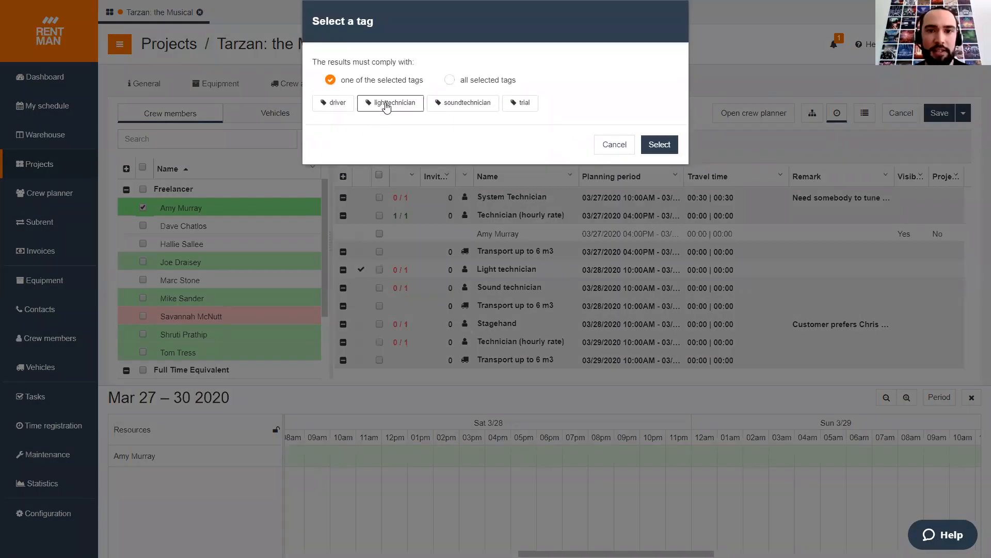
{"action": "left_click", "coordinate": [673, 153]}
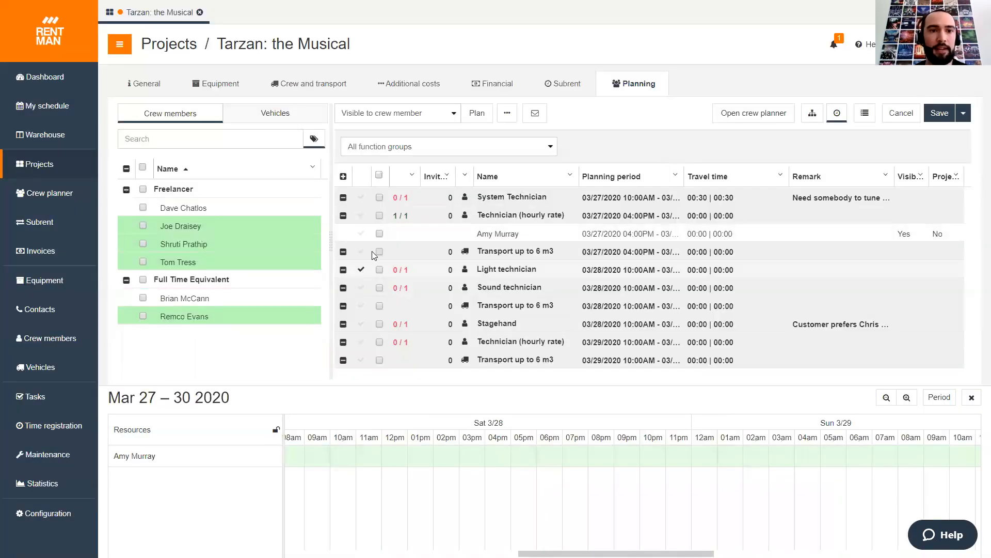
Plan the first available freelancer in the filtered list on the Light technician function
{"action": "left_click", "coordinate": [199, 227]}
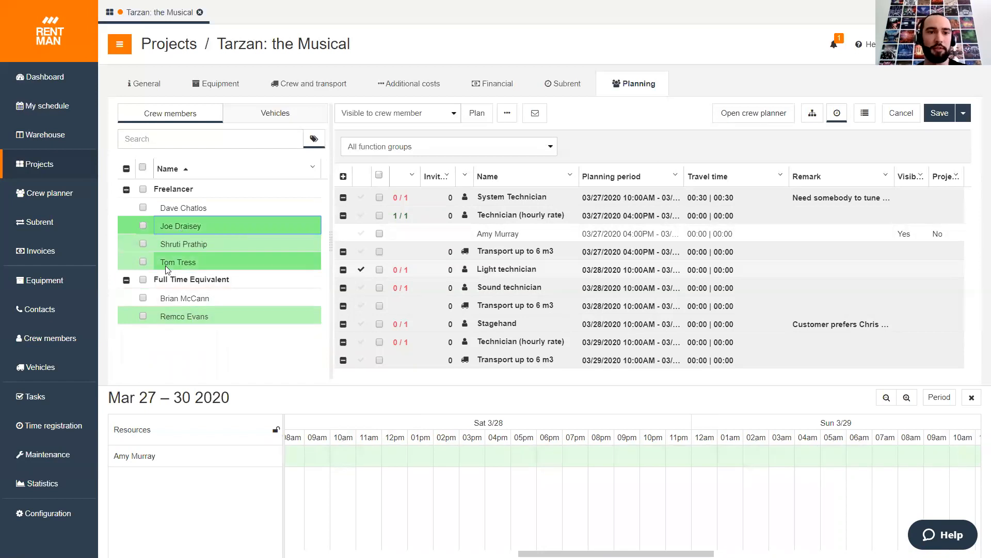
{"action": "left_click", "coordinate": [141, 228]}
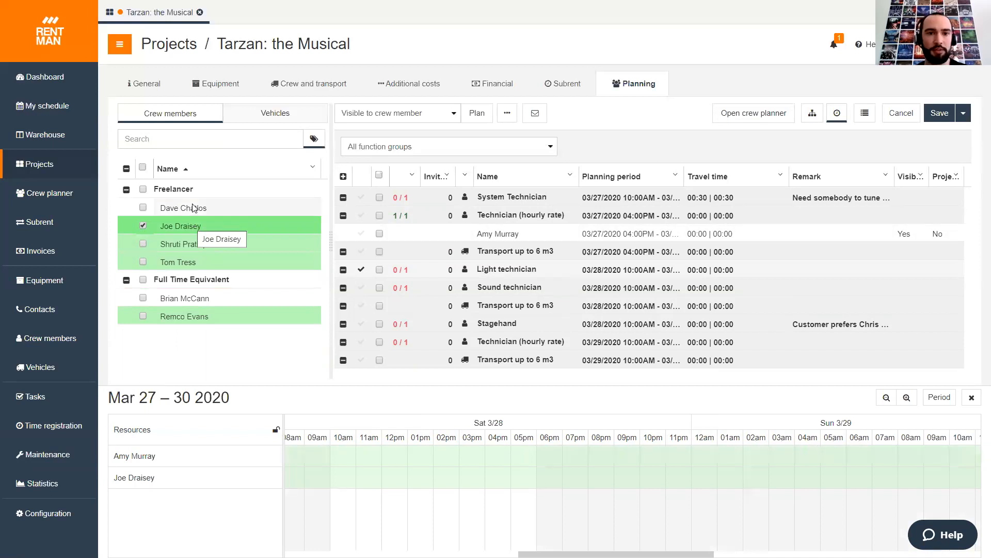
{"action": "double_click", "coordinate": [192, 223]}
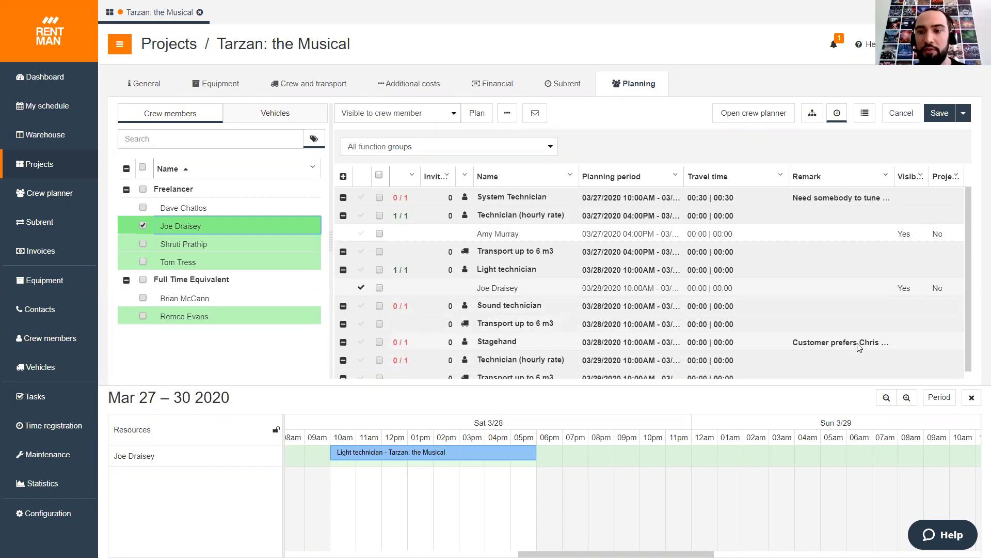
For the Stagehand function, clear the tag filter and show the timeline of the full-time crew member the customer prefers
{"action": "left_click", "coordinate": [363, 346]}
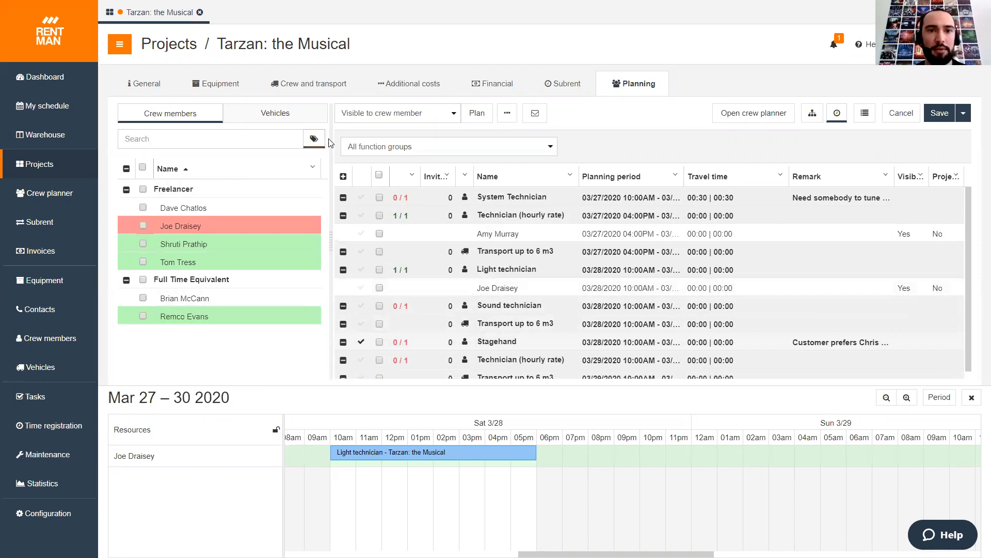
{"action": "left_click", "coordinate": [314, 139]}
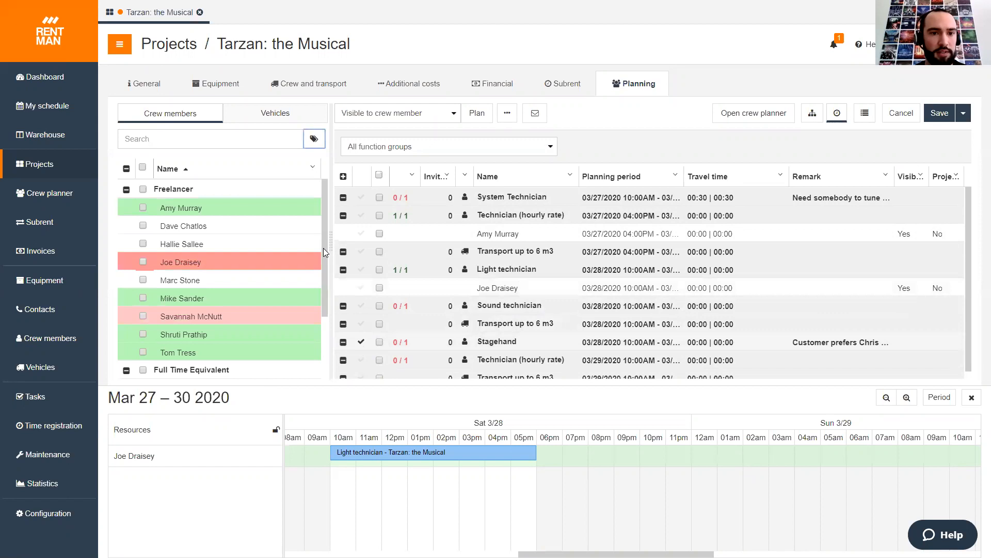
{"action": "left_click_drag", "start_coordinate": [324, 254], "coordinate": [320, 320]}
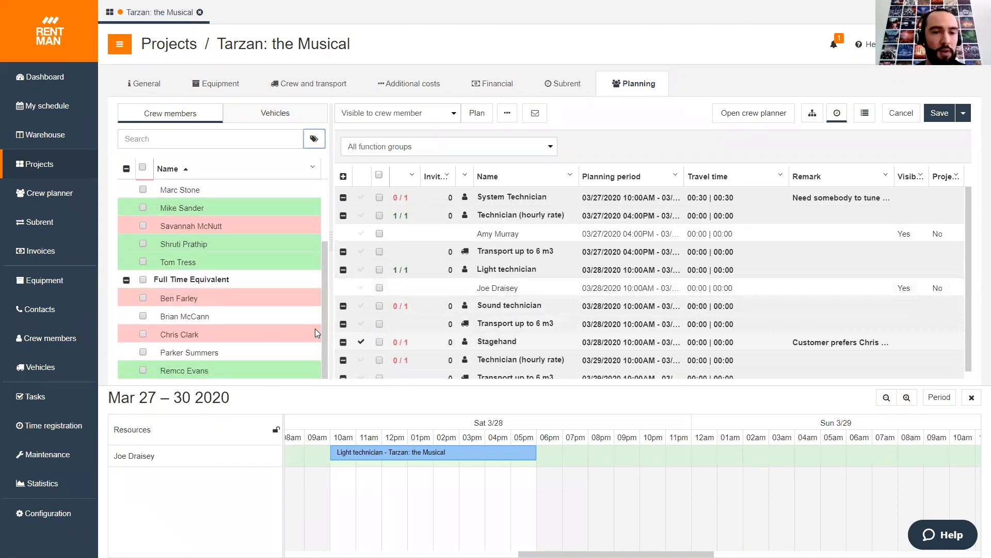
{"action": "left_click", "coordinate": [144, 334]}
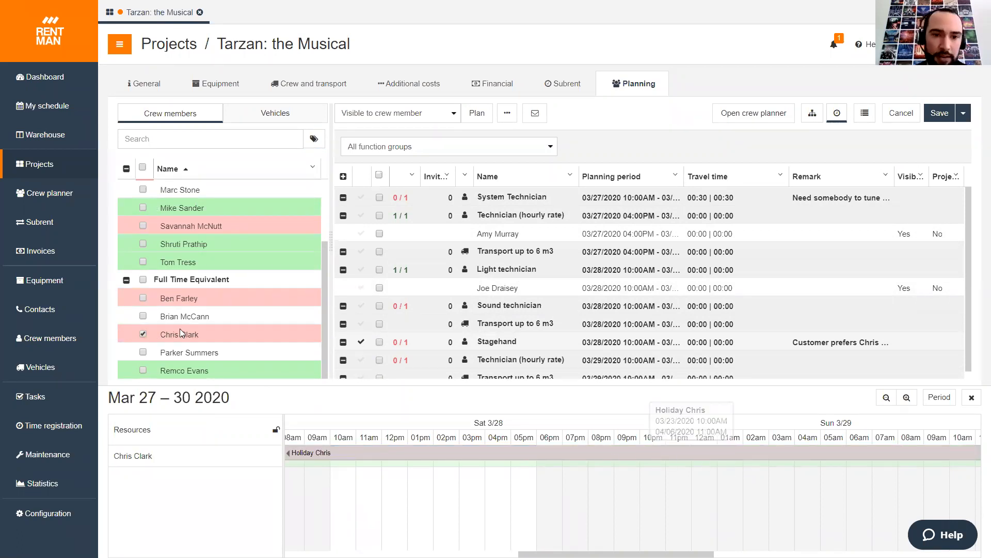
Check the Stagehand function's invitations and narrow the Travel time column to make its full remark readable
{"action": "left_click", "coordinate": [862, 341]}
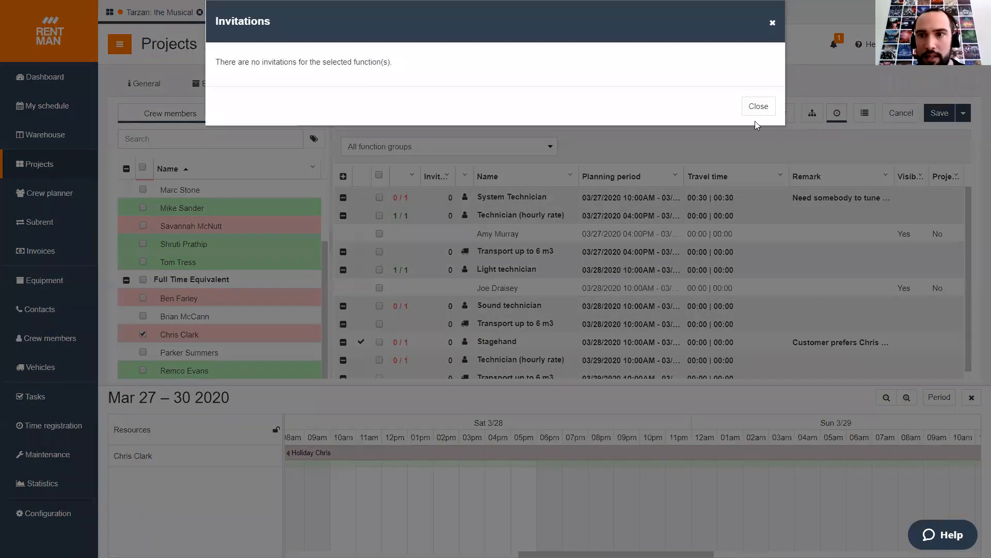
{"action": "left_click", "coordinate": [759, 108]}
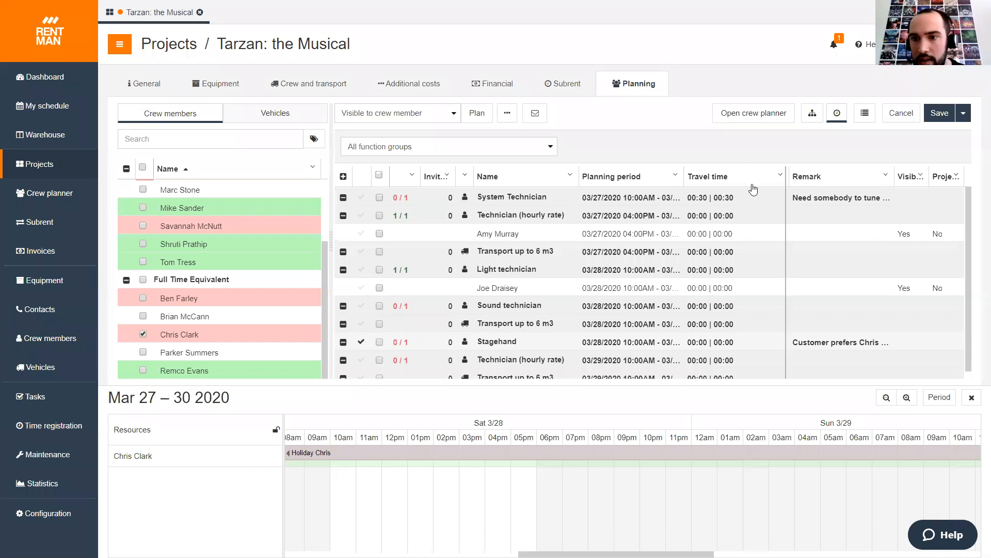
{"action": "left_click_drag", "start_coordinate": [753, 191], "coordinate": [744, 190]}
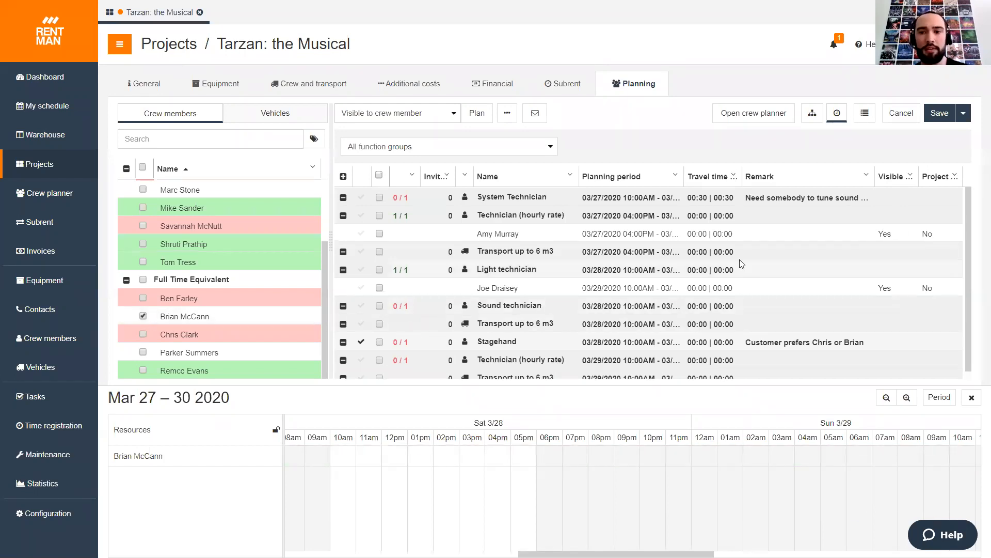
Start an invitation to the Stagehand function for the other full-time crew member preferred by the customer
{"action": "left_click_drag", "start_coordinate": [969, 291], "coordinate": [965, 310]}
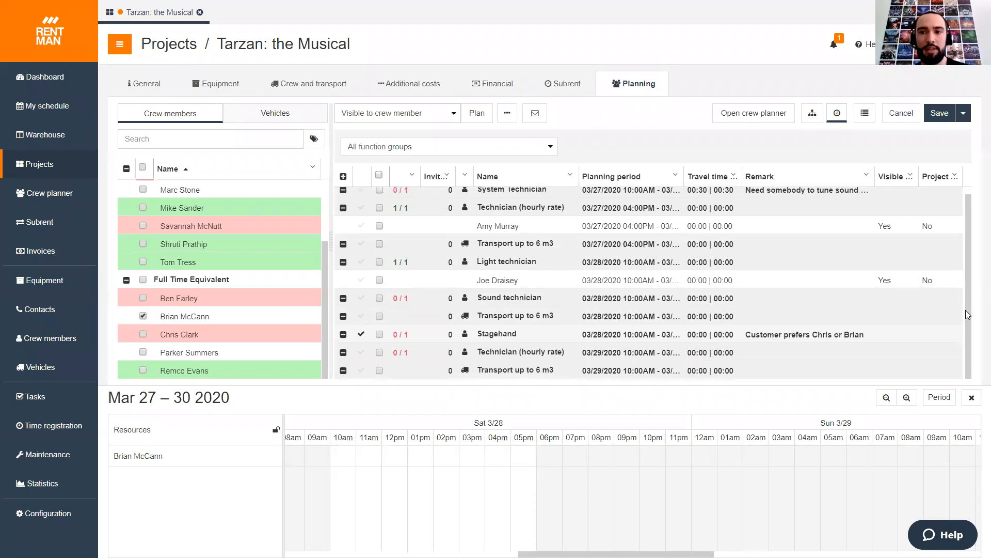
{"action": "left_click", "coordinate": [505, 117]}
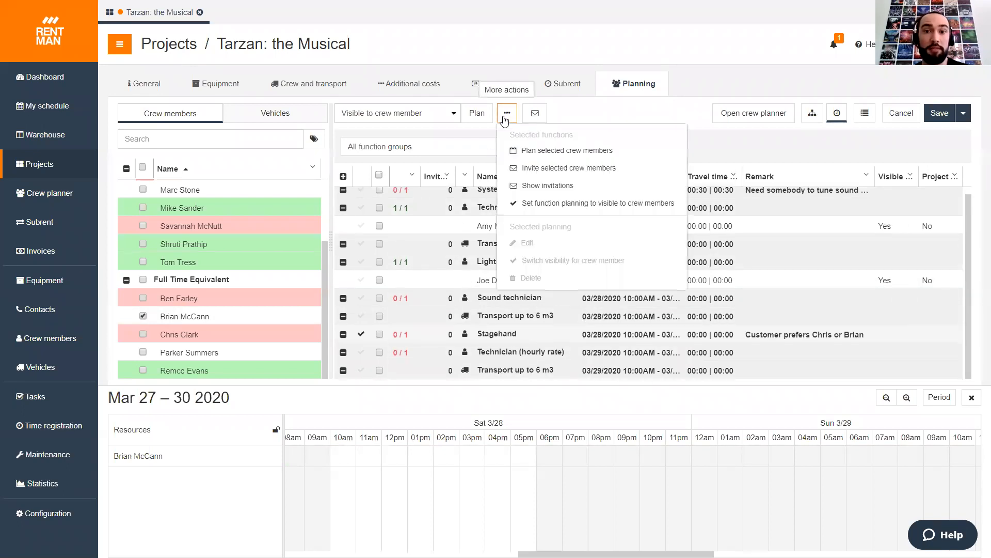
{"action": "left_click", "coordinate": [532, 173]}
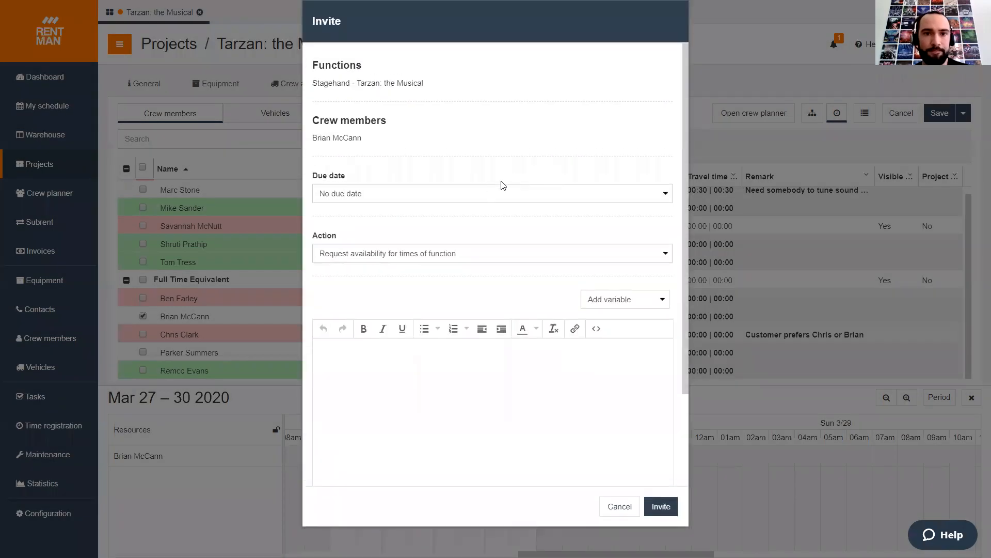
Set the invitation's due date to 3 days before the start and its action to After confirmation directly visibly planned on function
{"action": "left_click", "coordinate": [473, 194]}
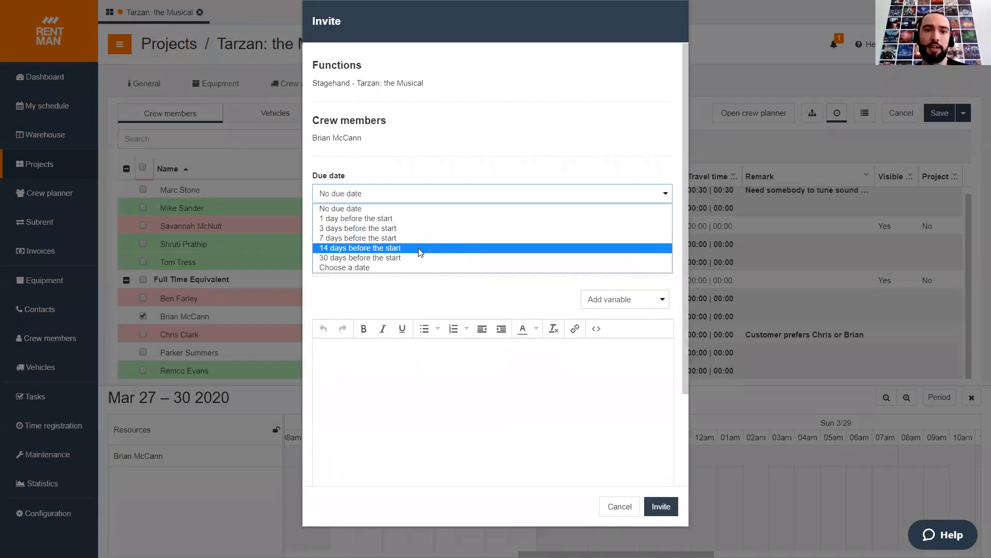
{"action": "left_click", "coordinate": [401, 209]}
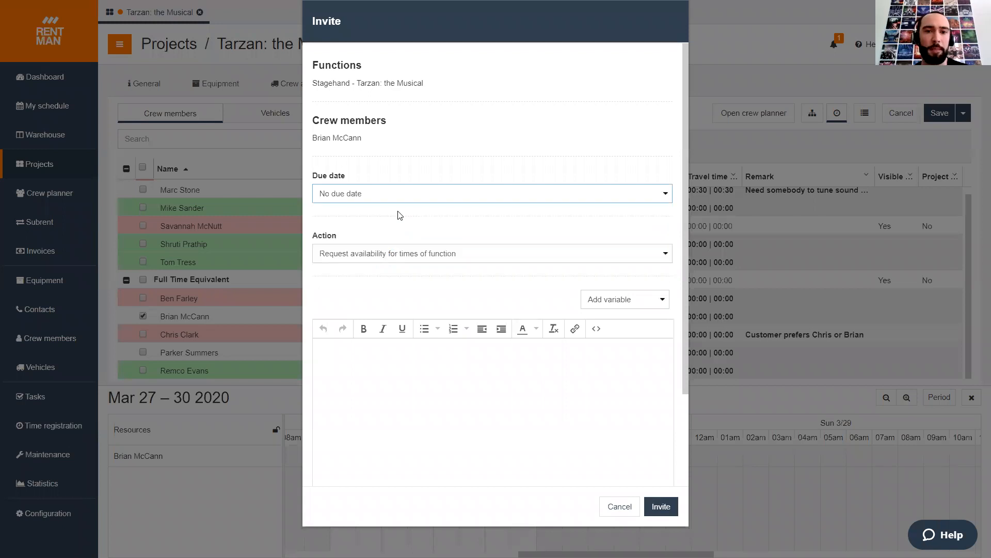
{"action": "left_click", "coordinate": [357, 200]}
{"action": "left_click", "coordinate": [359, 229]}
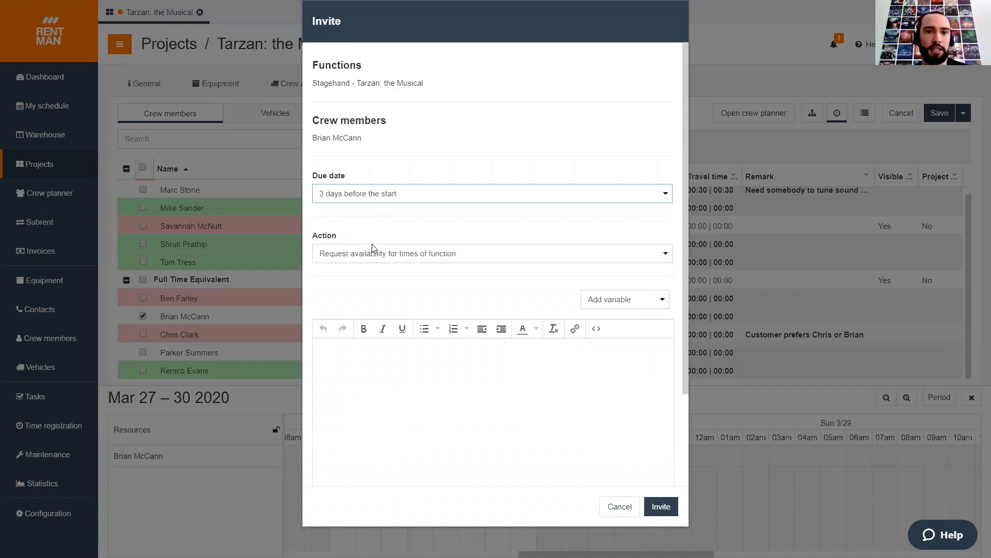
{"action": "left_click", "coordinate": [377, 258]}
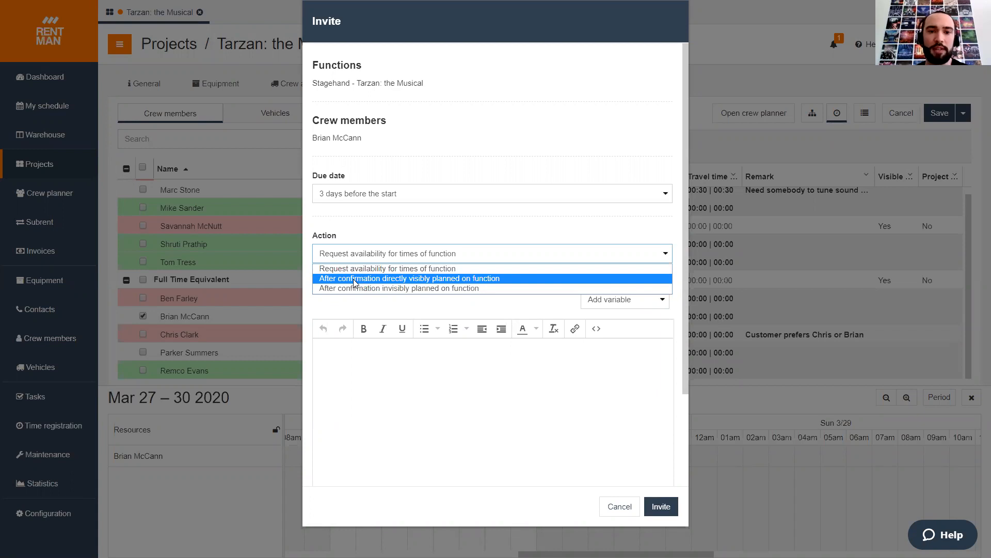
{"action": "left_click", "coordinate": [354, 279]}
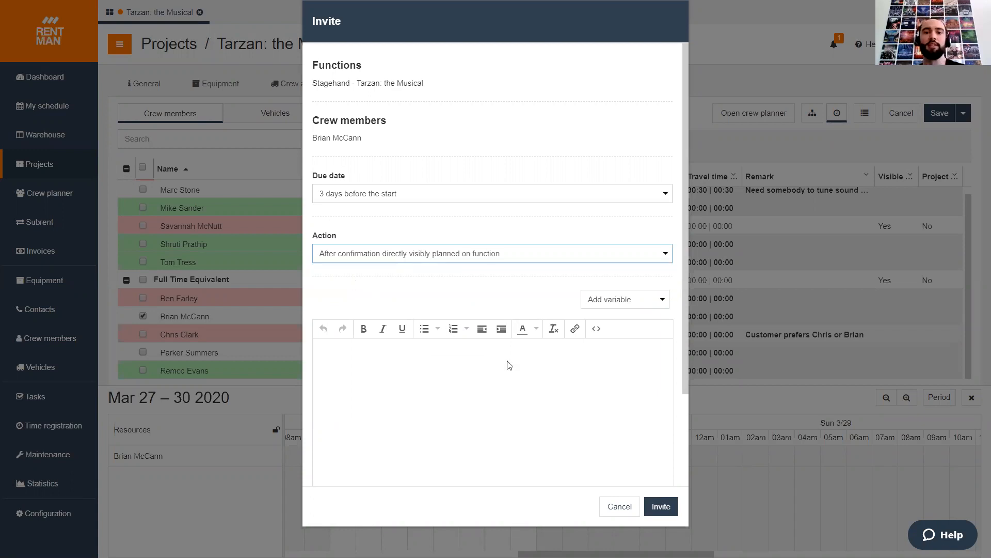
Fill the invitation message with the Standard template, review its text and send the invitation
{"action": "scroll", "coordinate": [506, 364], "scroll_direction": "down", "scroll_amount": 2}
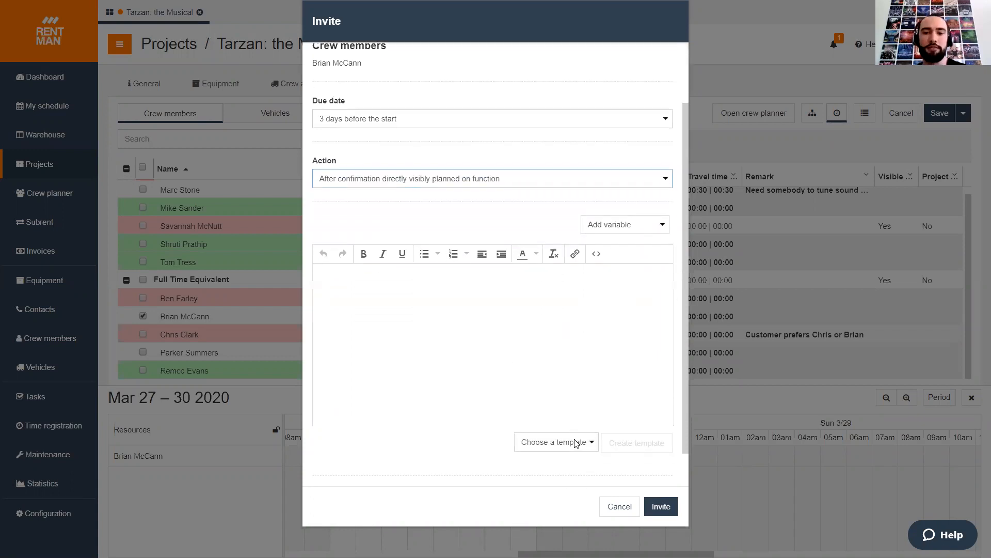
{"action": "left_click", "coordinate": [577, 443]}
{"action": "left_click", "coordinate": [535, 468]}
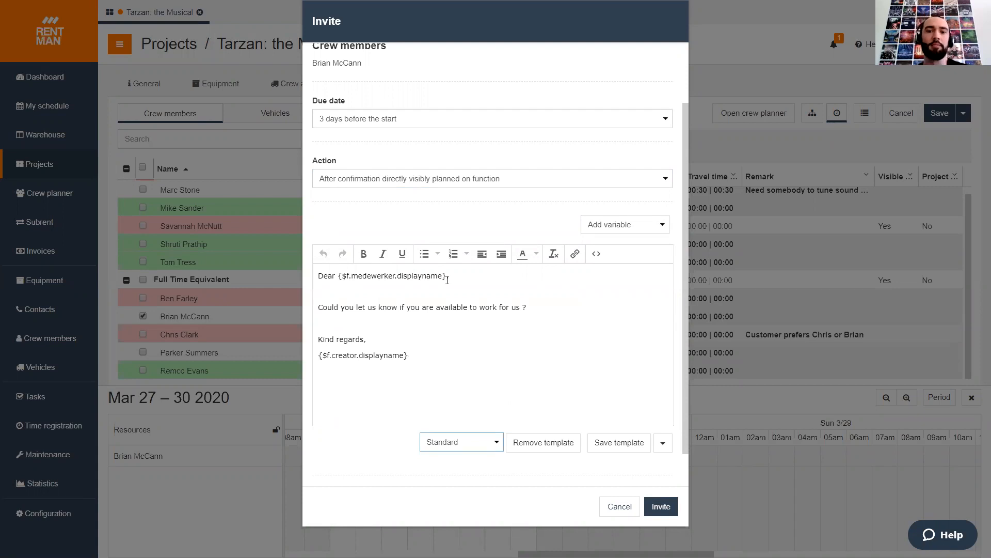
{"action": "scroll", "coordinate": [336, 310], "scroll_direction": "down", "scroll_amount": 1}
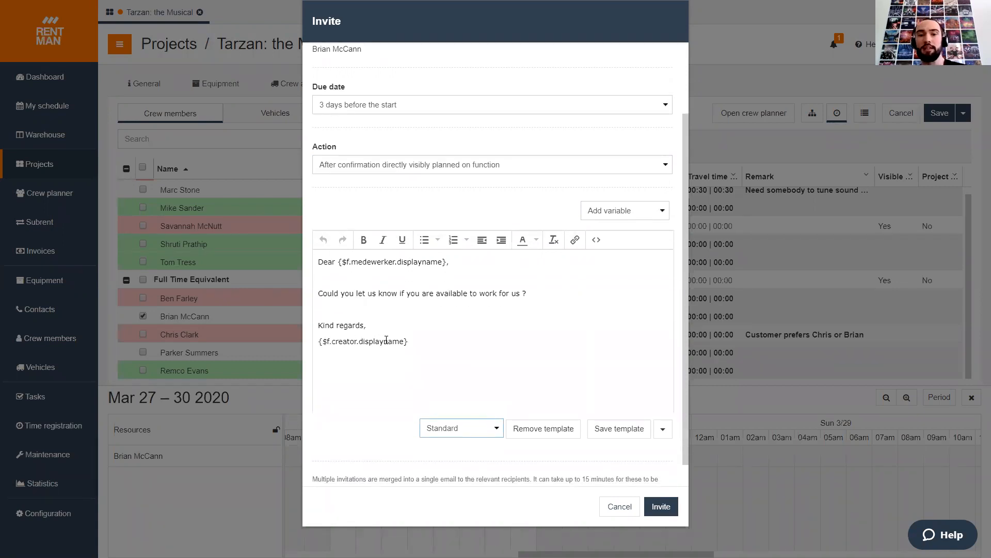
{"action": "scroll", "coordinate": [372, 341], "scroll_direction": "up", "scroll_amount": 2}
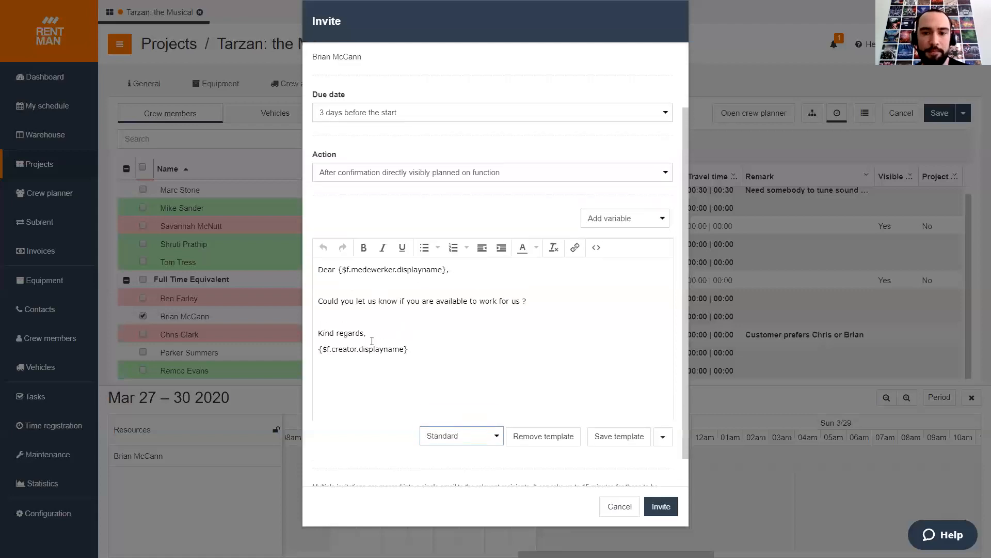
{"action": "scroll", "coordinate": [372, 341], "scroll_direction": "down", "scroll_amount": 1}
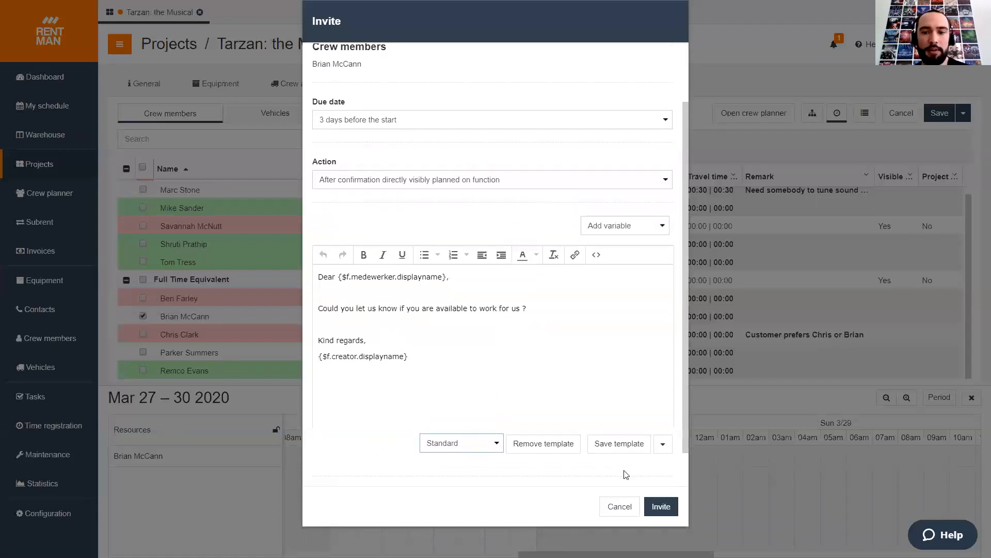
{"action": "left_click", "coordinate": [664, 509]}
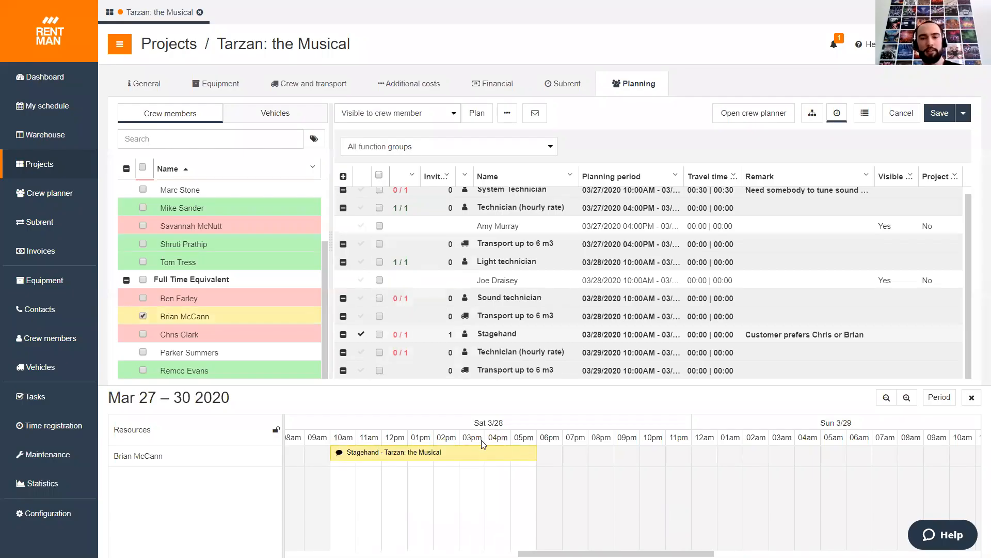
{"action": "mouse_move", "coordinate": [427, 465]}
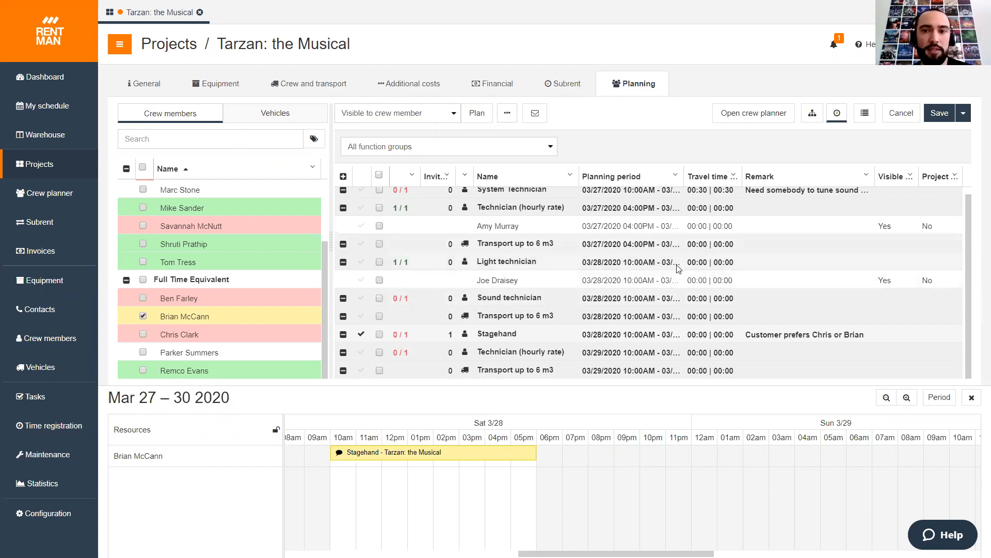
Open the crew planner and look over the listed projects
{"action": "scroll", "coordinate": [677, 259], "scroll_direction": "up", "scroll_amount": 1}
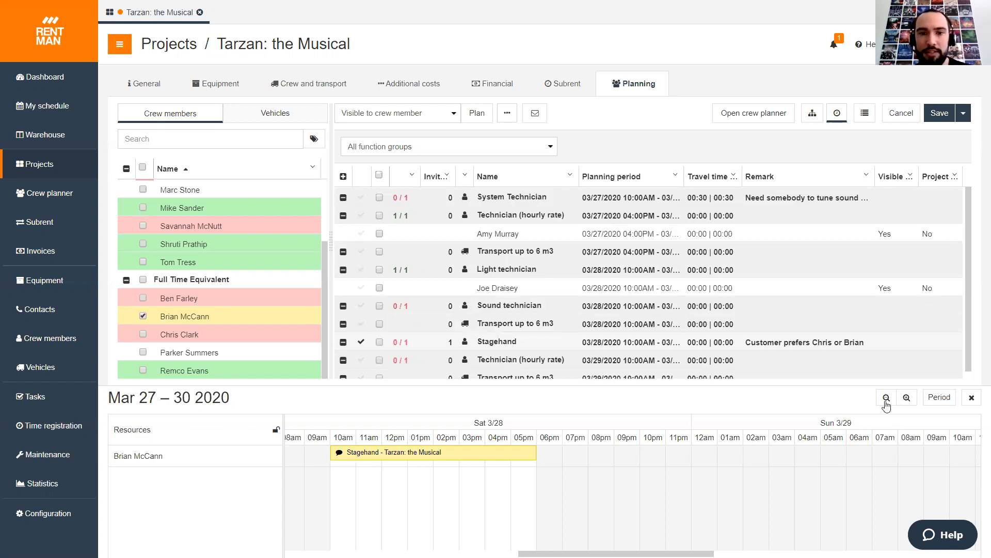
{"action": "scroll", "coordinate": [570, 310], "scroll_direction": "down", "scroll_amount": 1}
{"action": "scroll", "coordinate": [570, 309], "scroll_direction": "up", "scroll_amount": 1}
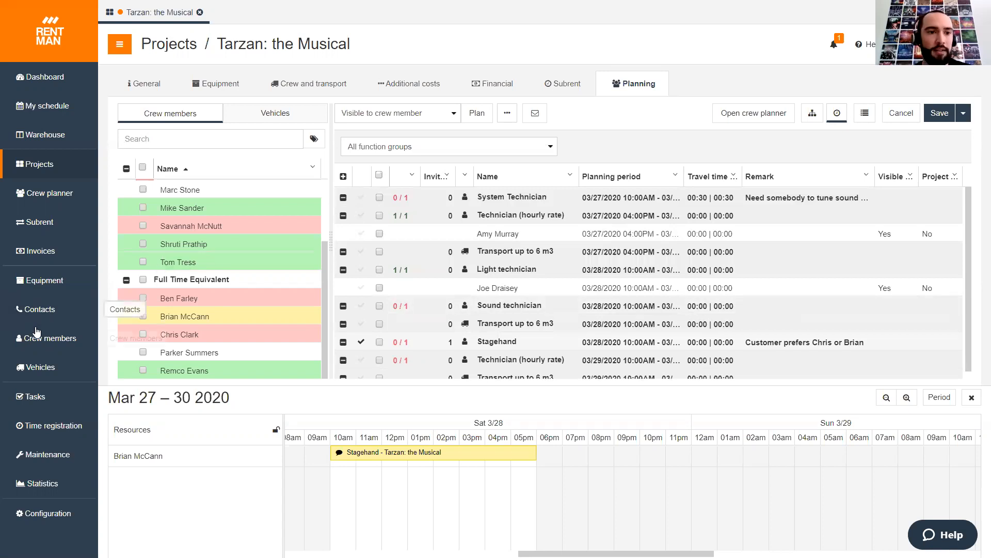
{"action": "left_click", "coordinate": [51, 199]}
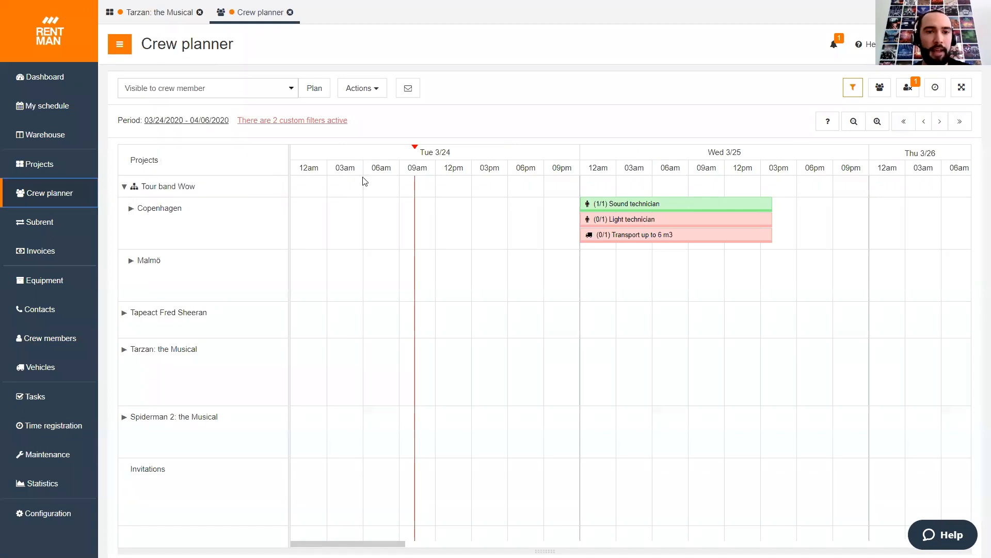
{"action": "mouse_move", "coordinate": [222, 347]}
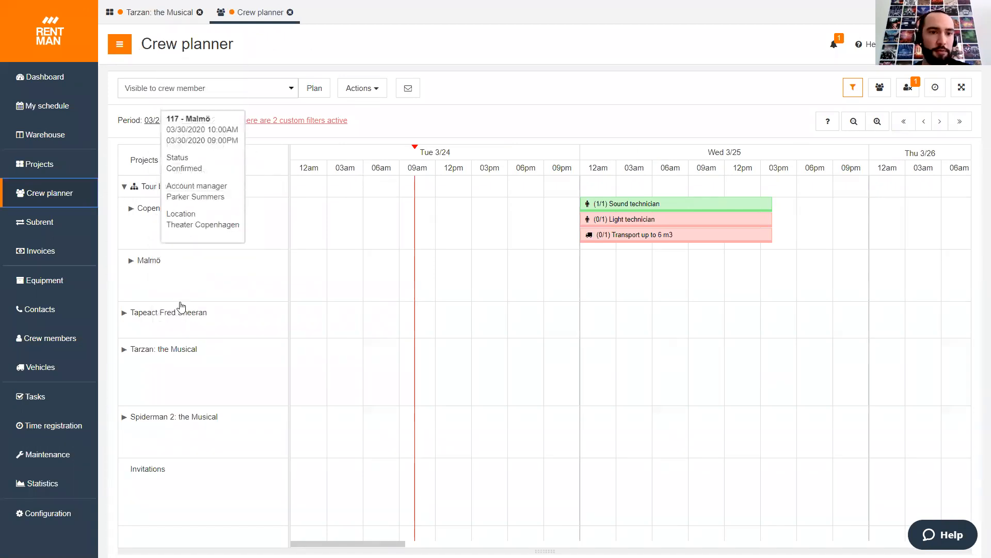
{"action": "mouse_move", "coordinate": [174, 456]}
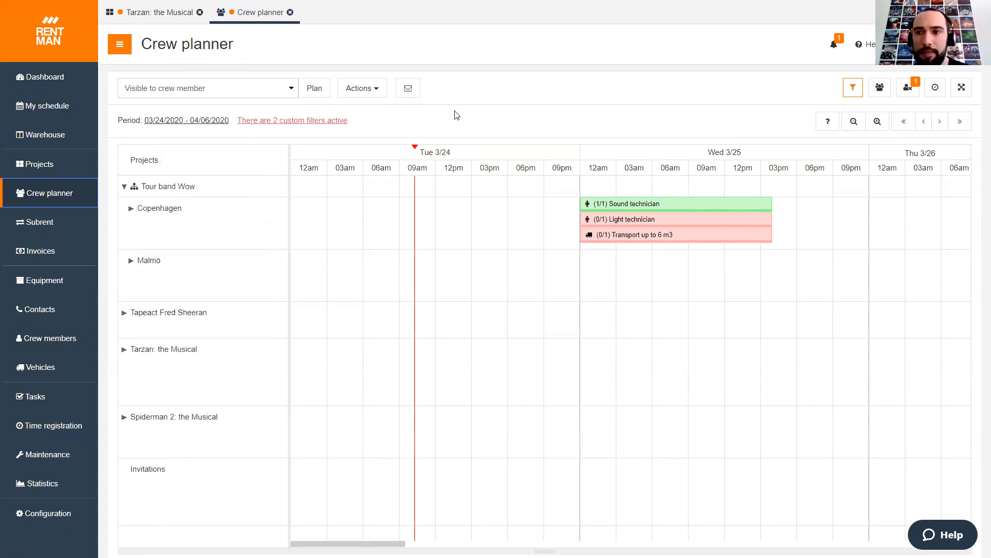
Review the crew planner's period, presets, tags and active filters, and hide the filter settings again
{"action": "left_click", "coordinate": [815, 97]}
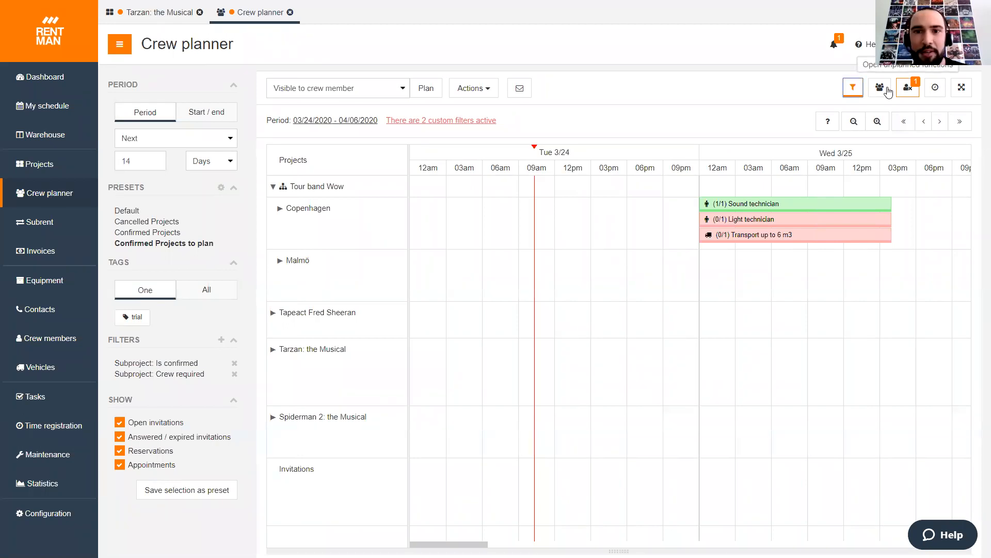
{"action": "left_click", "coordinate": [853, 89]}
{"action": "left_click", "coordinate": [854, 89]}
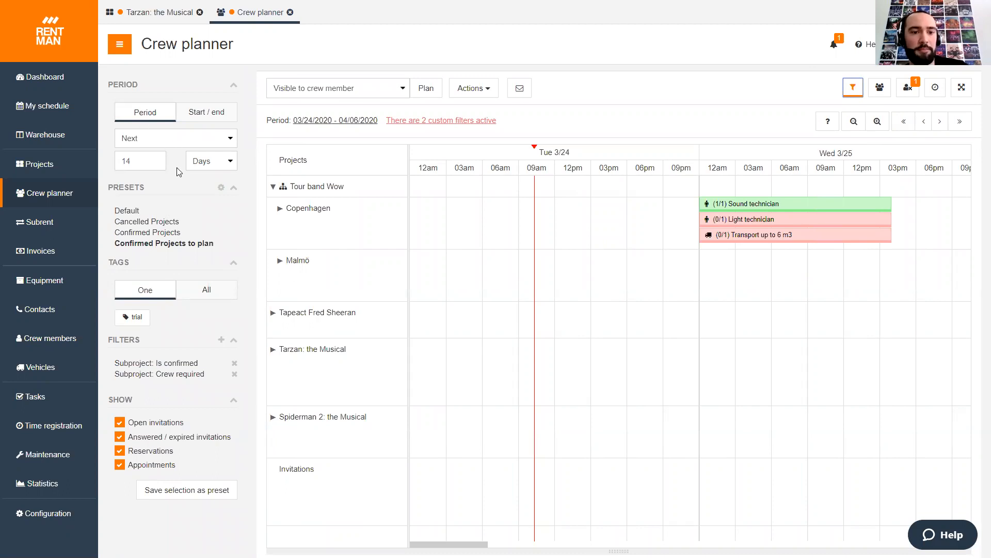
{"action": "left_click", "coordinate": [855, 90]}
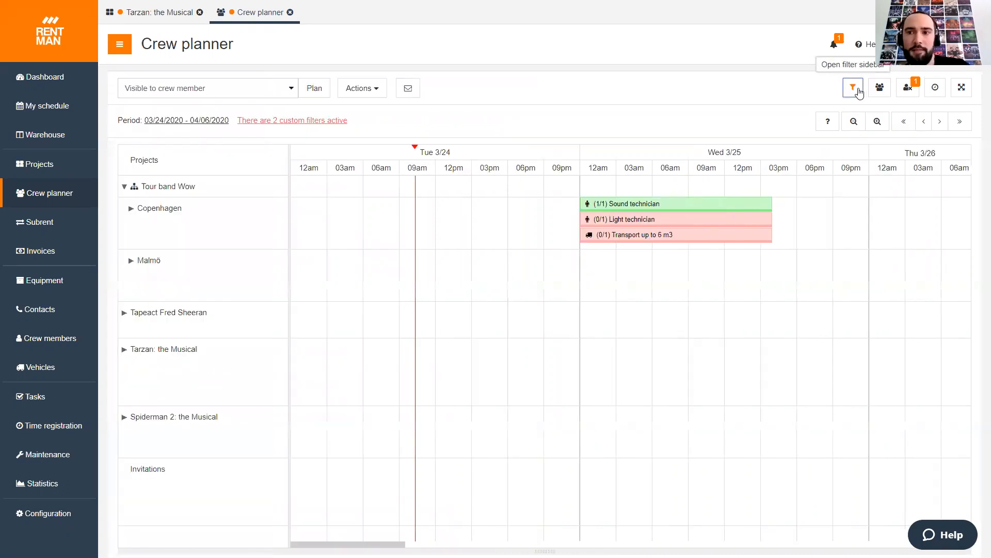
Look at the list of crew resources and at the unplanned functions of the Tapeact Fred Sheeran project
{"action": "left_click", "coordinate": [880, 88]}
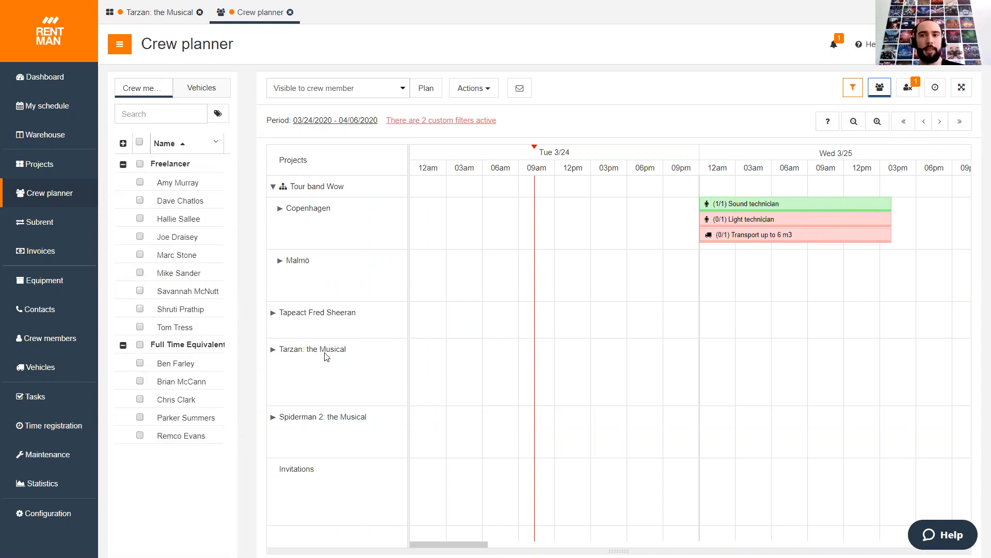
{"action": "left_click", "coordinate": [880, 87]}
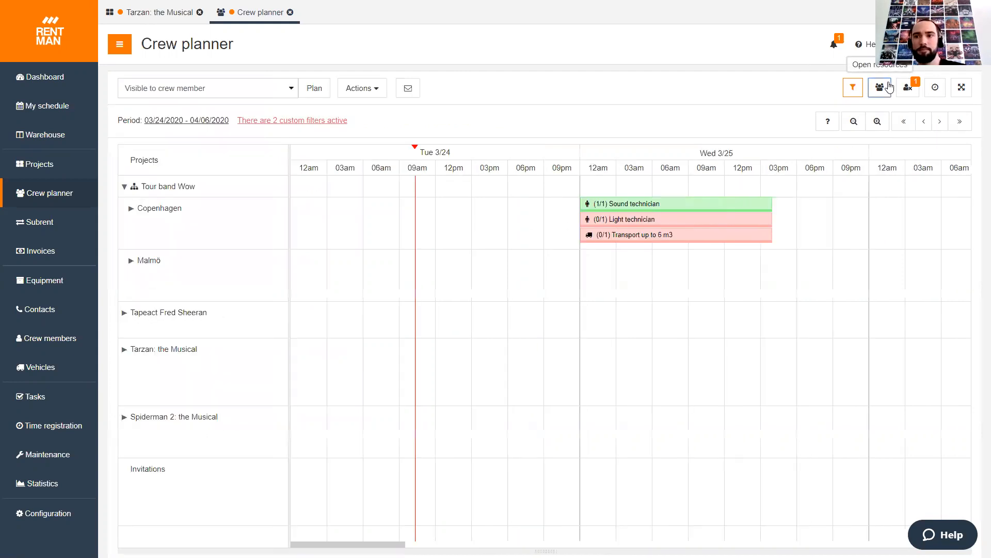
{"action": "left_click", "coordinate": [901, 96]}
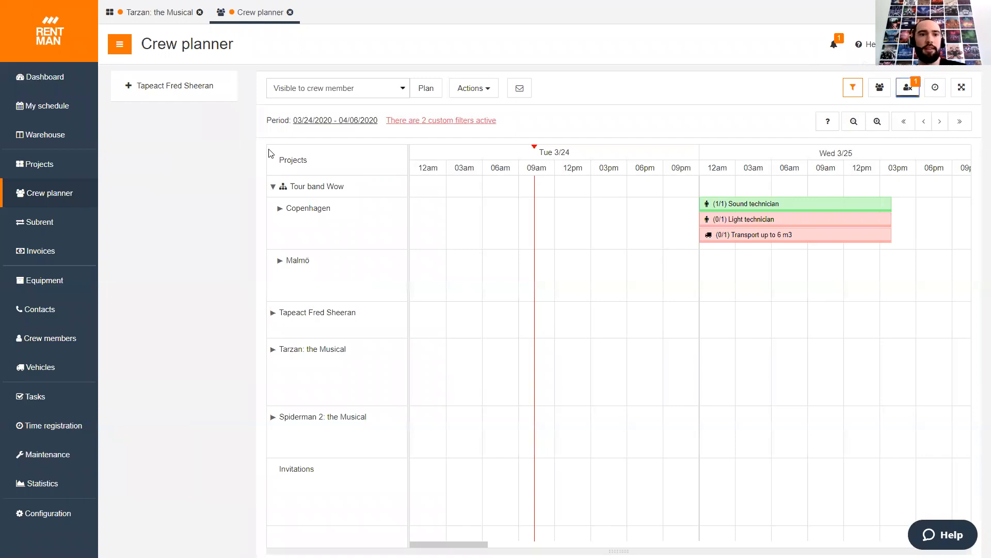
{"action": "left_click", "coordinate": [129, 87]}
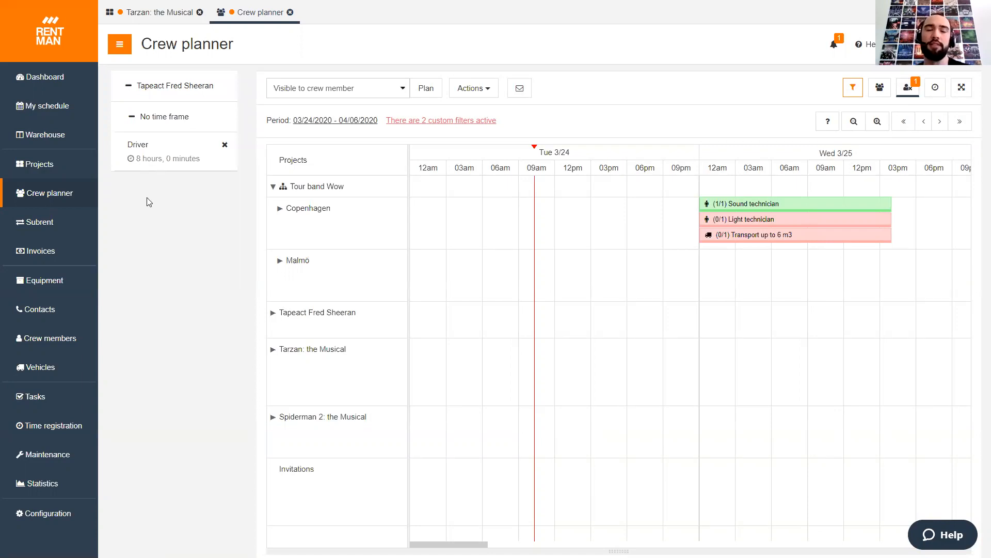
{"action": "mouse_move", "coordinate": [150, 142]}
{"action": "left_mouse_down"}
{"action": "mouse_move", "coordinate": [516, 202]}
{"action": "mouse_move", "coordinate": [549, 188]}
{"action": "mouse_move", "coordinate": [615, 188]}
{"action": "mouse_move", "coordinate": [567, 189]}
{"action": "mouse_move", "coordinate": [564, 213]}
{"action": "mouse_move", "coordinate": [619, 190]}
{"action": "mouse_move", "coordinate": [556, 229]}
{"action": "mouse_move", "coordinate": [42, 153]}
{"action": "mouse_move", "coordinate": [157, 137]}
{"action": "left_mouse_up"}
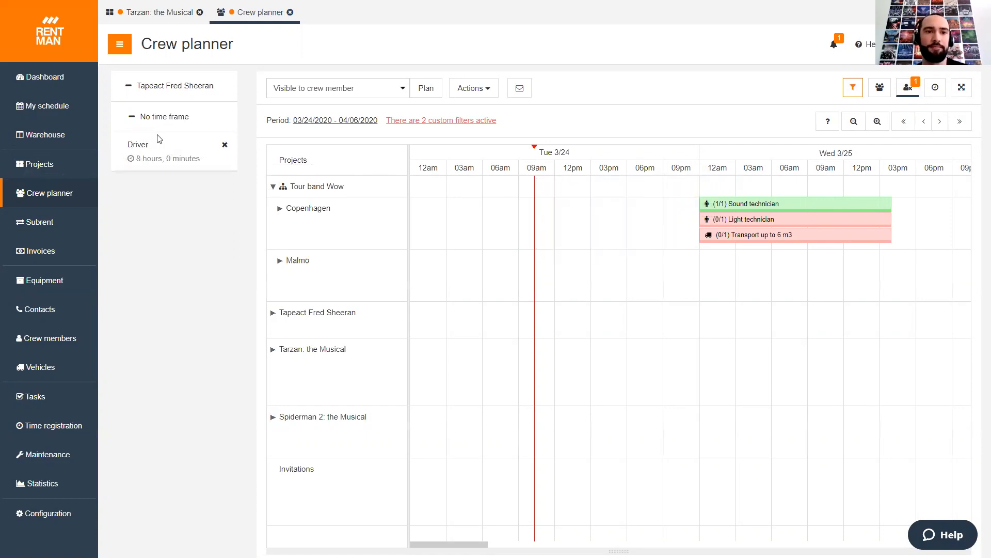
{"action": "left_click", "coordinate": [130, 87]}
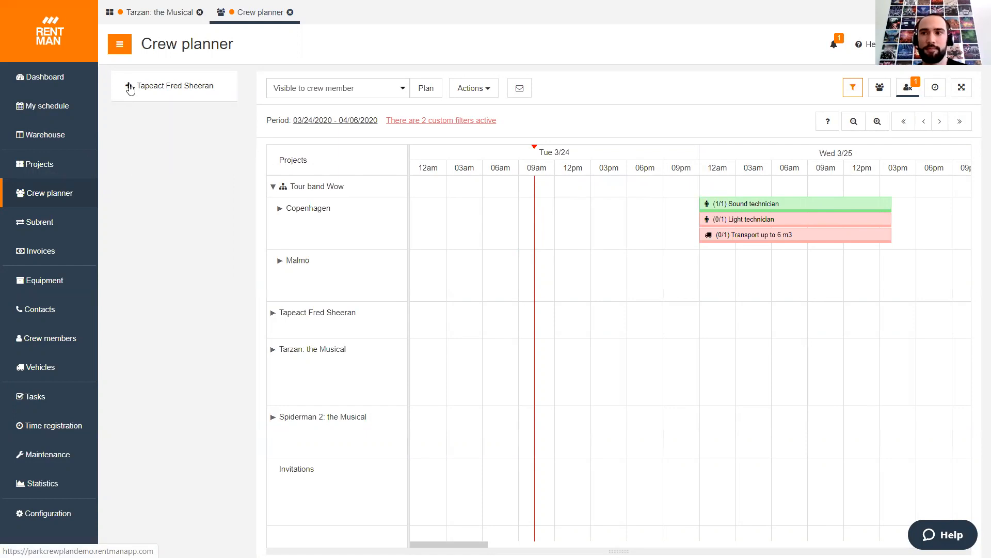
Show the availability timeline below the projects and select all crew members in the resources list
{"action": "left_click", "coordinate": [937, 95]}
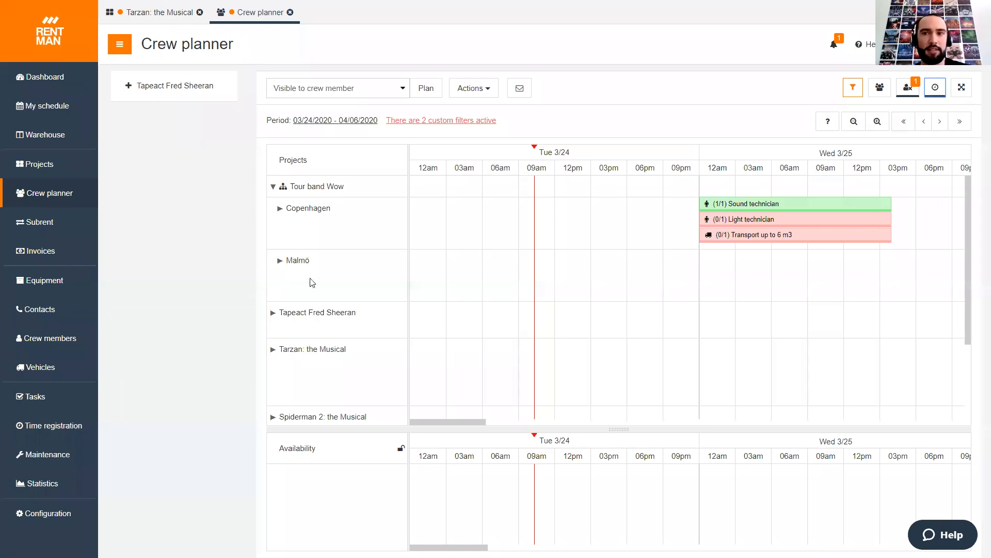
{"action": "left_click", "coordinate": [909, 96]}
{"action": "left_click", "coordinate": [881, 93]}
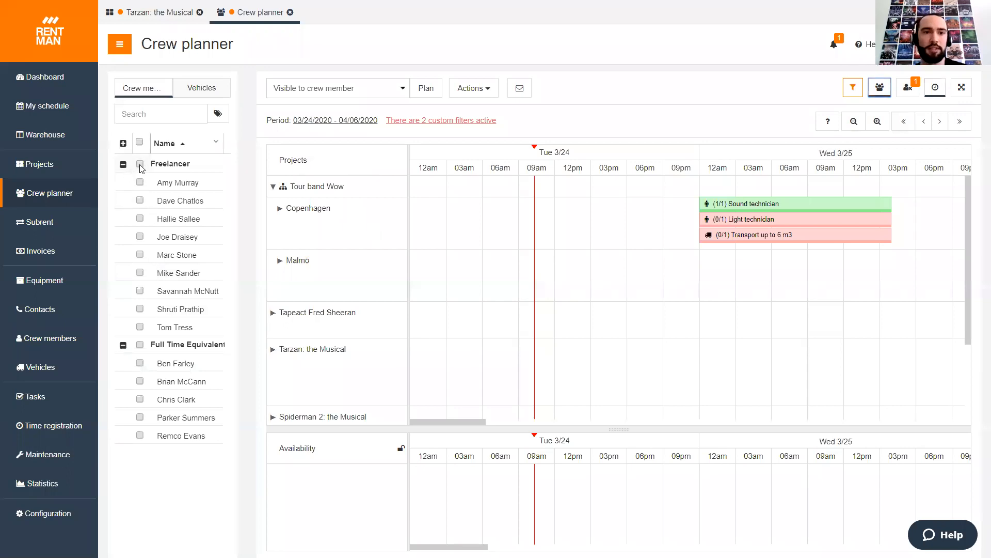
{"action": "left_click", "coordinate": [140, 143]}
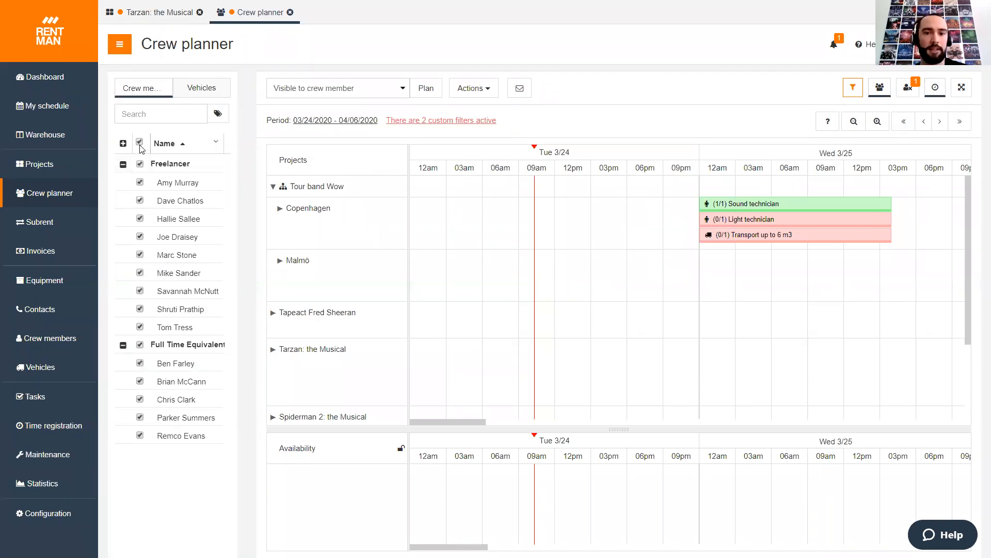
Look over the selected crew members' availability across the period and view the planner temporarily in full screen
{"action": "mouse_move", "coordinate": [565, 533]}
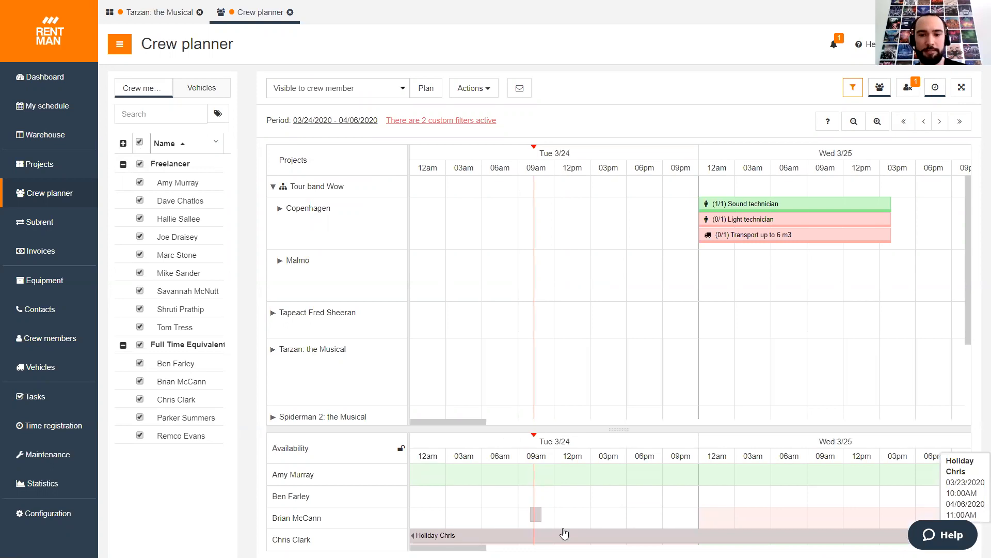
{"action": "scroll", "coordinate": [552, 534], "scroll_direction": "right", "scroll_amount": 11}
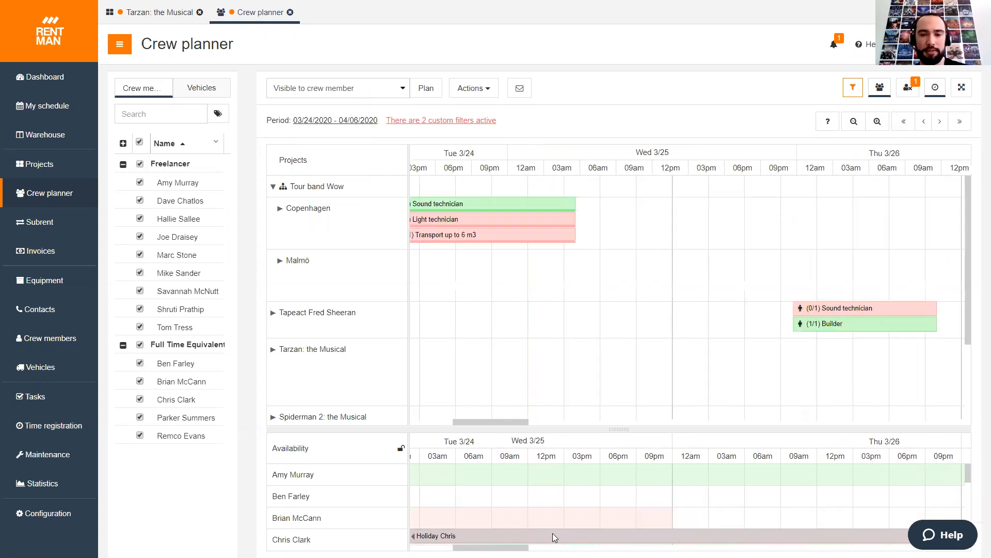
{"action": "scroll", "coordinate": [472, 531], "scroll_direction": "left", "scroll_amount": 10}
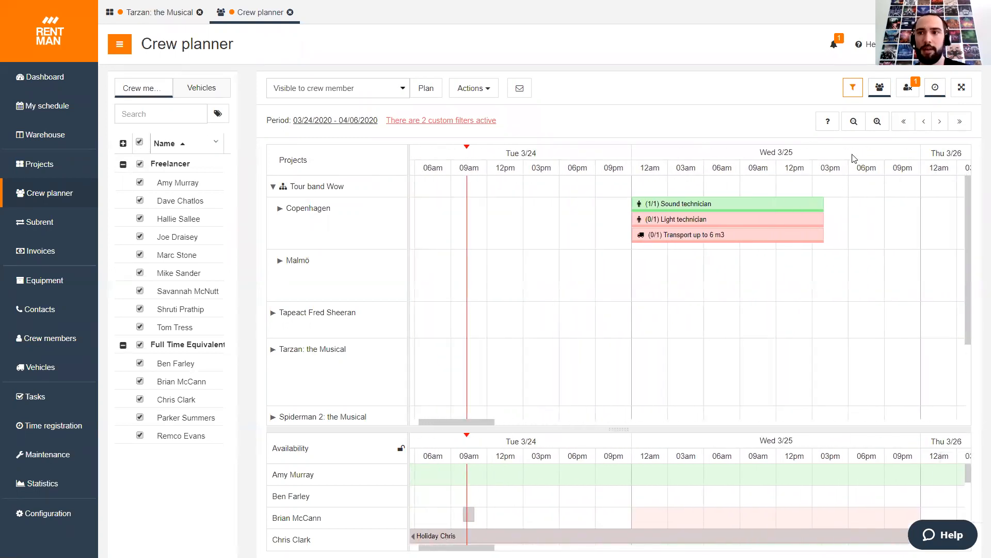
{"action": "left_click", "coordinate": [961, 87]}
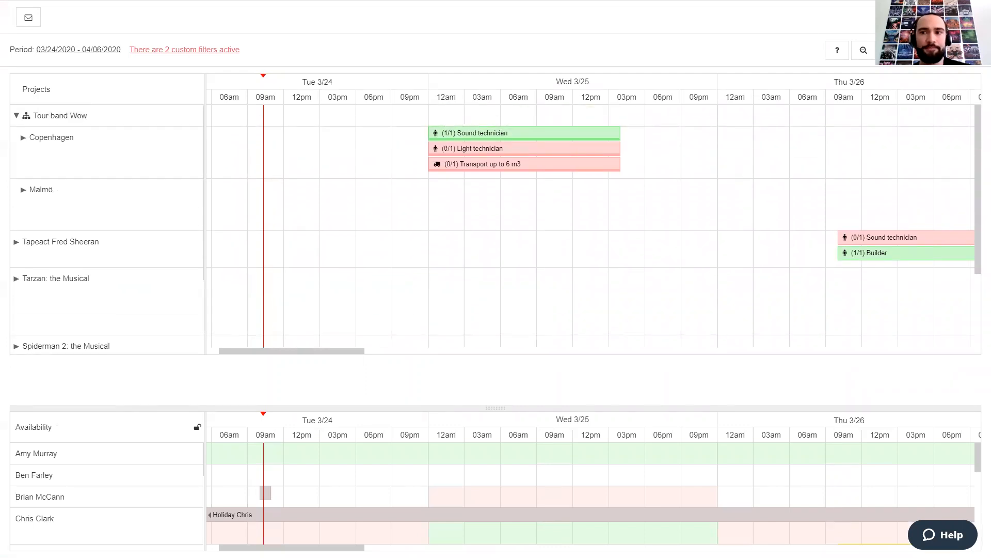
{"action": "left_click", "coordinate": [495, 45]}
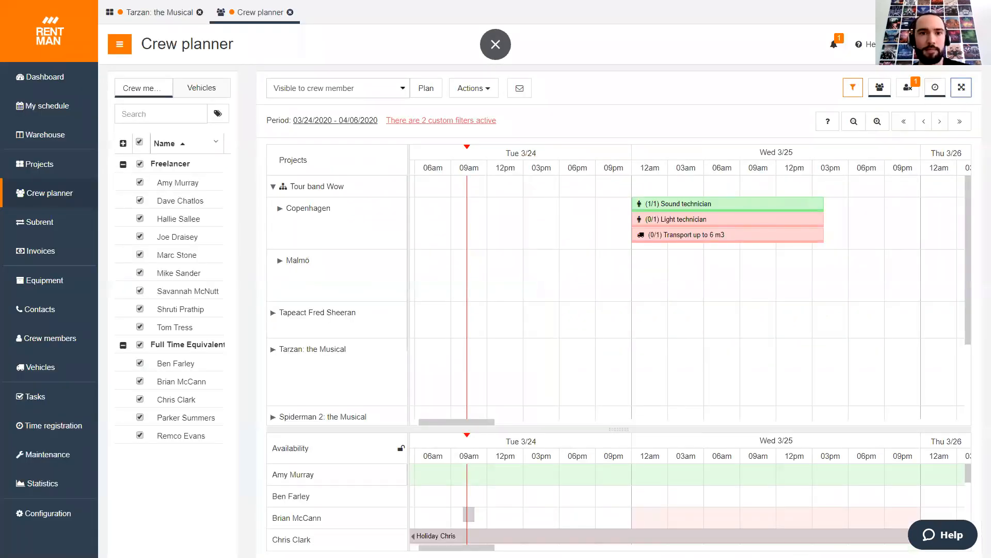
Hide the availability timeline and the crew resources list, and look at the invitations planned for Thu 3/26
{"action": "left_click", "coordinate": [935, 88]}
{"action": "left_click", "coordinate": [880, 87]}
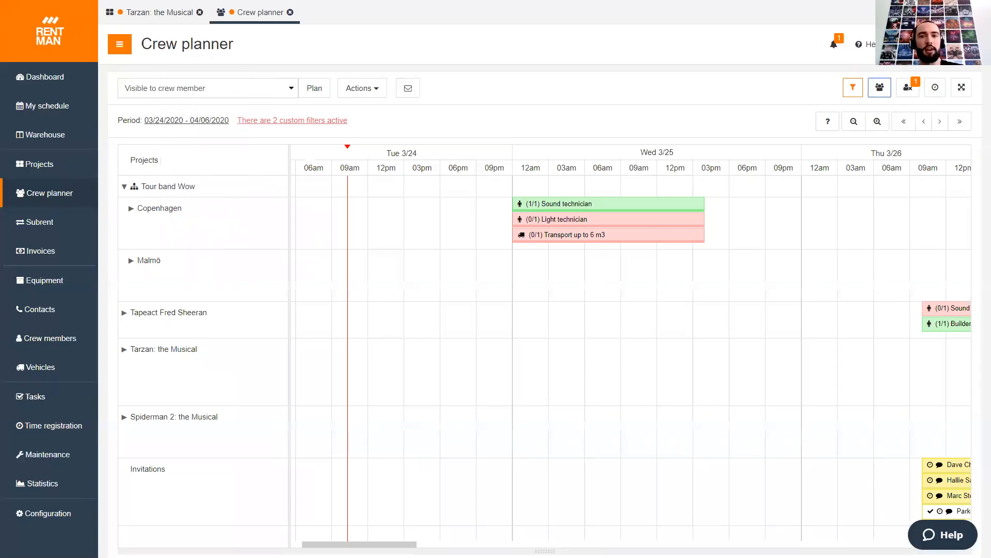
{"action": "scroll", "coordinate": [630, 356], "scroll_direction": "right", "scroll_amount": 3}
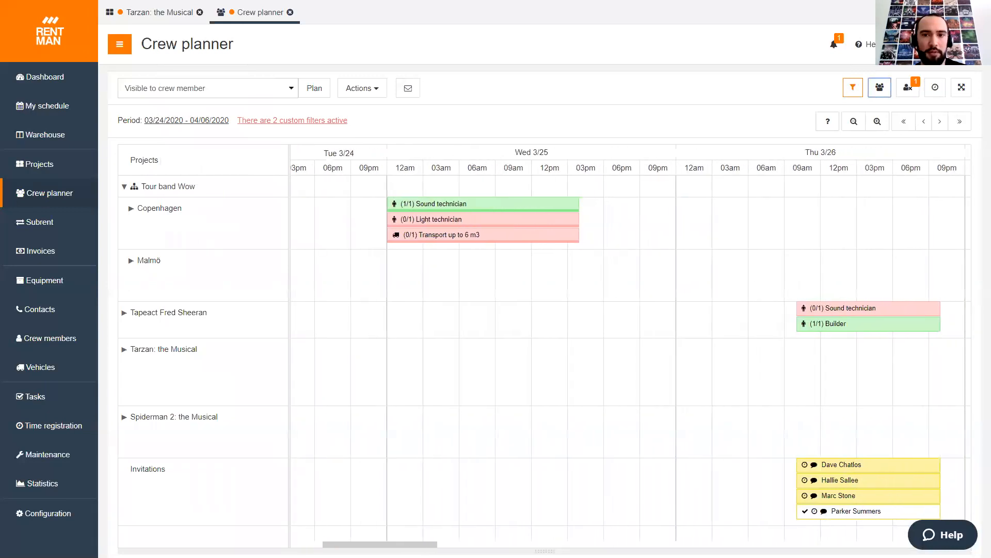
{"action": "scroll", "coordinate": [630, 356], "scroll_direction": "right", "scroll_amount": 1}
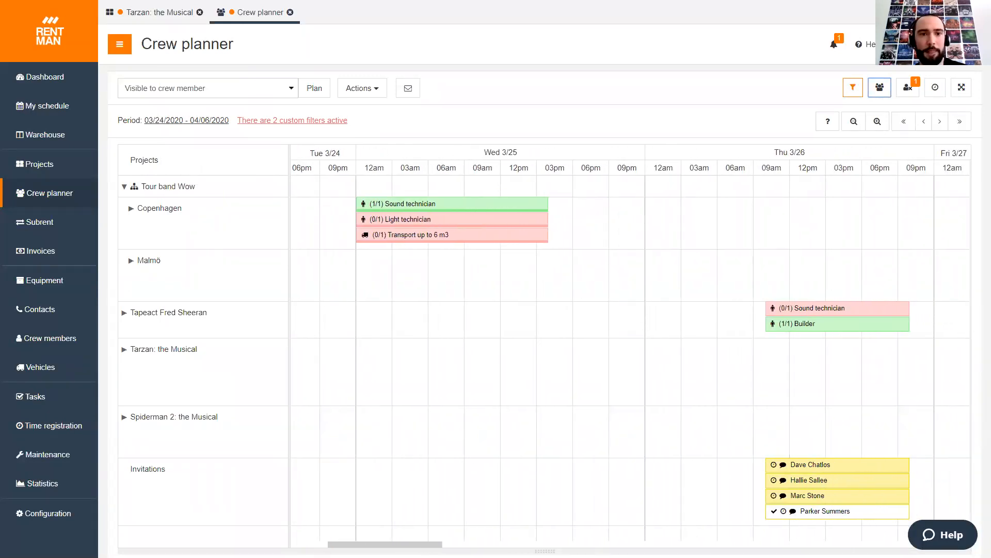
{"action": "scroll", "coordinate": [630, 357], "scroll_direction": "right", "scroll_amount": 1}
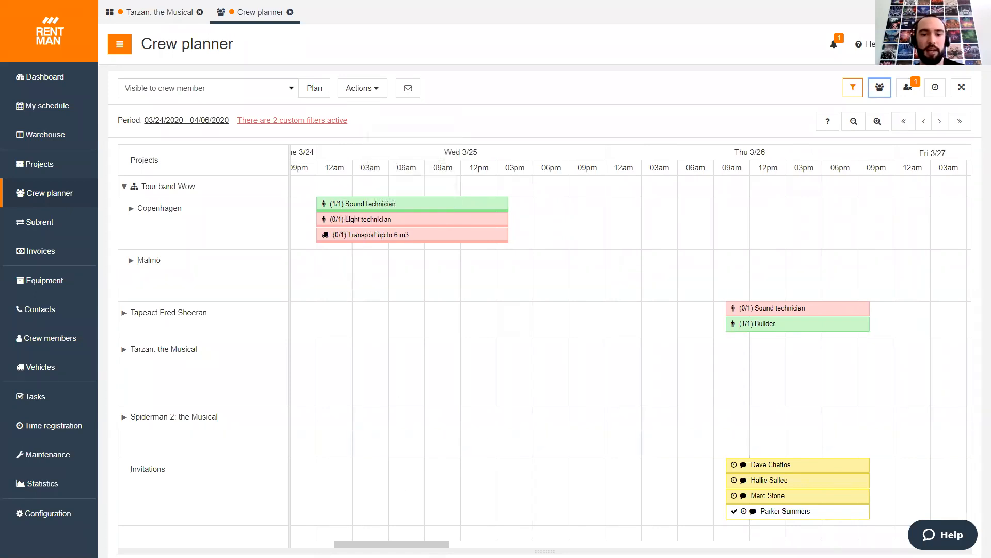
{"action": "left_click_drag", "start_coordinate": [397, 534], "coordinate": [322, 523]}
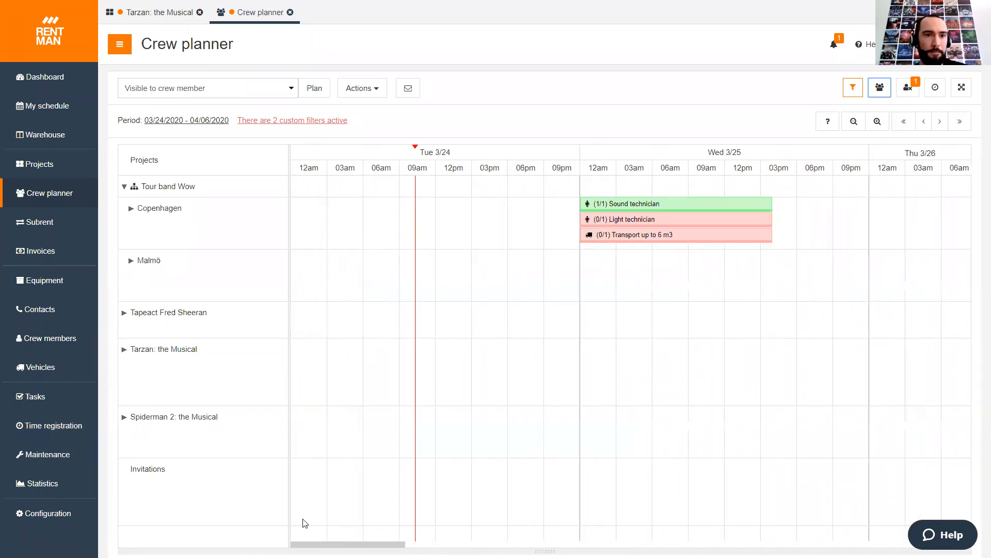
Show the filter settings, apply the Default preset and look over all listed projects, including EMF Light Show Dryhire and Festival Demo Dance
{"action": "left_click", "coordinate": [853, 89]}
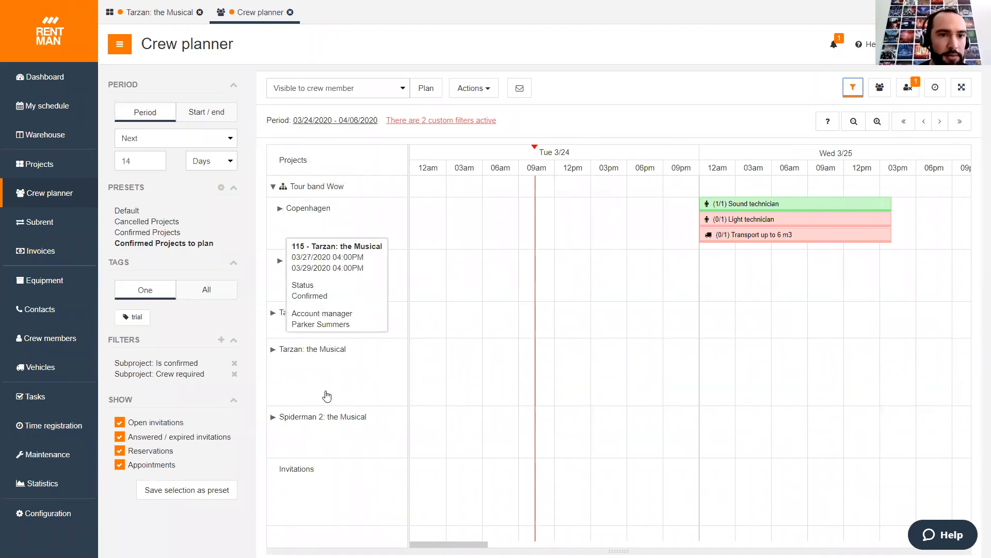
{"action": "left_click", "coordinate": [124, 210]}
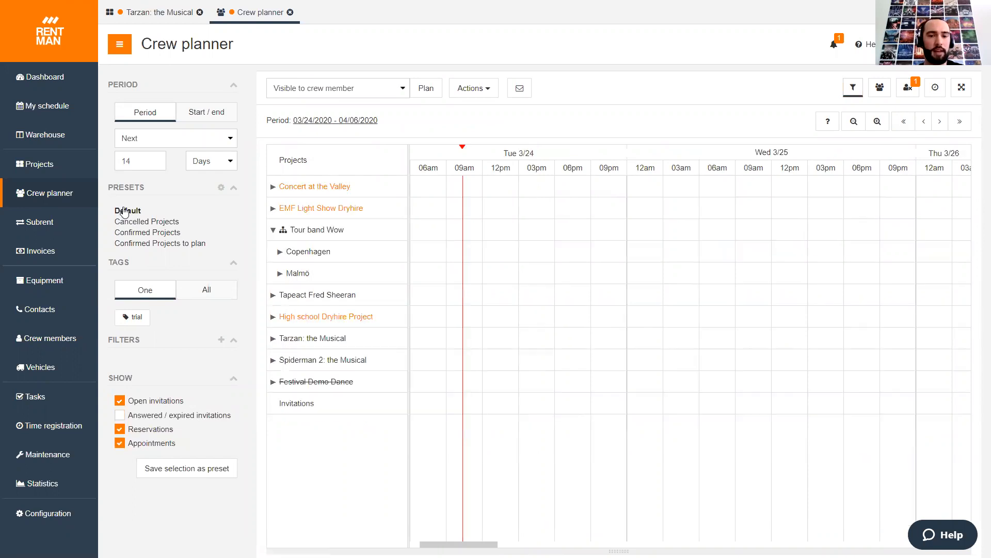
{"action": "mouse_move", "coordinate": [303, 247]}
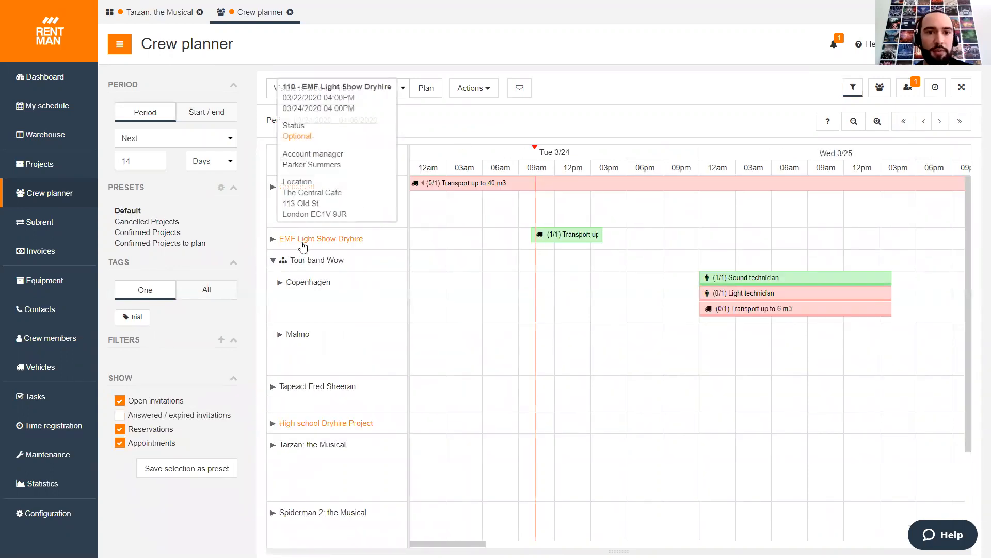
{"action": "mouse_move", "coordinate": [300, 204]}
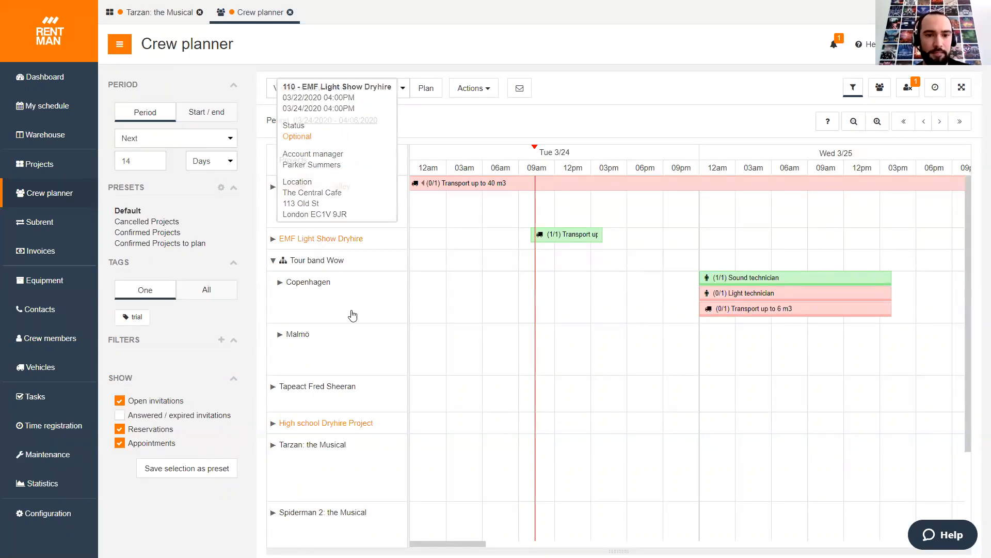
{"action": "mouse_move", "coordinate": [369, 388]}
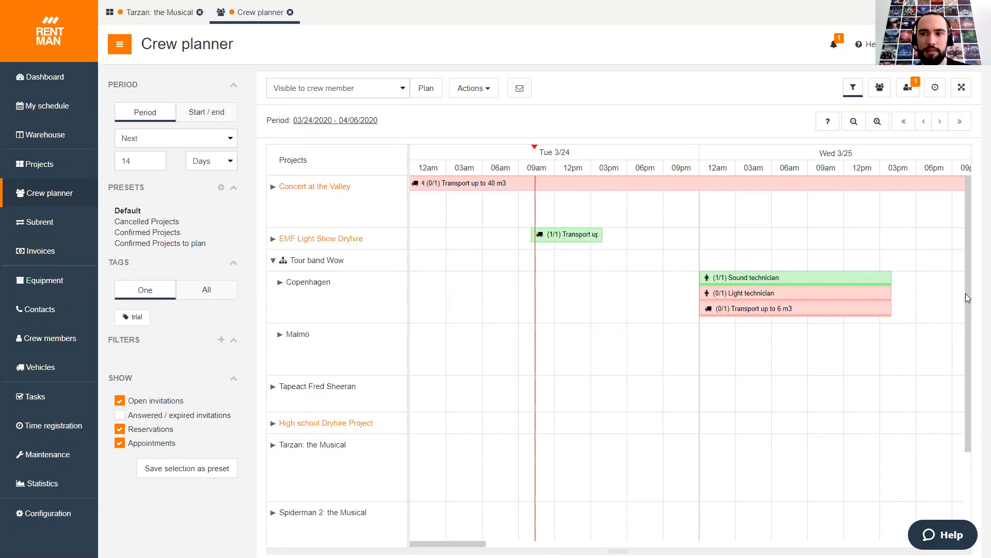
{"action": "left_click_drag", "start_coordinate": [970, 300], "coordinate": [974, 369]}
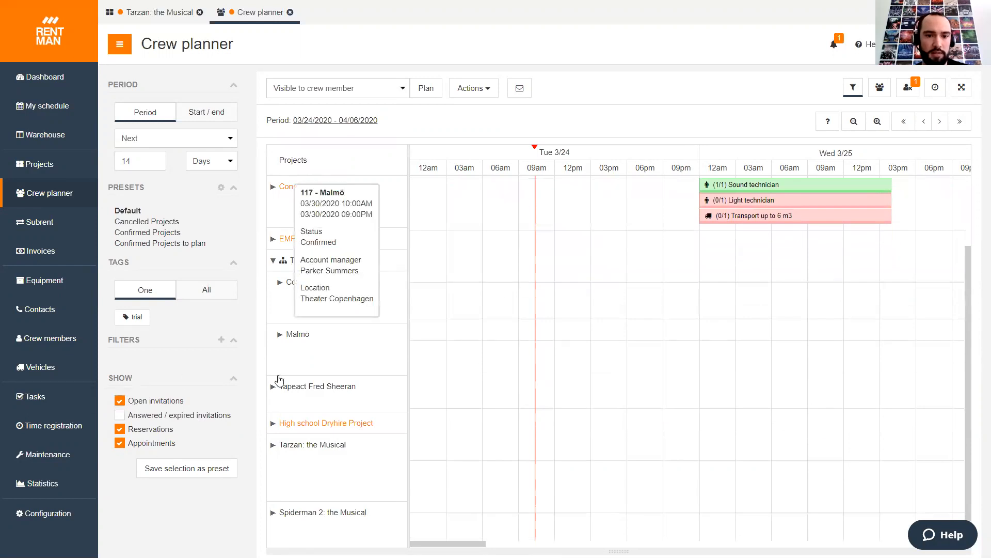
{"action": "scroll", "coordinate": [280, 380], "scroll_direction": "down", "scroll_amount": 2}
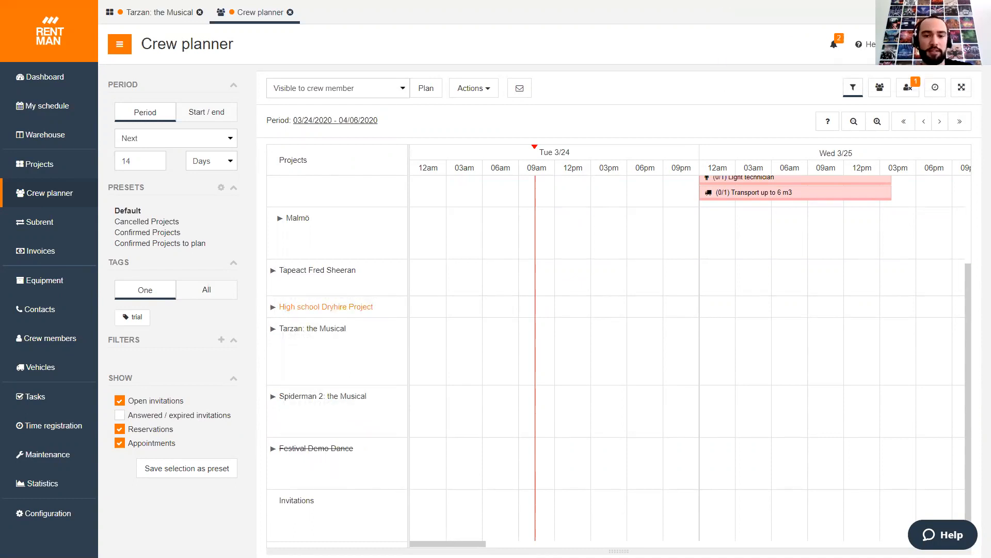
{"action": "left_click_drag", "start_coordinate": [439, 541], "coordinate": [695, 538]}
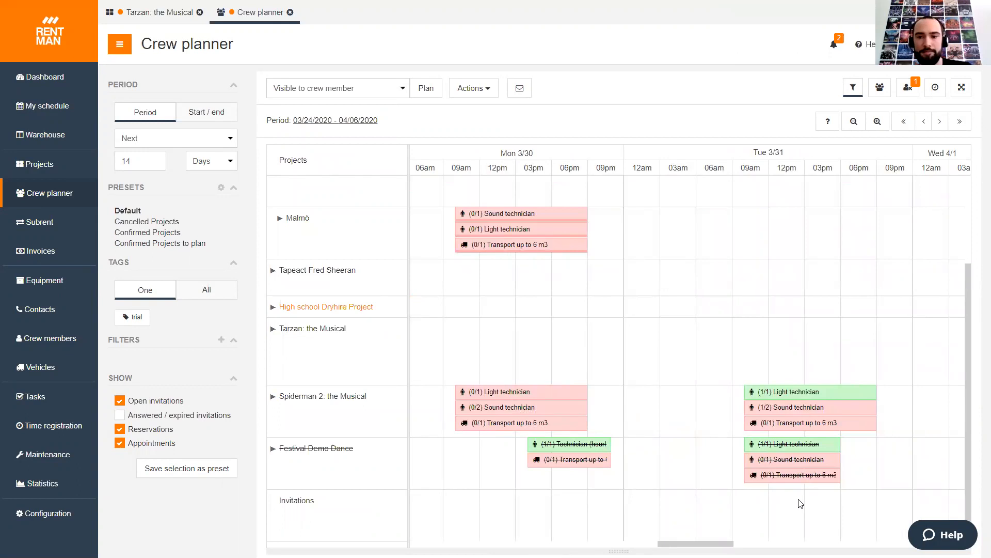
{"action": "scroll", "coordinate": [687, 356], "scroll_direction": "left", "scroll_amount": 20}
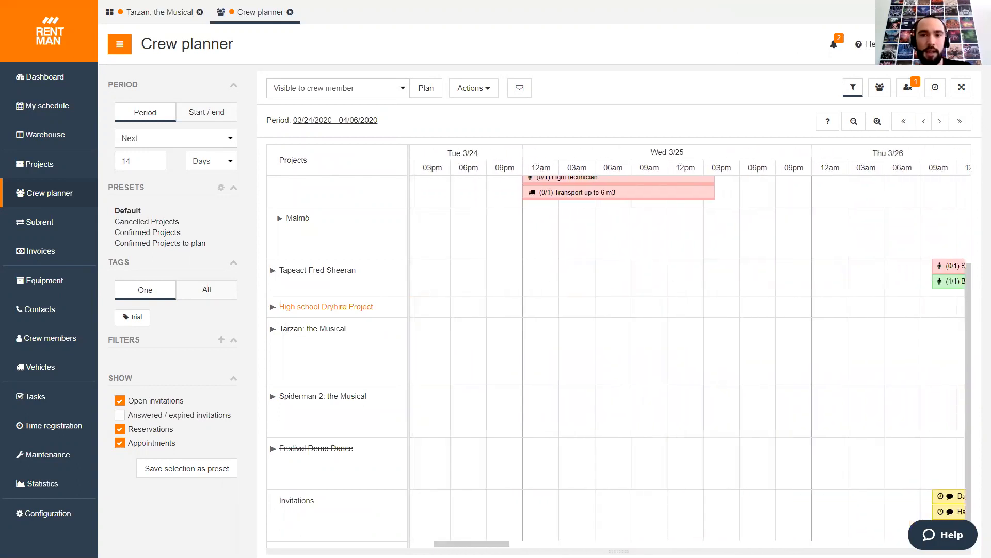
{"action": "scroll", "coordinate": [686, 357], "scroll_direction": "left", "scroll_amount": 1}
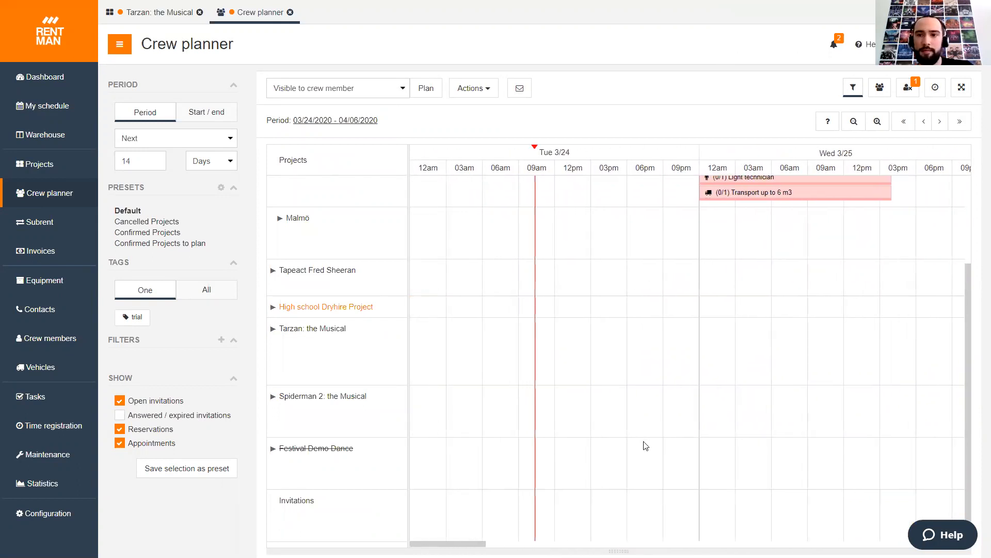
{"action": "scroll", "coordinate": [599, 433], "scroll_direction": "up", "scroll_amount": 3}
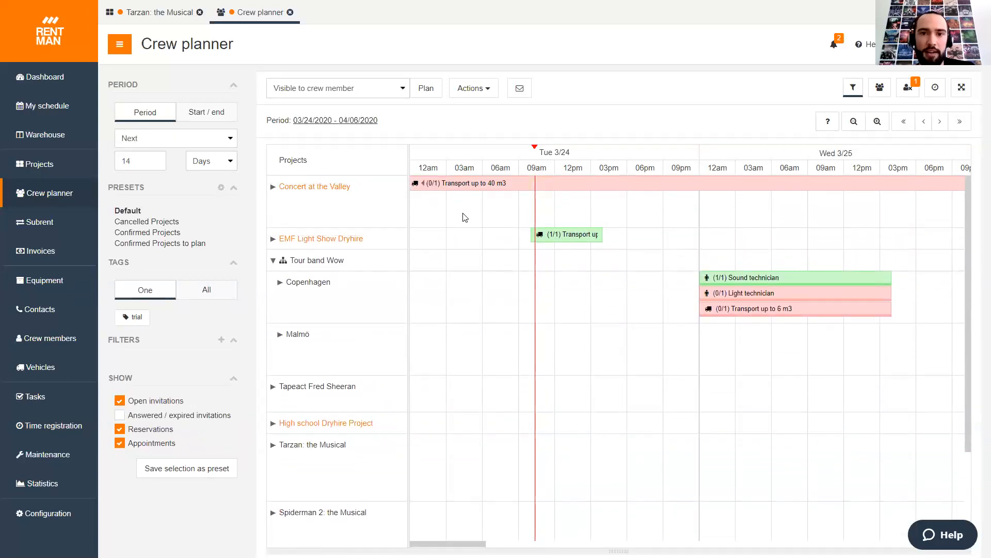
Examine the planned and unplanned crew and transport functions of every project across the period, plus the open invitations
{"action": "mouse_move", "coordinate": [465, 192]}
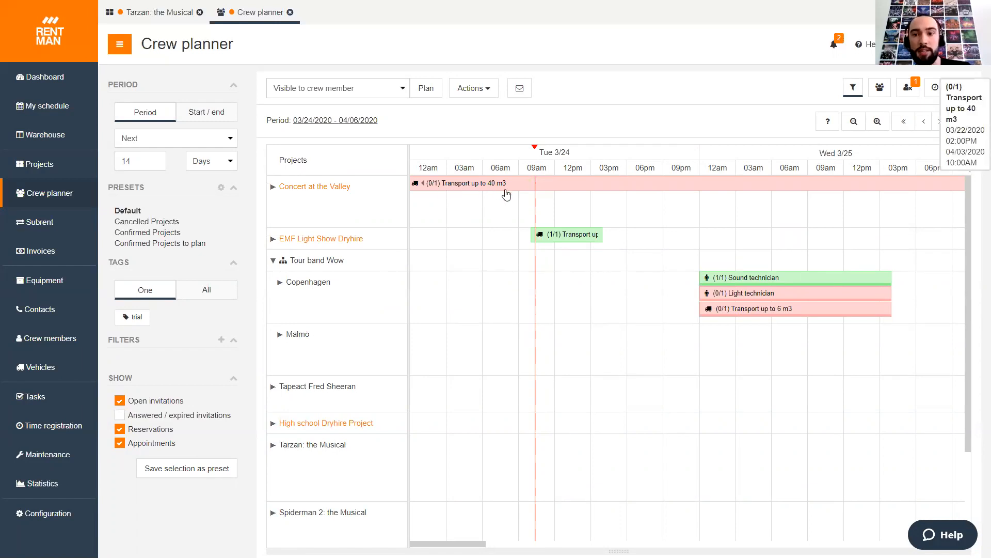
{"action": "mouse_move", "coordinate": [562, 238]}
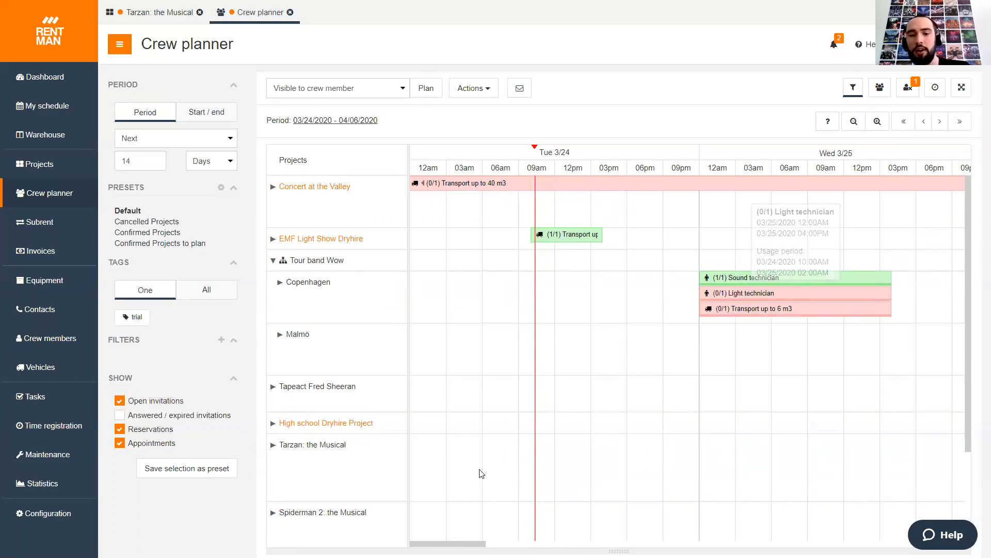
{"action": "scroll", "coordinate": [668, 433], "scroll_direction": "right", "scroll_amount": 10}
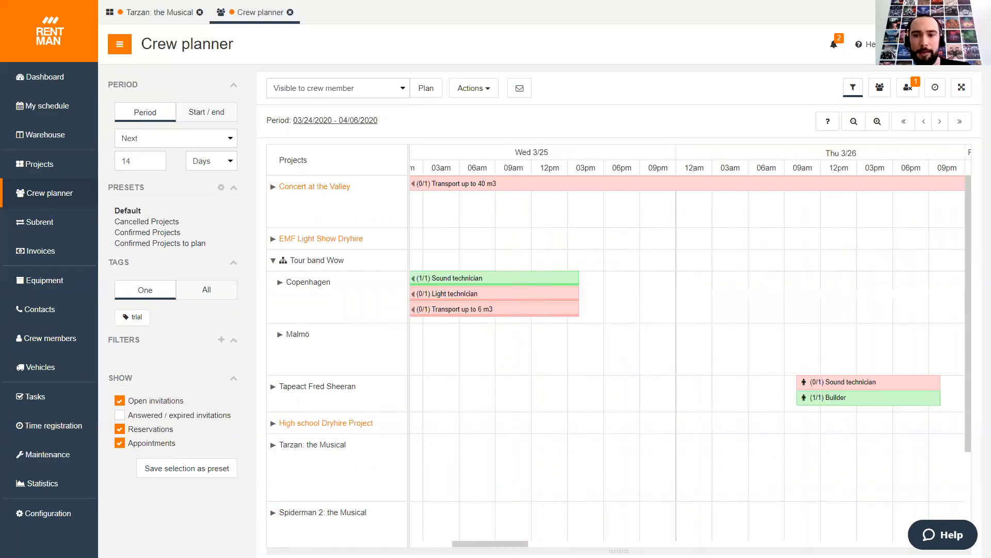
{"action": "scroll", "coordinate": [667, 433], "scroll_direction": "right", "scroll_amount": 5}
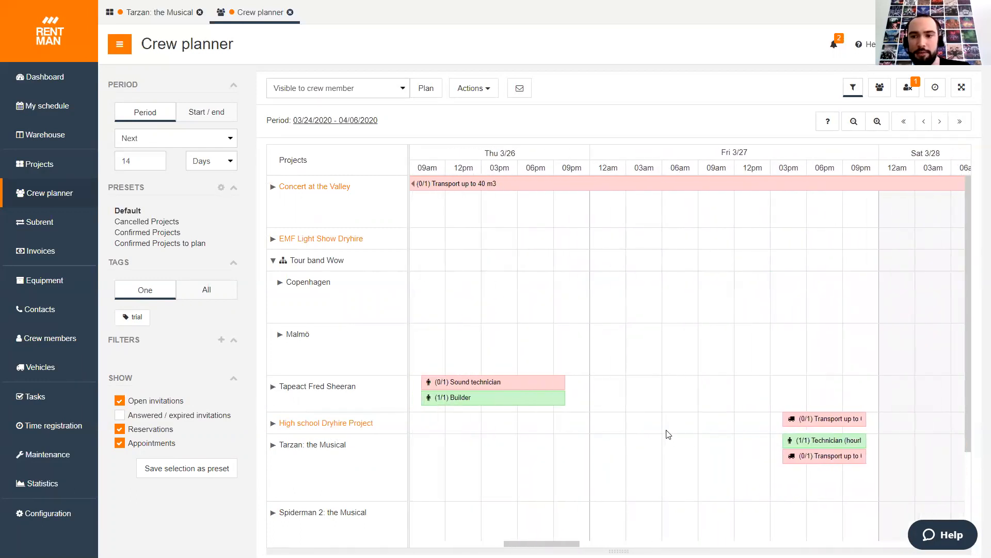
{"action": "scroll", "coordinate": [666, 435], "scroll_direction": "right", "scroll_amount": 5}
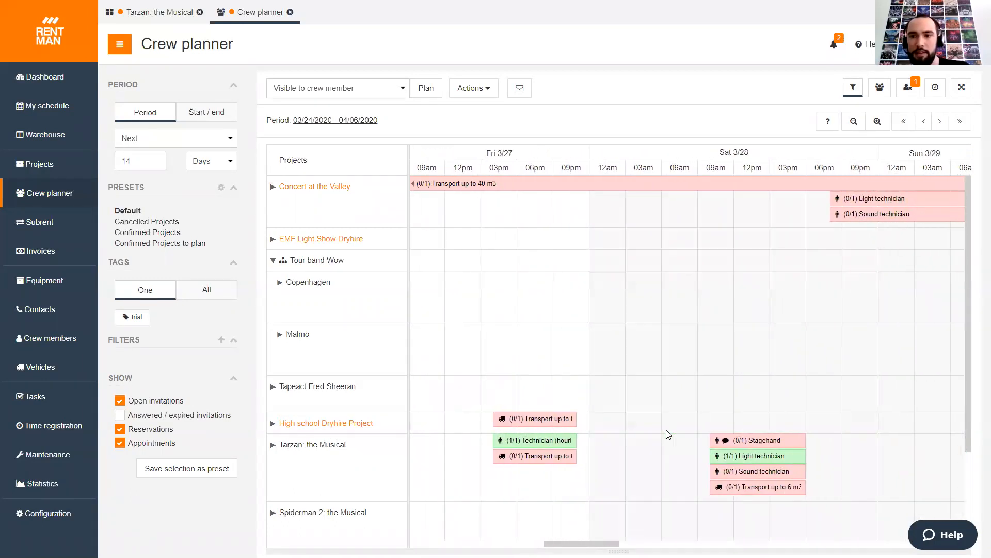
{"action": "scroll", "coordinate": [668, 434], "scroll_direction": "right", "scroll_amount": 10}
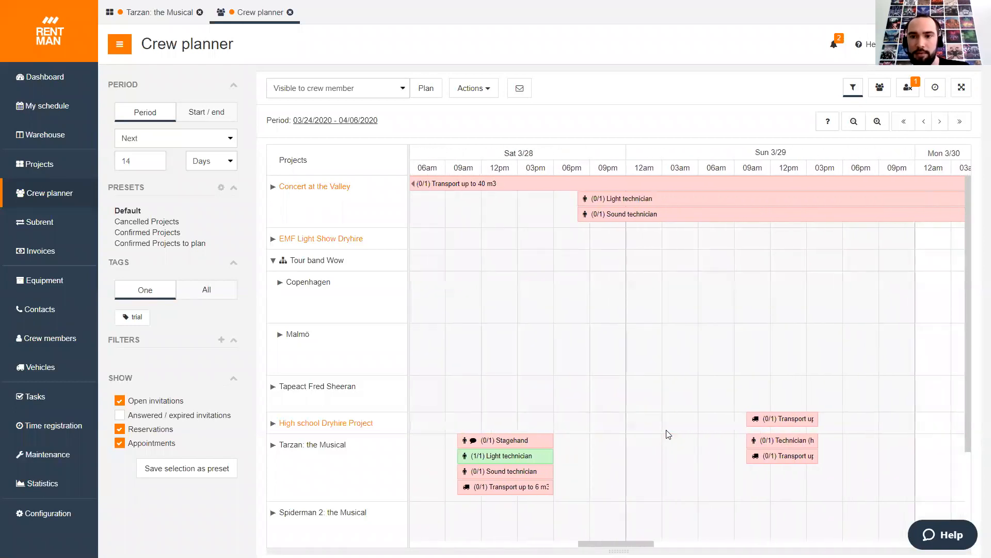
{"action": "scroll", "coordinate": [669, 434], "scroll_direction": "down", "scroll_amount": 3}
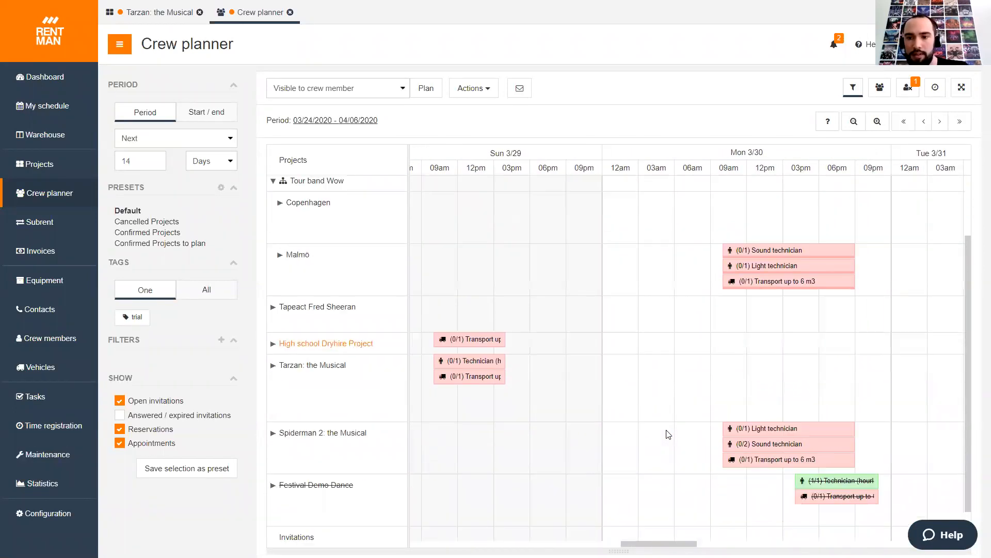
{"action": "scroll", "coordinate": [669, 433], "scroll_direction": "right", "scroll_amount": 10}
{"action": "scroll", "coordinate": [669, 433], "scroll_direction": "left", "scroll_amount": 12}
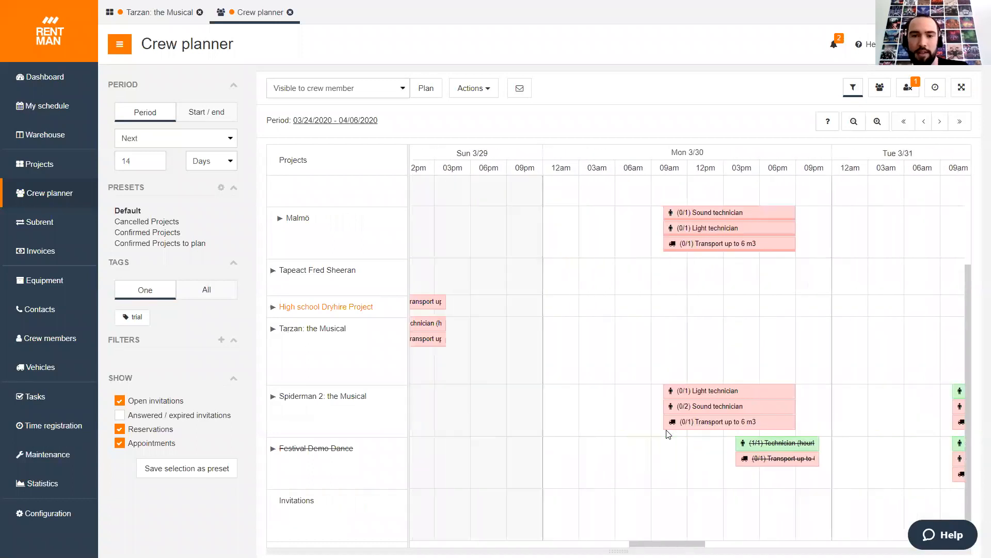
{"action": "scroll", "coordinate": [669, 434], "scroll_direction": "left", "scroll_amount": 8}
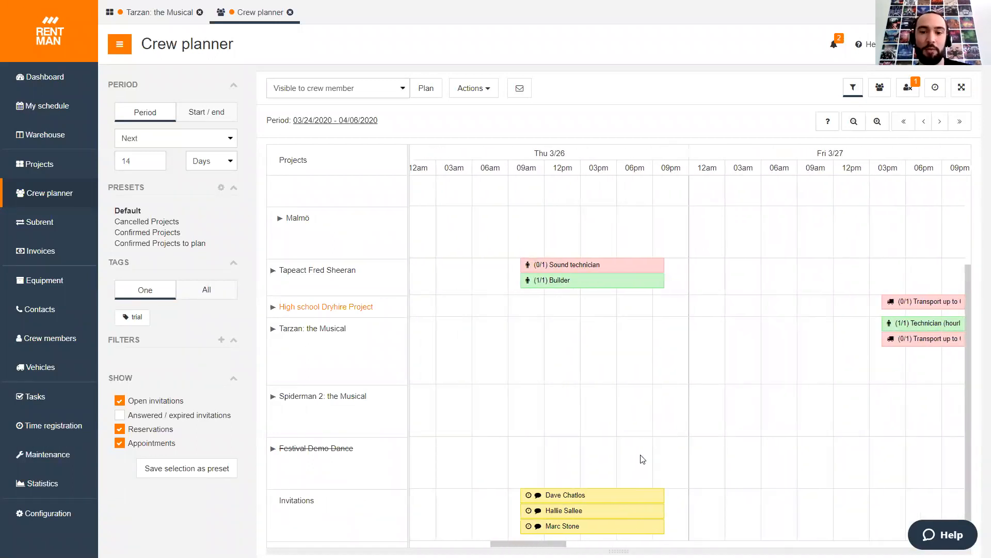
{"action": "mouse_move", "coordinate": [589, 527]}
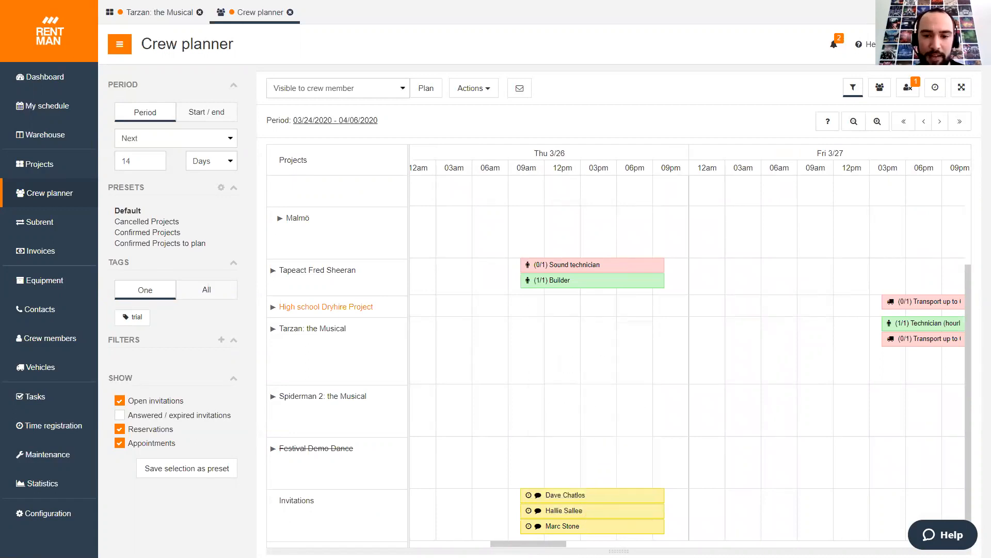
Apply the Confirmed Projects to plan preset again and look at the functions and invitations for Thu 3/26
{"action": "scroll", "coordinate": [690, 345], "scroll_direction": "left", "scroll_amount": 11}
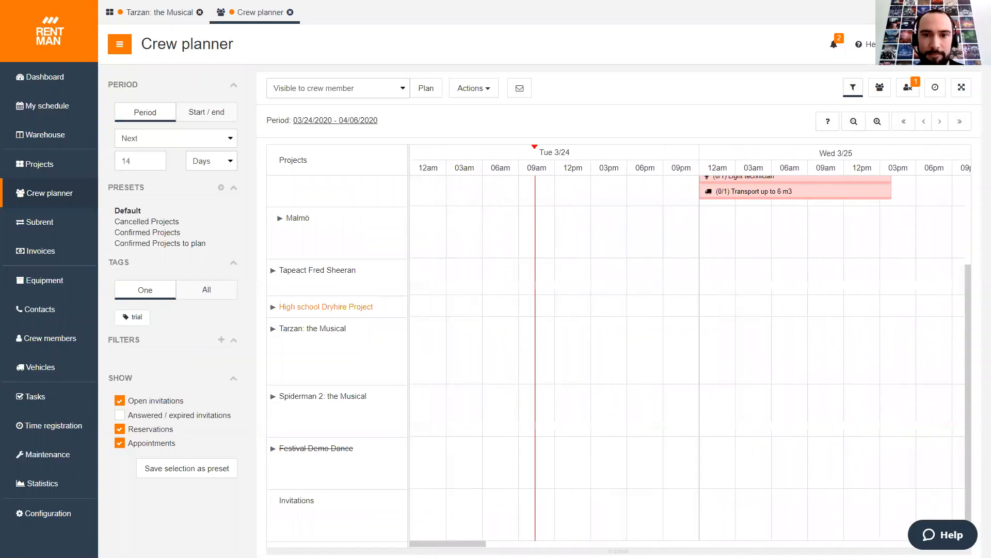
{"action": "scroll", "coordinate": [853, 417], "scroll_direction": "up", "scroll_amount": 3}
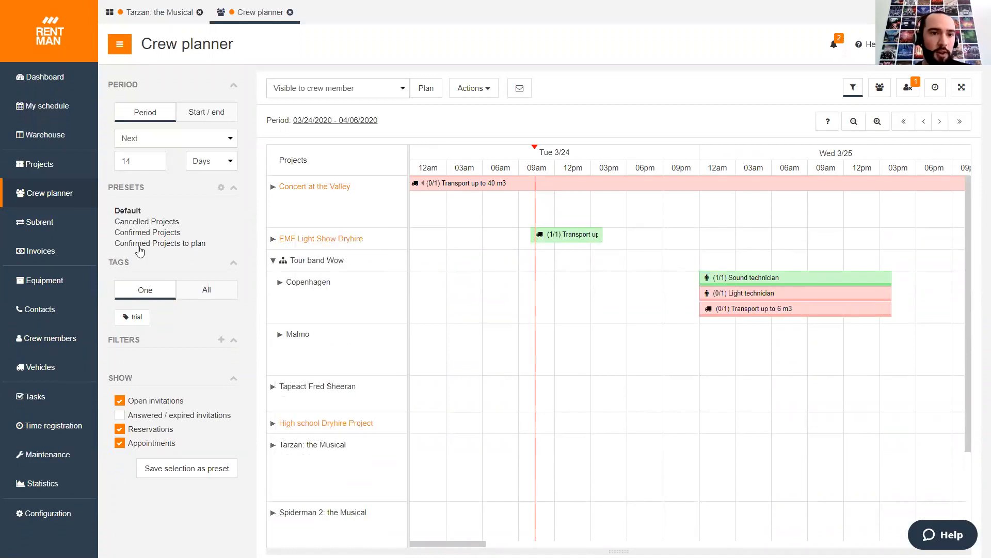
{"action": "left_click", "coordinate": [144, 247]}
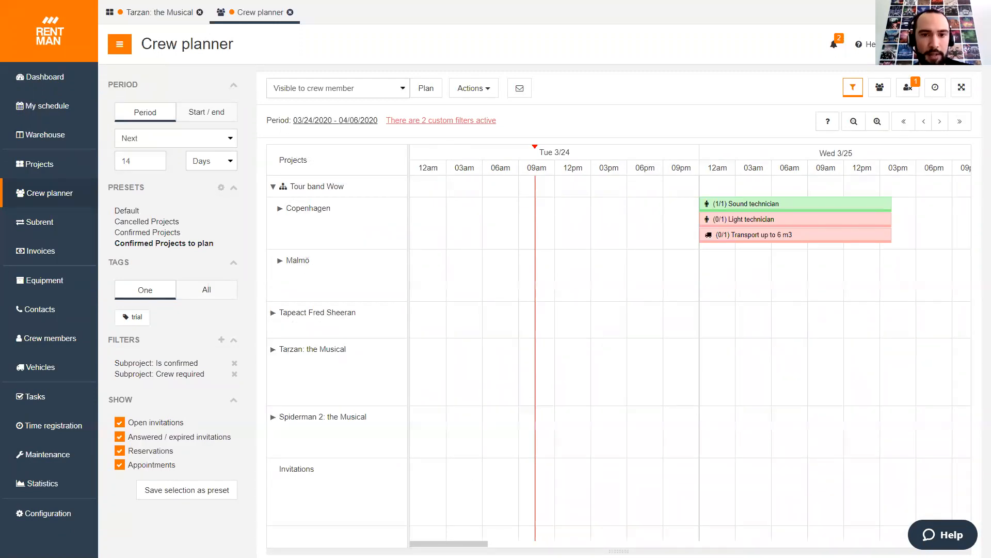
{"action": "left_click", "coordinate": [620, 544]}
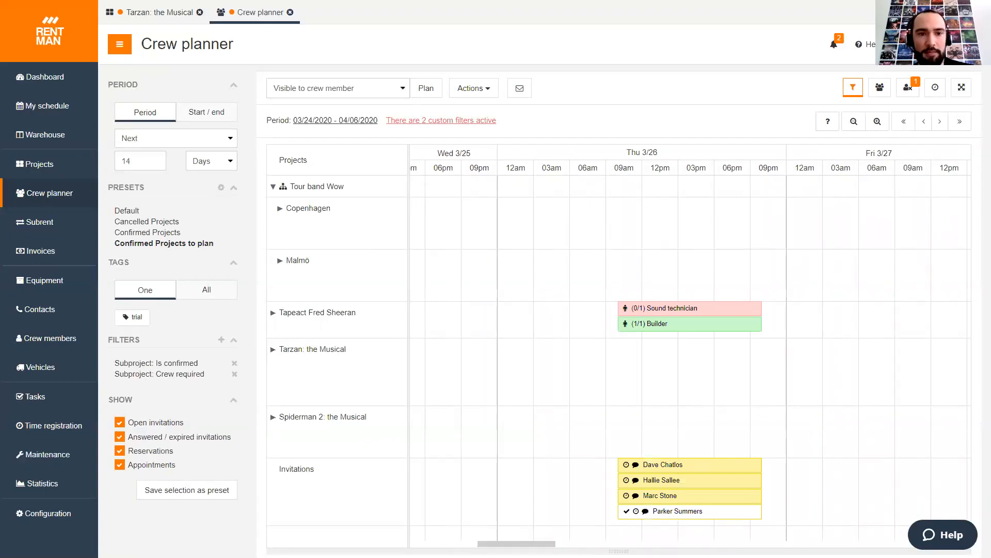
Replace the filter settings with the crew resources list and show the availability timeline around Wed 3/25
{"action": "scroll", "coordinate": [690, 357], "scroll_direction": "left", "scroll_amount": 6}
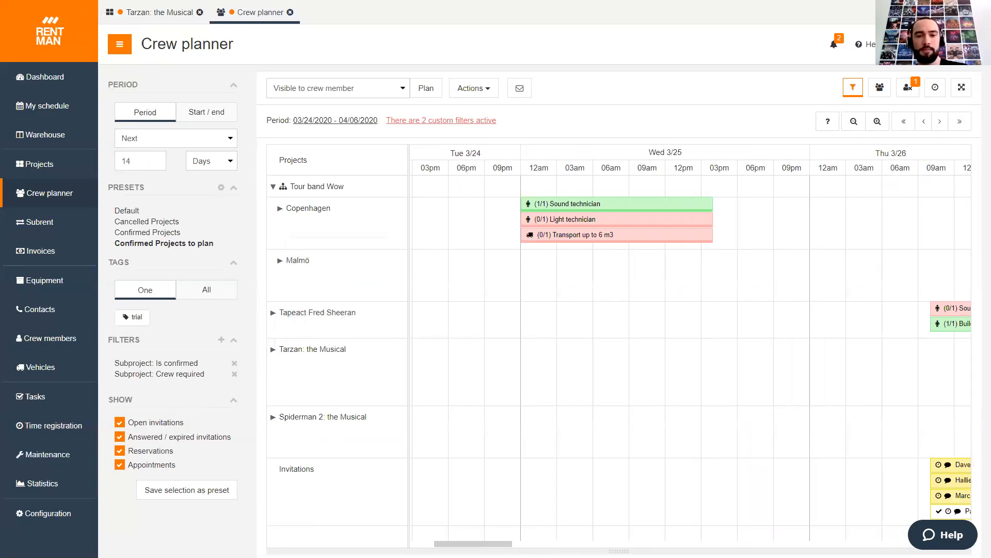
{"action": "scroll", "coordinate": [690, 347], "scroll_direction": "right", "scroll_amount": 2}
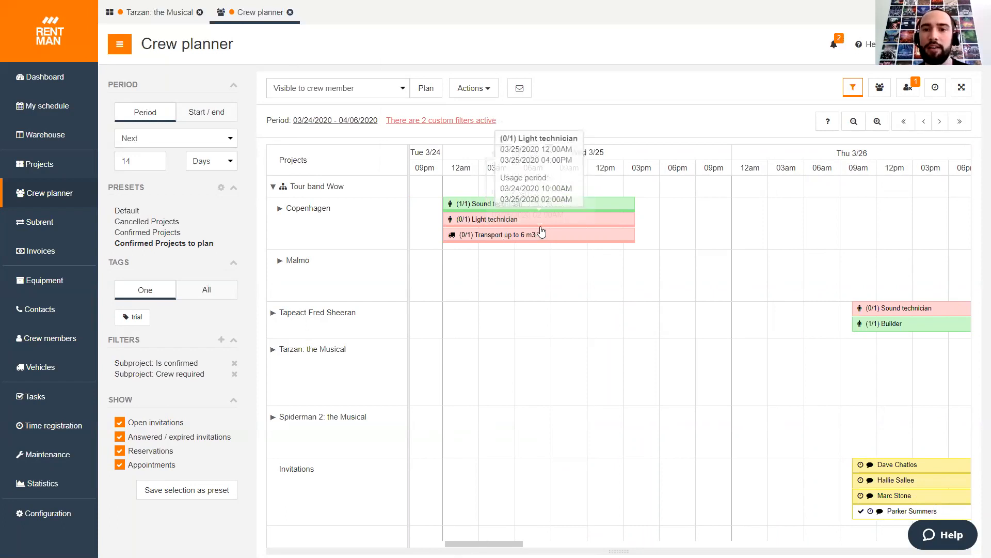
{"action": "left_click", "coordinate": [854, 87]}
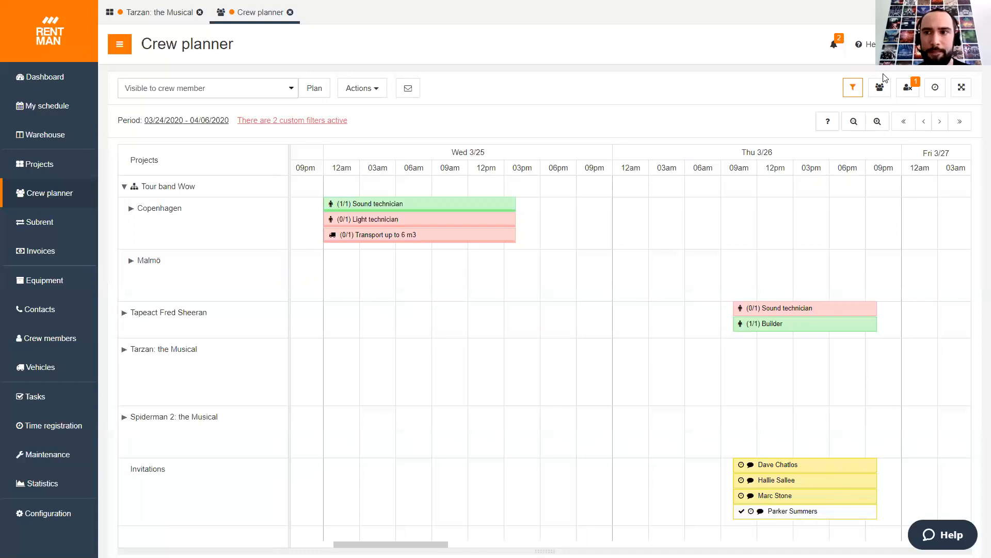
{"action": "left_click", "coordinate": [880, 88]}
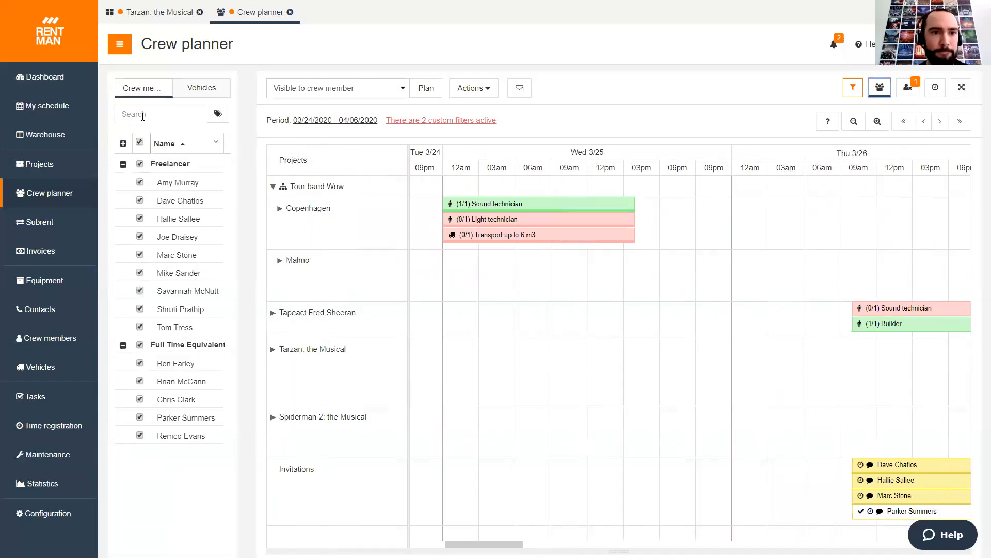
{"action": "left_click", "coordinate": [940, 92]}
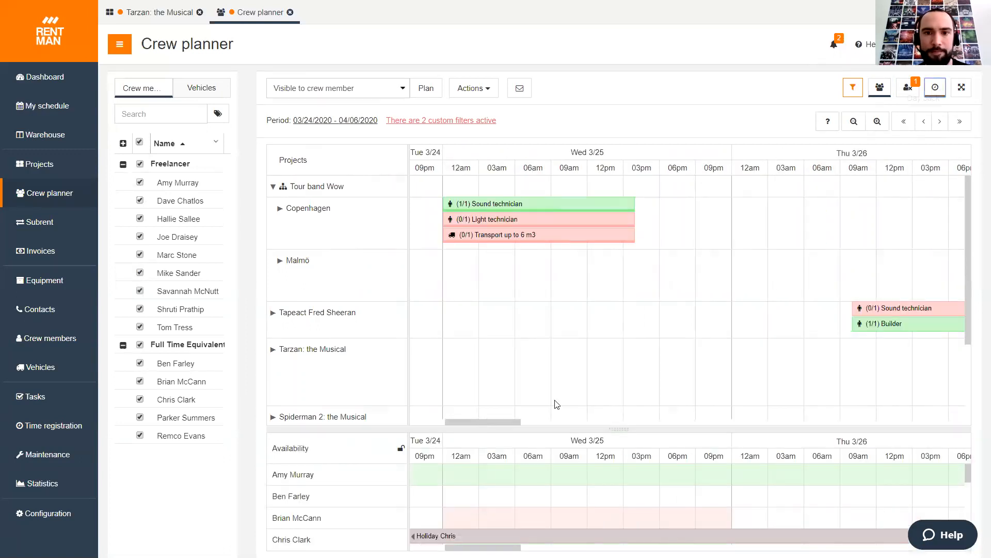
Plan the first available freelancer in the list for Copenhagen's Light technician function and expand Copenhagen's planning
{"action": "left_click", "coordinate": [489, 225]}
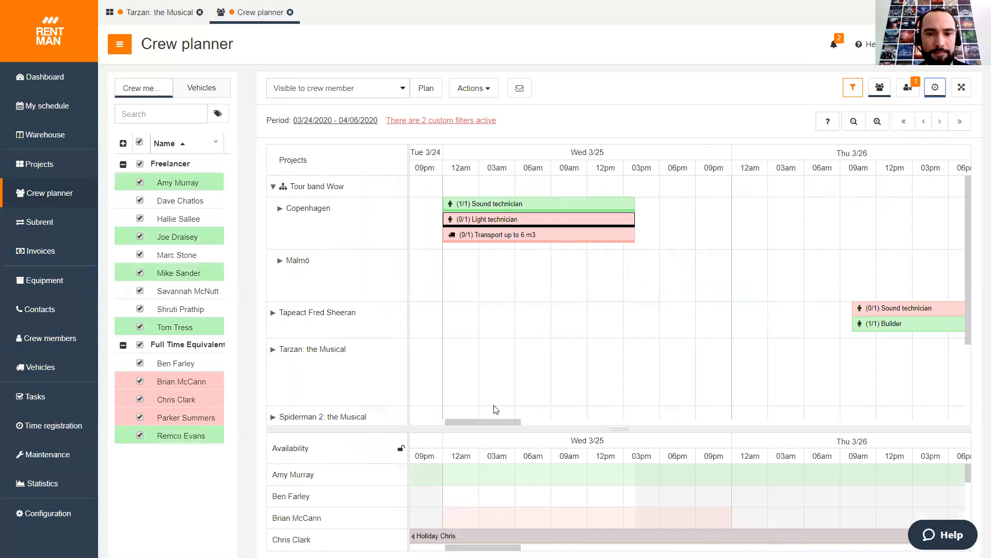
{"action": "left_click_drag", "start_coordinate": [494, 420], "coordinate": [492, 421]}
{"action": "mouse_move", "coordinate": [506, 213]}
{"action": "mouse_move", "coordinate": [284, 298]}
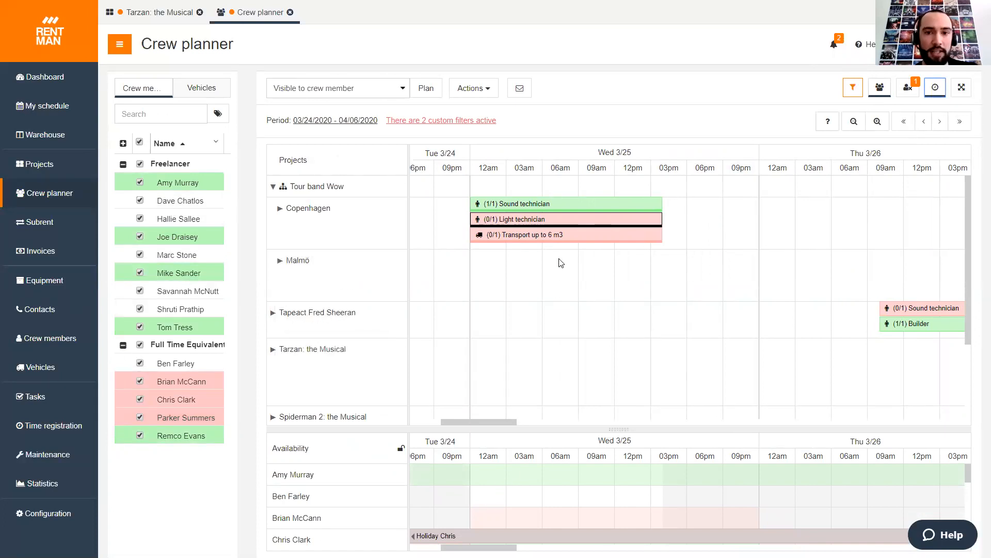
{"action": "left_click", "coordinate": [163, 185]}
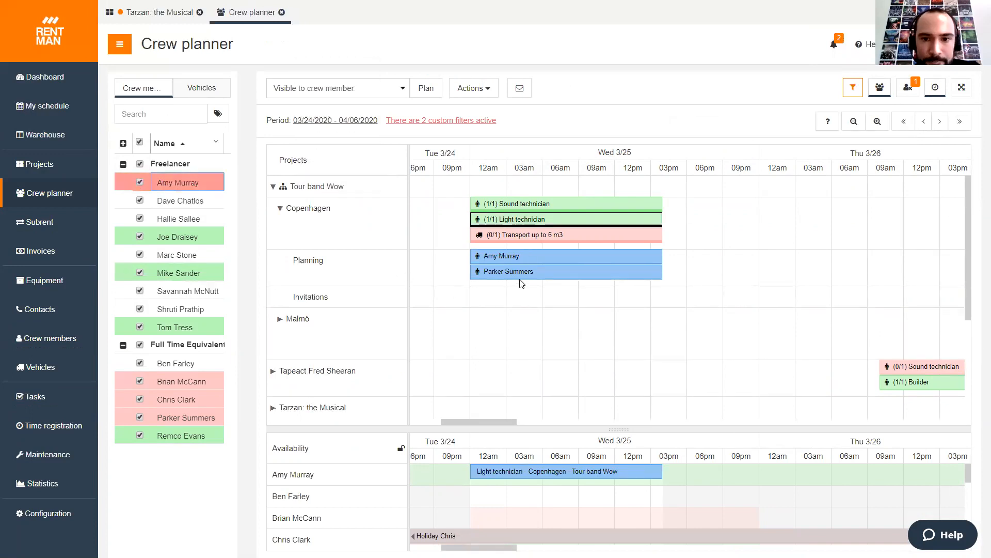
{"action": "mouse_move", "coordinate": [523, 279]}
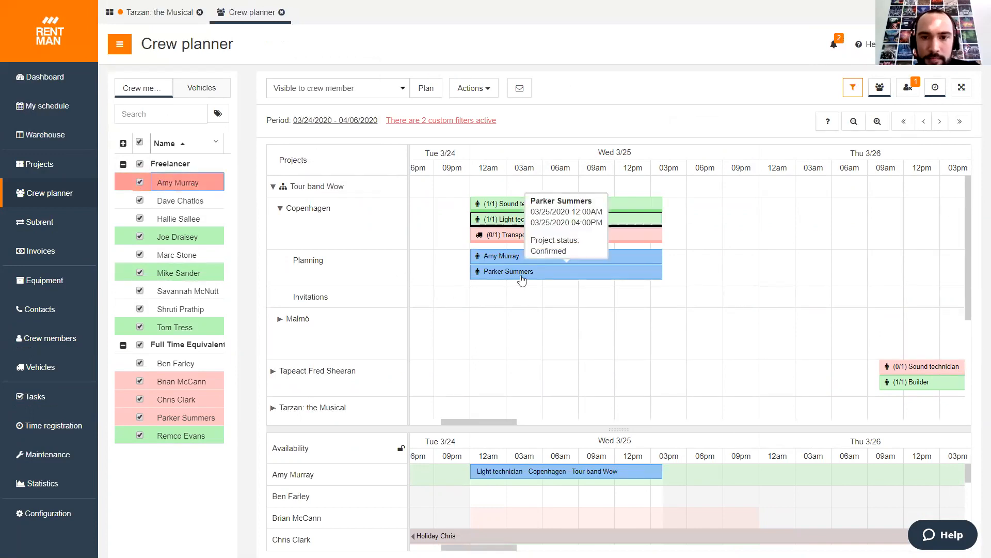
{"action": "right_click", "coordinate": [502, 269]}
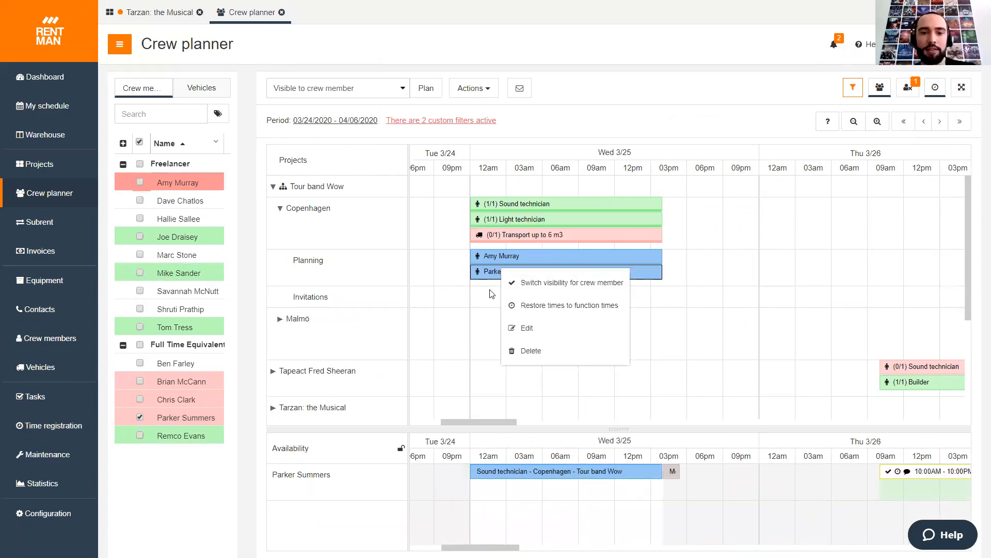
{"action": "left_click", "coordinate": [143, 506]}
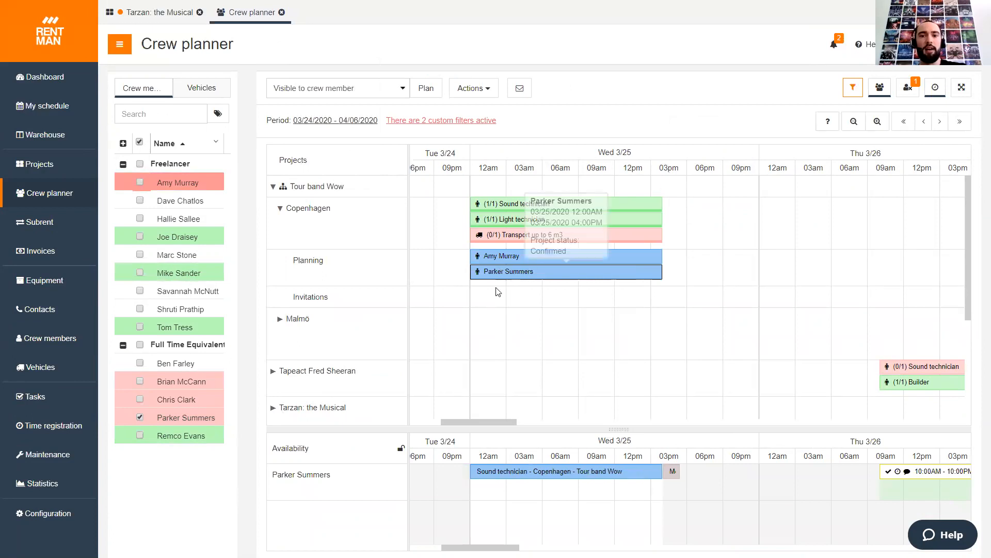
Switch the visibility for the crew member planned as Copenhagen's light technician, hiding that planning from them
{"action": "mouse_move", "coordinate": [491, 264]}
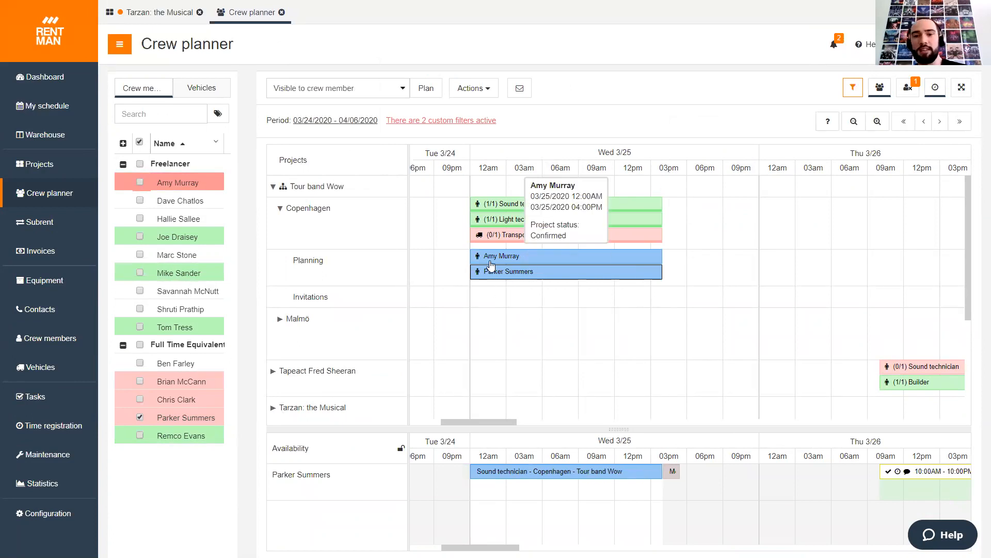
{"action": "right_click", "coordinate": [491, 264]}
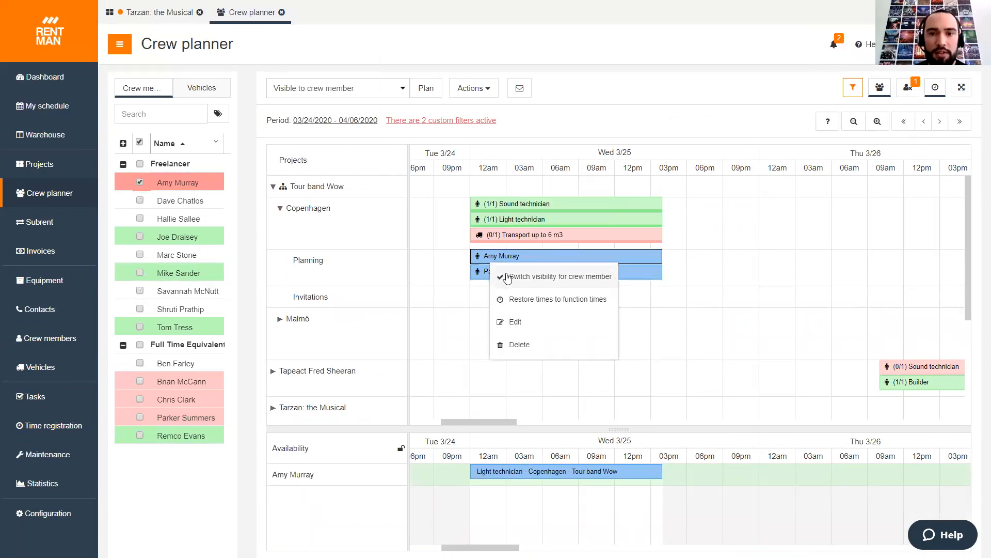
{"action": "left_click", "coordinate": [506, 276]}
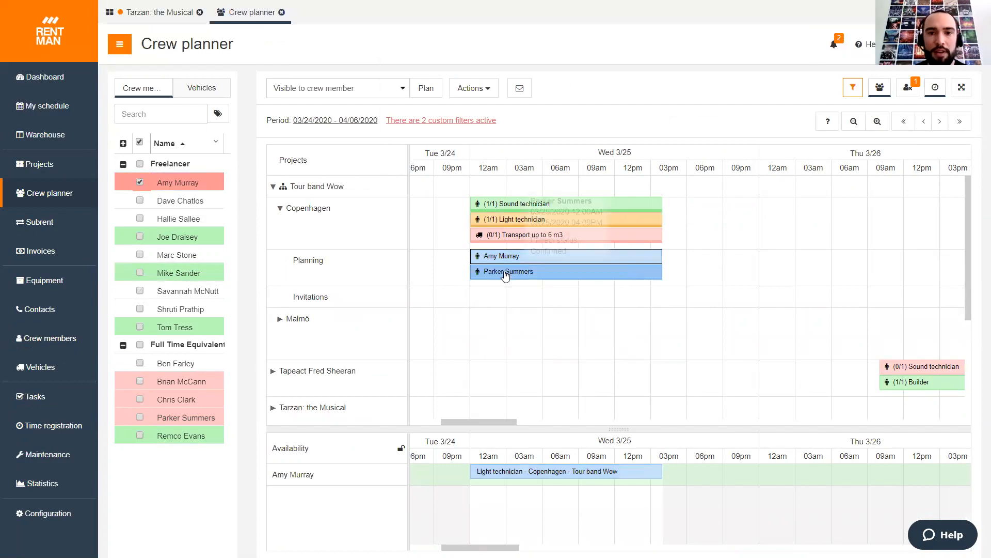
Switch the visibility of the light technician's planning back to visible for the crew member
{"action": "mouse_move", "coordinate": [500, 265]}
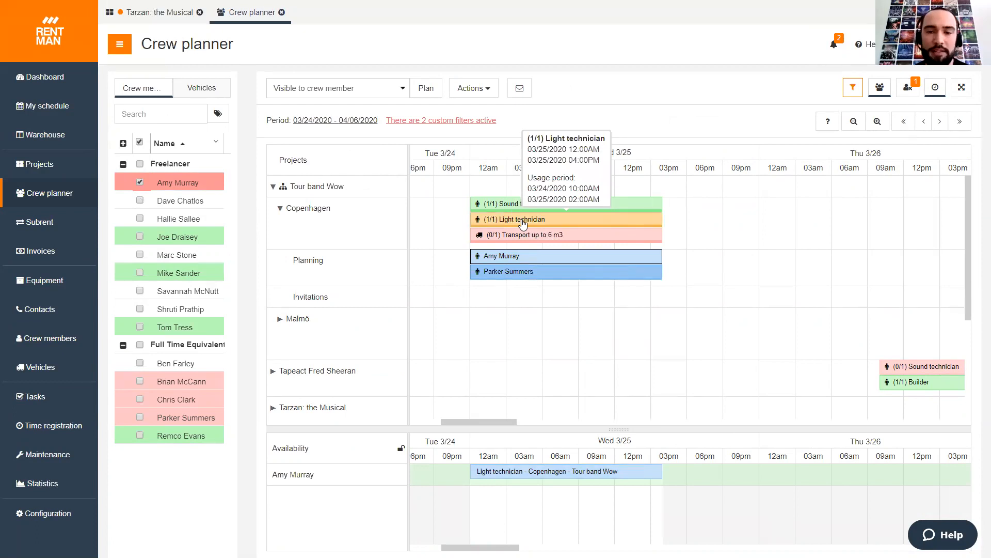
{"action": "mouse_move", "coordinate": [533, 257]}
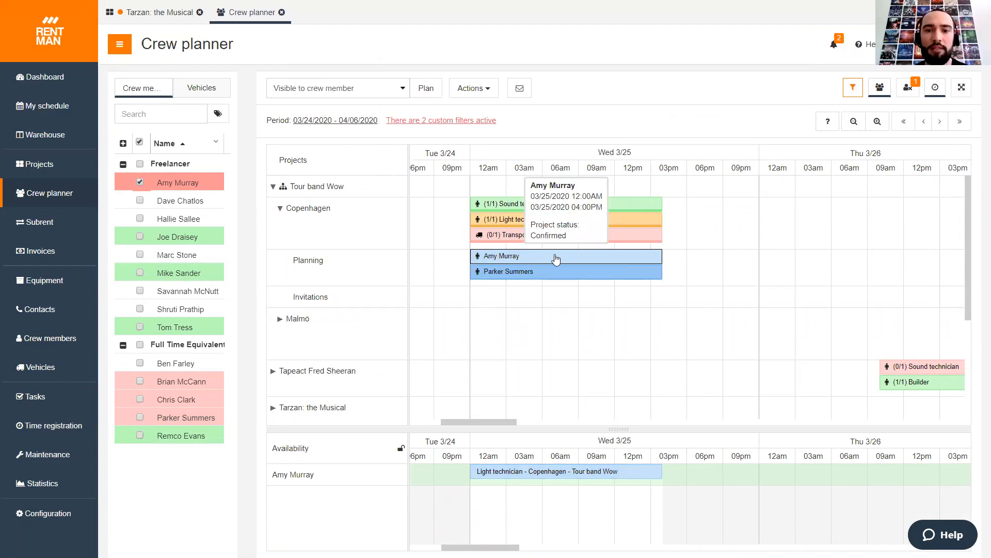
{"action": "right_click", "coordinate": [512, 259]}
{"action": "left_click", "coordinate": [519, 272]}
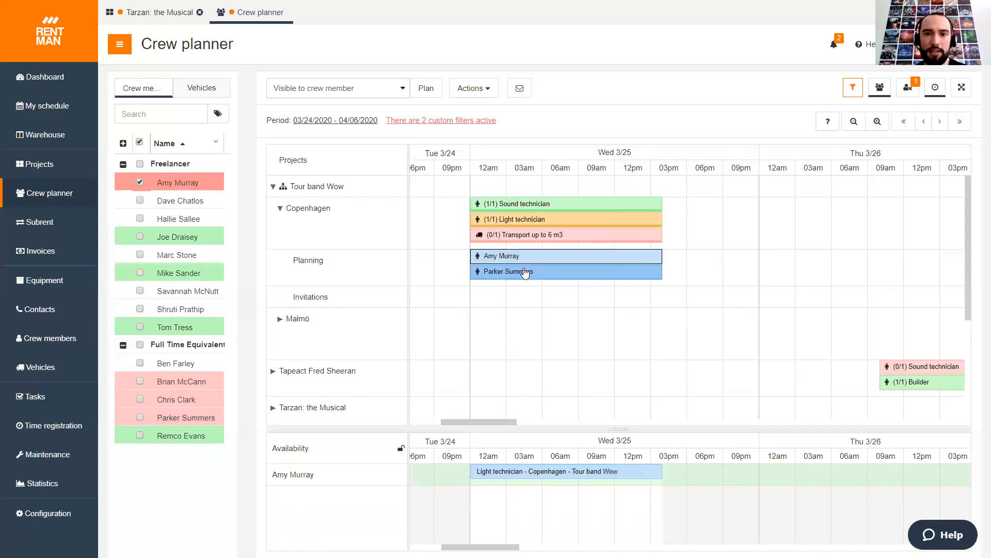
Plan the Coach vehicle for Copenhagen's Transport up to 6 m3 function
{"action": "left_click", "coordinate": [497, 242]}
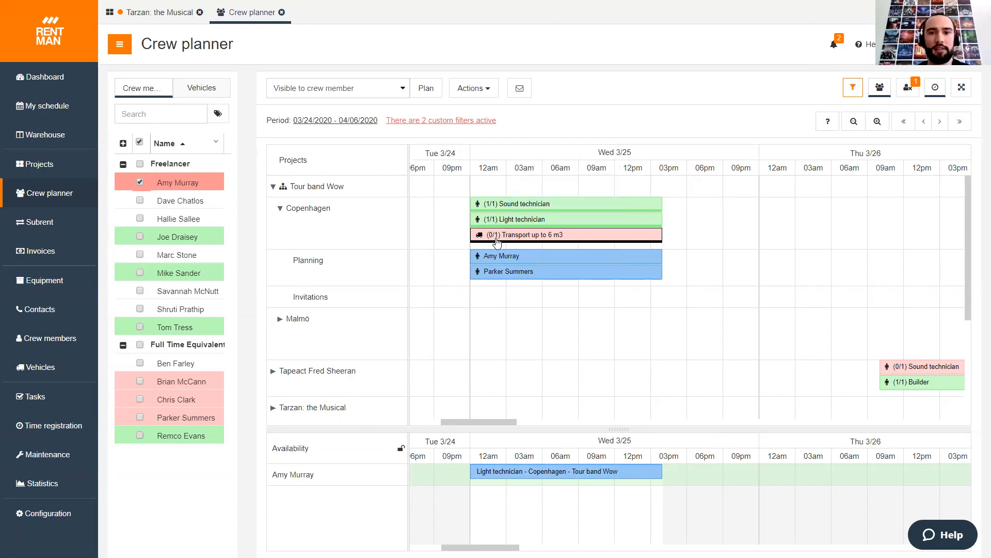
{"action": "left_click", "coordinate": [196, 93]}
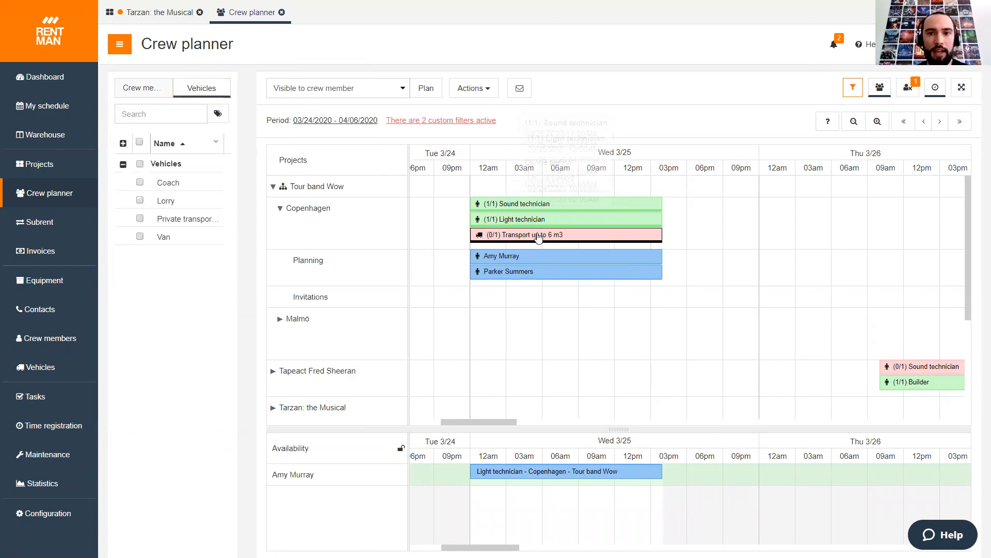
{"action": "mouse_move", "coordinate": [532, 241]}
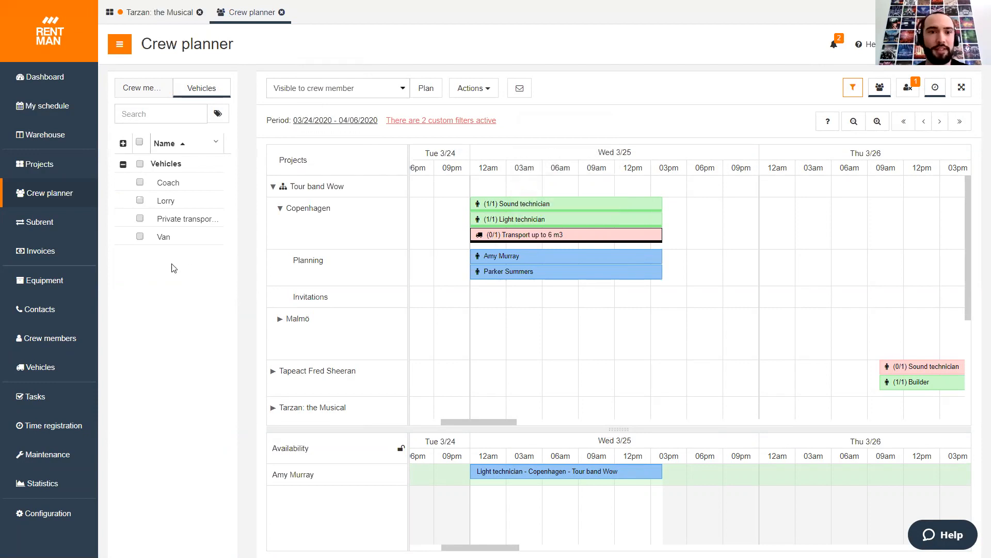
{"action": "left_click", "coordinate": [175, 185]}
{"action": "double_click", "coordinate": [175, 185]}
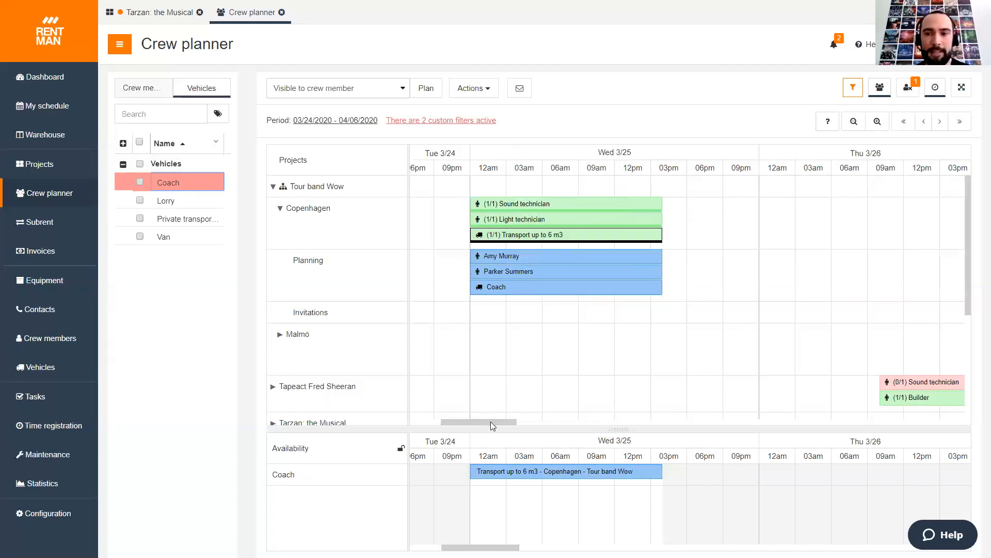
{"action": "left_click_drag", "start_coordinate": [491, 417], "coordinate": [531, 420]}
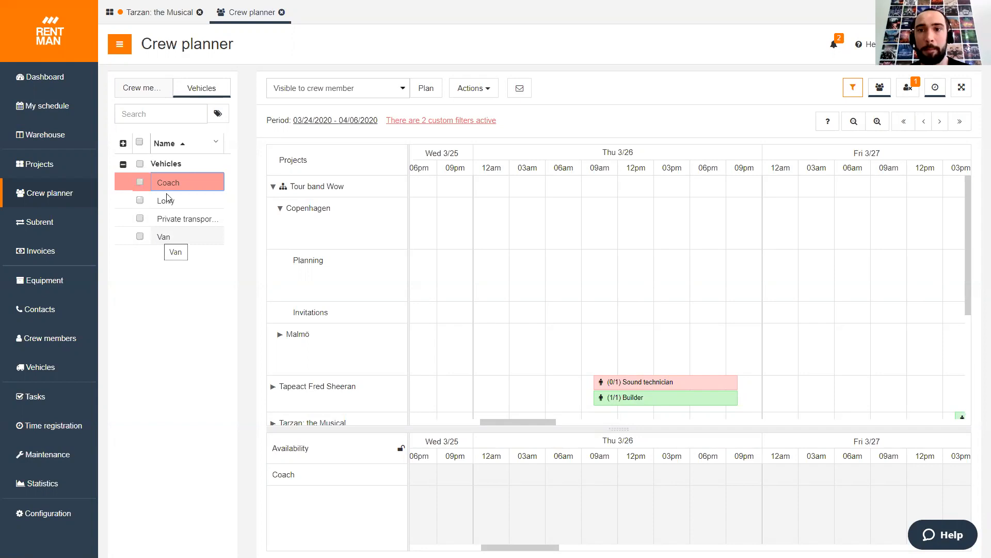
{"action": "left_click", "coordinate": [138, 97]}
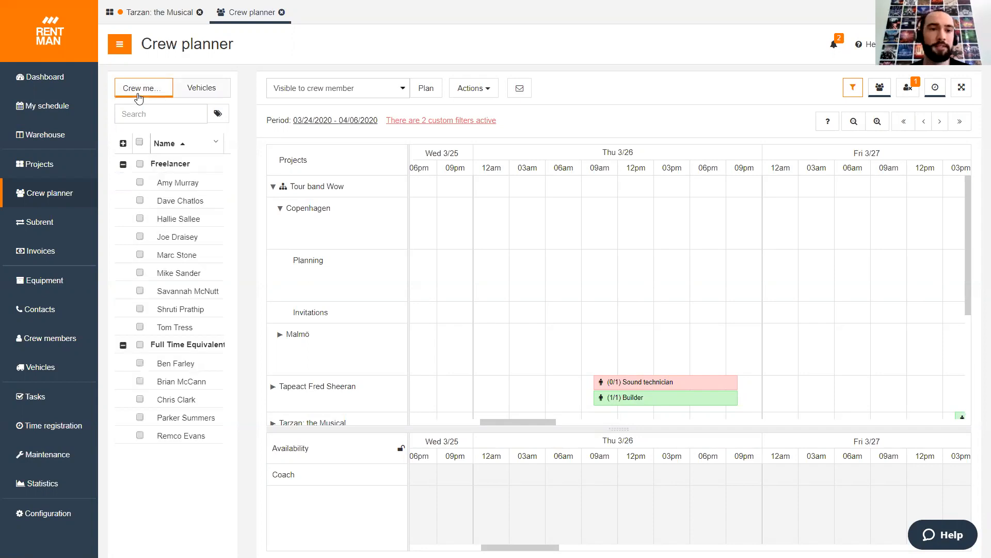
{"action": "scroll", "coordinate": [543, 420], "scroll_direction": "down", "scroll_amount": 1}
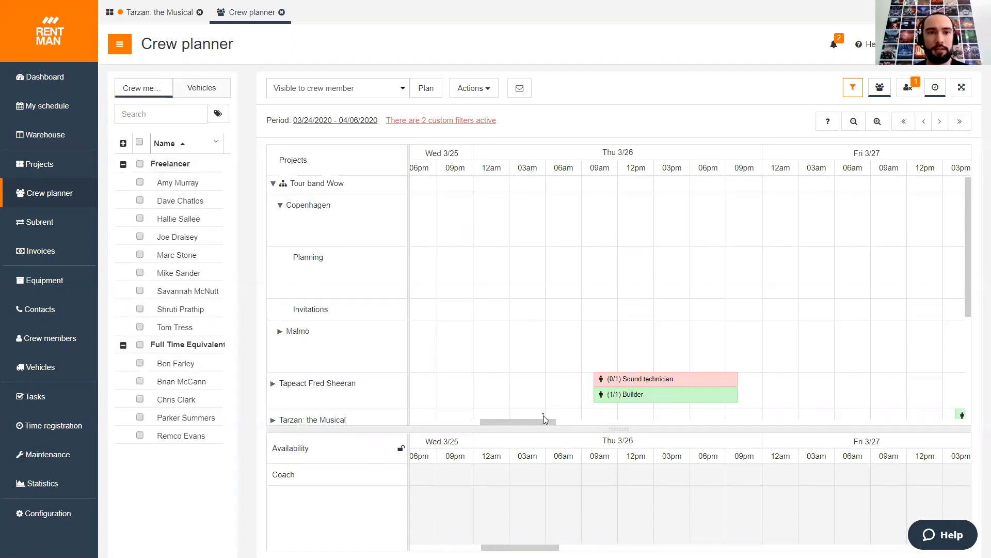
{"action": "left_click_drag", "start_coordinate": [543, 422], "coordinate": [509, 421]}
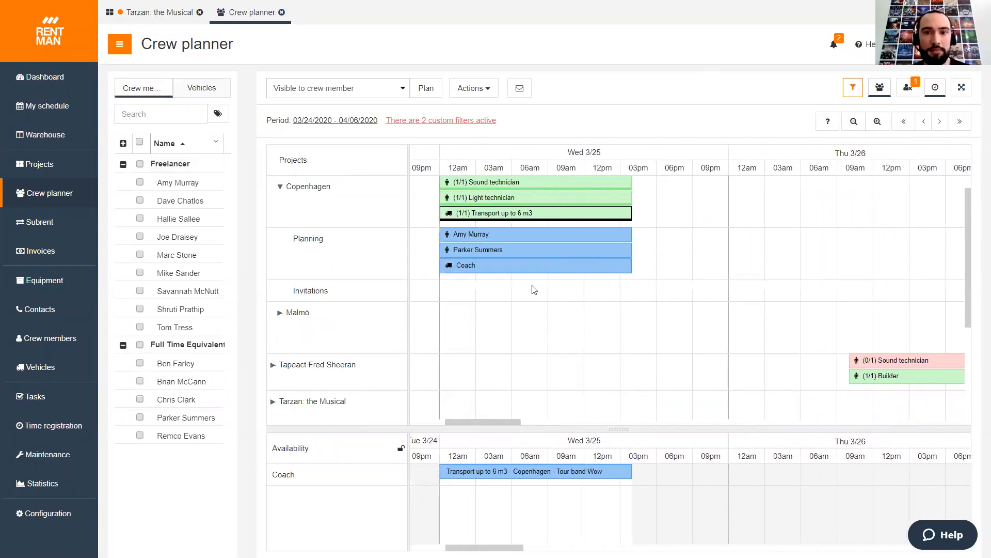
{"action": "left_click_drag", "start_coordinate": [464, 402], "coordinate": [486, 401]}
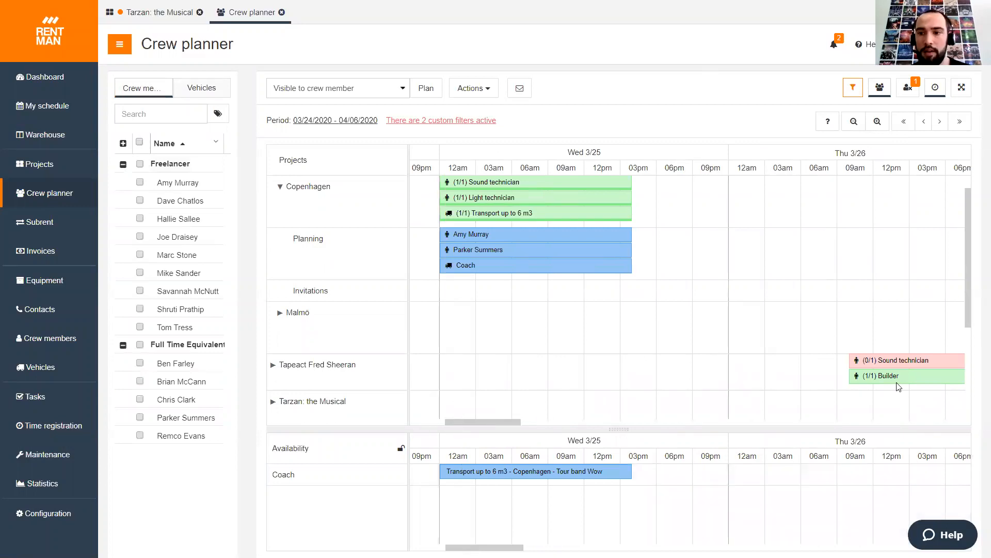
{"action": "left_click", "coordinate": [889, 366]}
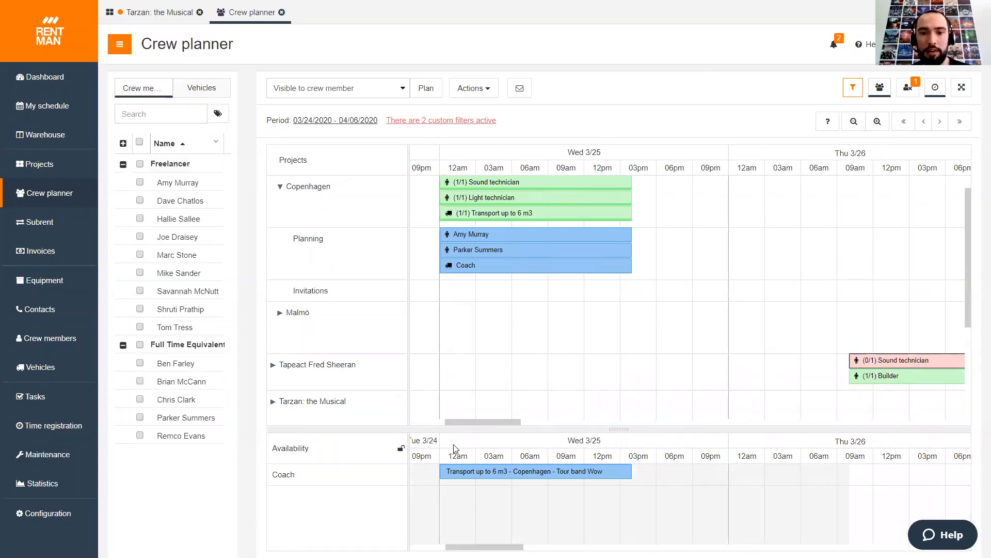
{"action": "left_click_drag", "start_coordinate": [486, 421], "coordinate": [497, 422]}
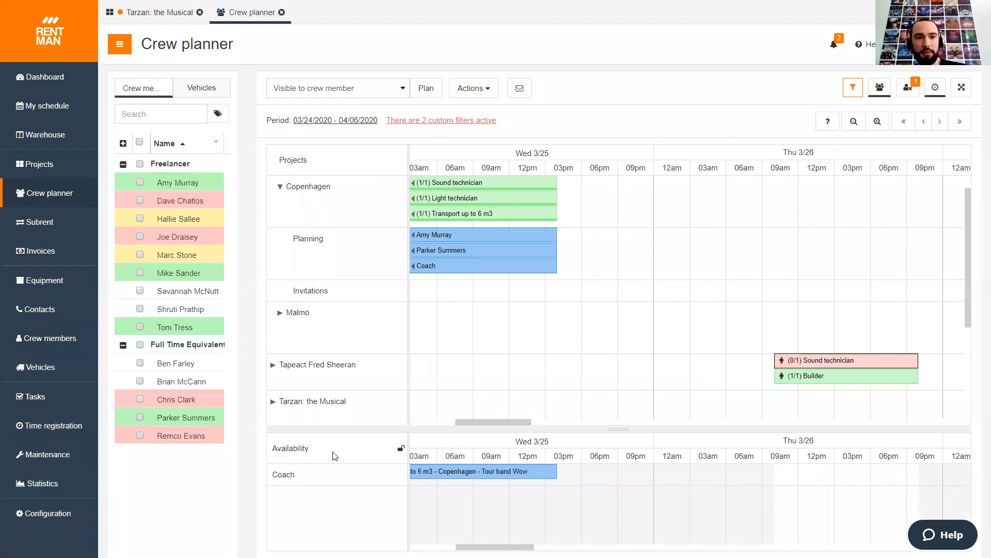
Include all crew members in the availability timeline and enlarge it around Thu 3/26
{"action": "left_click", "coordinate": [140, 144]}
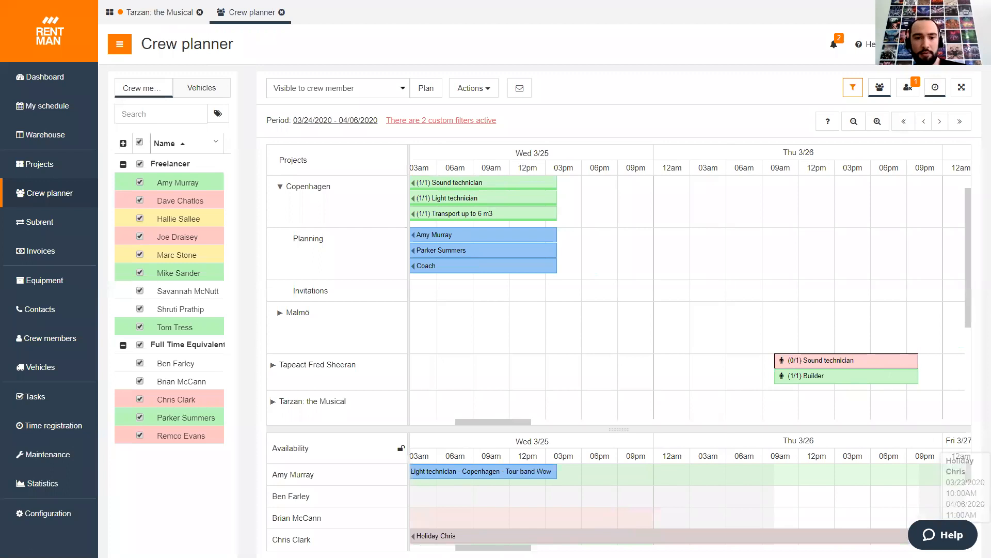
{"action": "scroll", "coordinate": [654, 499], "scroll_direction": "right", "scroll_amount": 5}
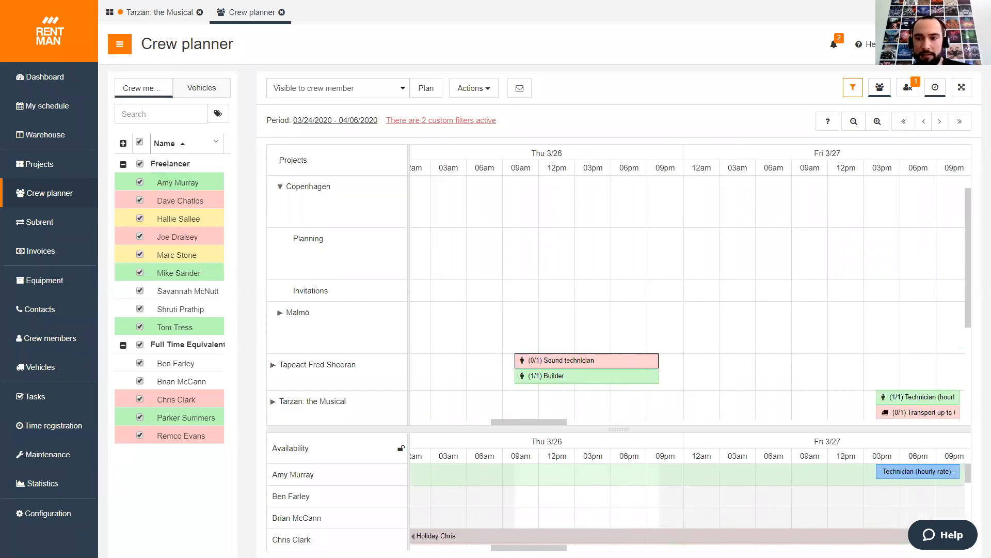
{"action": "left_click_drag", "start_coordinate": [613, 427], "coordinate": [620, 375]}
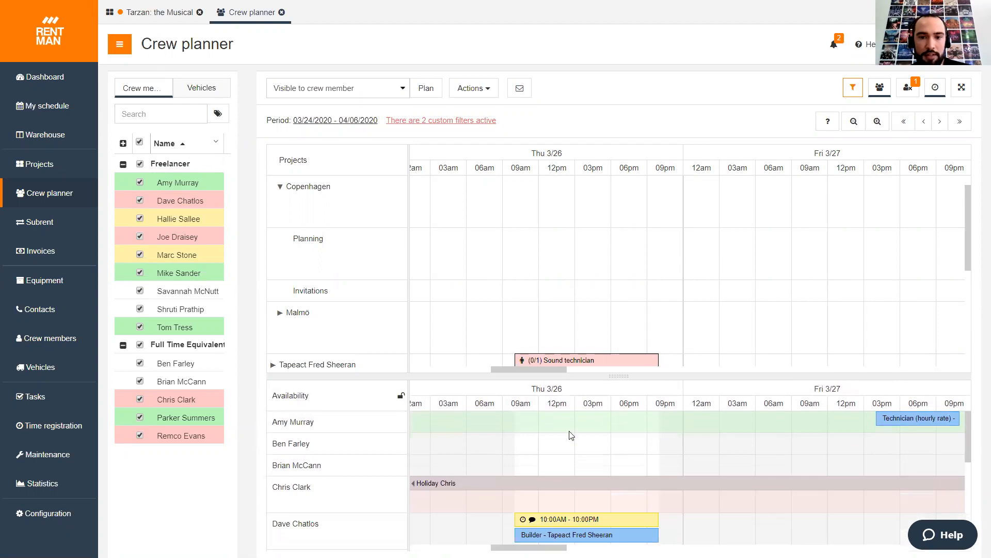
Examine the crew members' plannings and invitations on Thu 3/26 against the Sound technician function of Tapeact Fred Sheeran
{"action": "scroll", "coordinate": [589, 458], "scroll_direction": "down", "scroll_amount": 1}
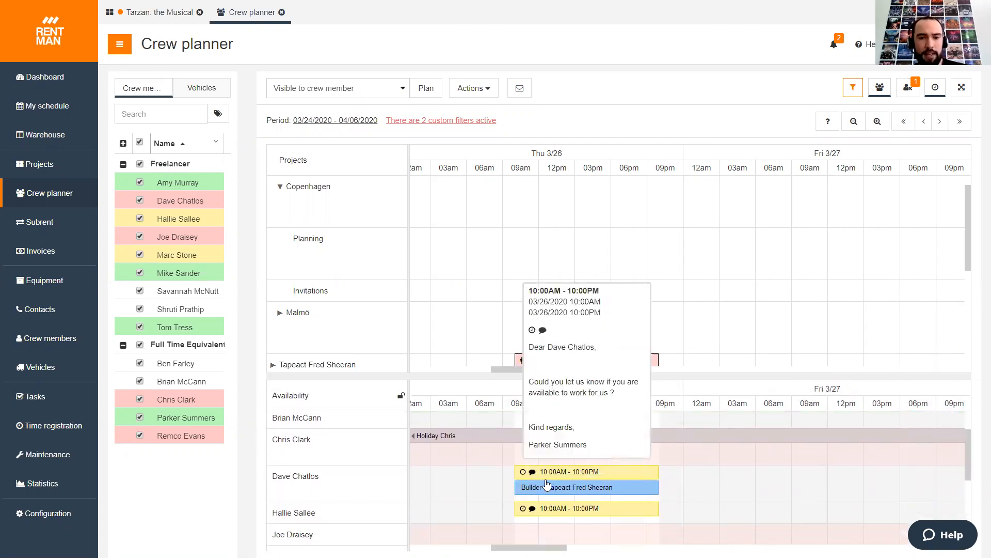
{"action": "mouse_move", "coordinate": [537, 492]}
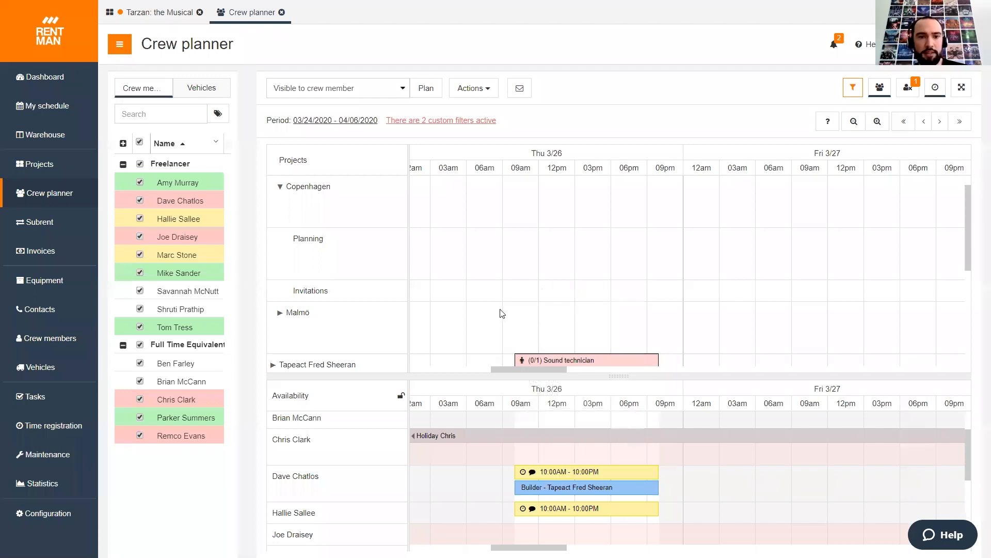
{"action": "scroll", "coordinate": [501, 313], "scroll_direction": "down", "scroll_amount": 2}
{"action": "mouse_move", "coordinate": [523, 316]}
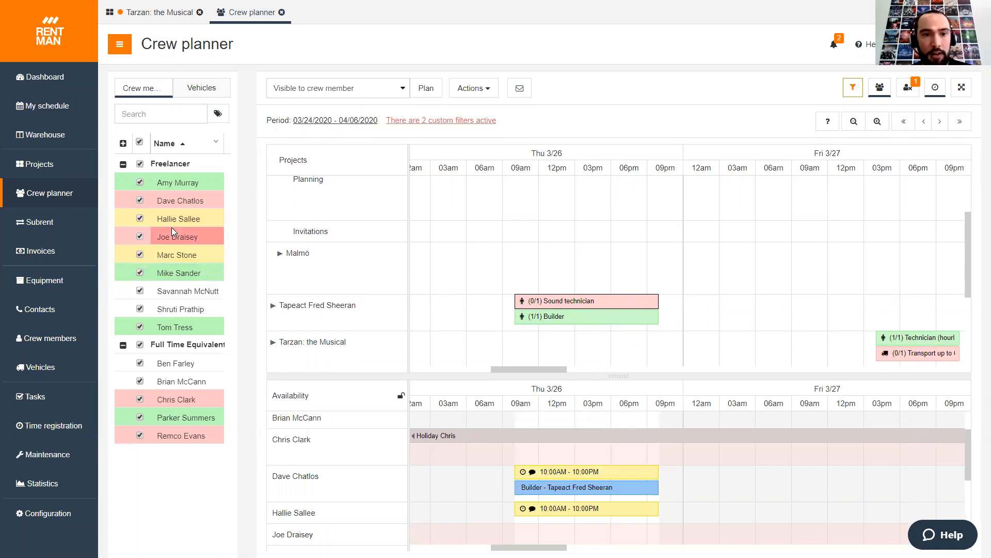
{"action": "mouse_move", "coordinate": [566, 307]}
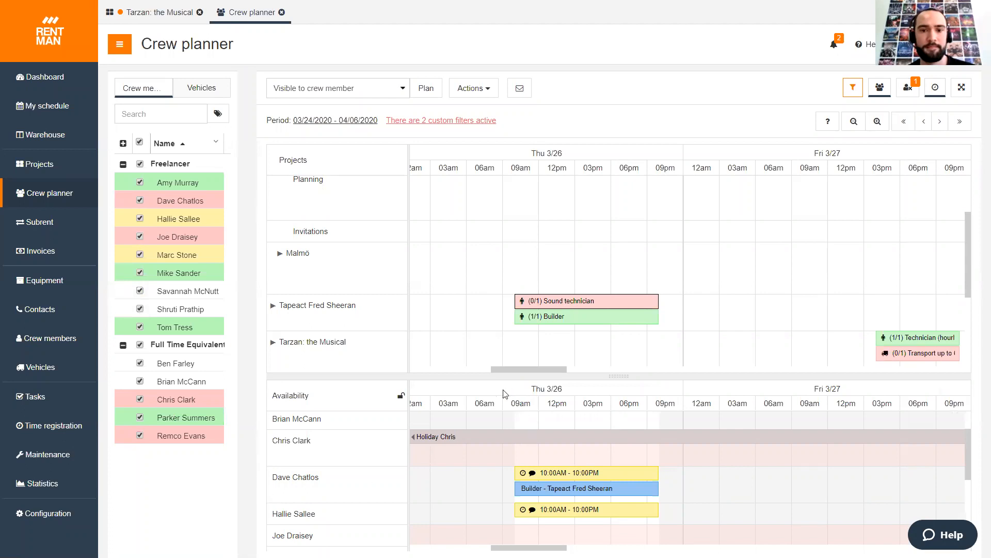
Enlarge the projects timeline and examine the remaining crew members' availability and invitations on Thu 3/26
{"action": "left_click_drag", "start_coordinate": [499, 377], "coordinate": [504, 411]}
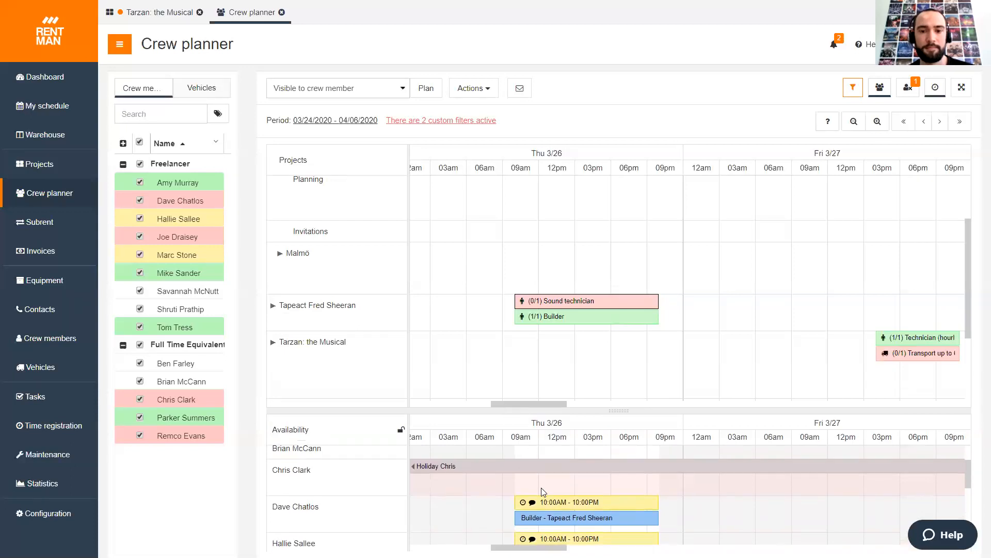
{"action": "scroll", "coordinate": [541, 488], "scroll_direction": "down", "scroll_amount": 5}
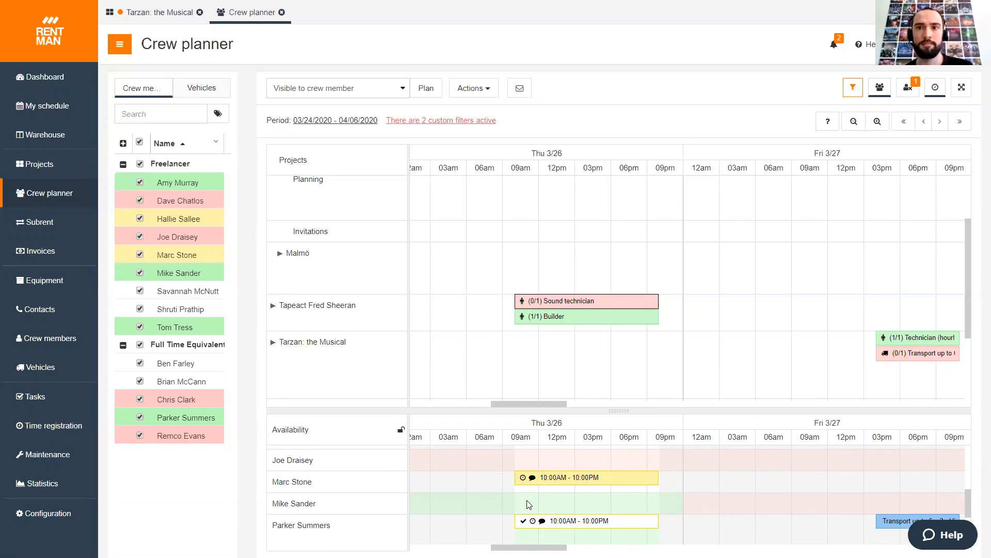
{"action": "scroll", "coordinate": [529, 505], "scroll_direction": "down", "scroll_amount": 3}
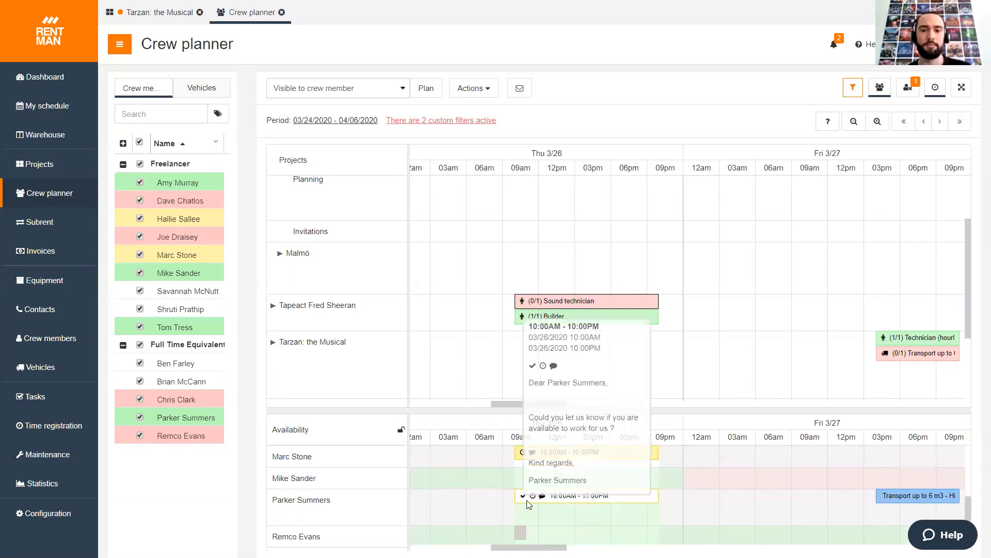
{"action": "scroll", "coordinate": [516, 500], "scroll_direction": "down", "scroll_amount": 1}
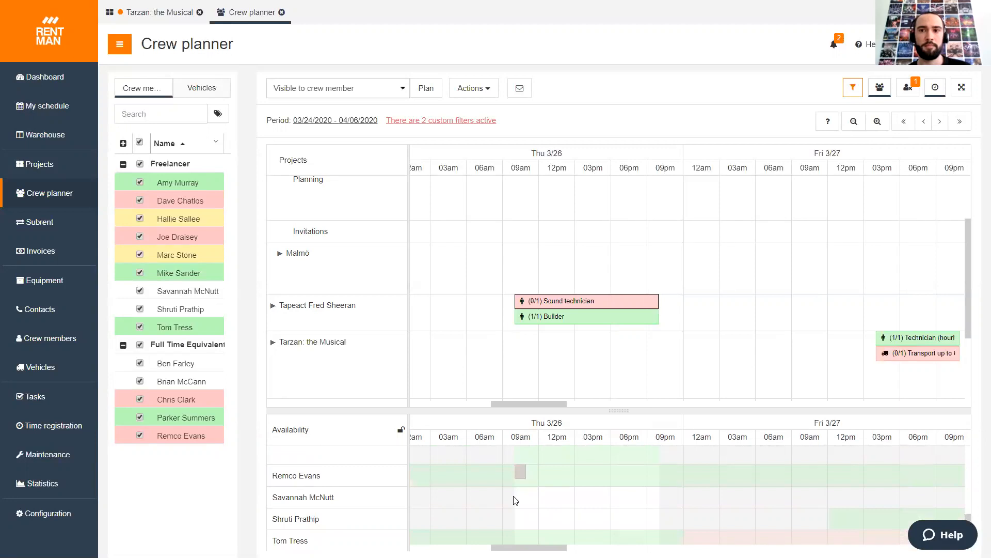
{"action": "scroll", "coordinate": [515, 500], "scroll_direction": "down", "scroll_amount": 1}
{"action": "mouse_move", "coordinate": [513, 492]}
{"action": "left_mouse_down"}
{"action": "mouse_move", "coordinate": [566, 500]}
{"action": "mouse_move", "coordinate": [513, 499]}
{"action": "left_mouse_up"}
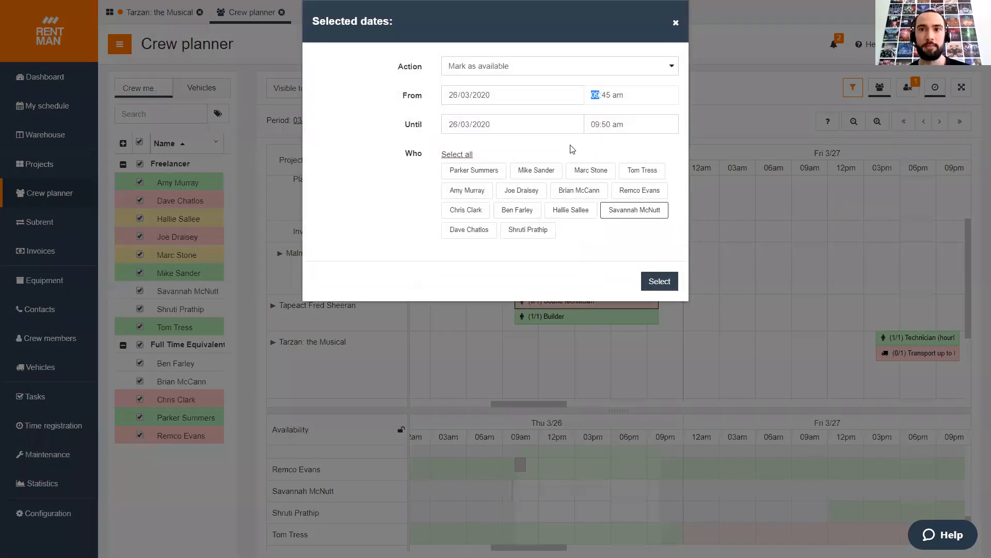
{"action": "key", "text": "Escape"}
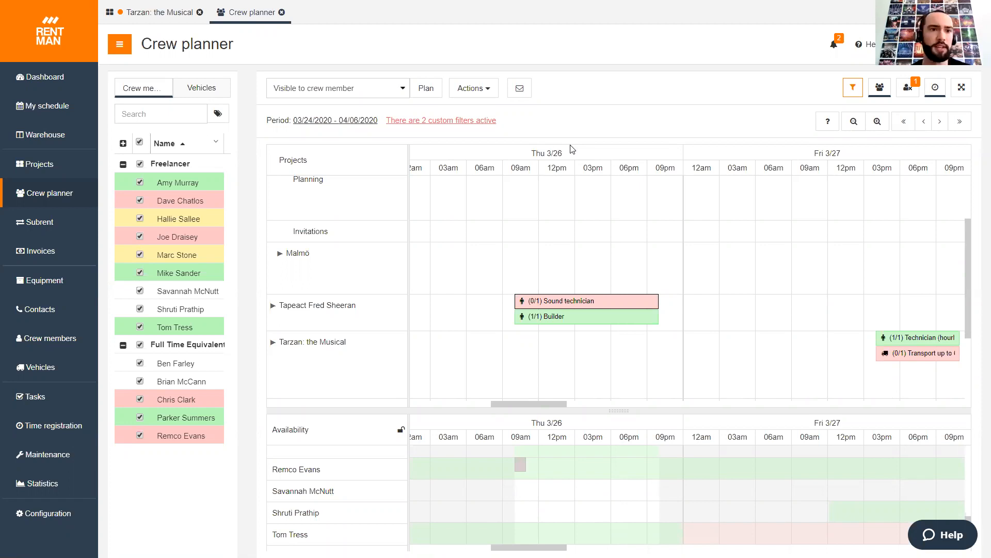
Start a project from the 2 Day Production template with 10/04/2020 as its start date
{"action": "left_click", "coordinate": [48, 165]}
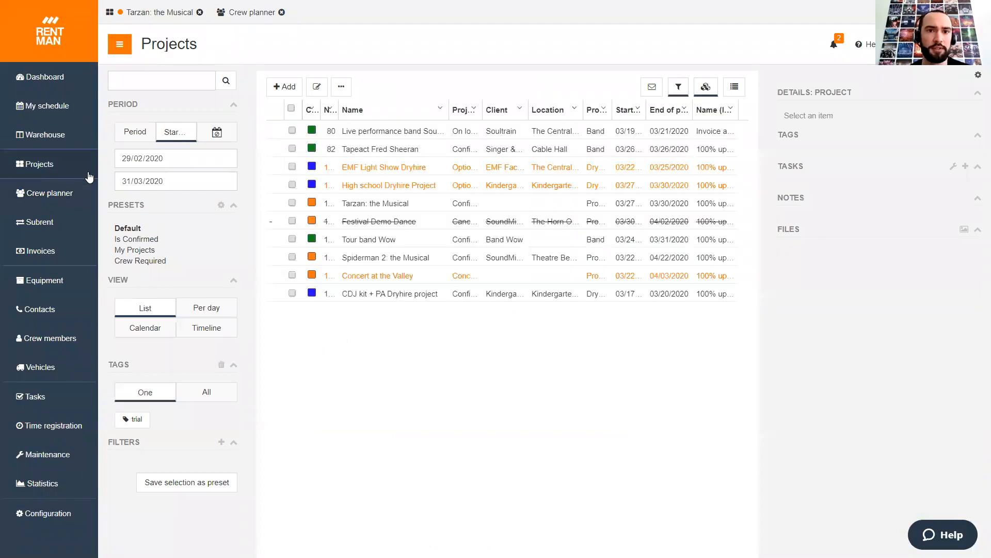
{"action": "left_click", "coordinate": [284, 88]}
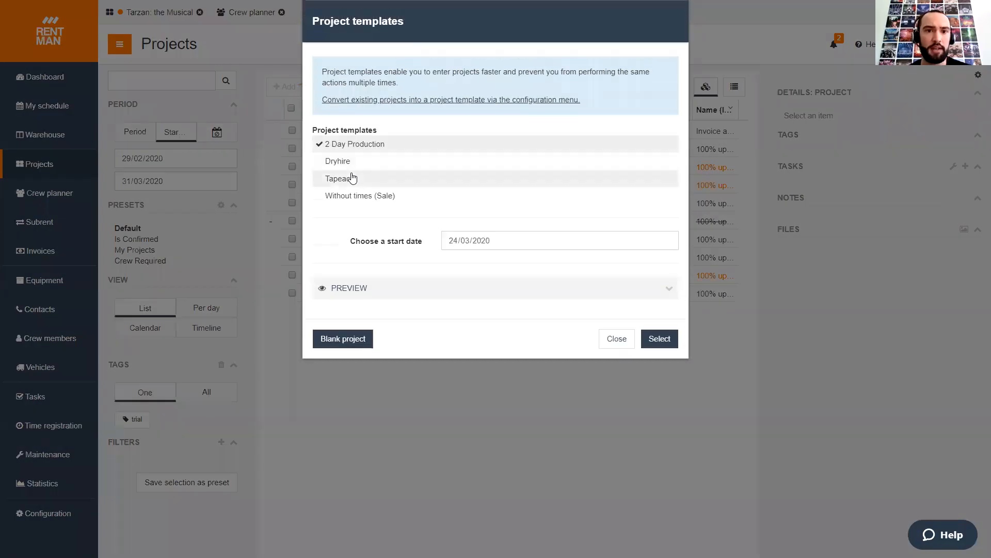
{"action": "left_click", "coordinate": [371, 149]}
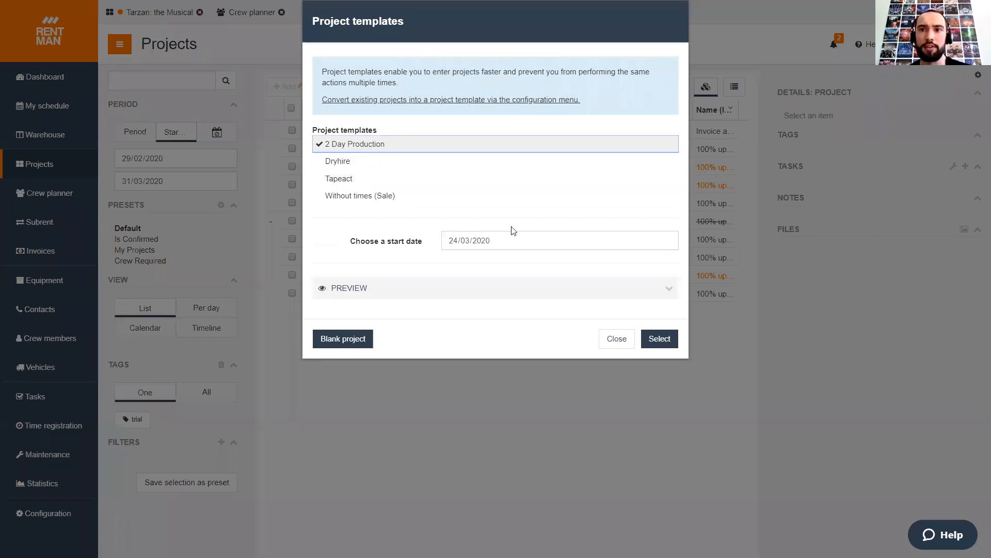
{"action": "left_click", "coordinate": [454, 241]}
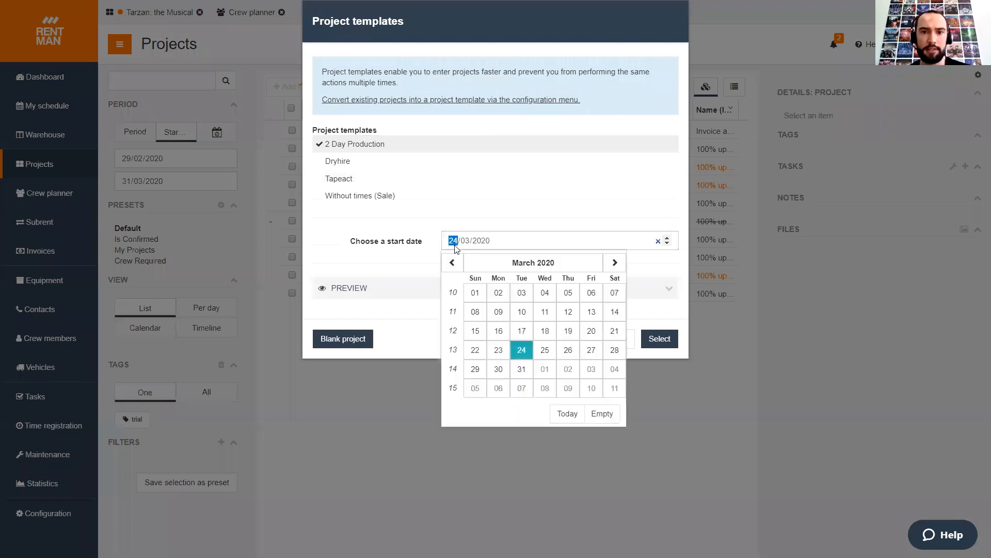
{"action": "left_click", "coordinate": [588, 387]}
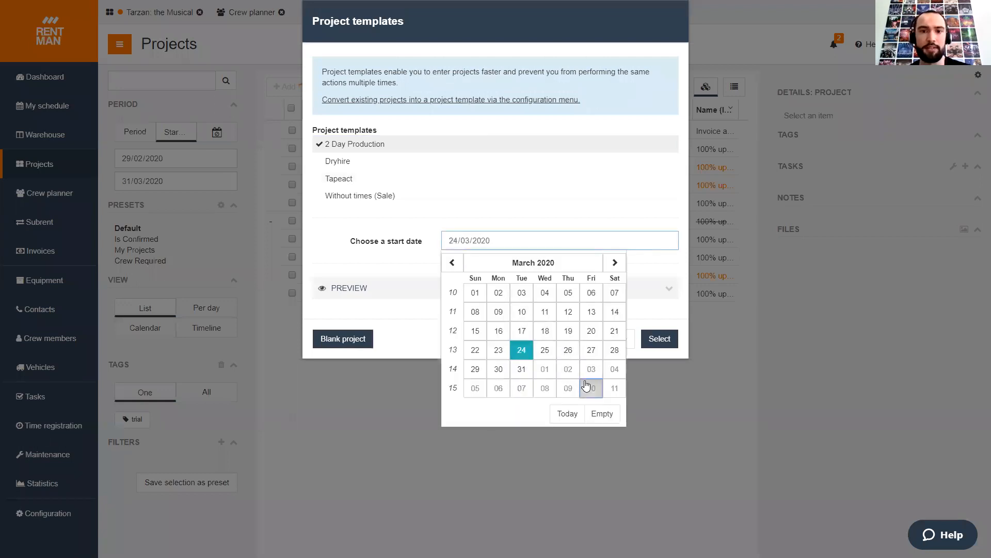
{"action": "left_click", "coordinate": [654, 342]}
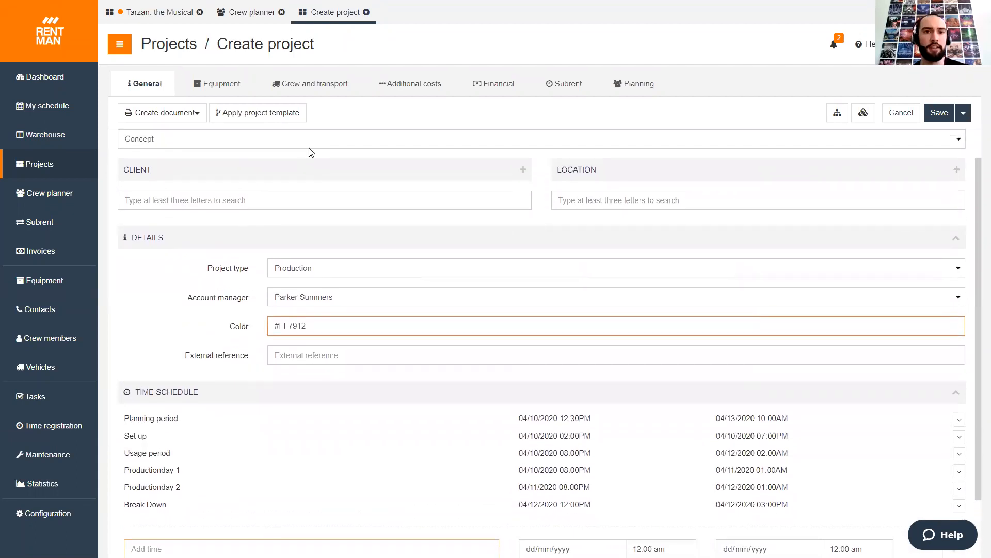
View the crew and transport functions of the project being created, and return to the crew planner
{"action": "left_click", "coordinate": [318, 86]}
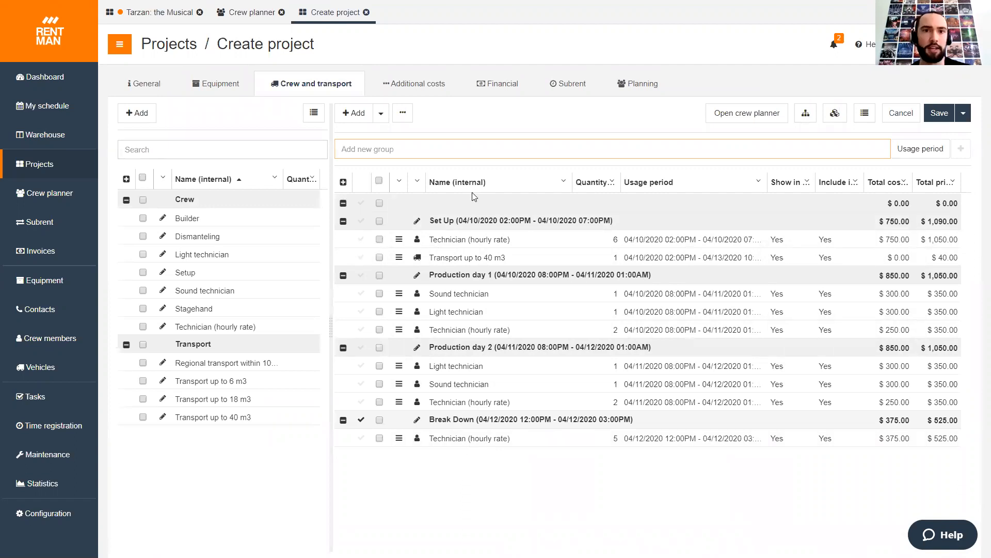
{"action": "left_click", "coordinate": [722, 112]}
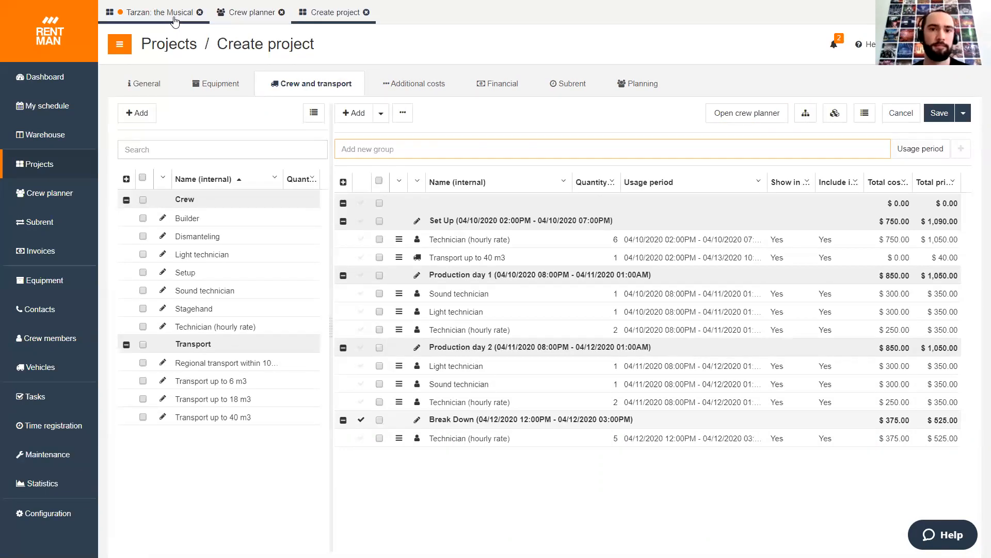
{"action": "left_click", "coordinate": [213, 19]}
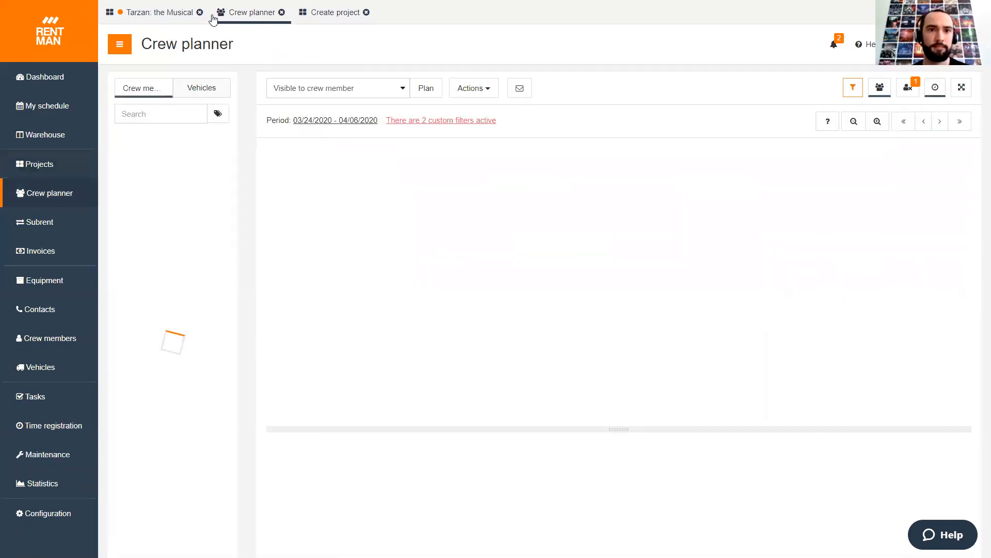
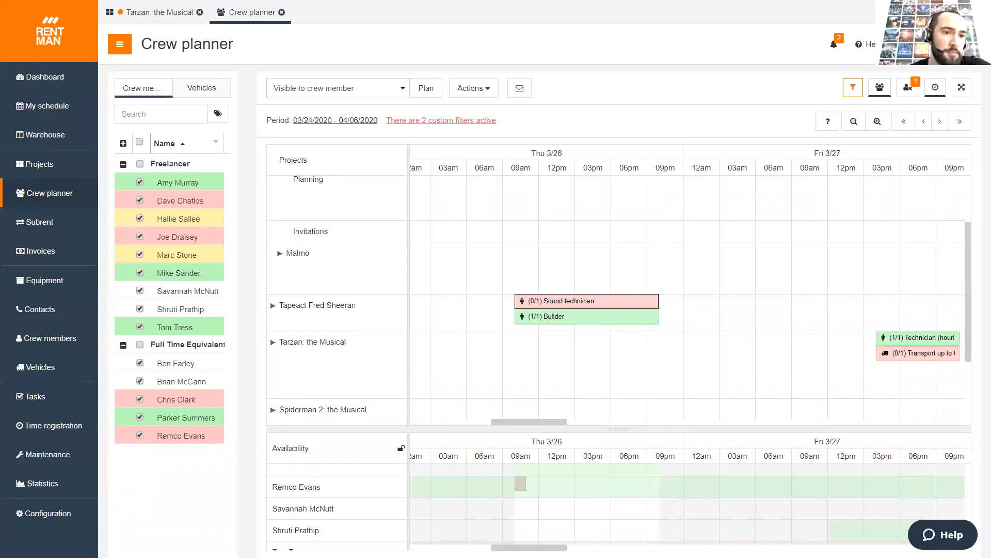
Open the rates of the eleventh crew member in the crew members list, a freelancer
{"action": "left_click", "coordinate": [43, 336]}
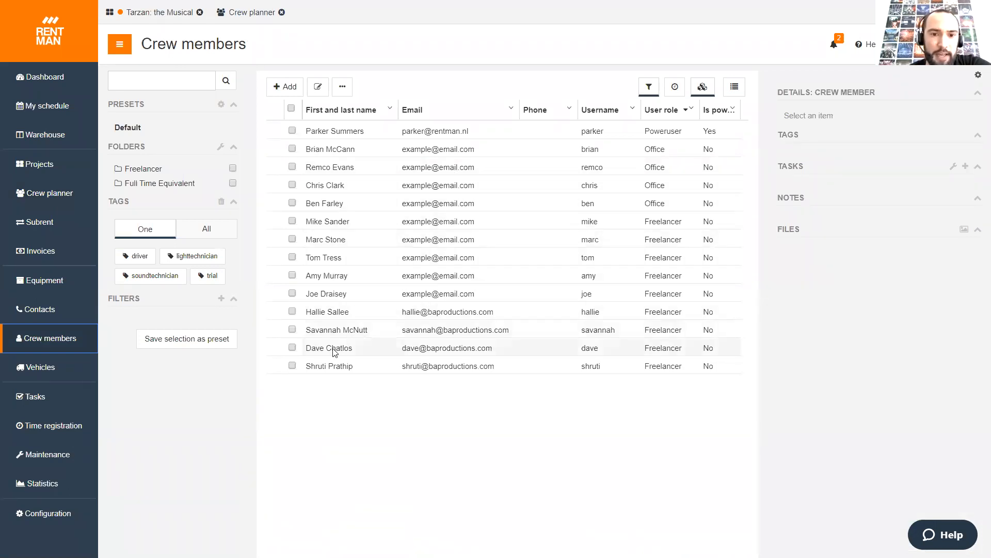
{"action": "double_click", "coordinate": [329, 316]}
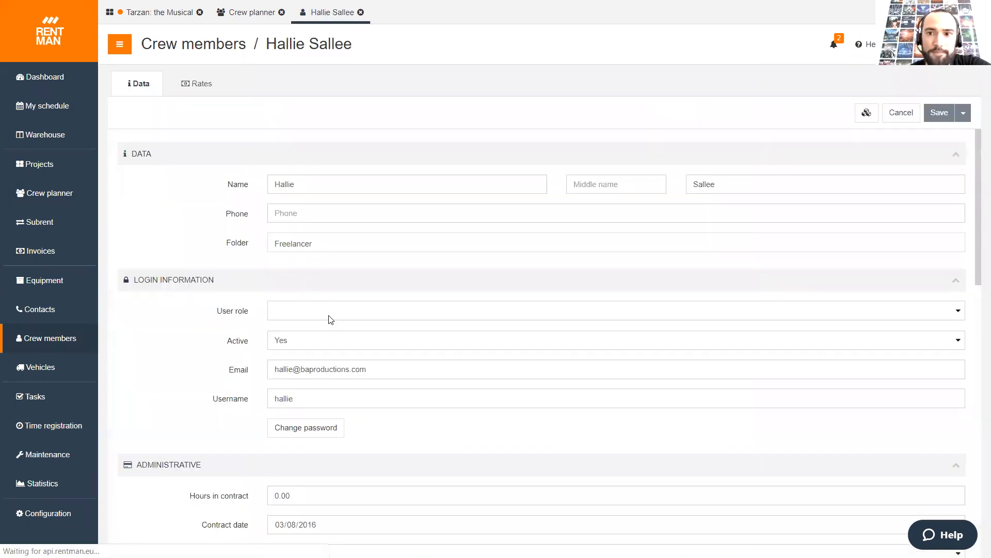
{"action": "left_click", "coordinate": [185, 80]}
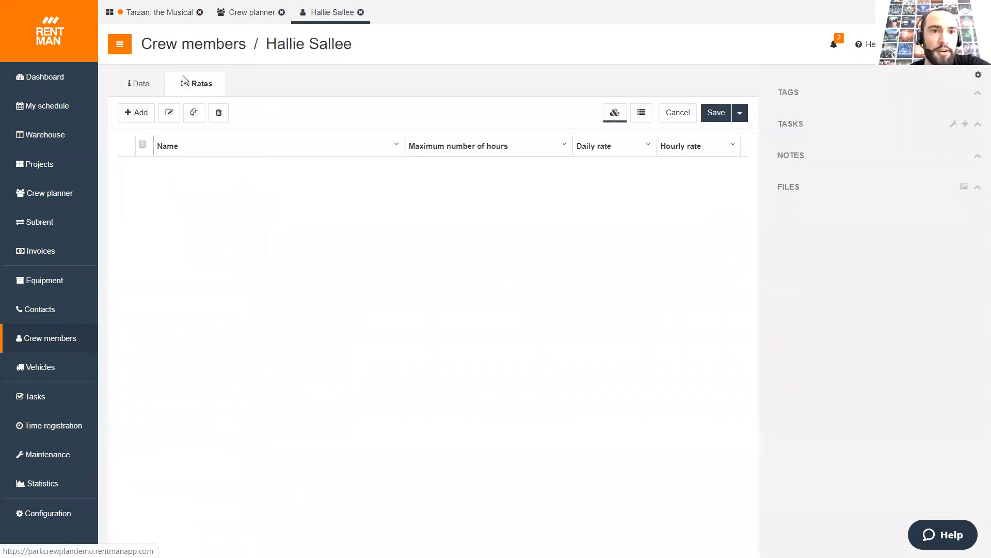
Fill in a new rate for the freelancer with a daily rate of $200.00 and an hourly rate of $20.00
{"action": "left_click", "coordinate": [147, 114]}
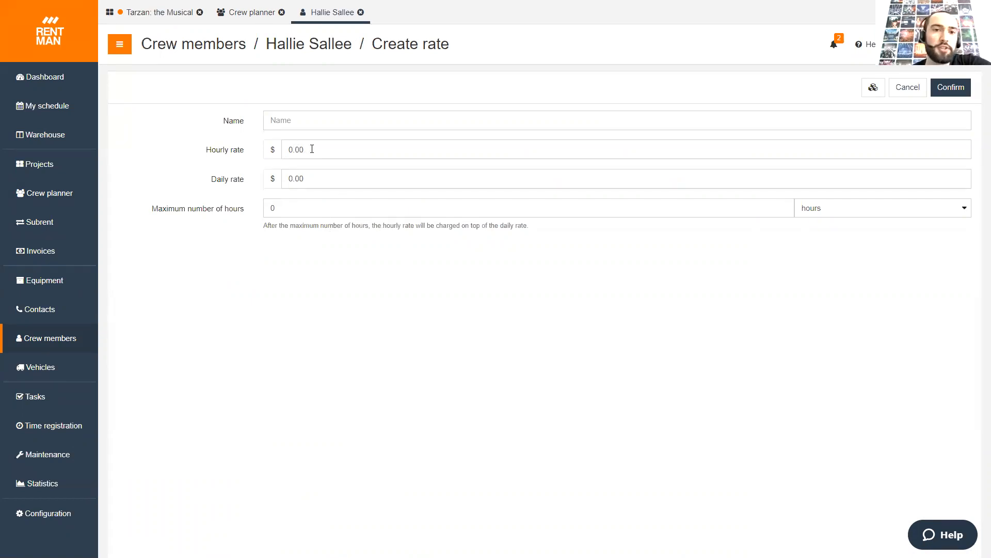
{"action": "left_click", "coordinate": [293, 178]}
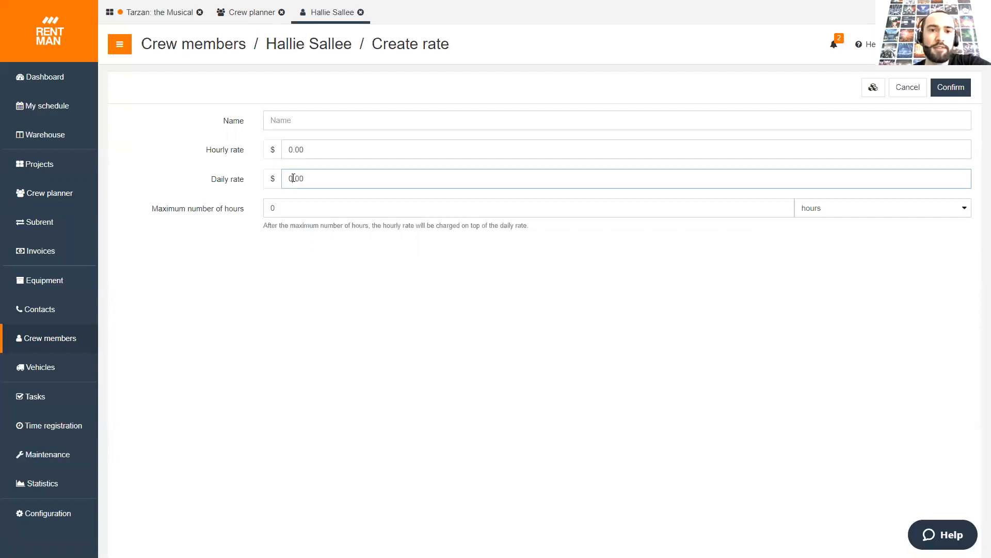
{"action": "type", "text": "200"}
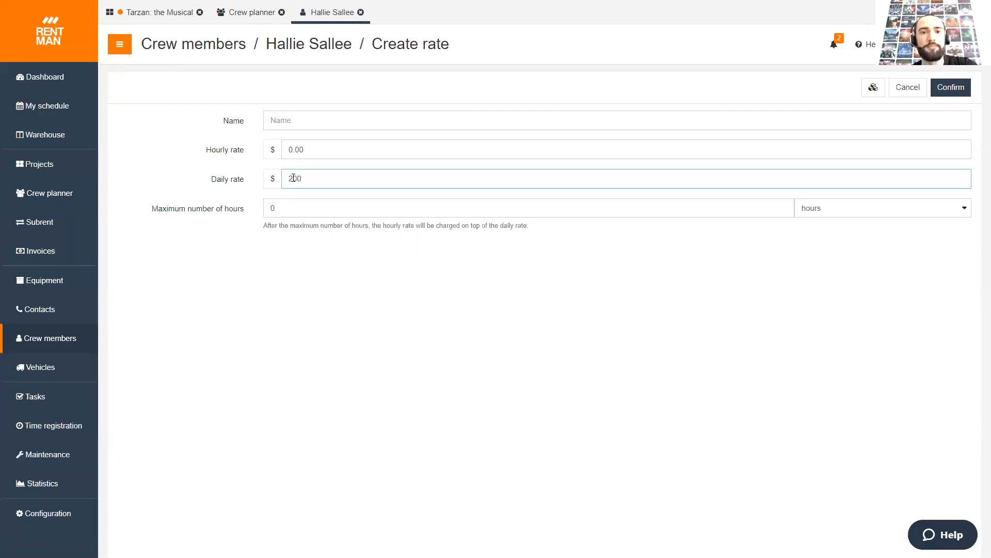
{"action": "left_click", "coordinate": [308, 150]}
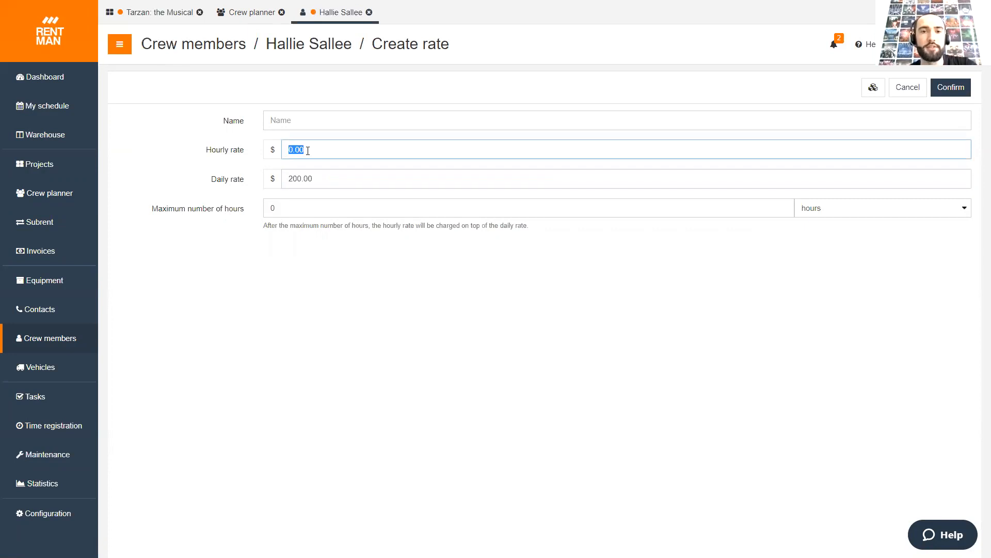
{"action": "type", "text": "20"}
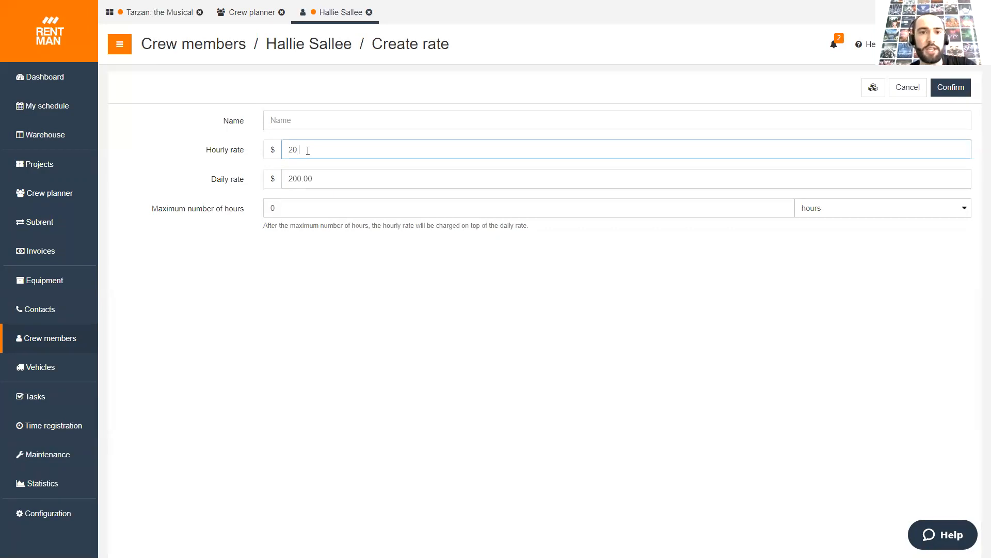
{"action": "key", "text": "BackSpace"}
{"action": "type", "text": ".00"}
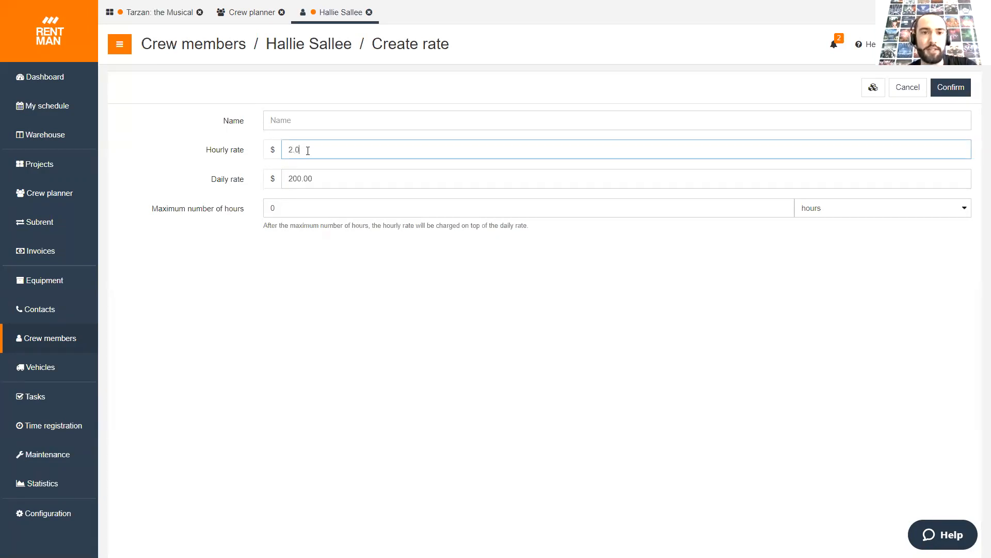
{"action": "key", "text": "BackSpace"}
{"action": "key", "text": "BackSpace"}
{"action": "key", "text": "BackSpace"}
{"action": "type", "text": "0.00"}
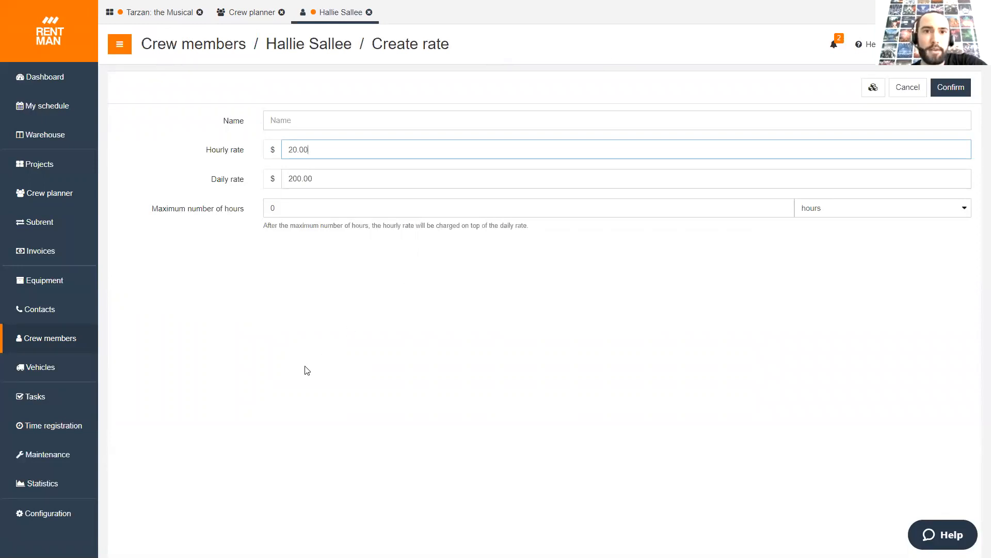
Return to the Tarzan: the Musical project and open its crew and transport functions
{"action": "left_click", "coordinate": [215, 5]}
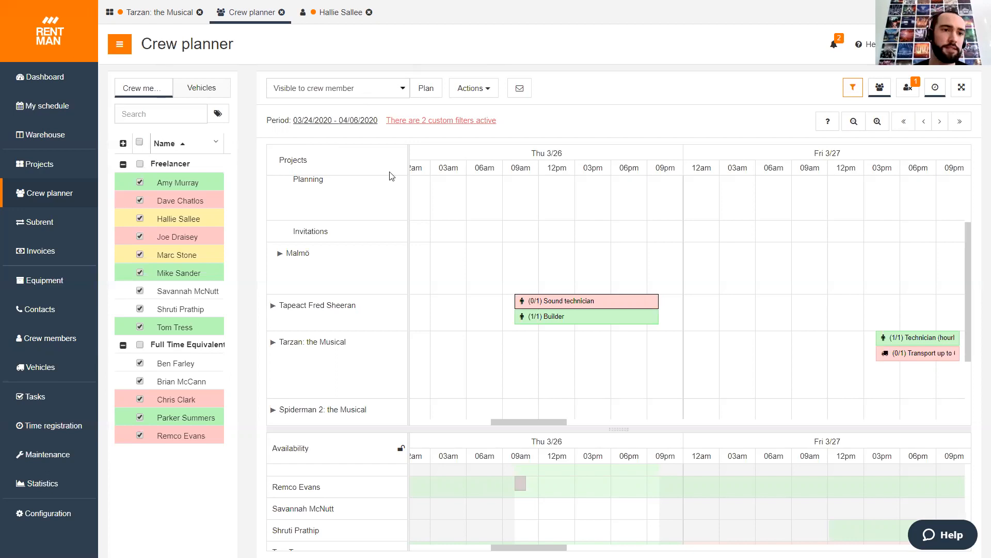
{"action": "left_click", "coordinate": [158, 21]}
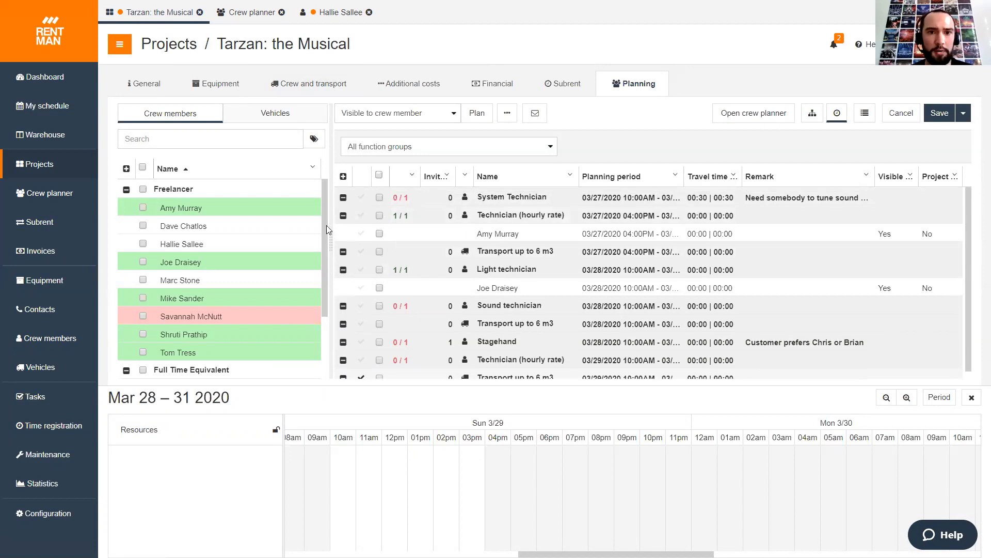
{"action": "left_click", "coordinate": [298, 88]}
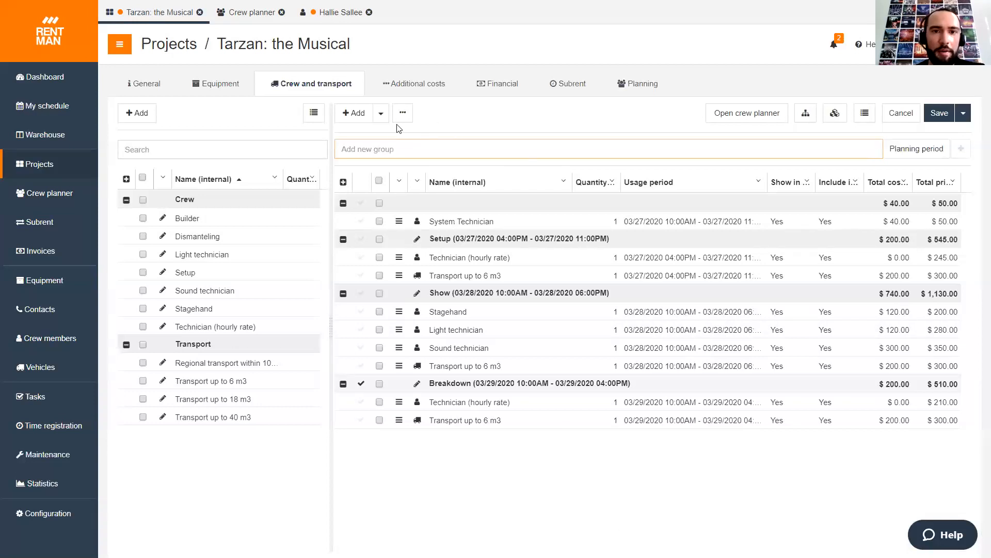
Open the creation form for a new function in the project and compare its Crew and Transport types
{"action": "left_click", "coordinate": [382, 118]}
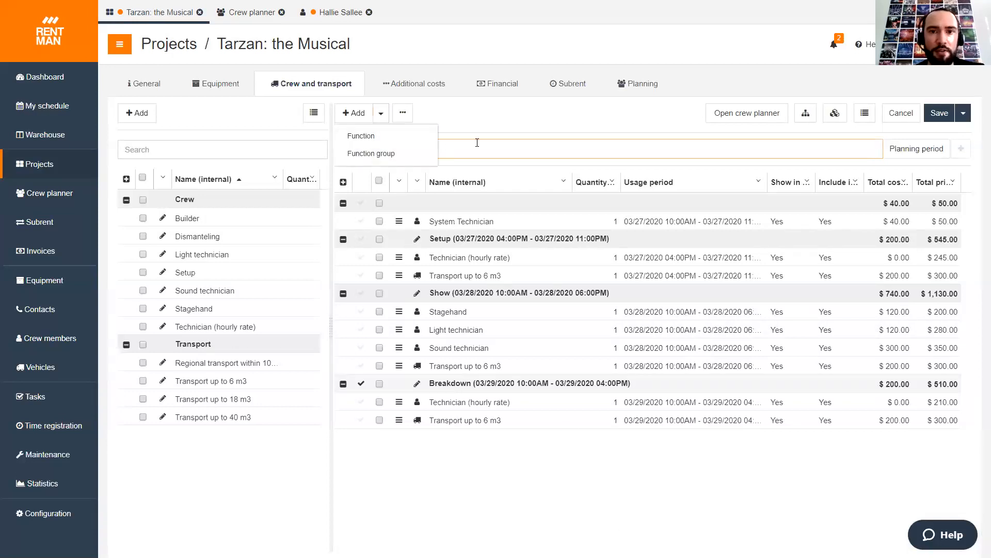
{"action": "left_click", "coordinate": [499, 132]}
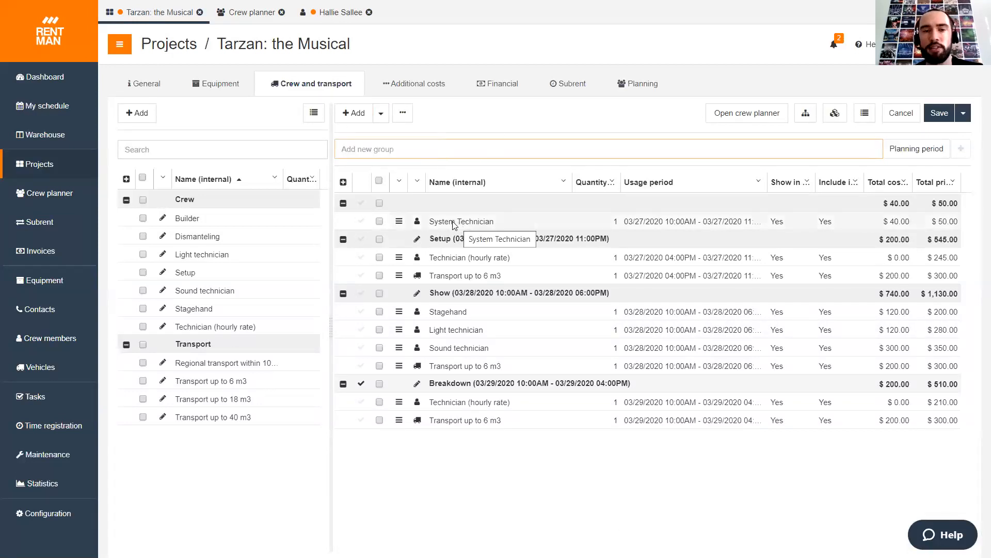
{"action": "left_click", "coordinate": [381, 117]}
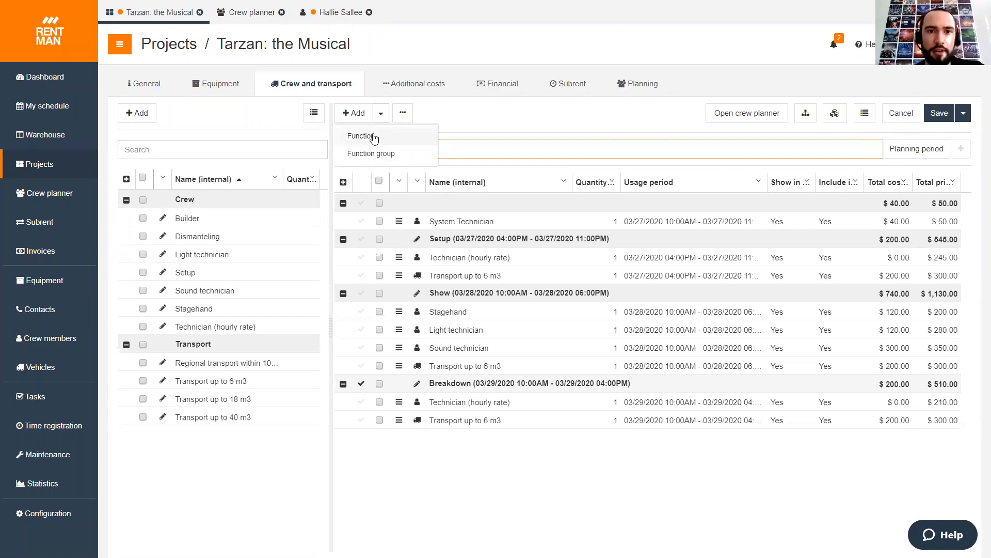
{"action": "left_click", "coordinate": [373, 137]}
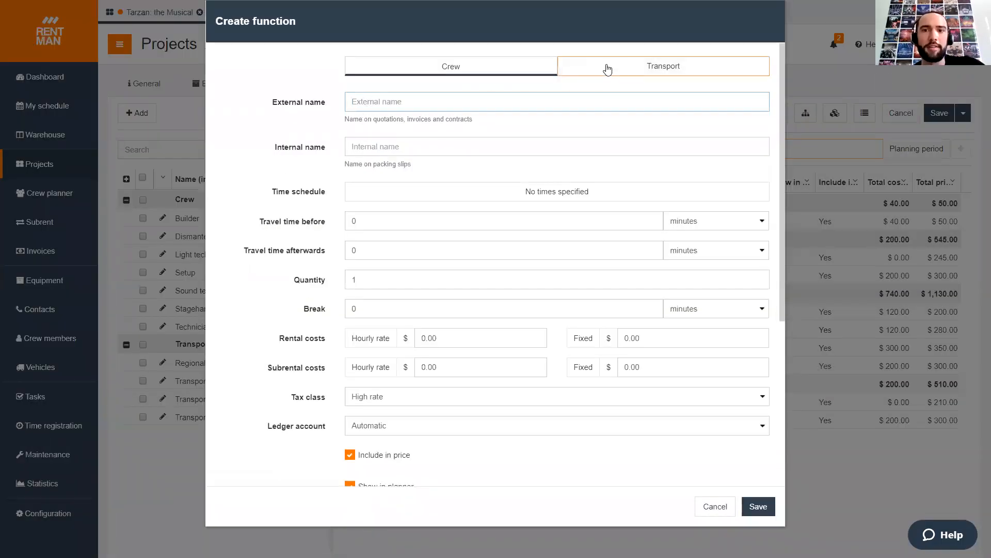
{"action": "left_click", "coordinate": [565, 68]}
{"action": "left_click", "coordinate": [532, 69]}
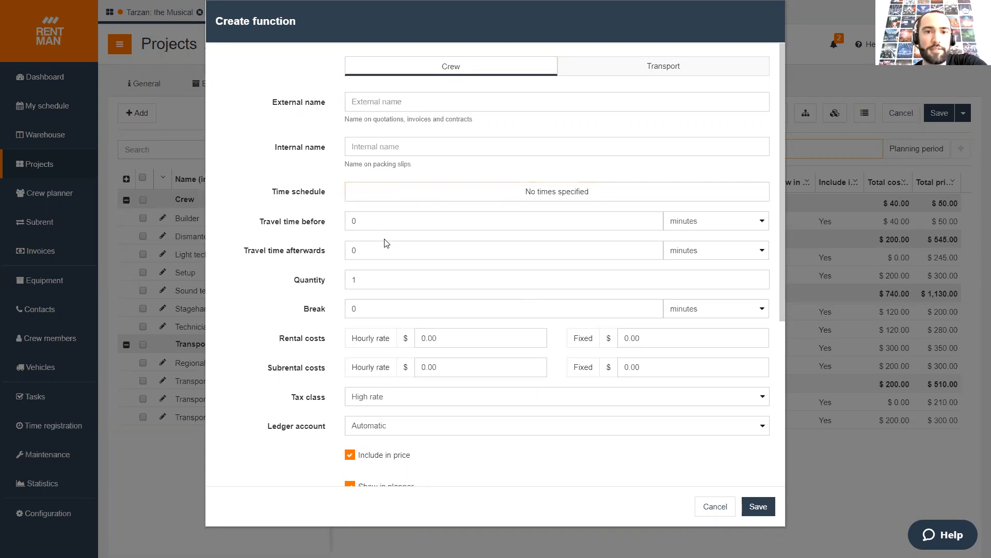
Examine the schedule, cost, tax and remark fields of the new crew function, and close the form without saving
{"action": "scroll", "coordinate": [385, 243], "scroll_direction": "down", "scroll_amount": 1}
{"action": "scroll", "coordinate": [385, 242], "scroll_direction": "down", "scroll_amount": 1}
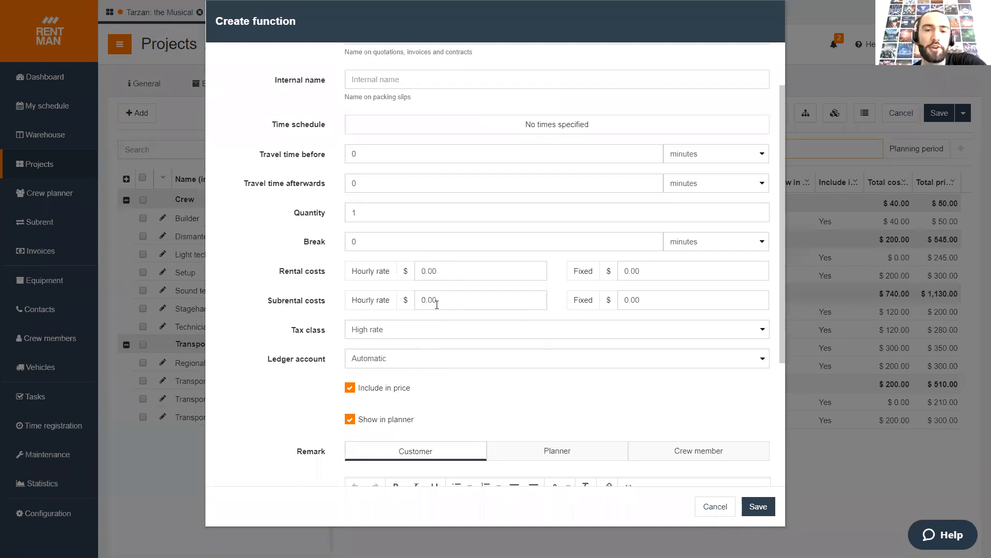
{"action": "scroll", "coordinate": [427, 303], "scroll_direction": "up", "scroll_amount": 1}
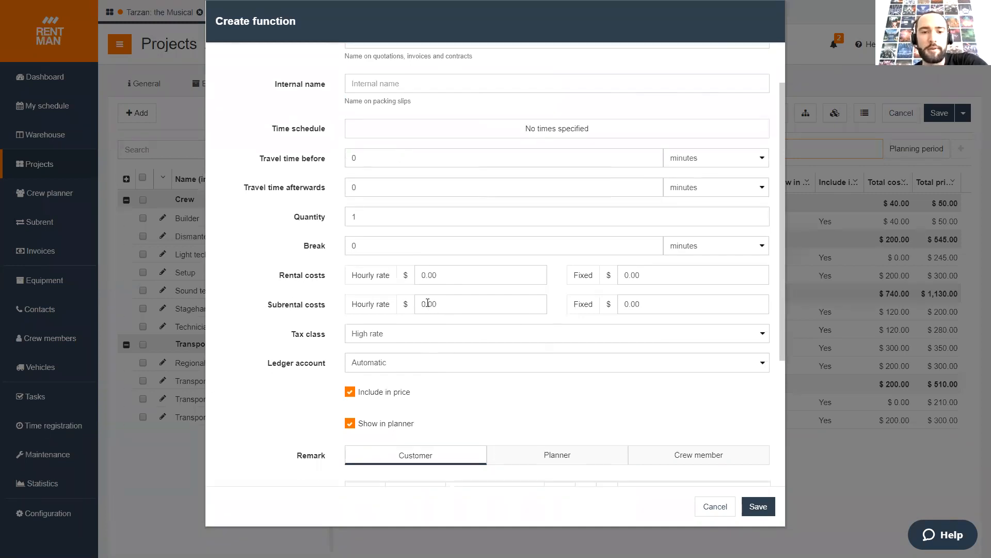
{"action": "scroll", "coordinate": [428, 303], "scroll_direction": "down", "scroll_amount": 3}
{"action": "scroll", "coordinate": [428, 307], "scroll_direction": "down", "scroll_amount": 1}
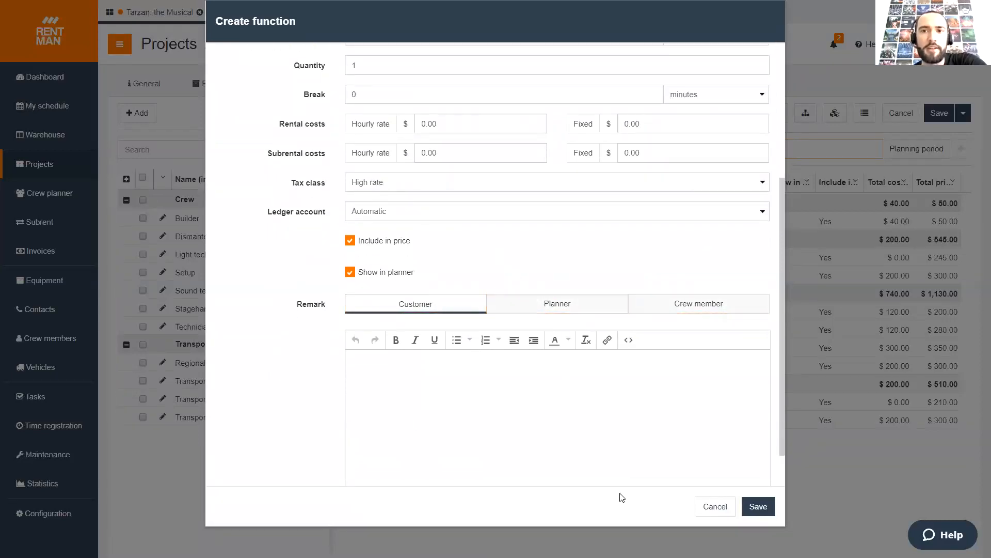
{"action": "scroll", "coordinate": [546, 322], "scroll_direction": "up", "scroll_amount": 5}
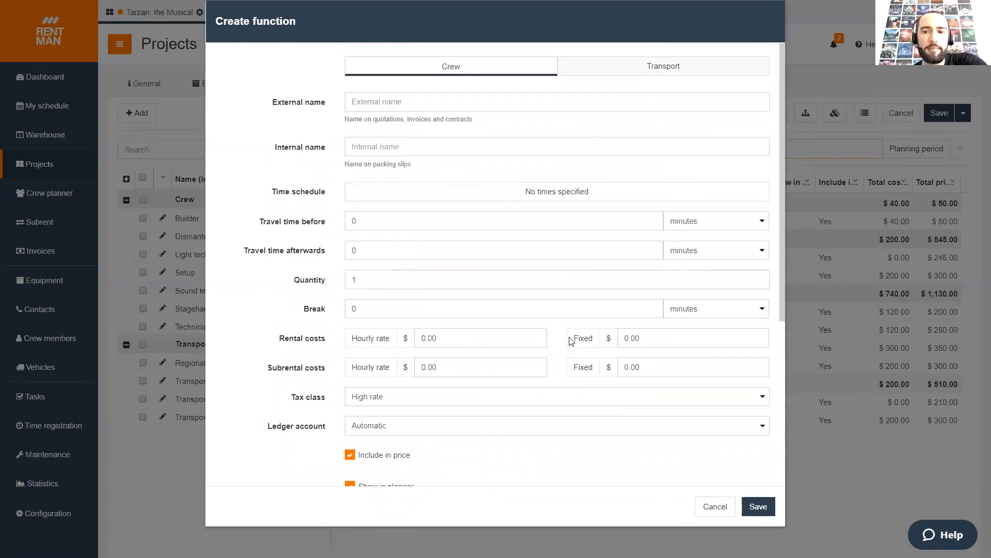
{"action": "left_click", "coordinate": [716, 507]}
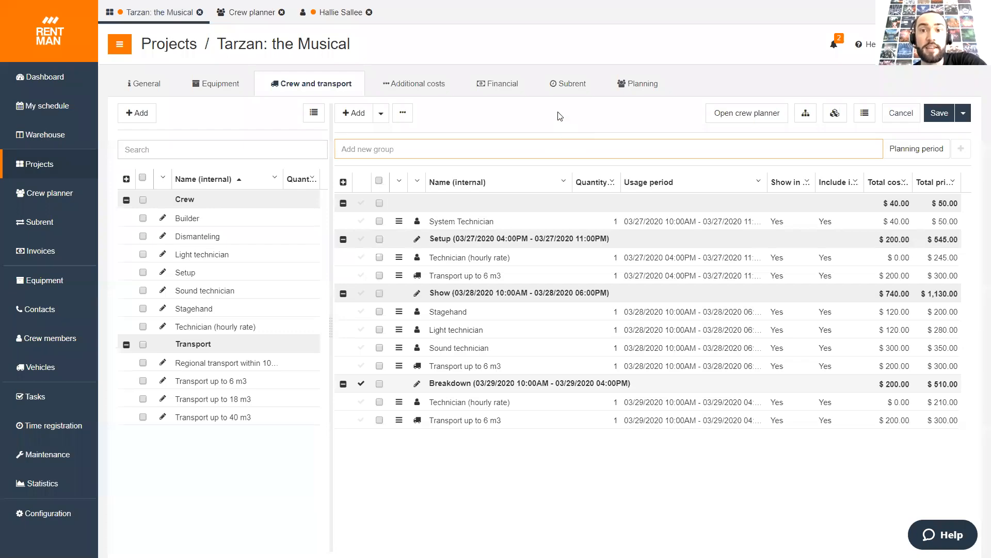
View the planning of the Tarzan: the Musical project and return to the crew planner
{"action": "left_click", "coordinate": [640, 94]}
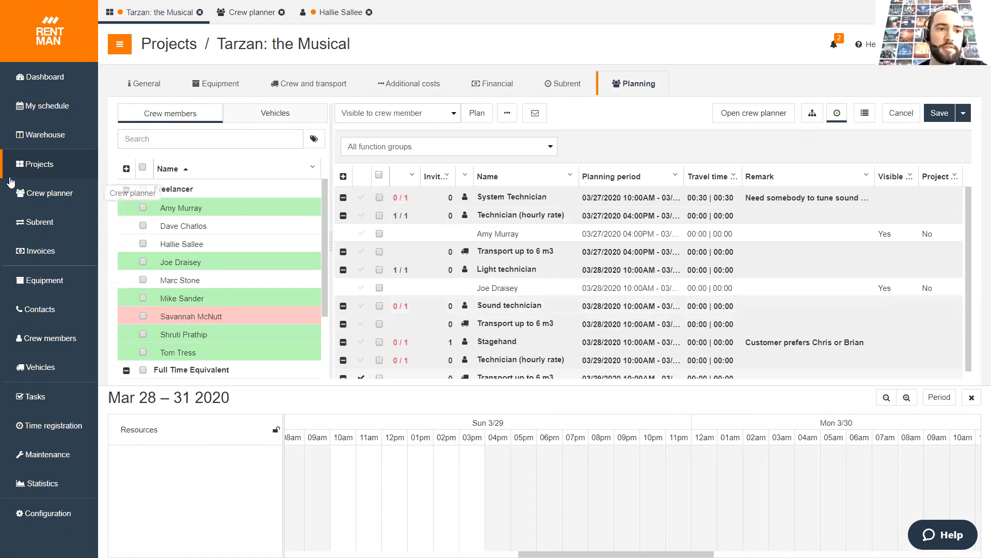
{"action": "left_click", "coordinate": [32, 193]}
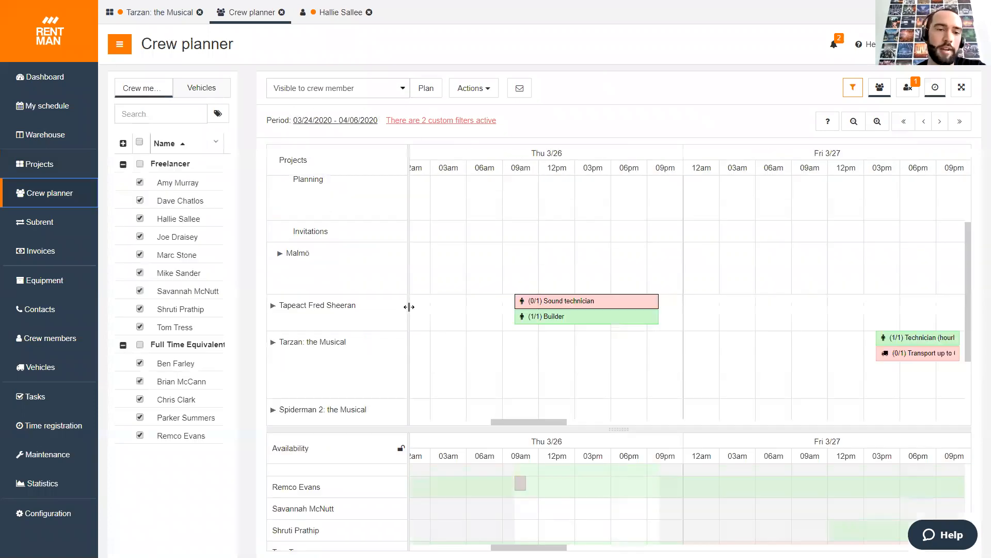
Open the rates of the twelfth crew member in the crew members list, a freelancer
{"action": "left_click", "coordinate": [20, 348]}
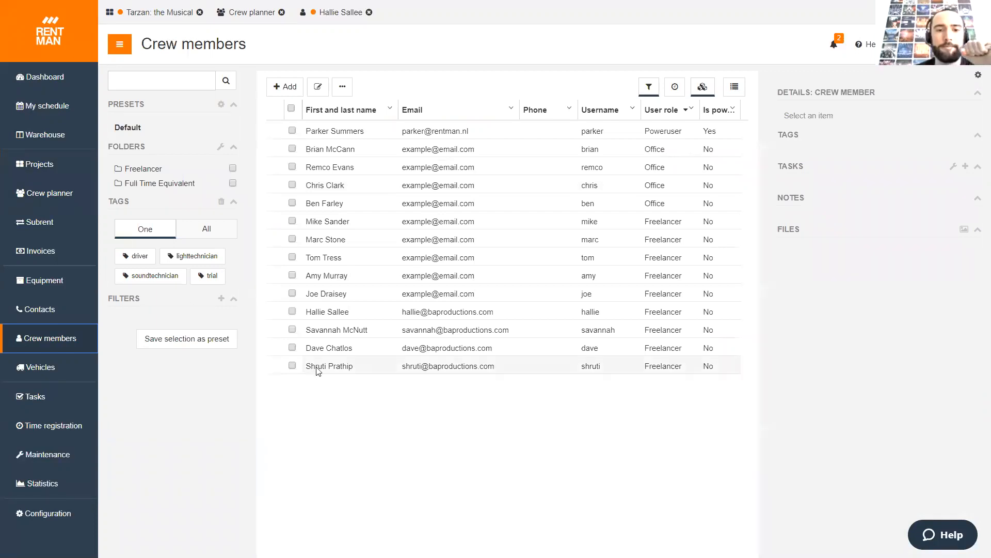
{"action": "double_click", "coordinate": [334, 333]}
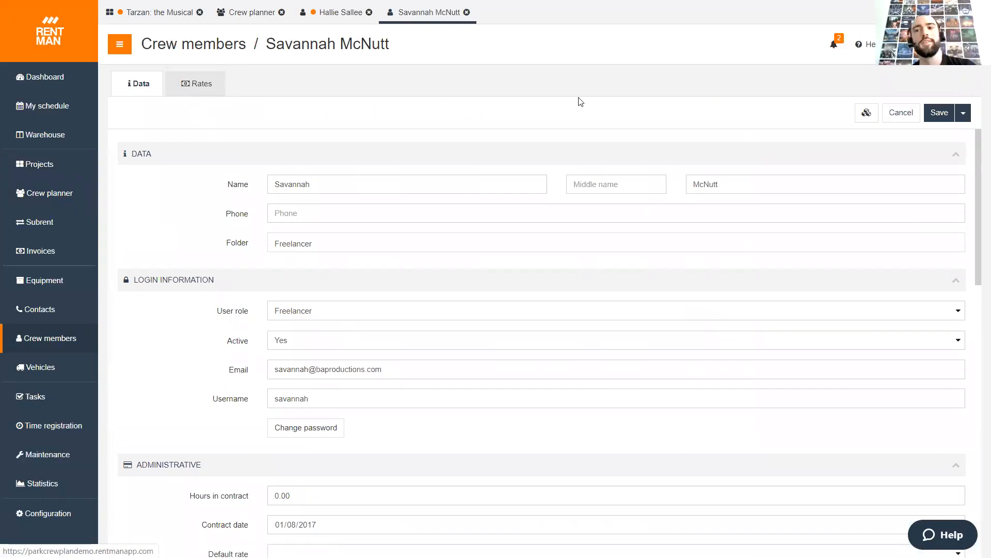
{"action": "left_click", "coordinate": [188, 89]}
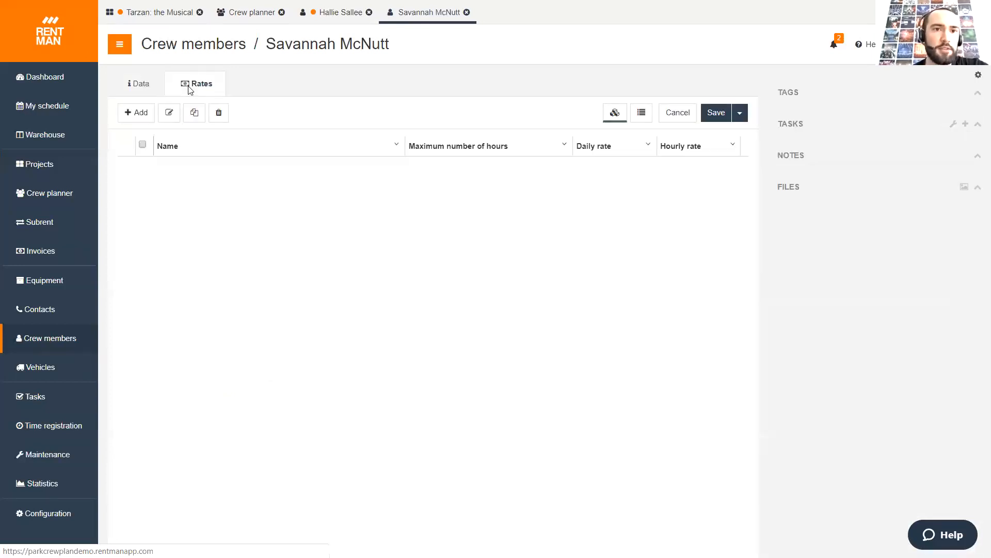
Add a rate named Light Technician with an hourly rate of $50.00, a daily rate of $300.00 and a maximum of 8 hours
{"action": "left_click", "coordinate": [138, 118]}
{"action": "left_click", "coordinate": [386, 119]}
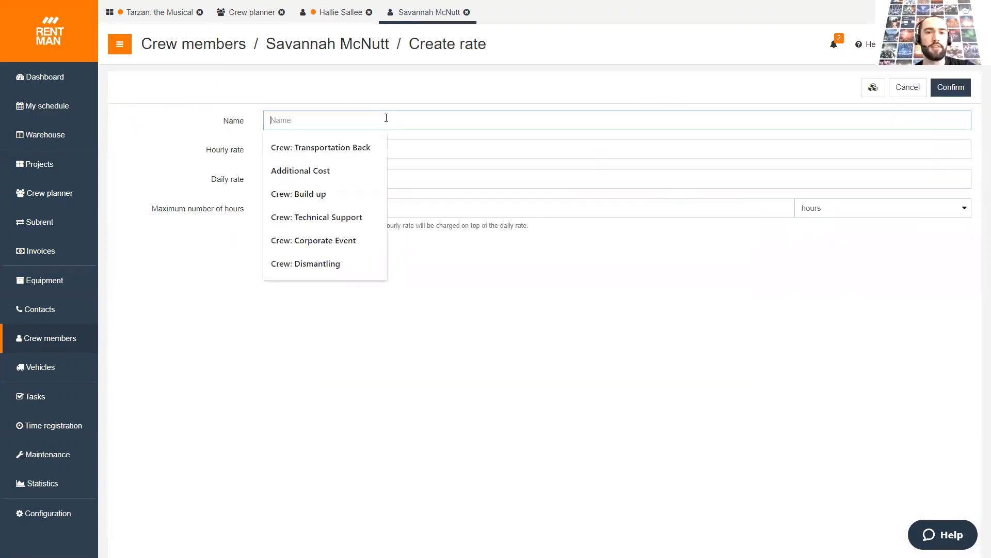
{"action": "type", "text": "Light Technician"}
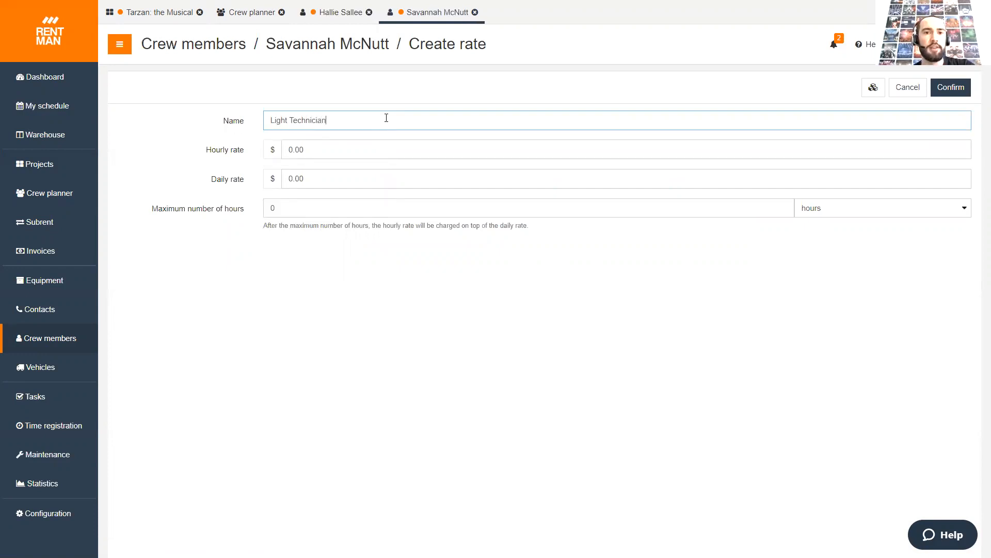
{"action": "left_click", "coordinate": [377, 143]}
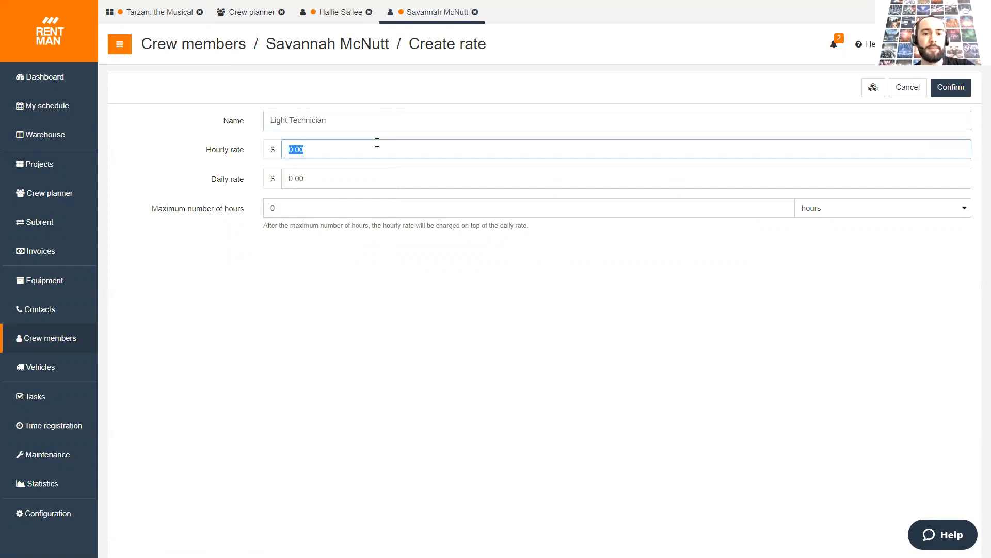
{"action": "type", "text": "50.00"}
{"action": "left_click", "coordinate": [353, 176]}
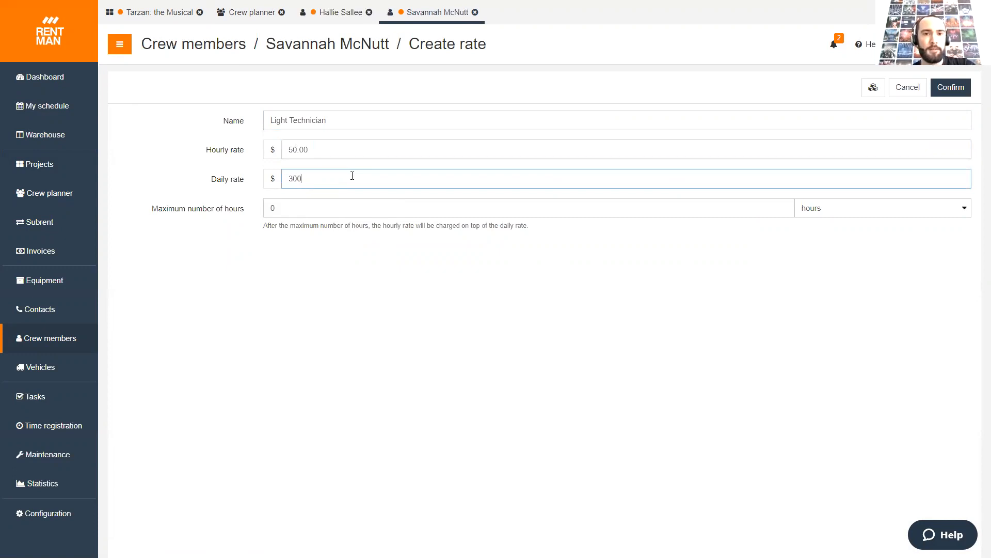
{"action": "key", "text": "Tab"}
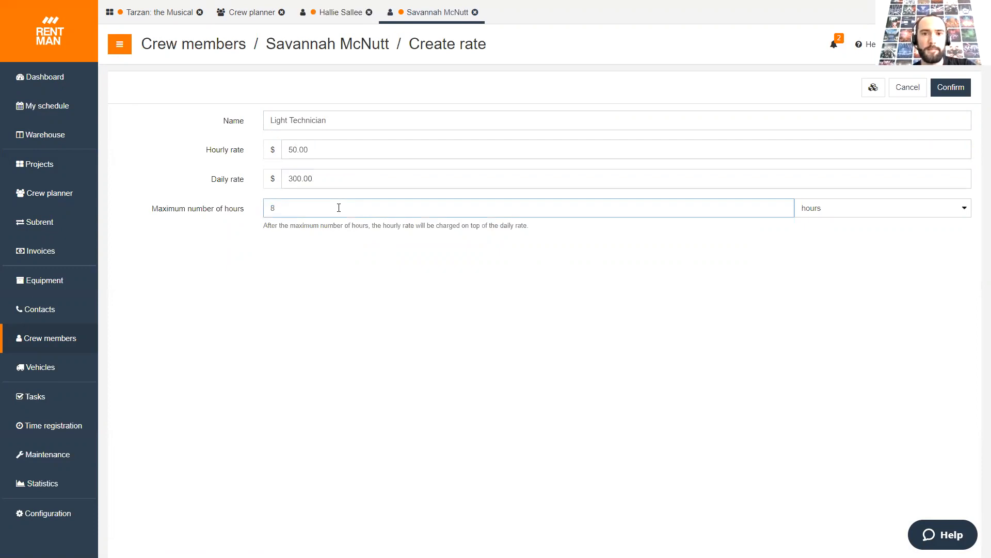
{"action": "left_click", "coordinate": [340, 271]}
{"action": "left_click", "coordinate": [945, 89]}
{"action": "left_click", "coordinate": [133, 119]}
{"action": "left_click", "coordinate": [303, 122]}
{"action": "type", "text": "Sound"}
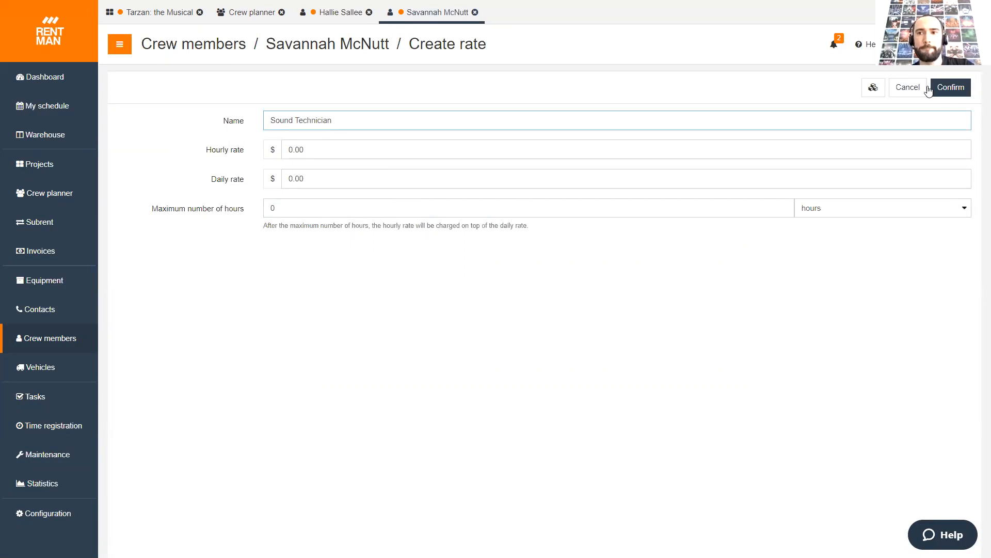
{"action": "left_click", "coordinate": [913, 91]}
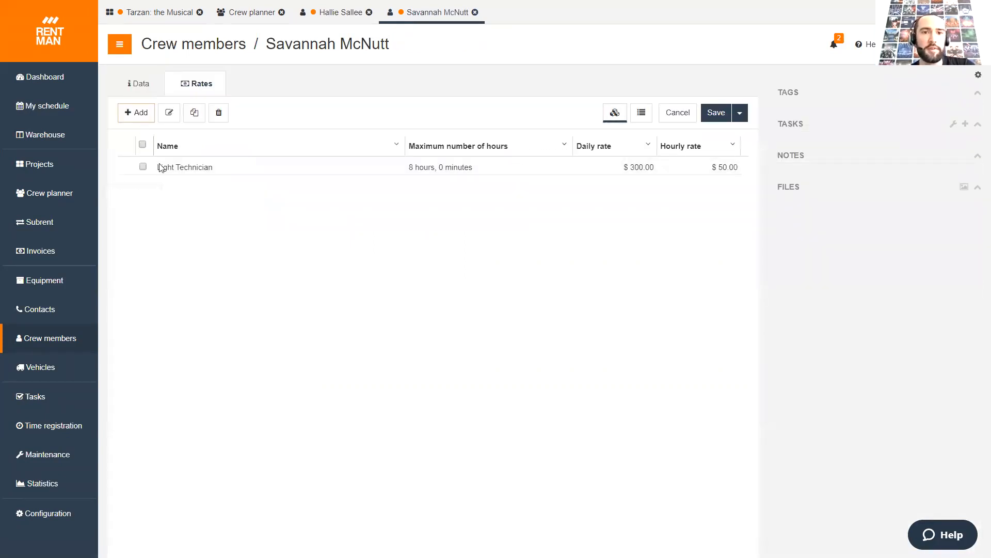
View the freelancer's general data and the project timeline in the crew planner
{"action": "left_click", "coordinate": [126, 84]}
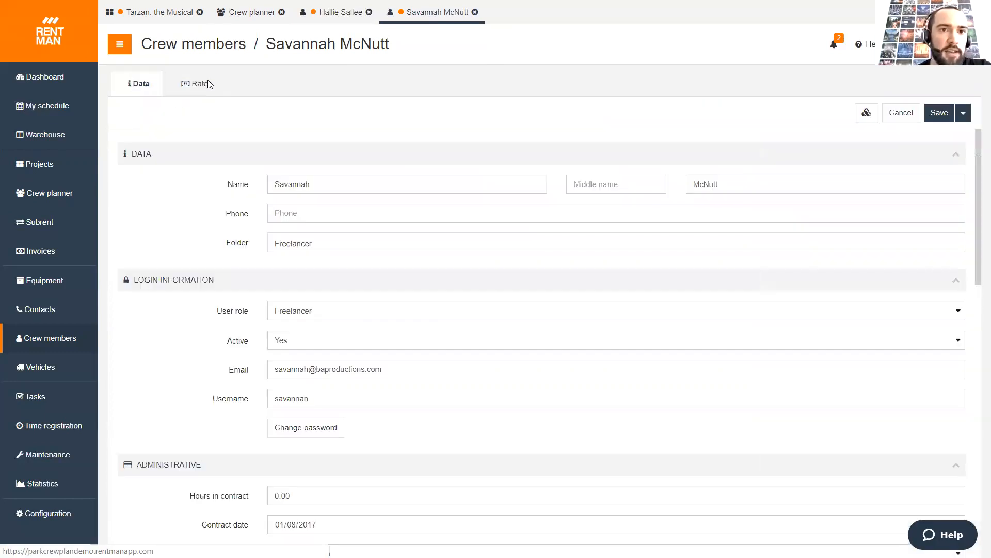
{"action": "left_click", "coordinate": [66, 199]}
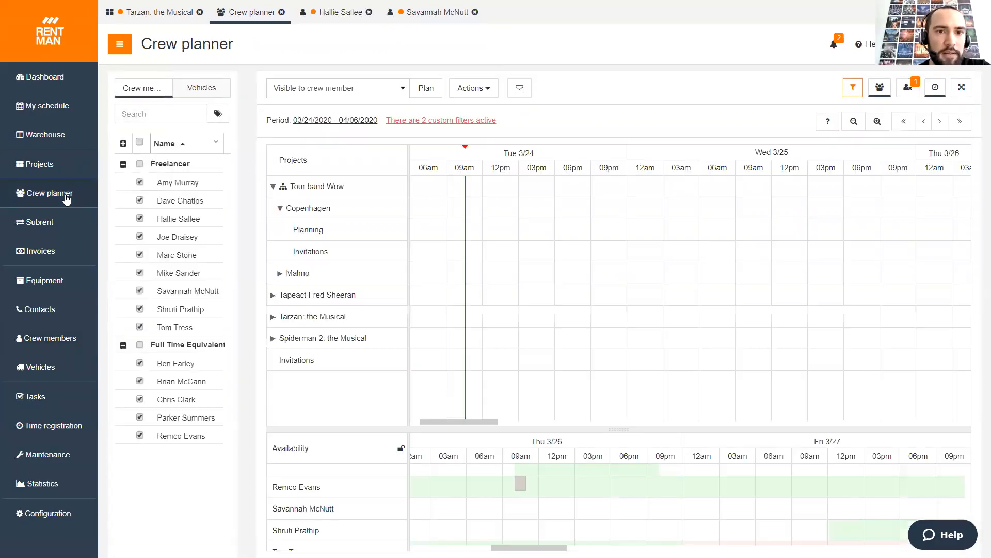
{"action": "scroll", "coordinate": [287, 310], "scroll_direction": "down", "scroll_amount": 3}
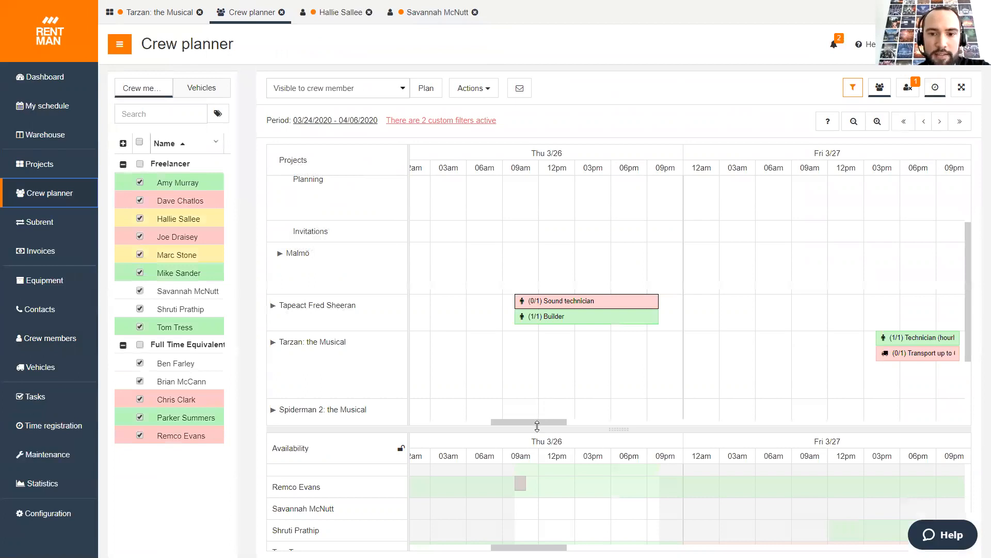
Save and close the freelancer's record, and return to the crew planner timeline for March 26 and 27
{"action": "left_click", "coordinate": [416, 24]}
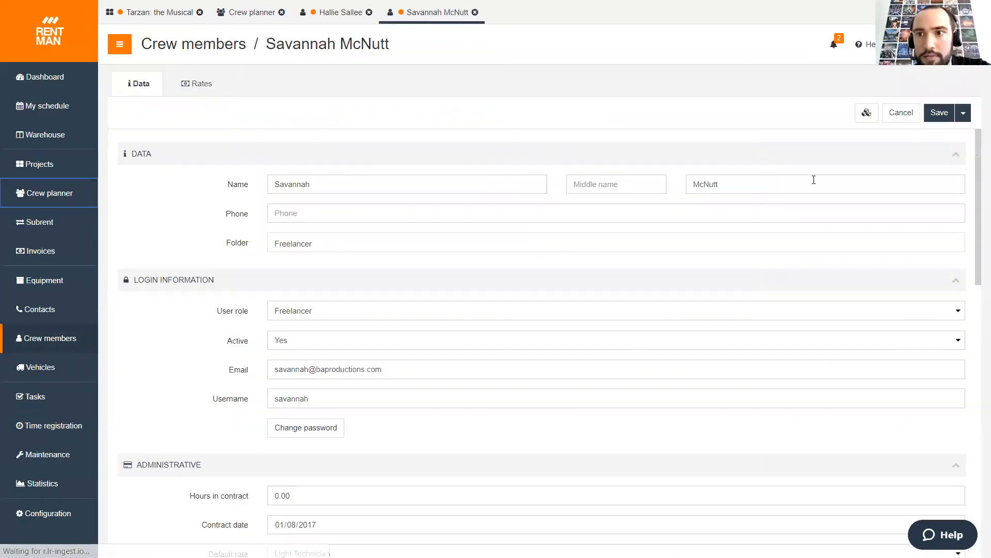
{"action": "left_click", "coordinate": [962, 115]}
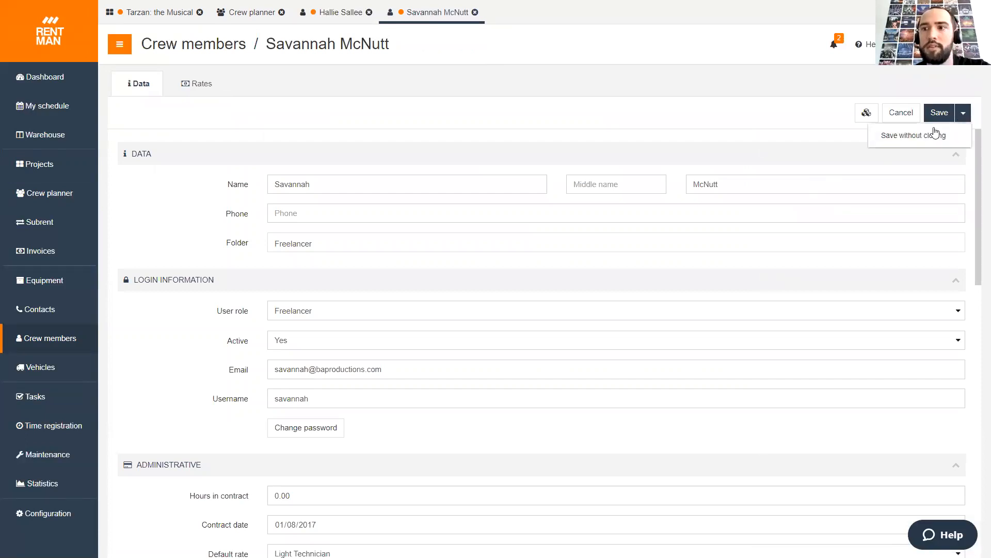
{"action": "left_click", "coordinate": [937, 114]}
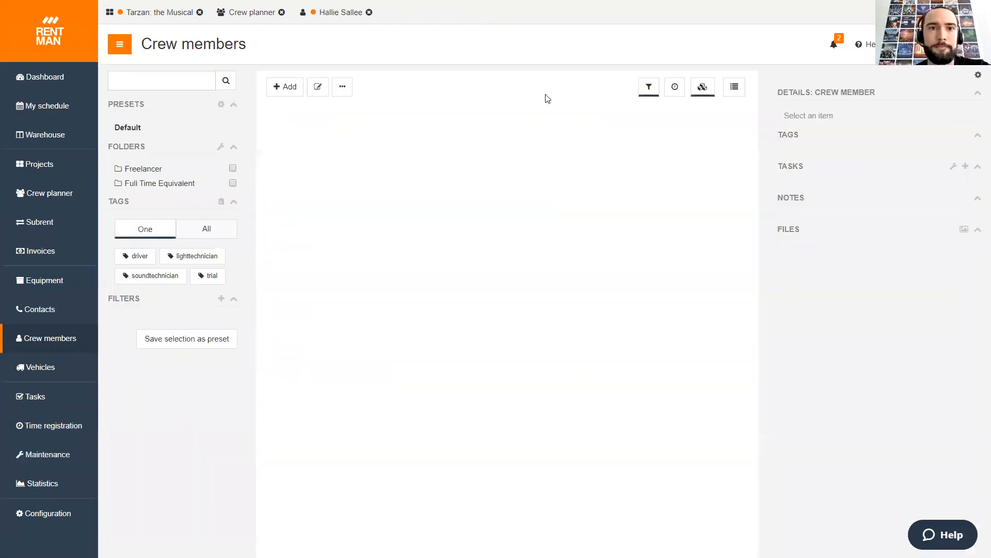
{"action": "left_click", "coordinate": [212, 7]}
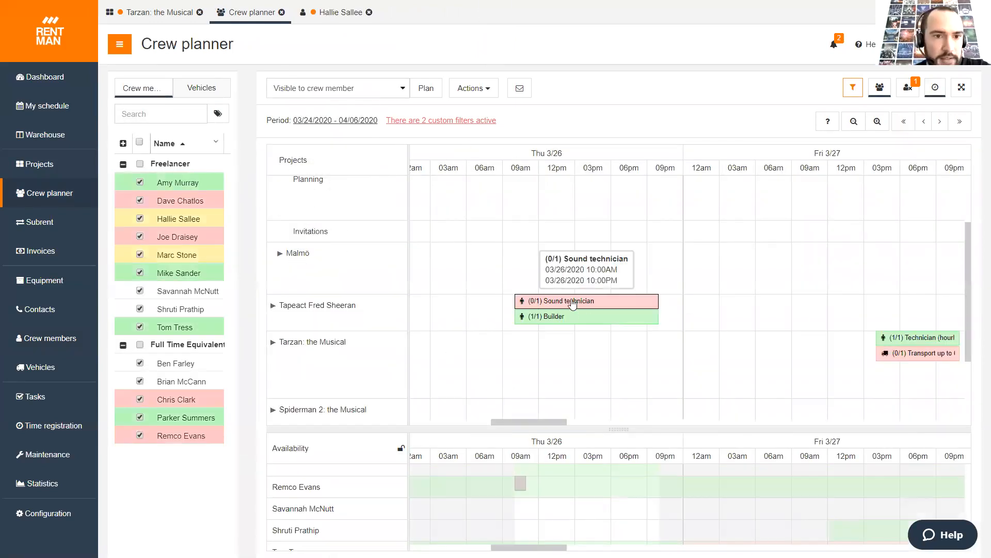
{"action": "left_click_drag", "start_coordinate": [533, 420], "coordinate": [538, 421]}
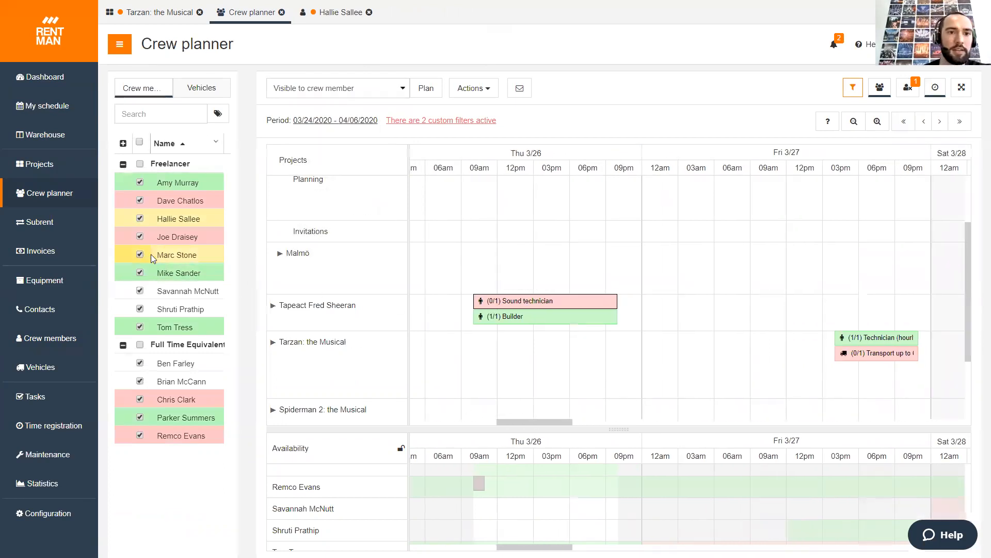
Plan the seventh listed freelancer as Sound technician on Tapeact Fred Sheeran, review the crew member rate options, and save the schedule
{"action": "left_click_drag", "start_coordinate": [172, 298], "coordinate": [491, 305]}
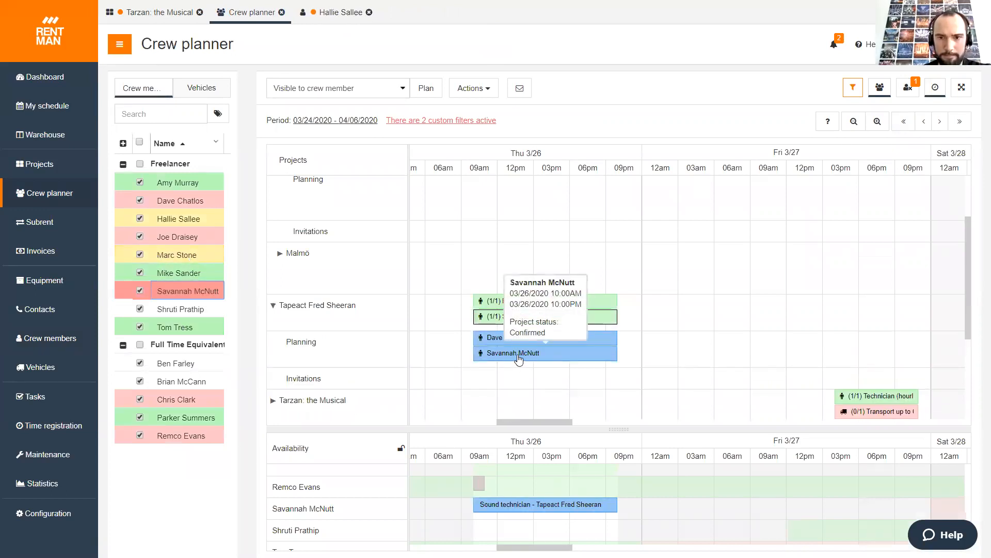
{"action": "right_click", "coordinate": [519, 357]}
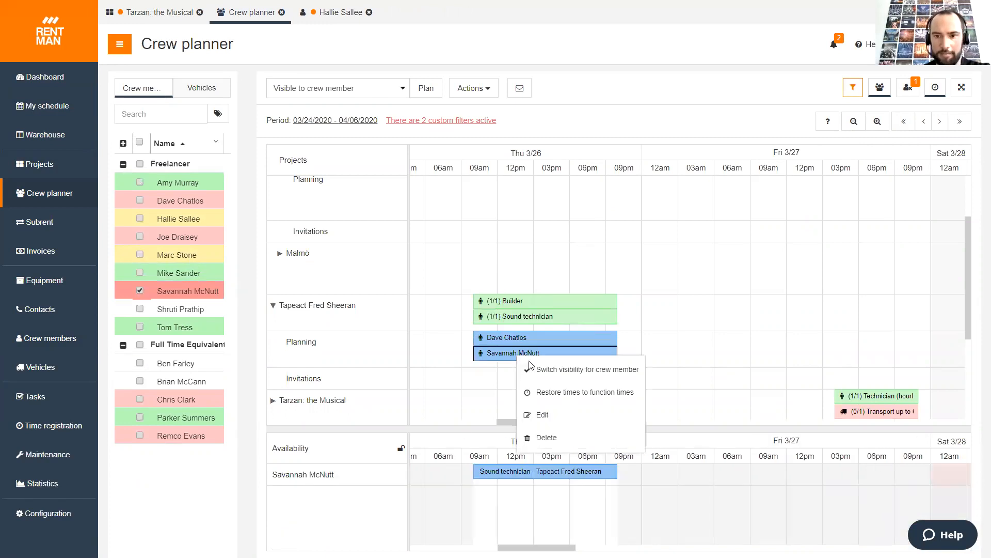
{"action": "left_click", "coordinate": [544, 411]}
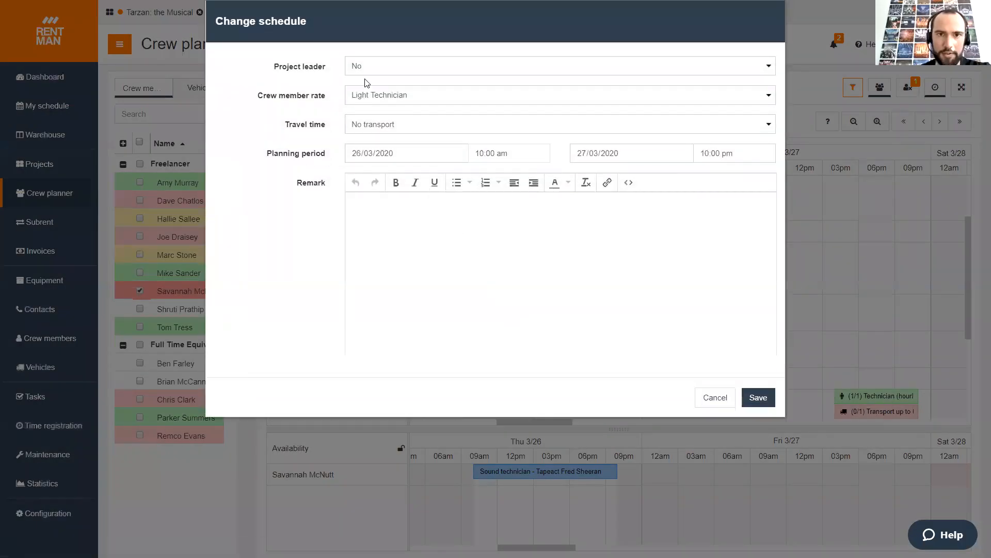
{"action": "left_click", "coordinate": [368, 95]}
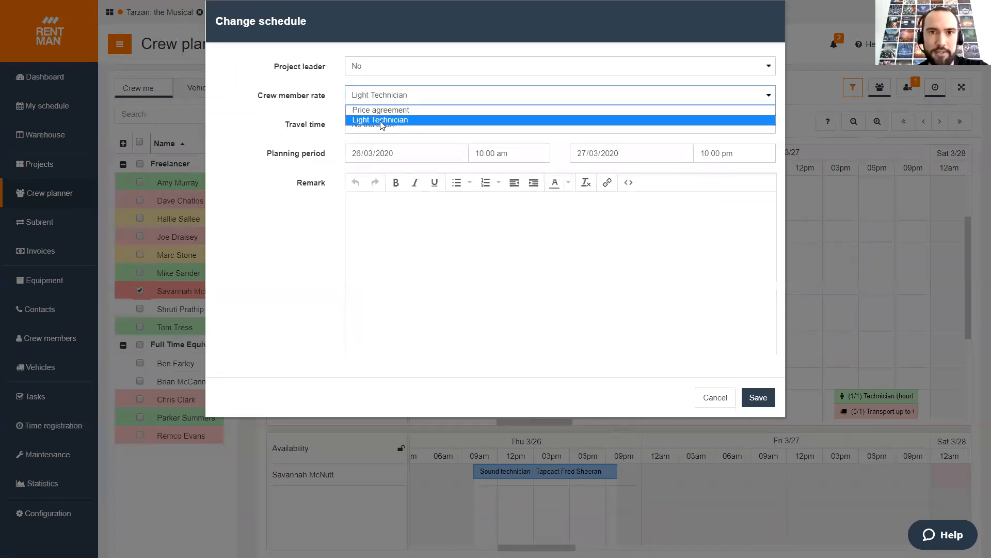
{"action": "left_click", "coordinate": [296, 303]}
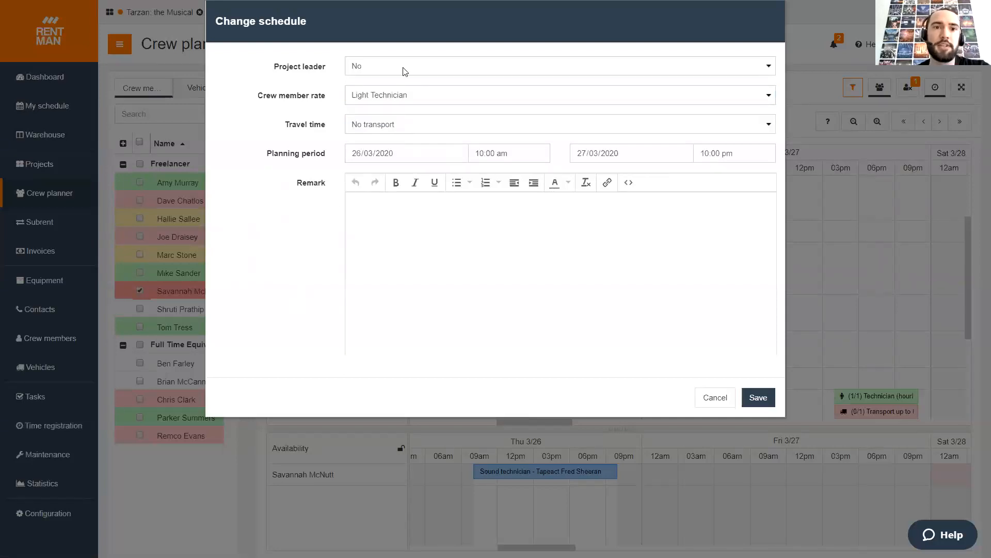
{"action": "left_click", "coordinate": [753, 403]}
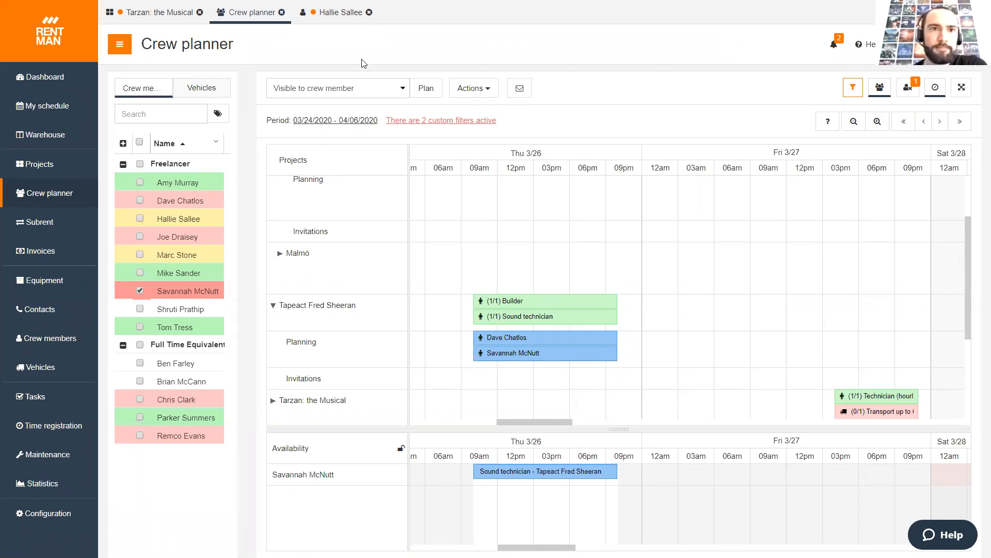
Add a Builder function to the Setup group in the crew and transport of the Tarzan: the Musical project
{"action": "left_click", "coordinate": [55, 174]}
{"action": "left_click", "coordinate": [161, 20]}
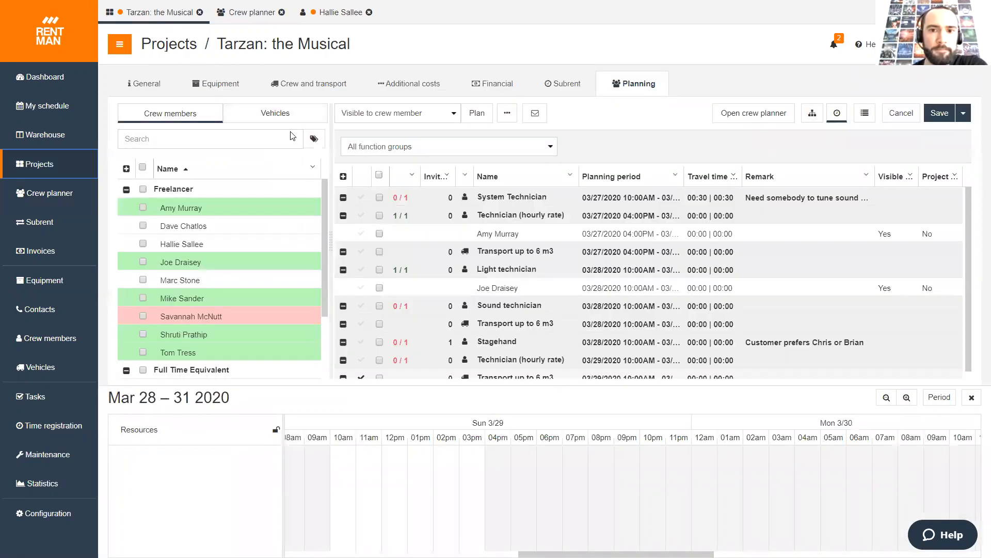
{"action": "left_click", "coordinate": [314, 92]}
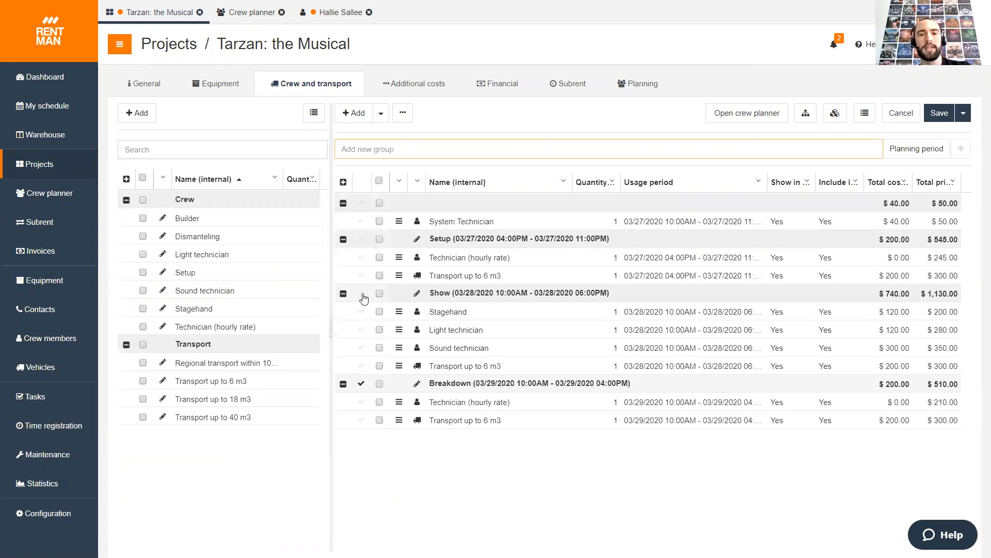
{"action": "left_click", "coordinate": [362, 384]}
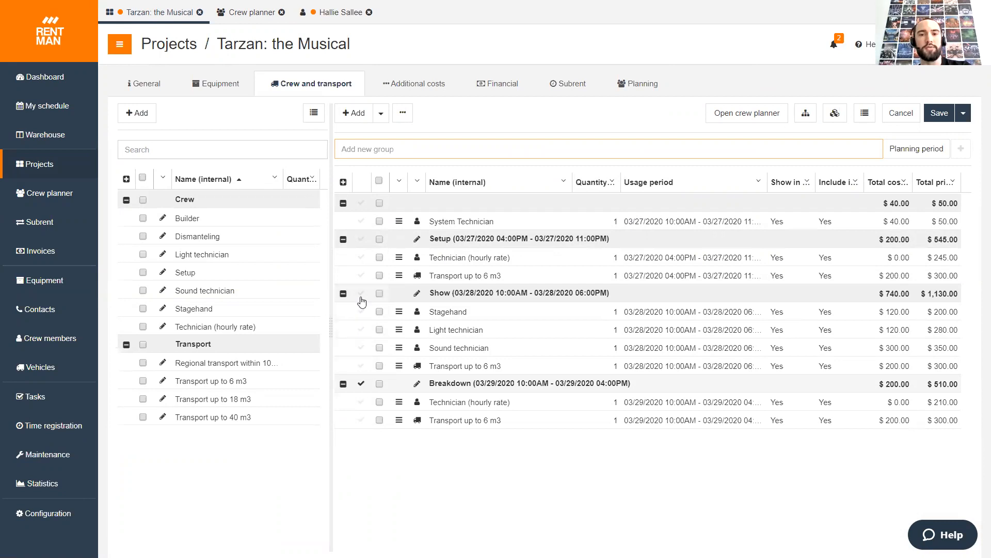
{"action": "left_click", "coordinate": [361, 240]}
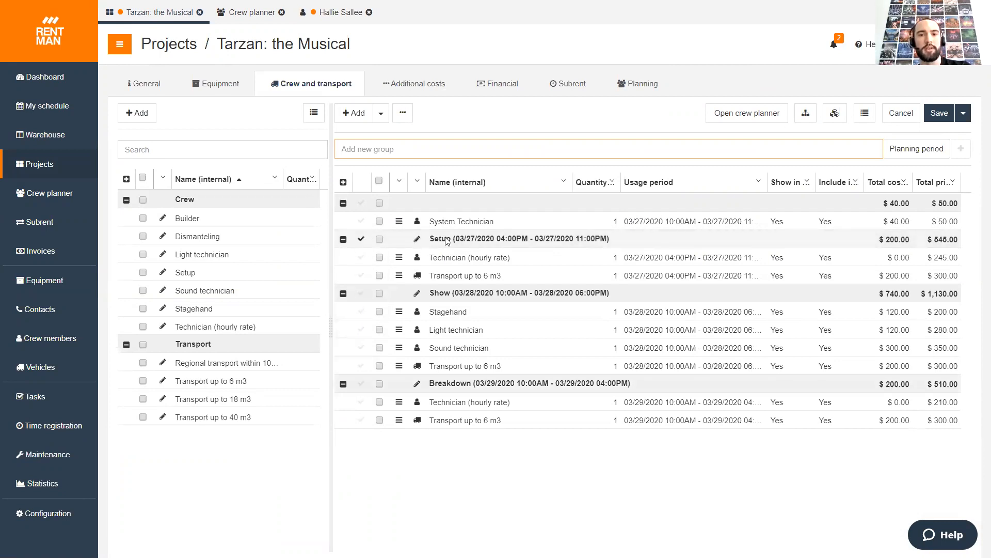
{"action": "double_click", "coordinate": [186, 223]}
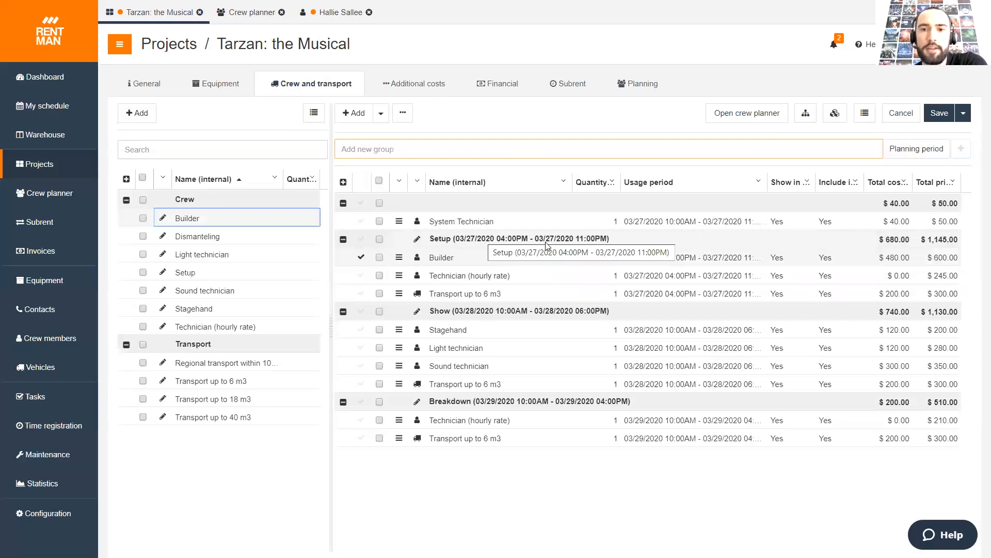
Move the Builder function from the Setup group to the Show group and delete it from the project
{"action": "left_click", "coordinate": [394, 257]}
{"action": "left_click_drag", "start_coordinate": [394, 257], "coordinate": [394, 340]}
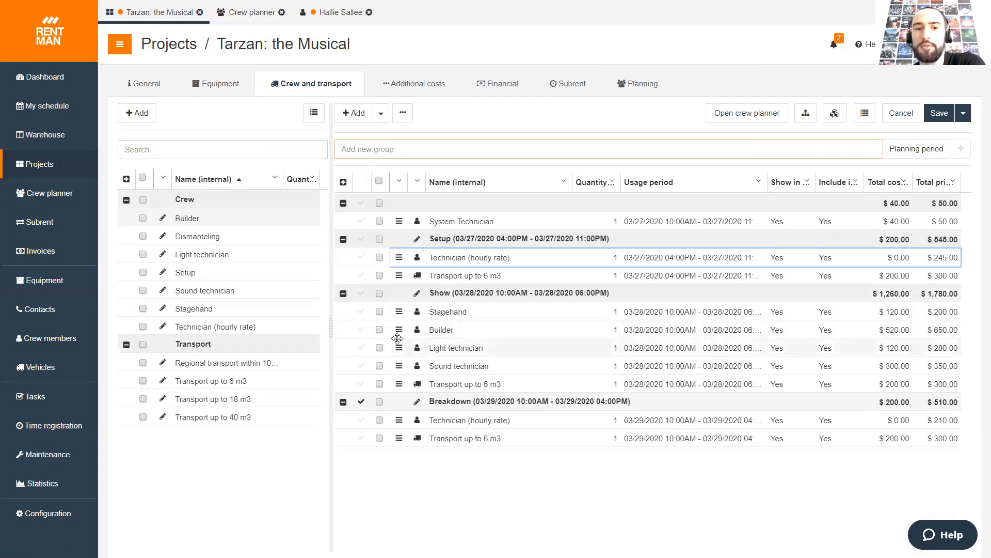
{"action": "left_click", "coordinate": [359, 332]}
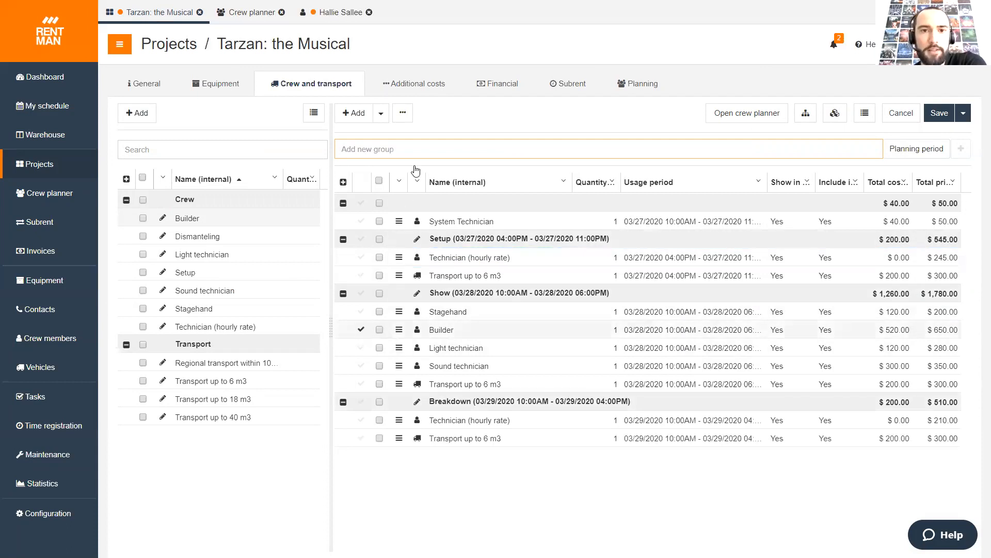
{"action": "left_click", "coordinate": [403, 113]}
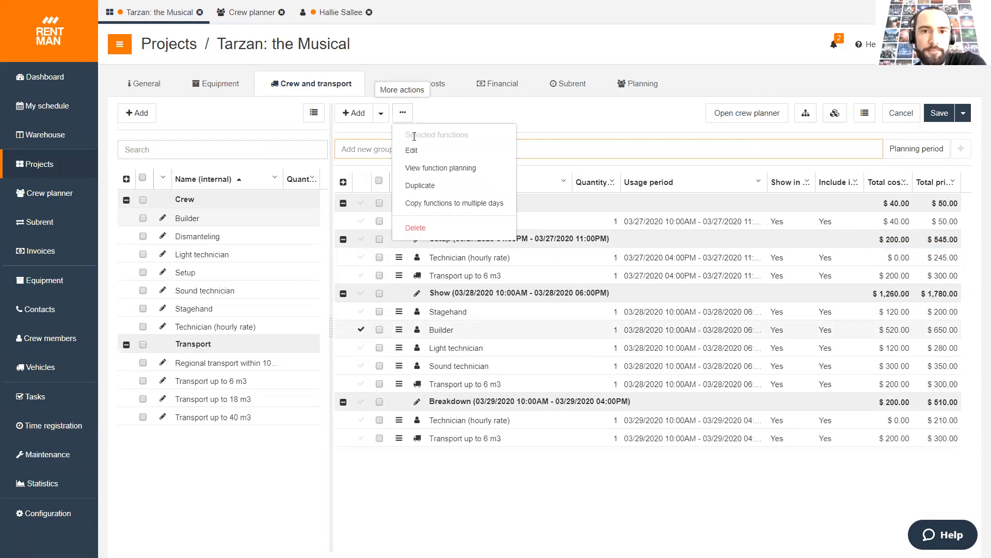
{"action": "left_click", "coordinate": [416, 228]}
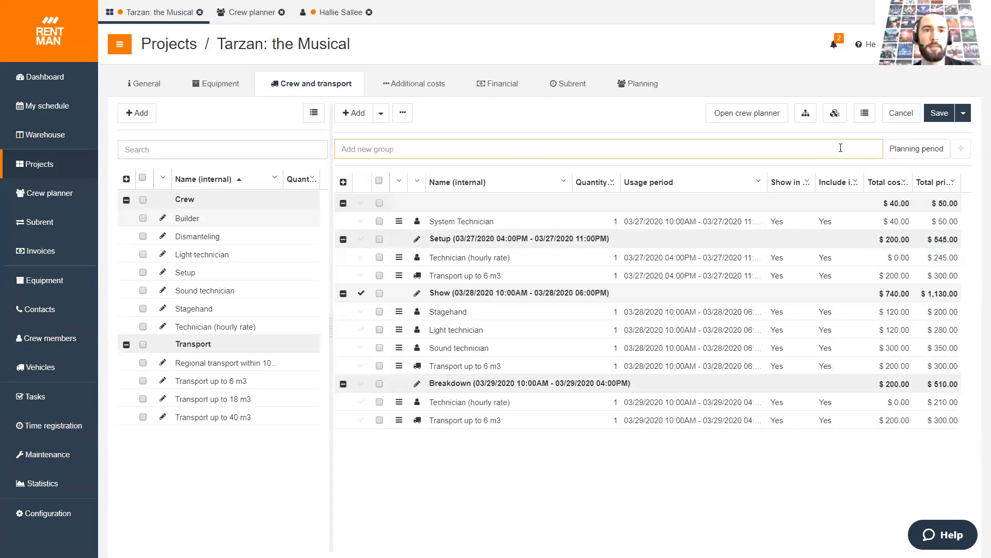
Check the vehicles available in the crew planner for Tarzan: the Musical's transport function on Fri 3/27
{"action": "left_click", "coordinate": [214, 20]}
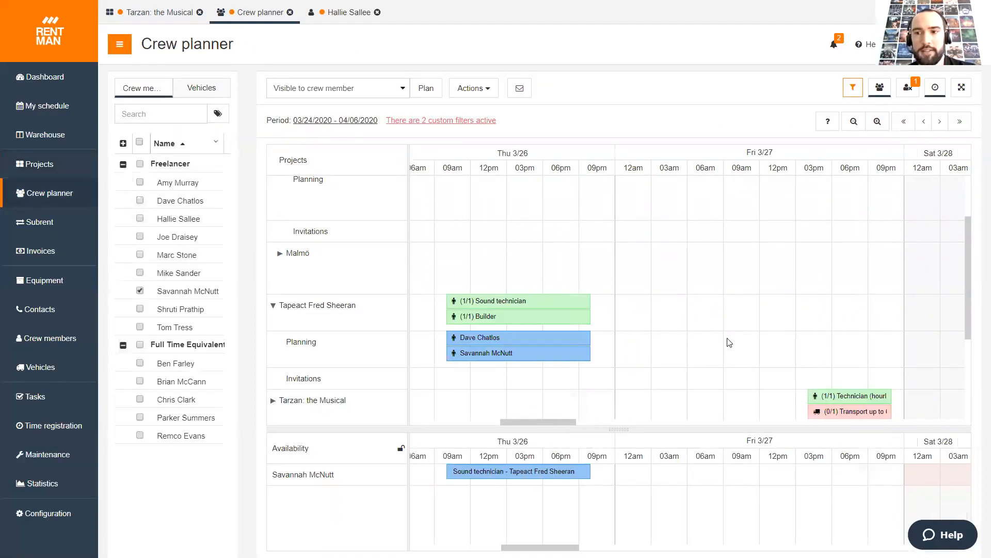
{"action": "left_click_drag", "start_coordinate": [971, 329], "coordinate": [977, 356]}
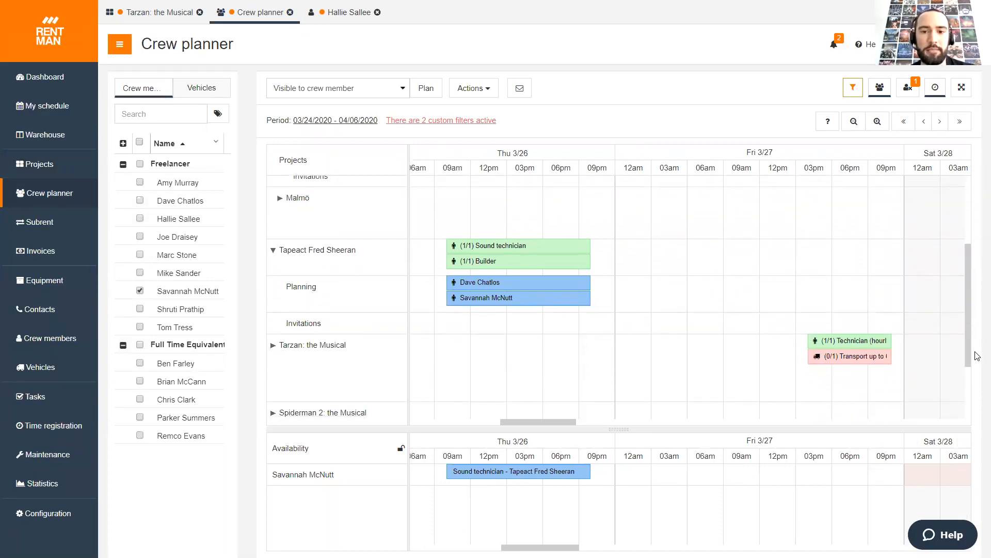
{"action": "left_click_drag", "start_coordinate": [537, 419], "coordinate": [555, 421]}
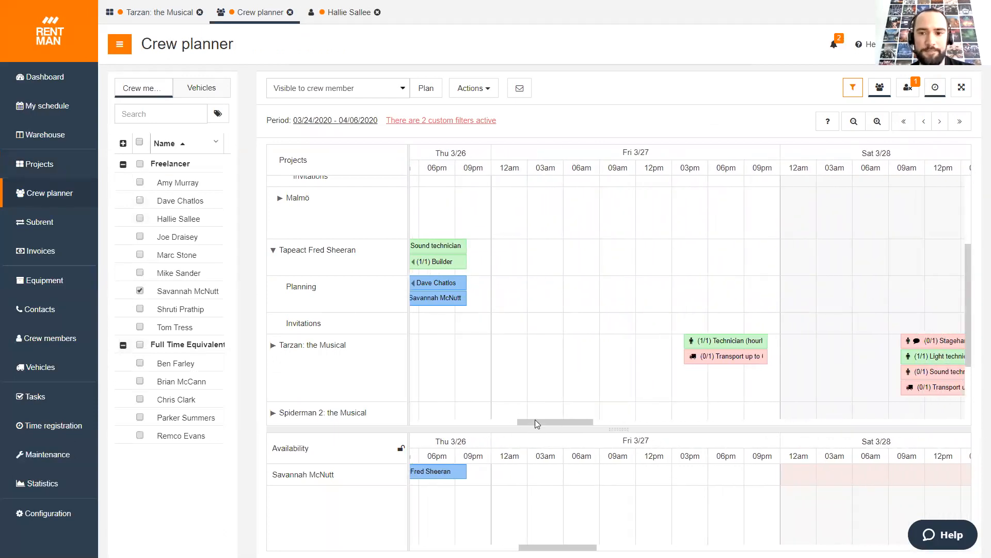
{"action": "left_click_drag", "start_coordinate": [535, 420], "coordinate": [551, 419]}
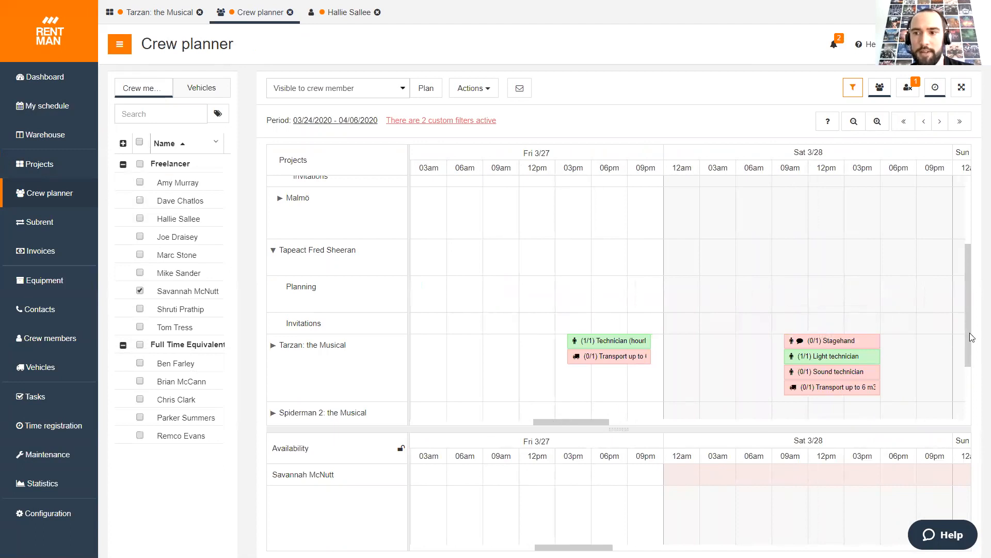
{"action": "left_click_drag", "start_coordinate": [969, 332], "coordinate": [971, 347]}
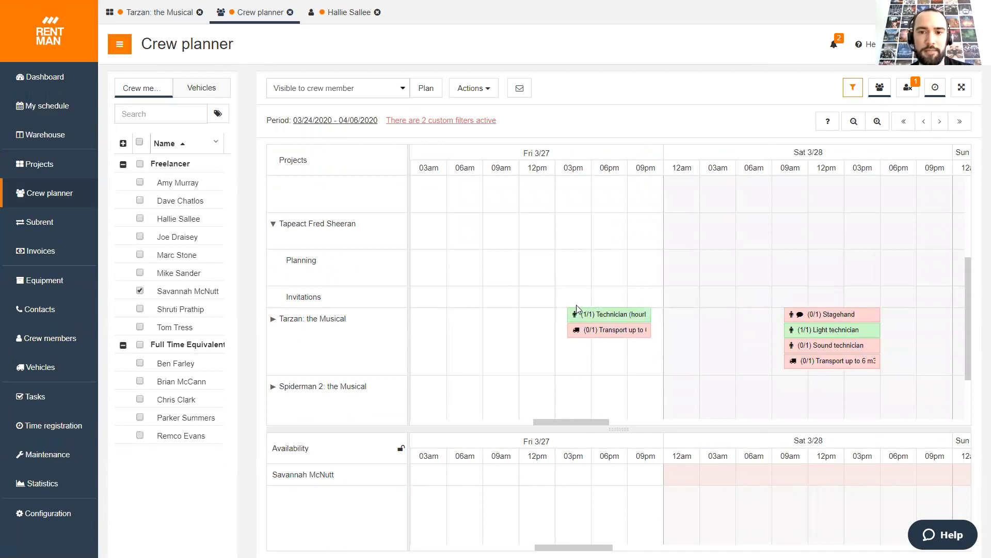
{"action": "left_click", "coordinate": [590, 330]}
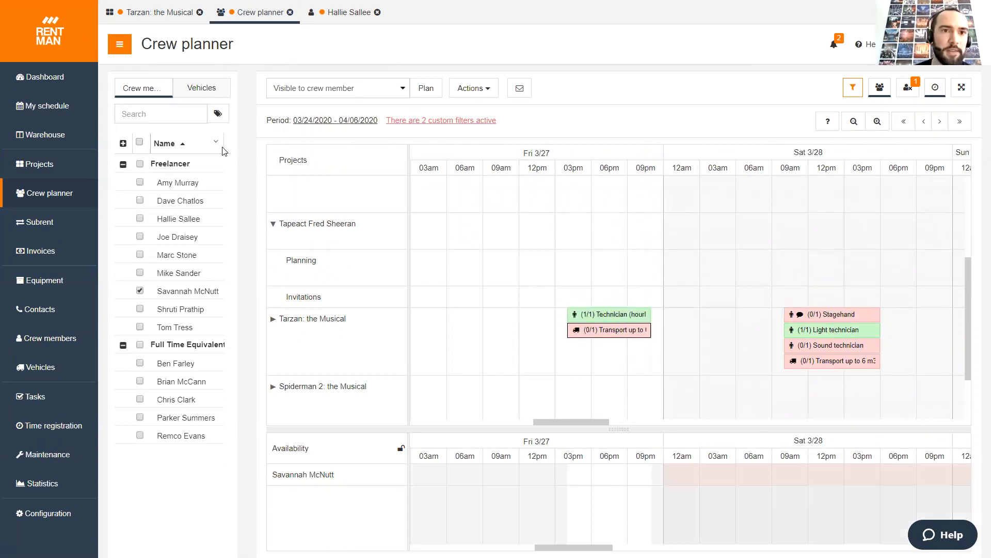
{"action": "left_click", "coordinate": [195, 89]}
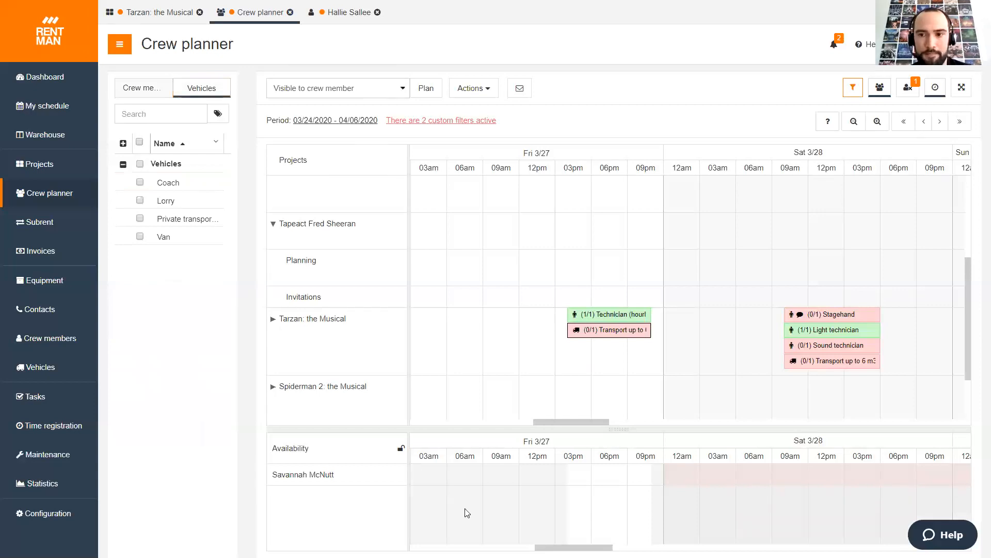
Select Tarzan: the Musical's Sound technician function on Sat 3/28 and mark the second, third and fifth freelancers in the crew list
{"action": "left_click_drag", "start_coordinate": [573, 421], "coordinate": [606, 421]}
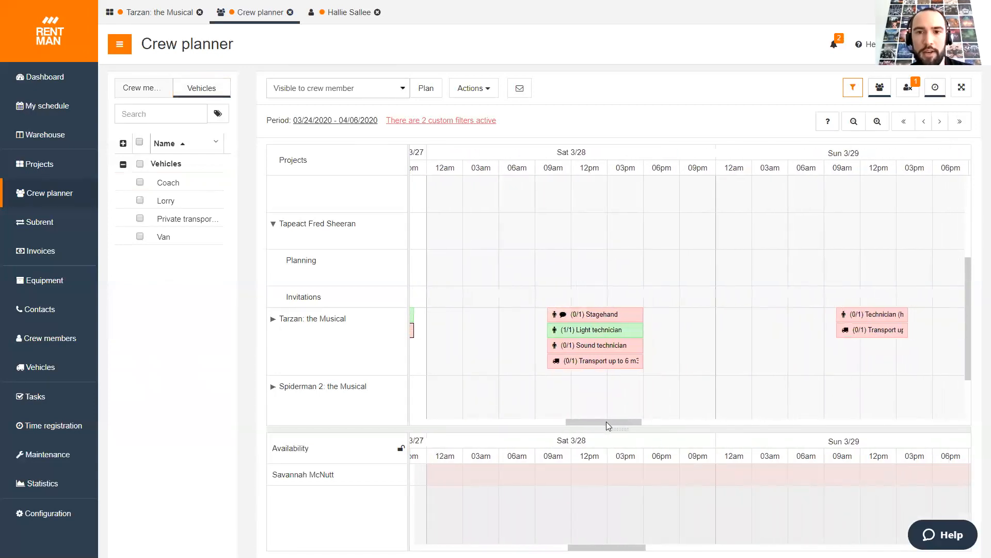
{"action": "mouse_move", "coordinate": [607, 362]}
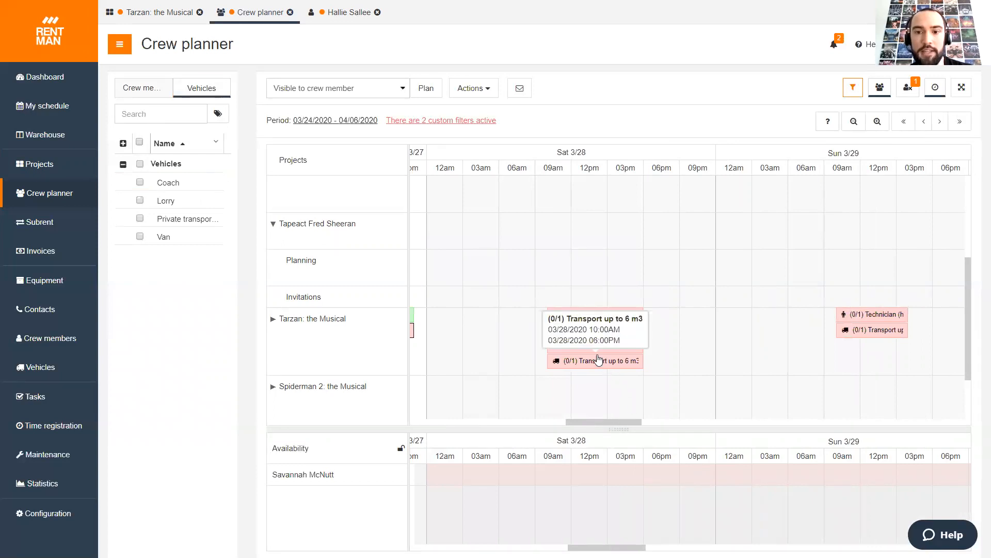
{"action": "left_click", "coordinate": [596, 352]}
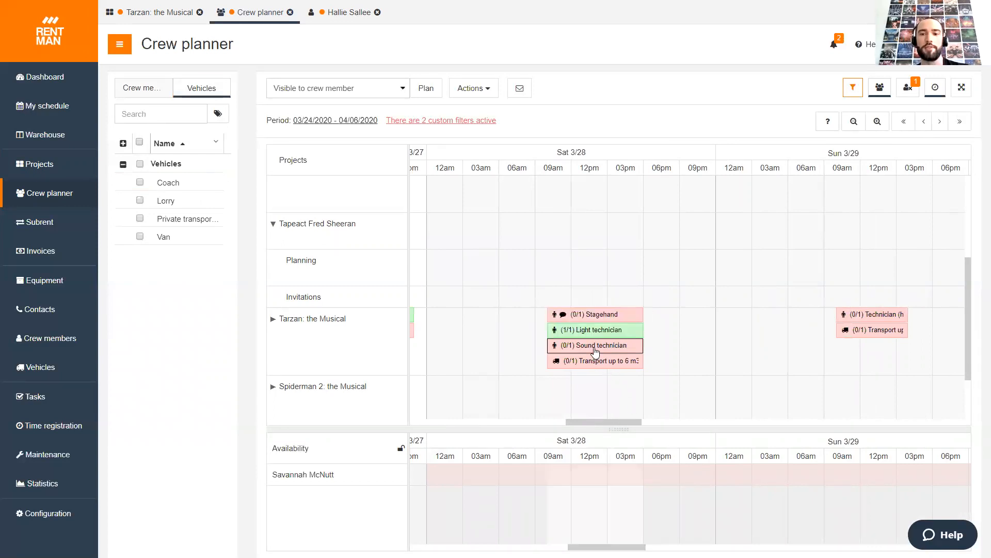
{"action": "left_click", "coordinate": [131, 83]}
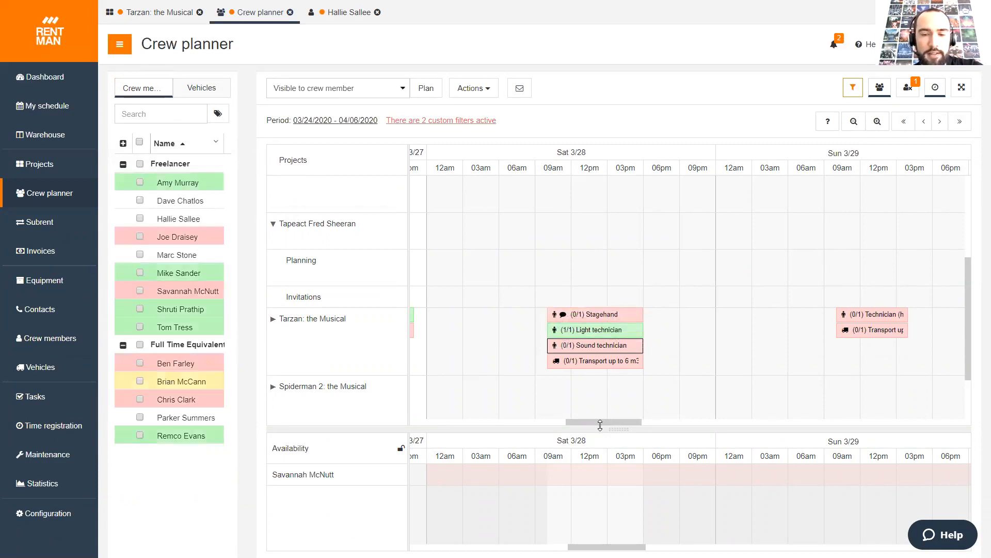
{"action": "scroll", "coordinate": [596, 423], "scroll_direction": "left", "scroll_amount": 4}
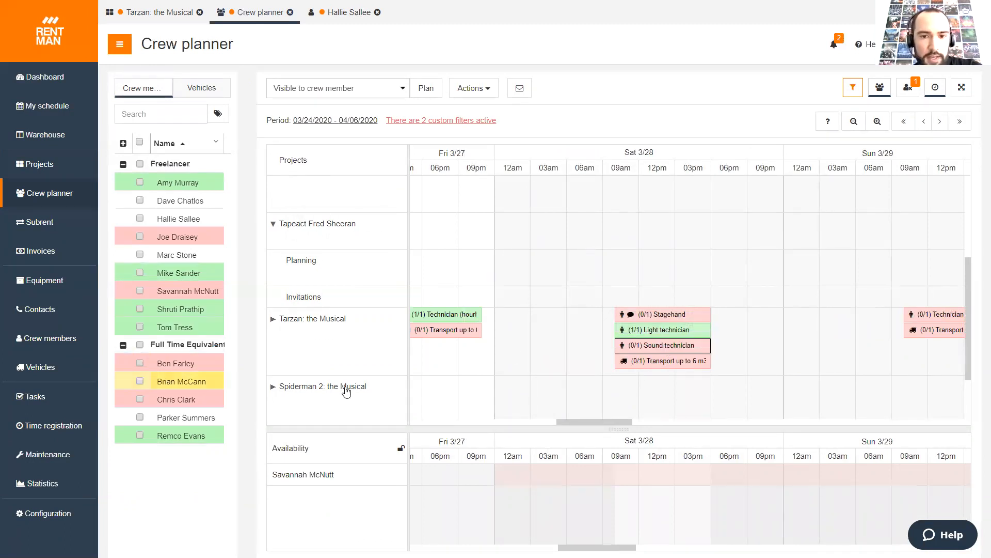
{"action": "left_click_drag", "start_coordinate": [969, 340], "coordinate": [970, 365]}
{"action": "left_click", "coordinate": [662, 262]}
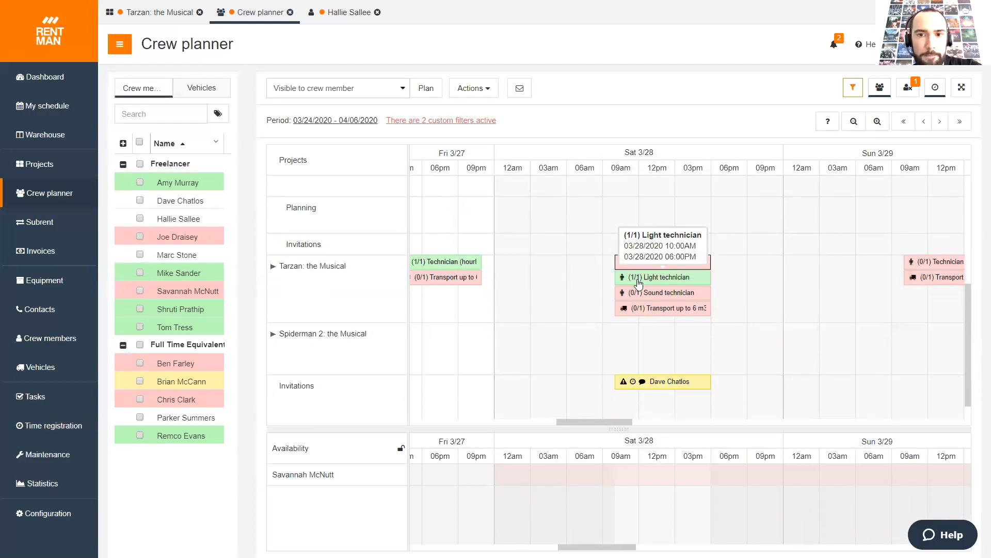
{"action": "left_click", "coordinate": [643, 299]}
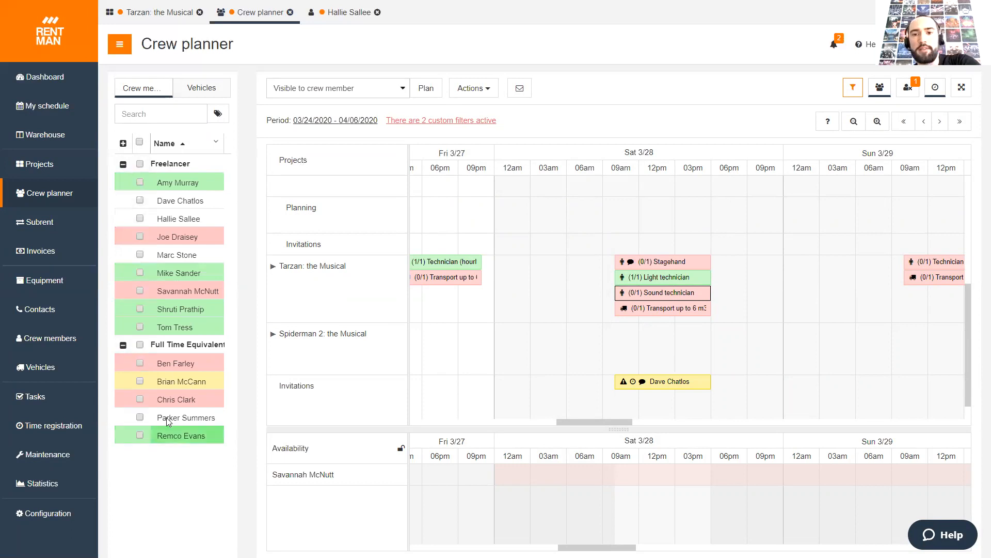
{"action": "left_click", "coordinate": [140, 201]}
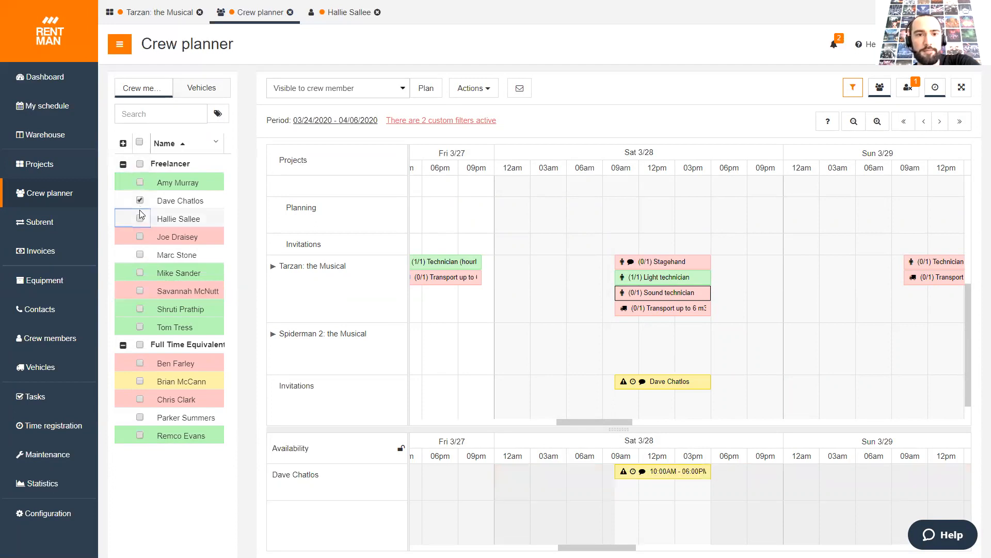
{"action": "left_click", "coordinate": [140, 255]}
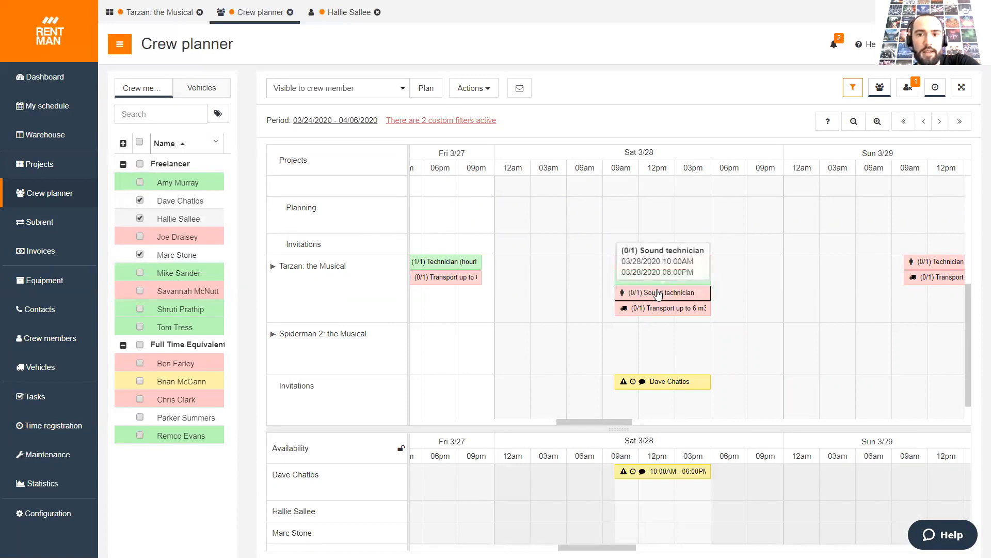
Start an invitation for the marked crew members with the action "After confirmation invisibly planned on function"
{"action": "left_click", "coordinate": [493, 88]}
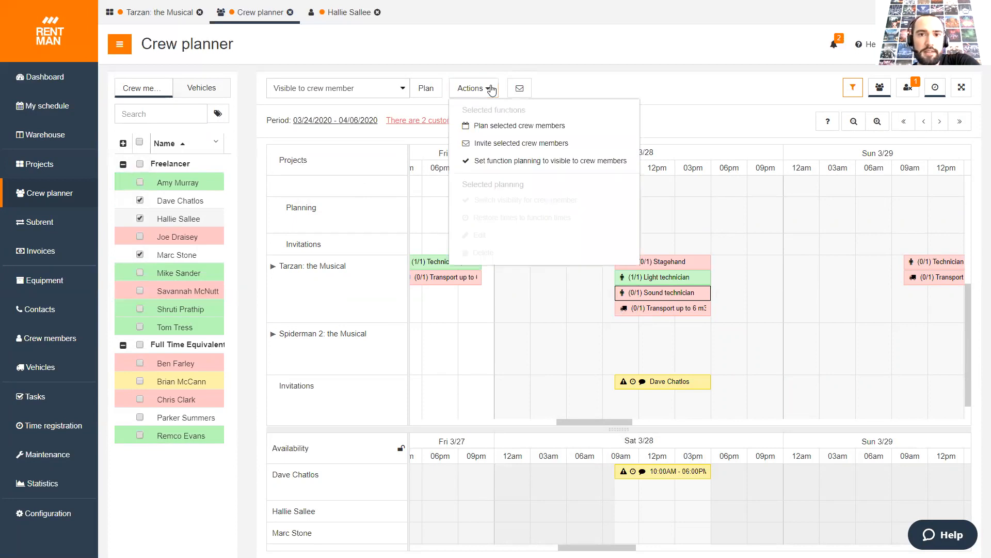
{"action": "left_click", "coordinate": [503, 143]}
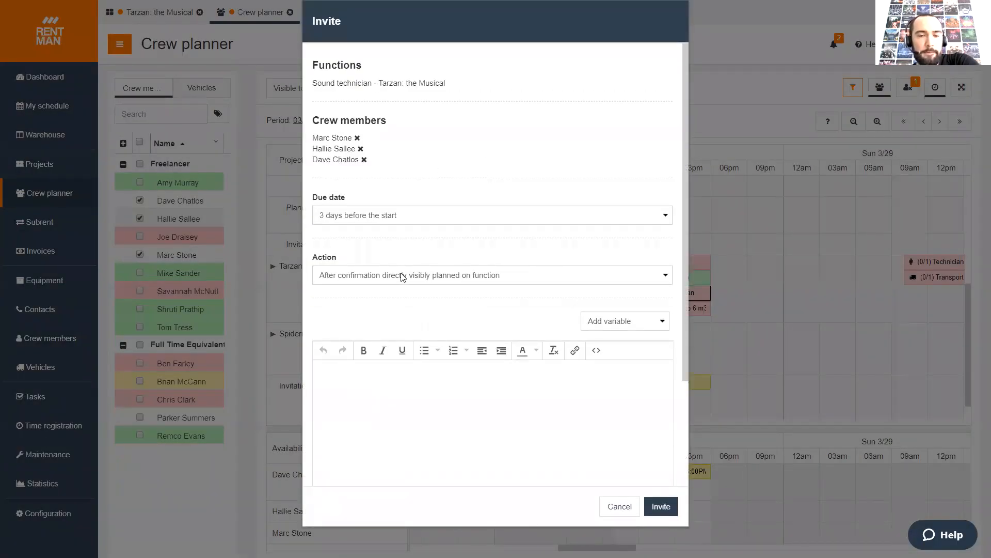
{"action": "left_click", "coordinate": [403, 276]}
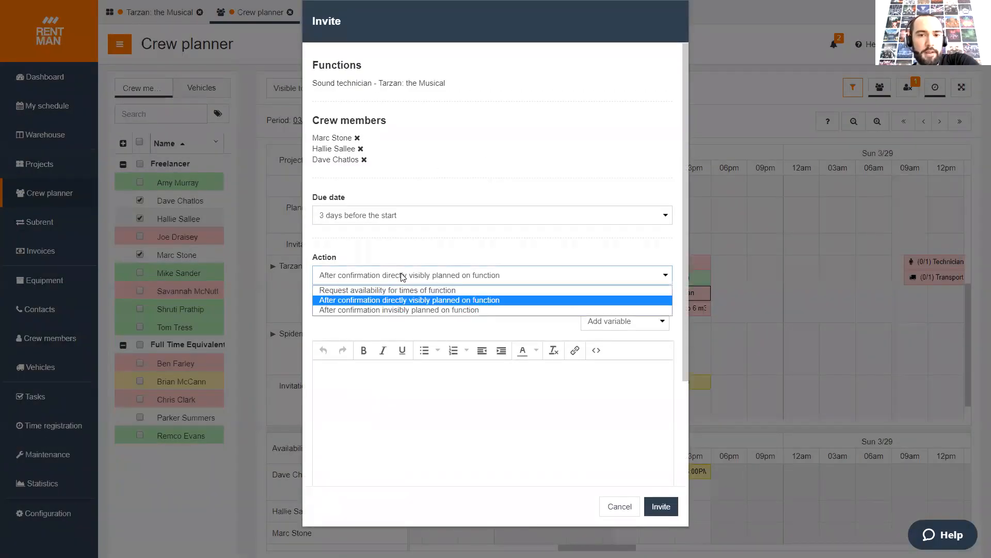
{"action": "left_click", "coordinate": [405, 309]}
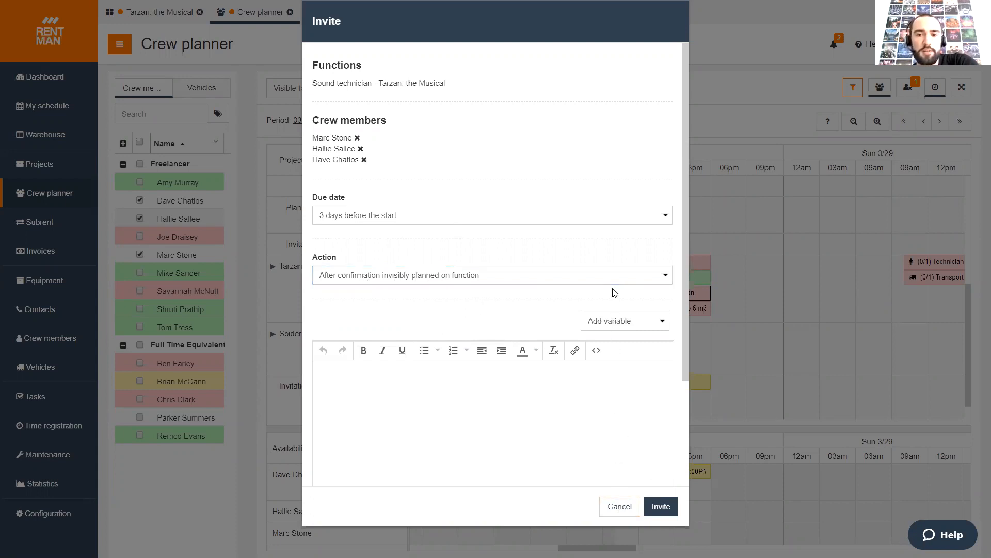
Load the Standard template into the invitation message and send the invitation to the marked freelancers
{"action": "left_click", "coordinate": [614, 319]}
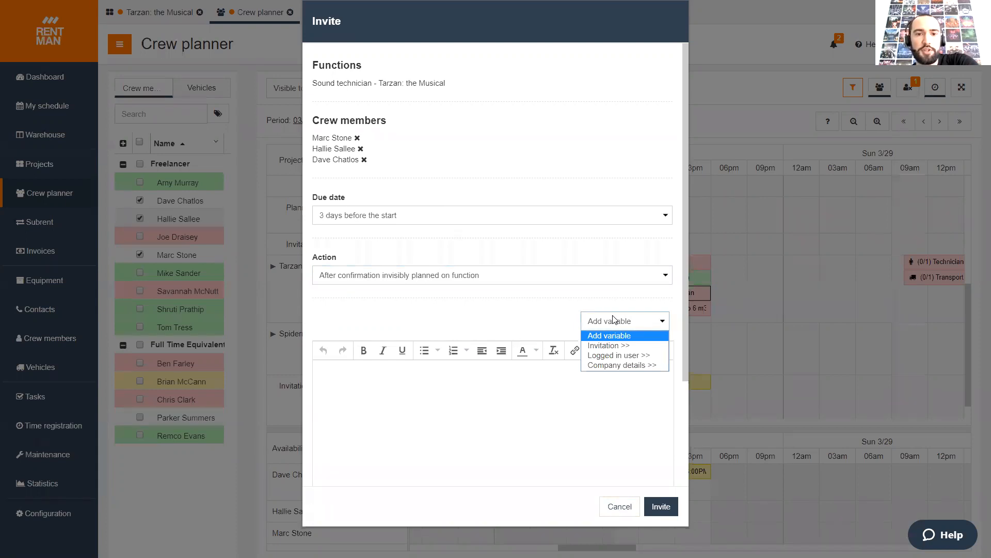
{"action": "left_click", "coordinate": [527, 328]}
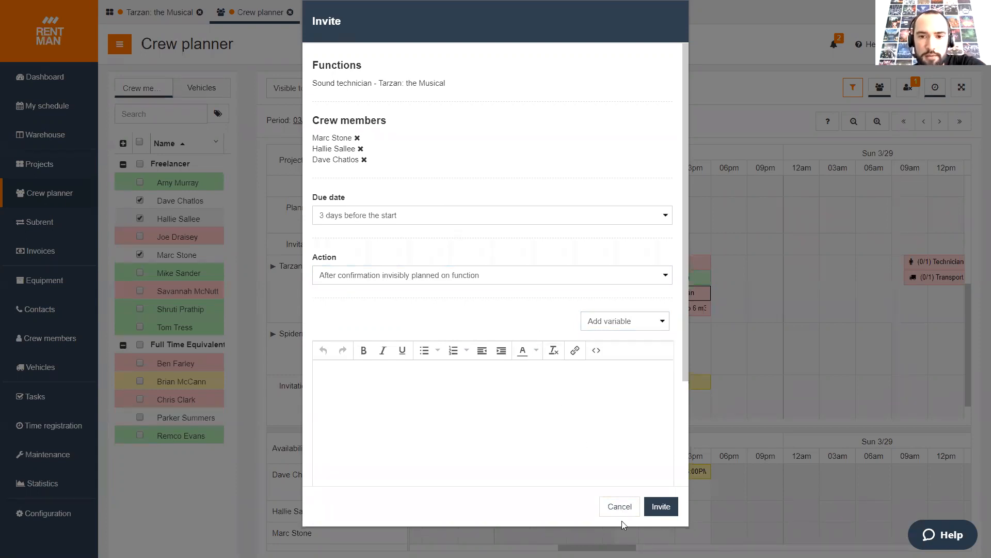
{"action": "scroll", "coordinate": [577, 401], "scroll_direction": "down", "scroll_amount": 3}
{"action": "left_click", "coordinate": [576, 400]}
{"action": "left_click", "coordinate": [556, 422]}
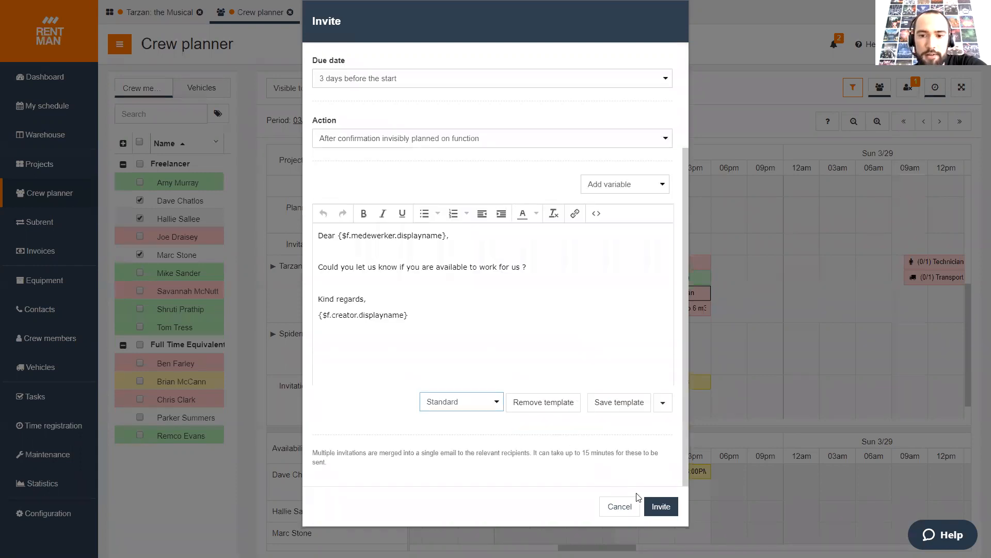
{"action": "left_click", "coordinate": [661, 507]}
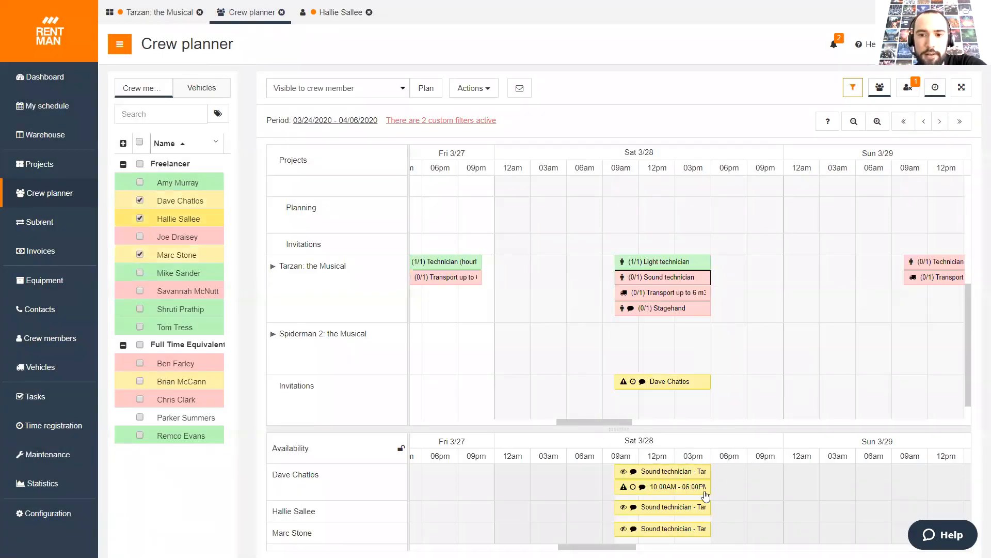
Check the response options for the open invitation on Sat 3/28 in the Invitations row
{"action": "left_click", "coordinate": [671, 384]}
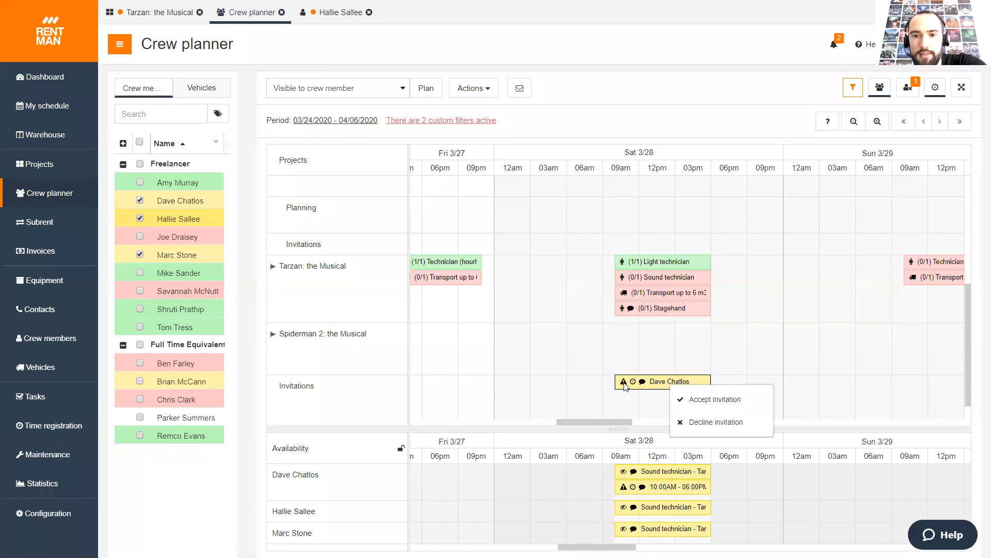
{"action": "left_click", "coordinate": [623, 420]}
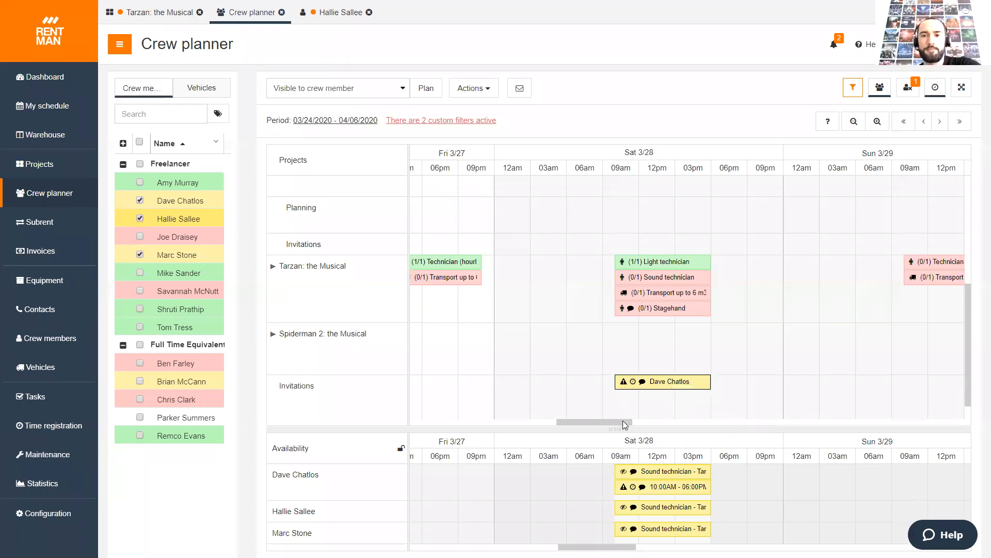
Unmark the invited freelancers in the crew list and mark the sixth, eighth and ninth freelancers instead
{"action": "left_click_drag", "start_coordinate": [623, 420], "coordinate": [777, 459]}
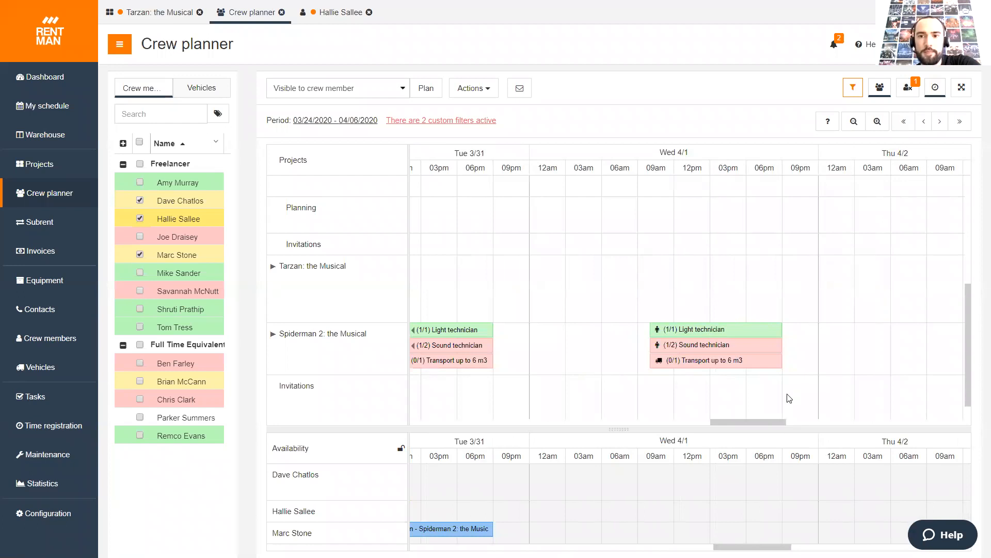
{"action": "scroll", "coordinate": [789, 398], "scroll_direction": "down", "scroll_amount": 1}
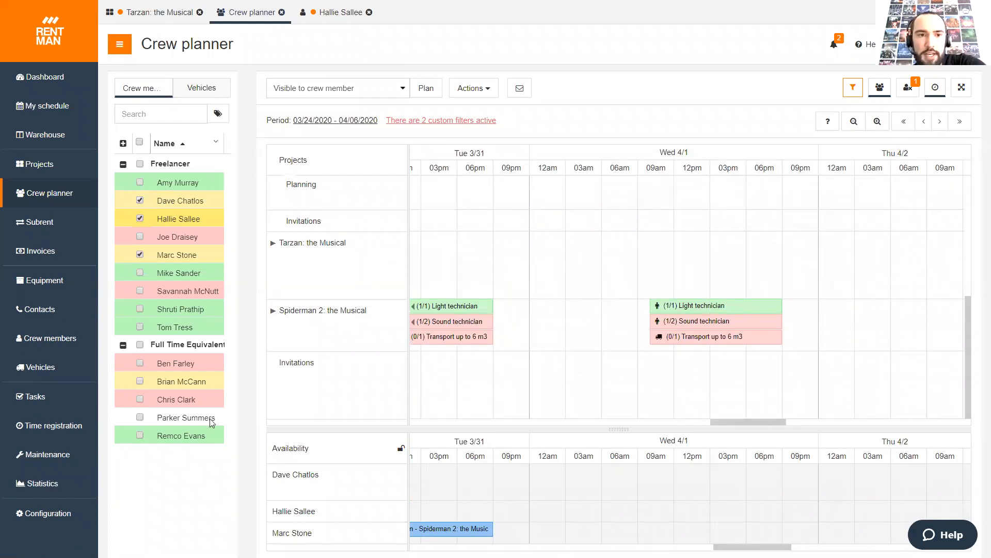
{"action": "left_click", "coordinate": [138, 219]}
{"action": "left_click", "coordinate": [140, 253]}
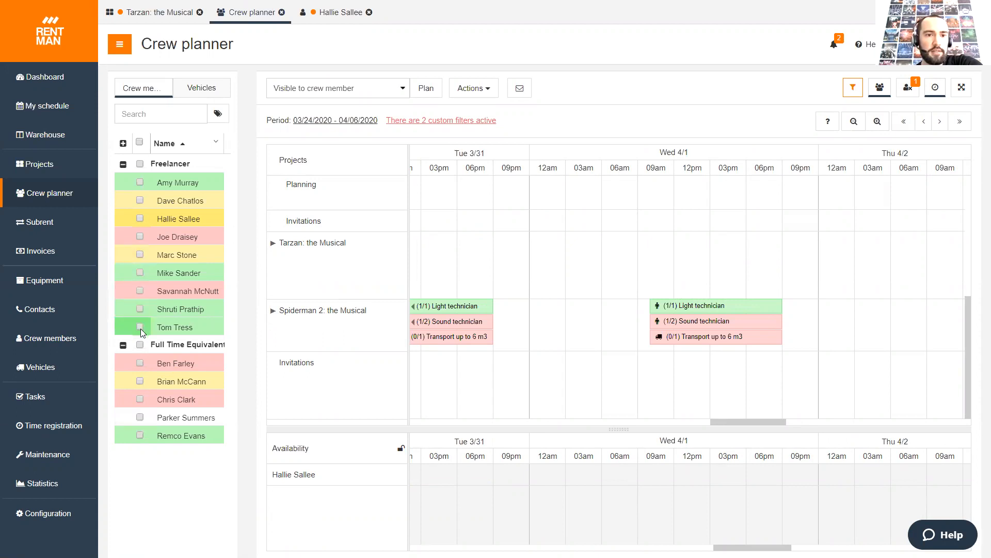
{"action": "left_click", "coordinate": [140, 309]}
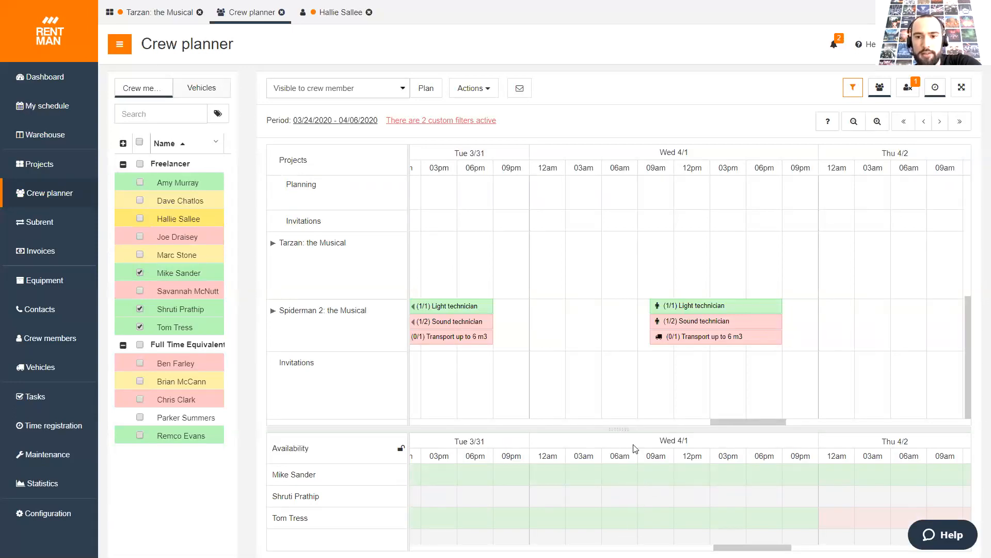
Mark all three selected freelancers as reserved from 01/04/2020 08:55 am until 02/04/2020 12:00 am
{"action": "left_click_drag", "start_coordinate": [639, 467], "coordinate": [819, 514]}
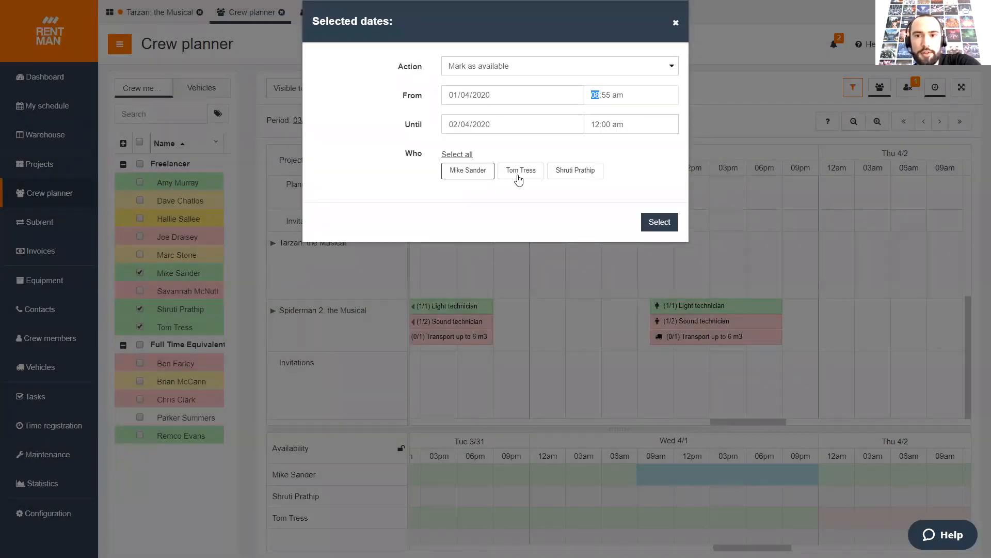
{"action": "left_click", "coordinate": [519, 178]}
{"action": "left_click", "coordinate": [555, 178]}
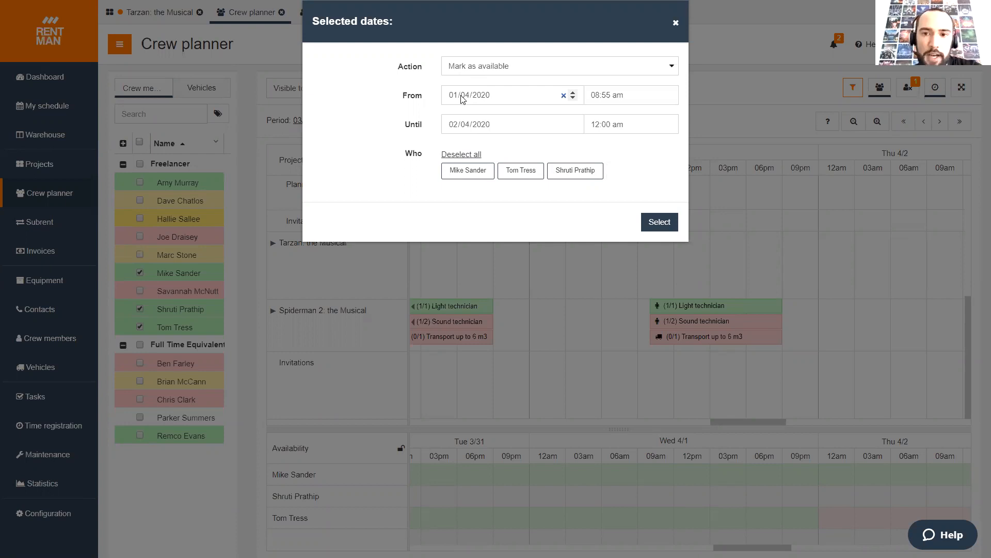
{"action": "left_click_drag", "start_coordinate": [403, 23], "coordinate": [228, 84]}
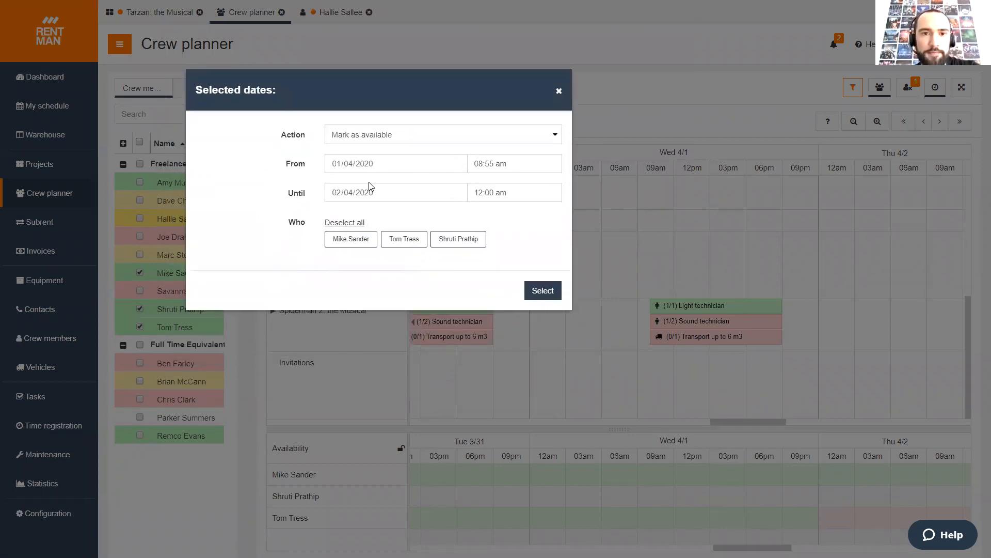
{"action": "left_click", "coordinate": [367, 137]}
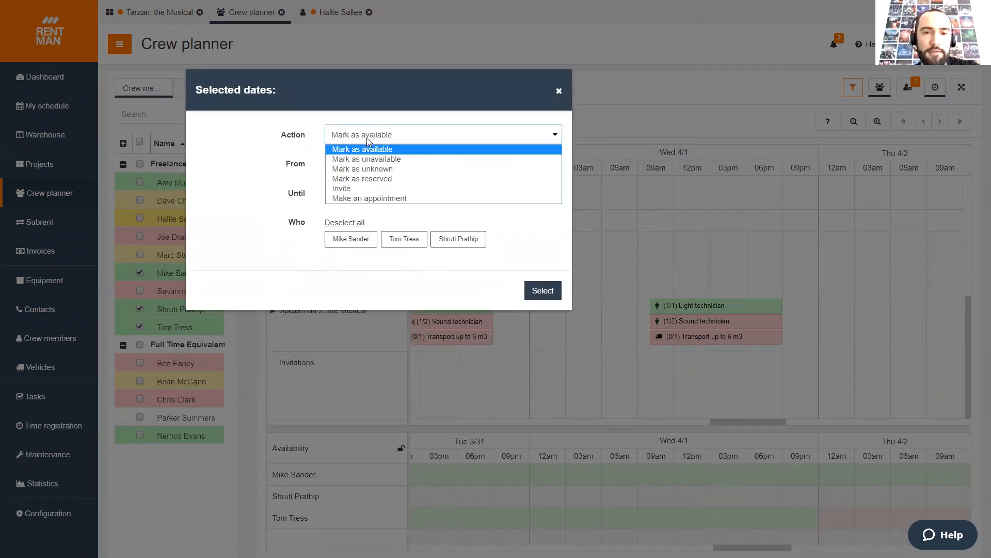
{"action": "left_click", "coordinate": [366, 176]}
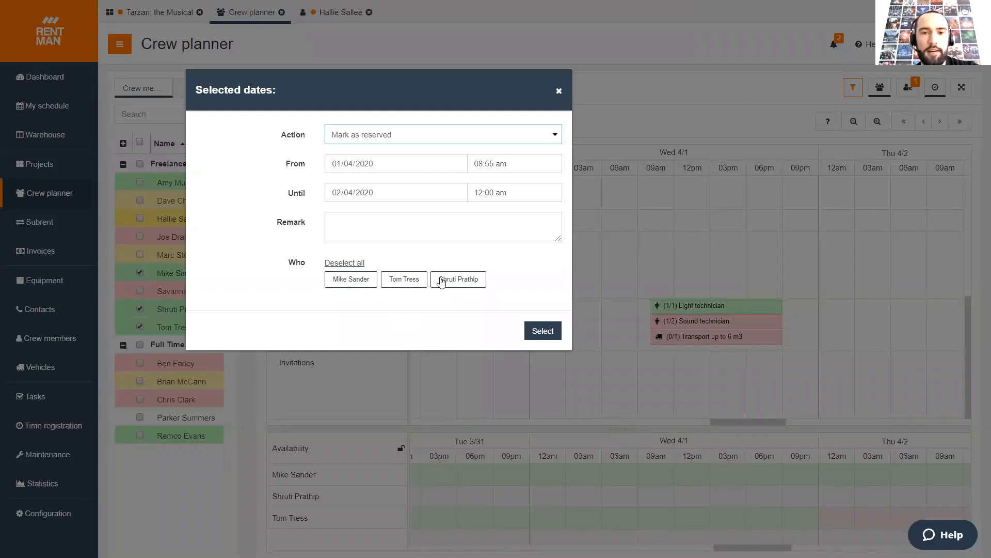
{"action": "left_click", "coordinate": [549, 335]}
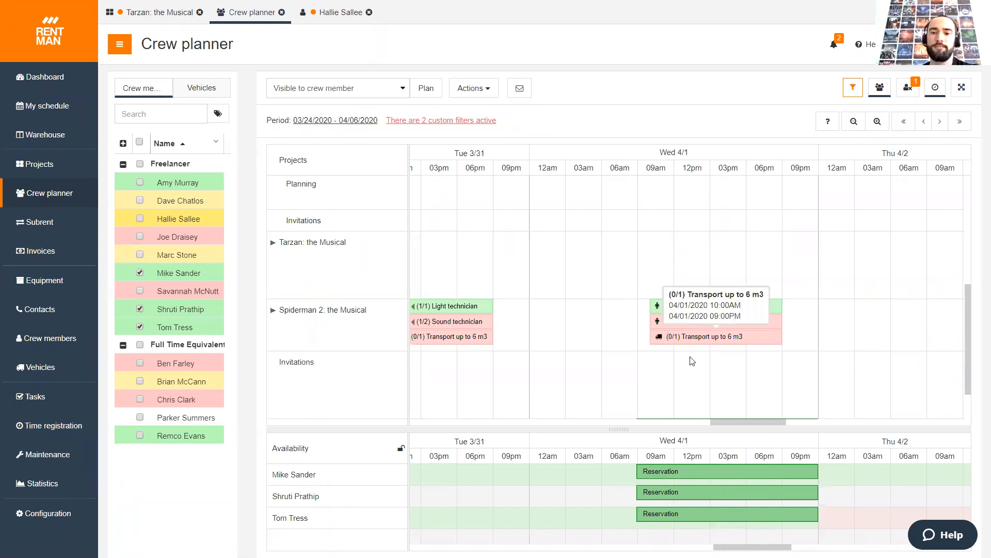
Show the crew planner's period, preset and filter settings beside the timeline
{"action": "left_click_drag", "start_coordinate": [753, 546], "coordinate": [515, 547]}
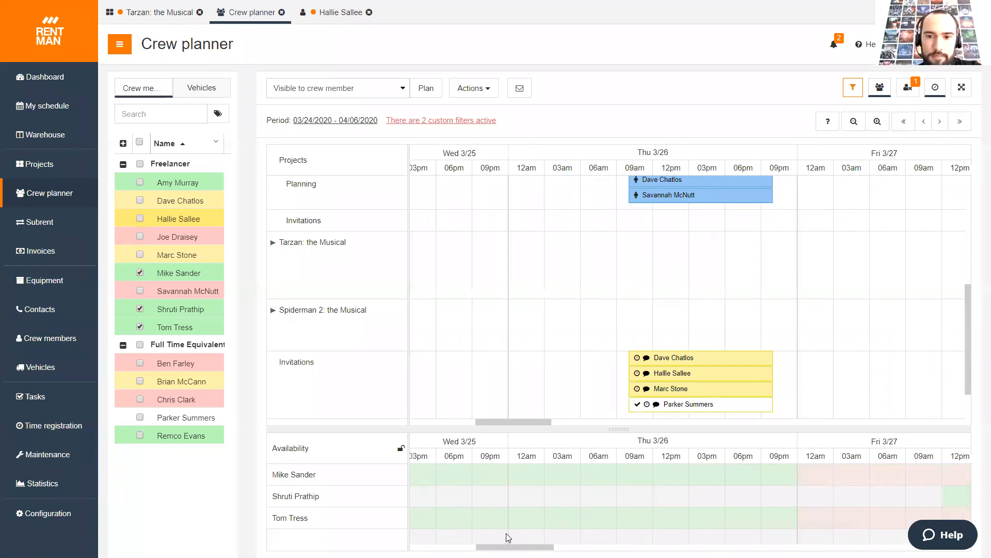
{"action": "left_click_drag", "start_coordinate": [515, 547], "coordinate": [496, 547]}
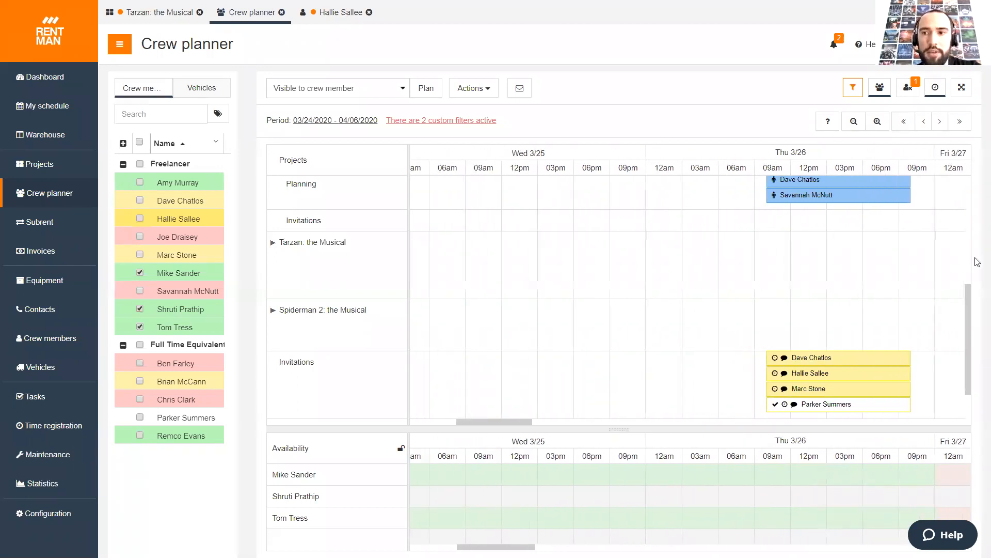
{"action": "left_click_drag", "start_coordinate": [965, 336], "coordinate": [971, 272]}
{"action": "scroll", "coordinate": [364, 316], "scroll_direction": "down", "scroll_amount": 5}
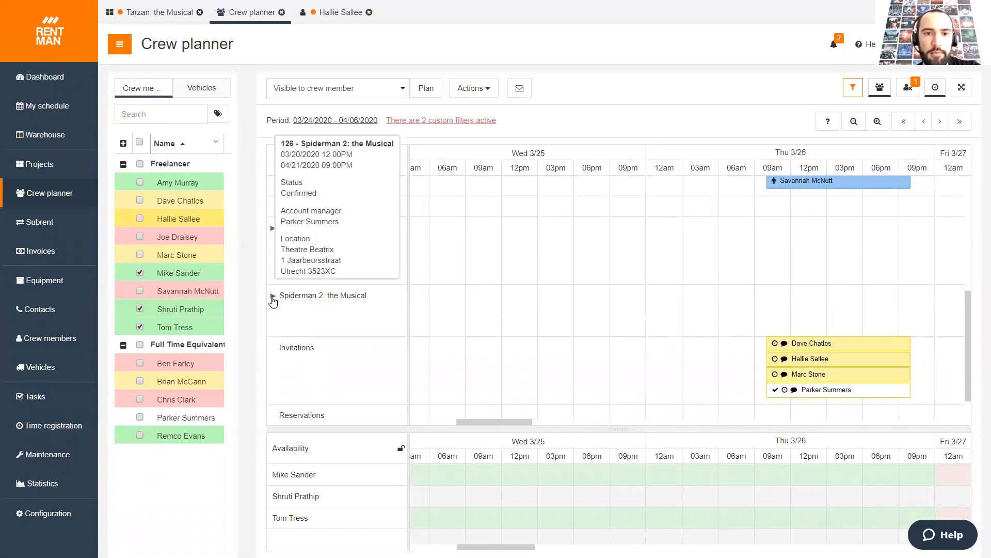
{"action": "scroll", "coordinate": [274, 305], "scroll_direction": "up", "scroll_amount": 3}
{"action": "scroll", "coordinate": [275, 301], "scroll_direction": "up", "scroll_amount": 1}
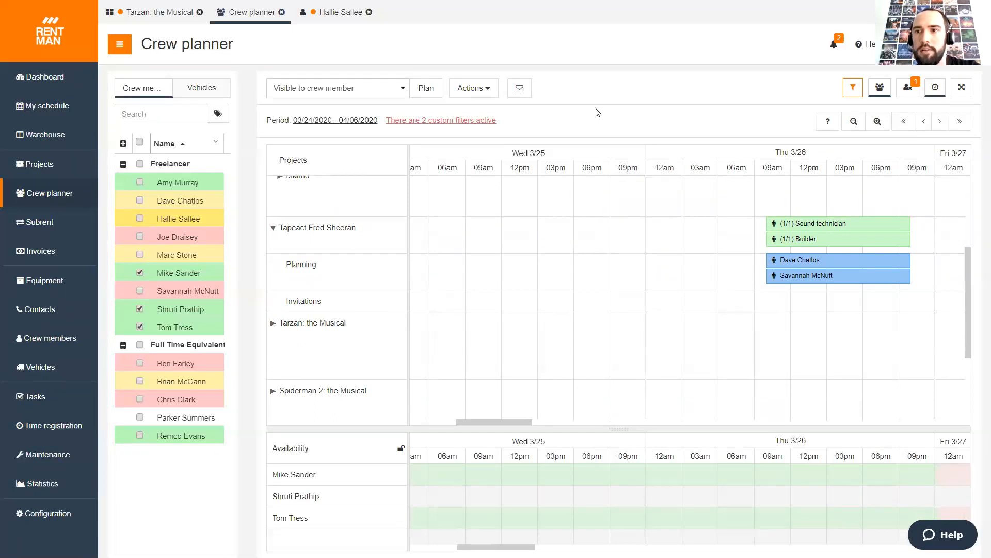
{"action": "right_click", "coordinate": [853, 87]}
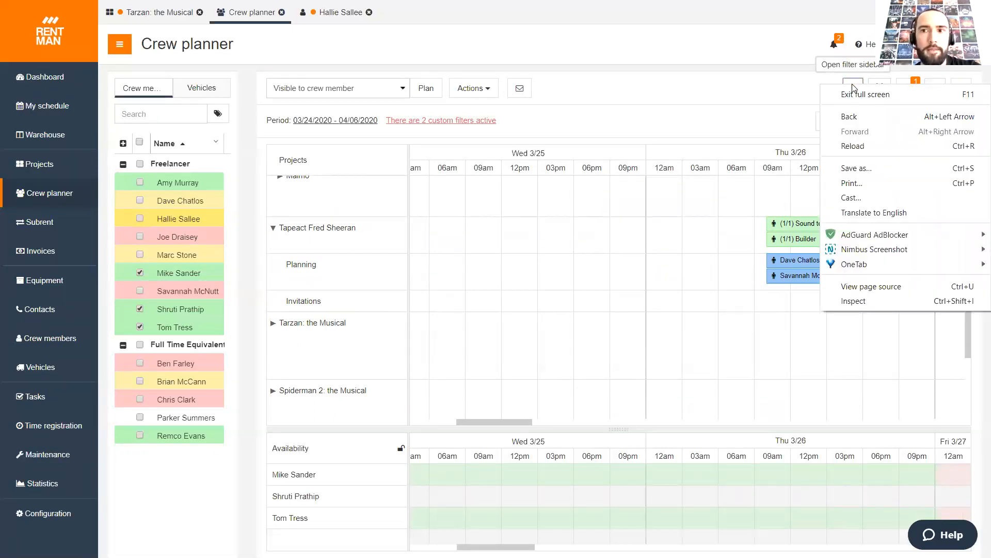
{"action": "left_click", "coordinate": [852, 87]}
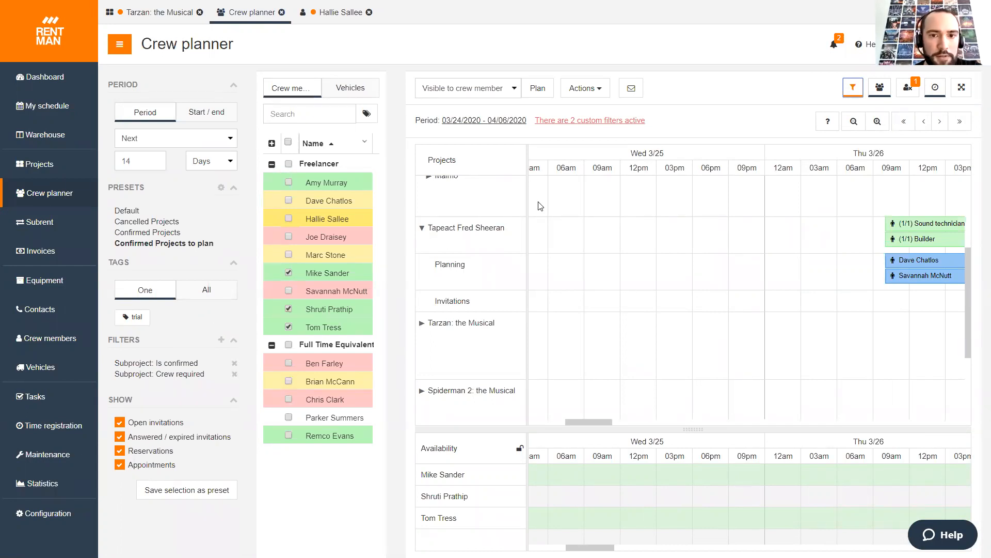
Collapse the Tour band Wow and Tapeact Fred Sheeran projects in the project list
{"action": "scroll", "coordinate": [484, 308], "scroll_direction": "down", "scroll_amount": 3}
{"action": "scroll", "coordinate": [483, 309], "scroll_direction": "up", "scroll_amount": 5}
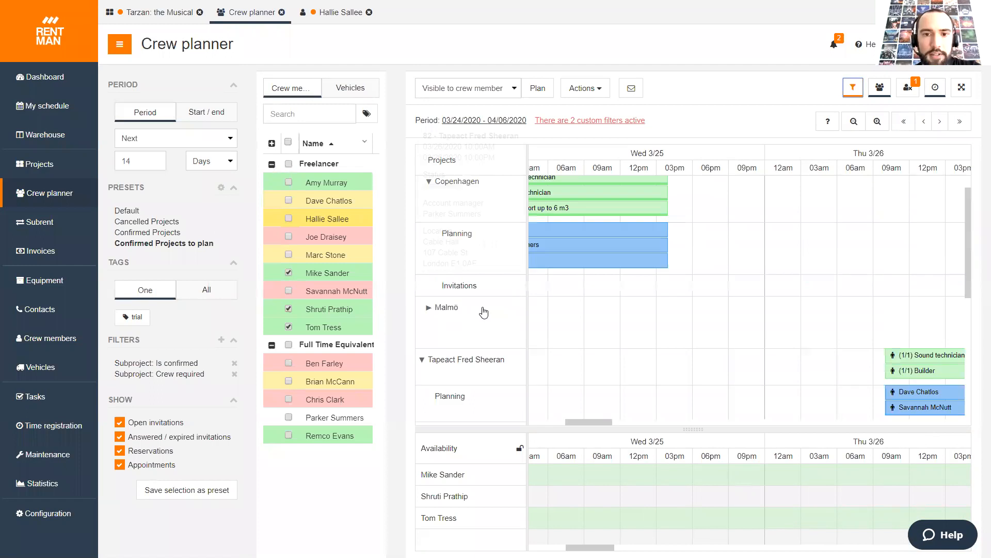
{"action": "scroll", "coordinate": [484, 311], "scroll_direction": "up", "scroll_amount": 1}
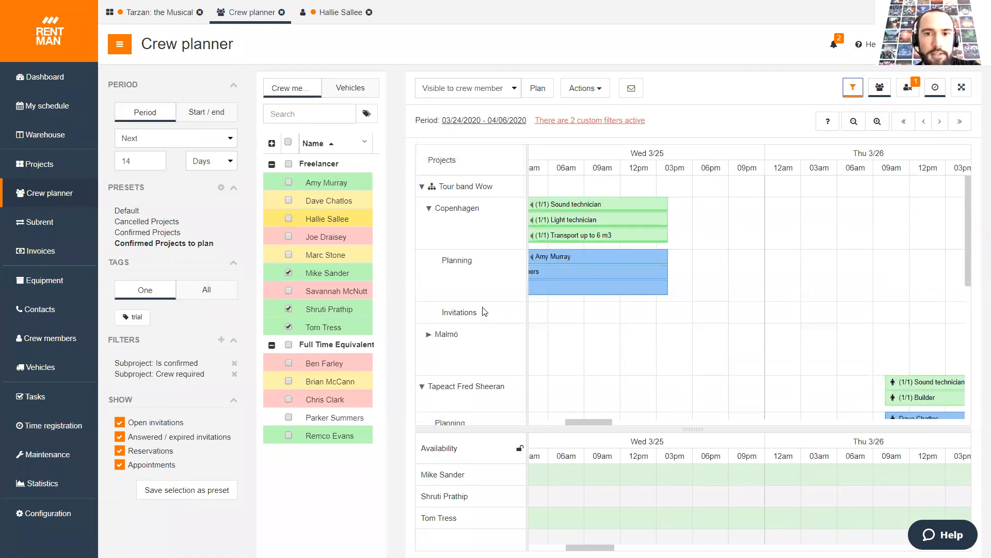
{"action": "left_click", "coordinate": [422, 187]}
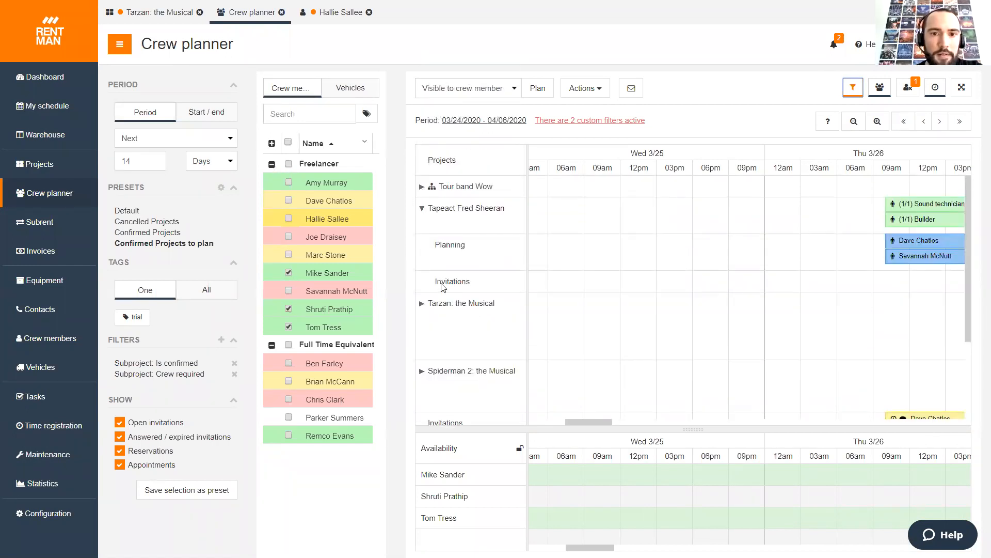
{"action": "left_click", "coordinate": [422, 210]}
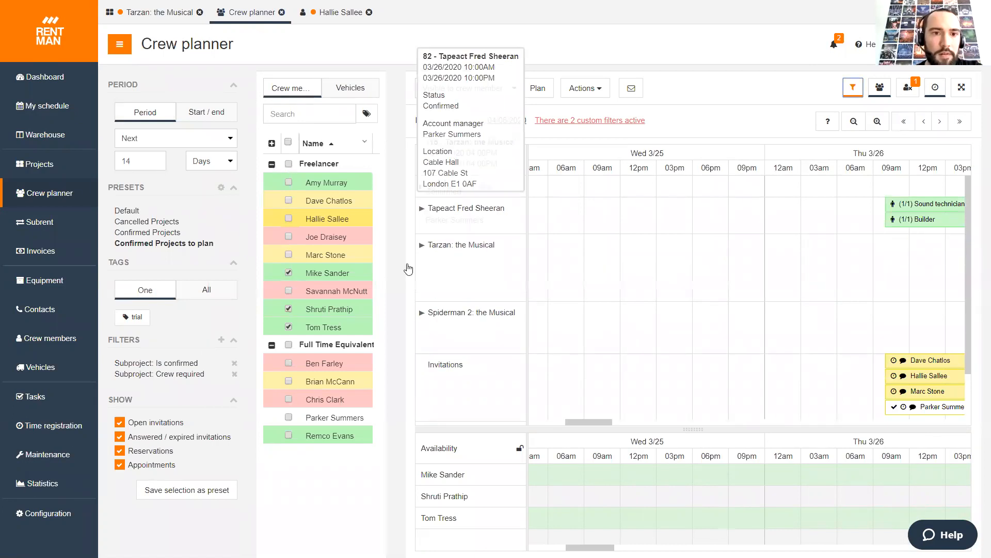
Add a filter that limits the planner to subprojects whose project is equal to Tarzan: the Musical
{"action": "left_click", "coordinate": [220, 341]}
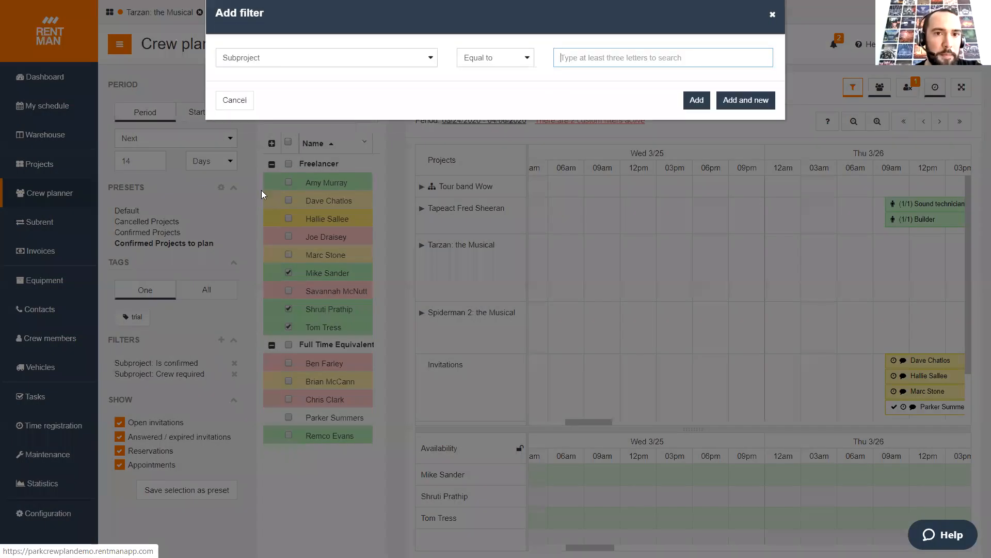
{"action": "left_click", "coordinate": [270, 66]}
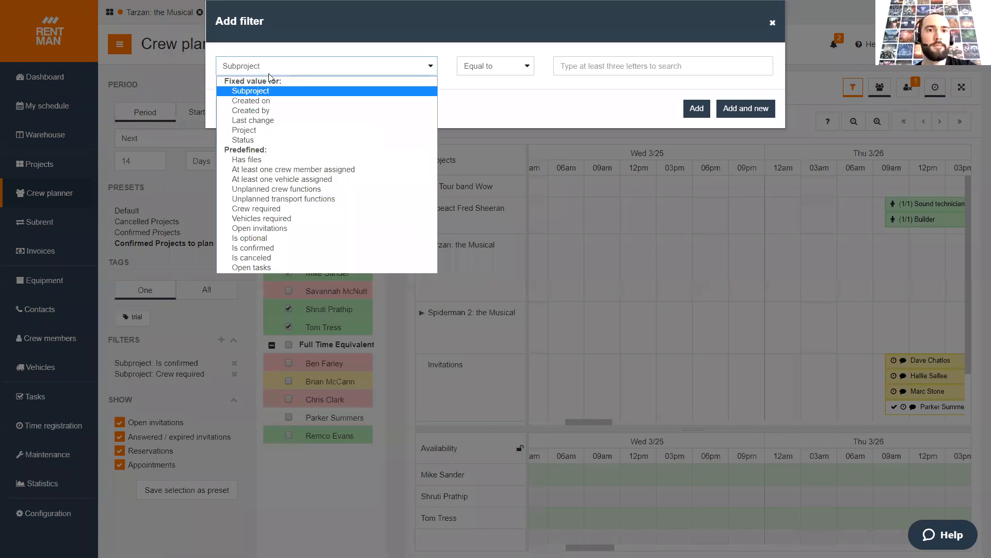
{"action": "left_click", "coordinate": [269, 129]}
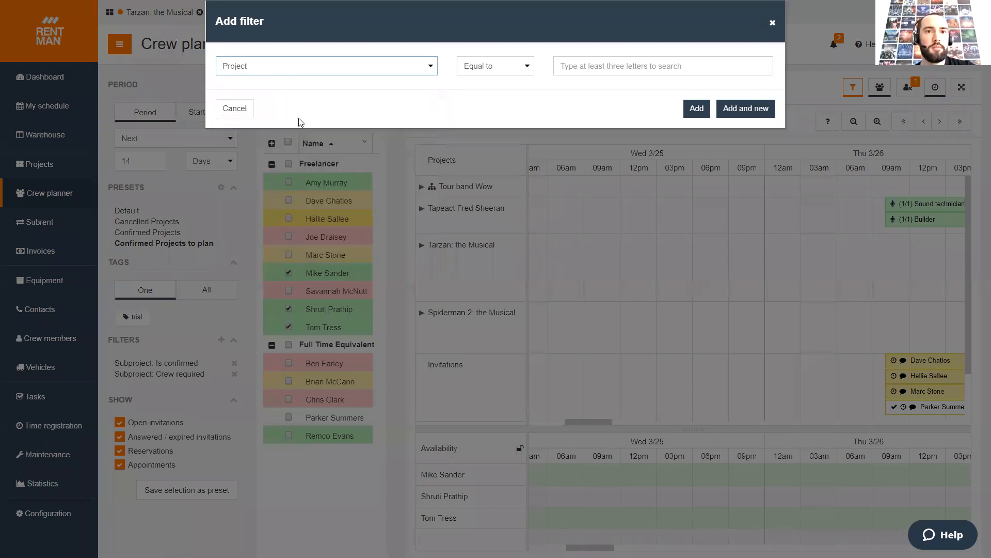
{"action": "left_click", "coordinate": [603, 66]}
{"action": "type", "text": "tarzan"}
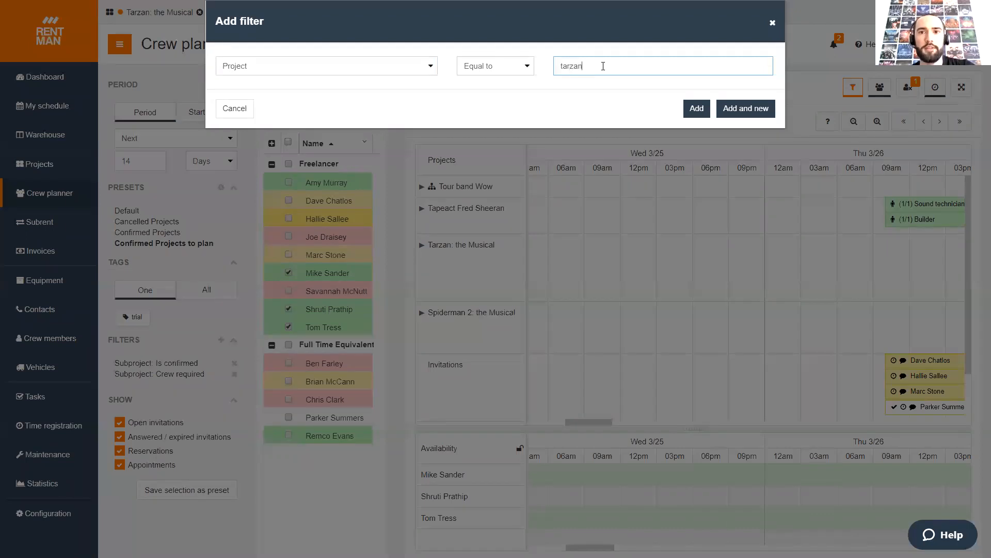
{"action": "left_click", "coordinate": [596, 87]}
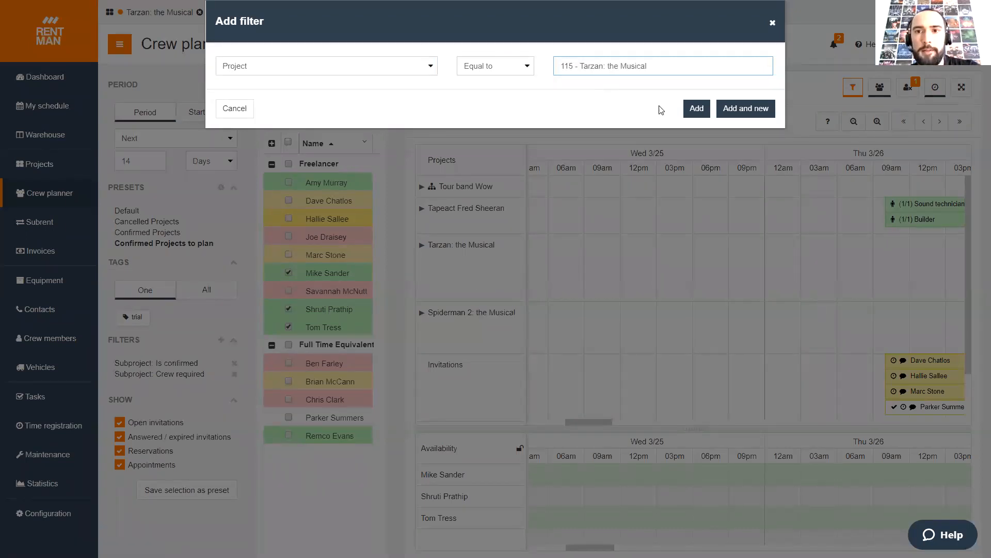
{"action": "left_click", "coordinate": [694, 109]}
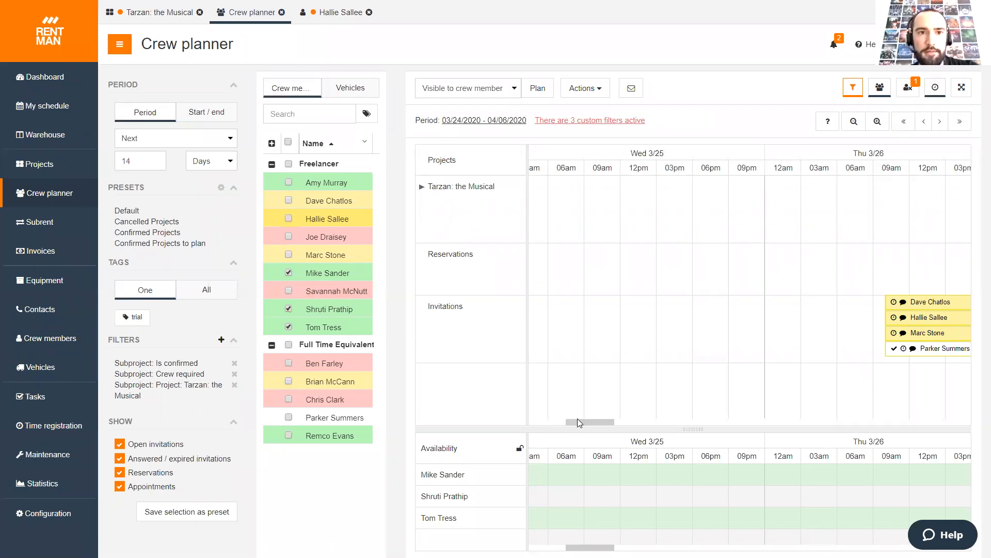
Hide the filter settings and bring Tarzan: the Musical's functions on Fri 3/27 and Sat 3/28 into view
{"action": "left_click", "coordinate": [853, 88]}
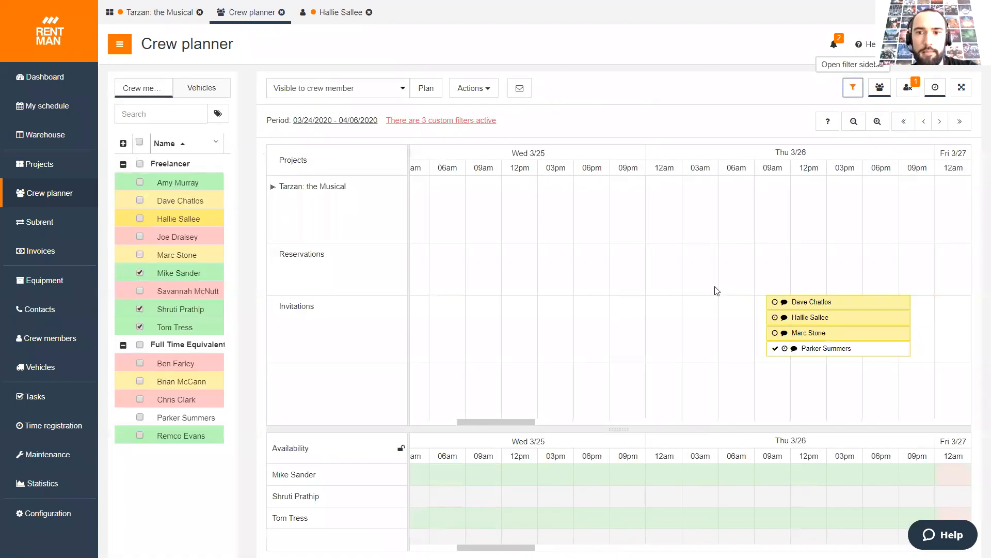
{"action": "left_click_drag", "start_coordinate": [491, 422], "coordinate": [522, 421]}
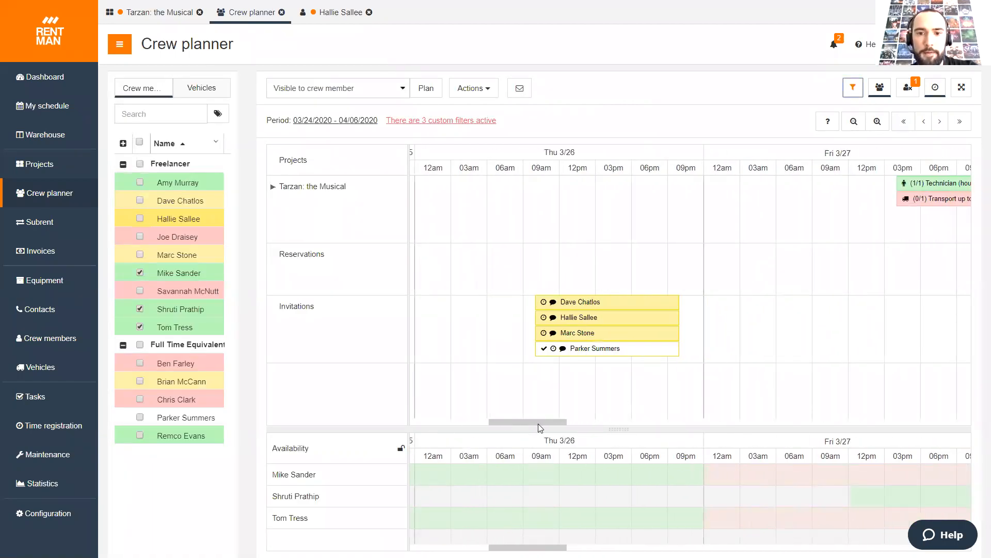
{"action": "left_click_drag", "start_coordinate": [537, 422], "coordinate": [589, 422]}
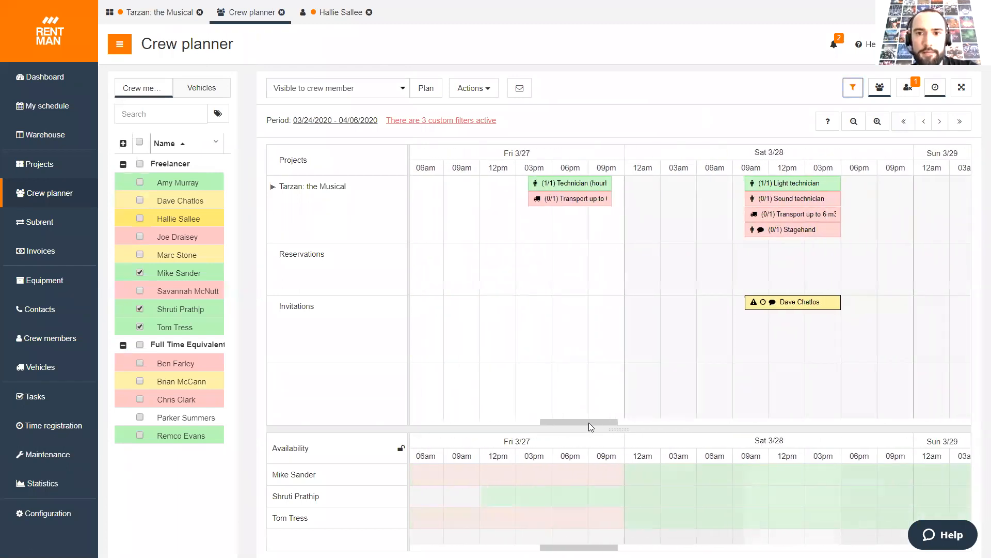
Plan the Lorry on Tarzan: the Musical's transport function on Fri 3/27
{"action": "left_click", "coordinate": [572, 209]}
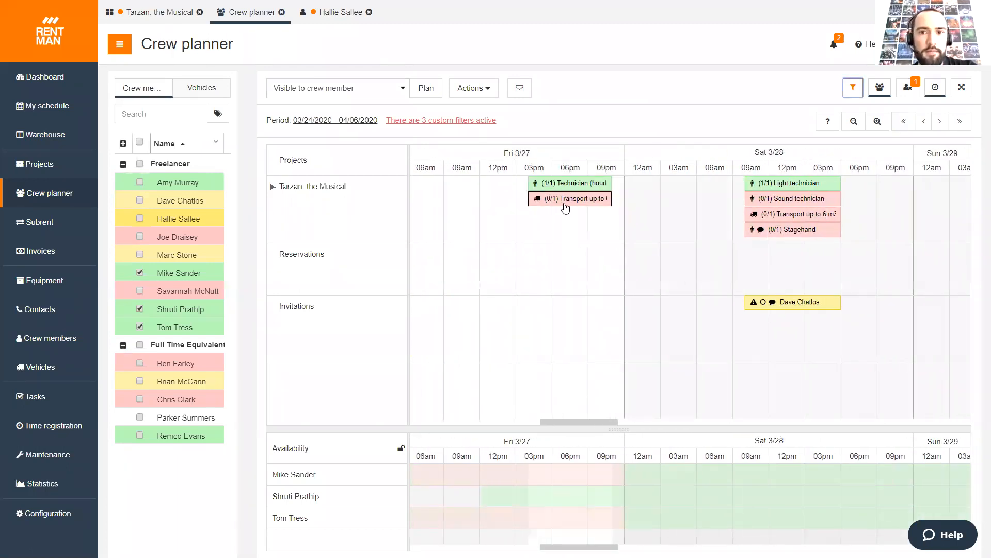
{"action": "left_click", "coordinate": [209, 90]}
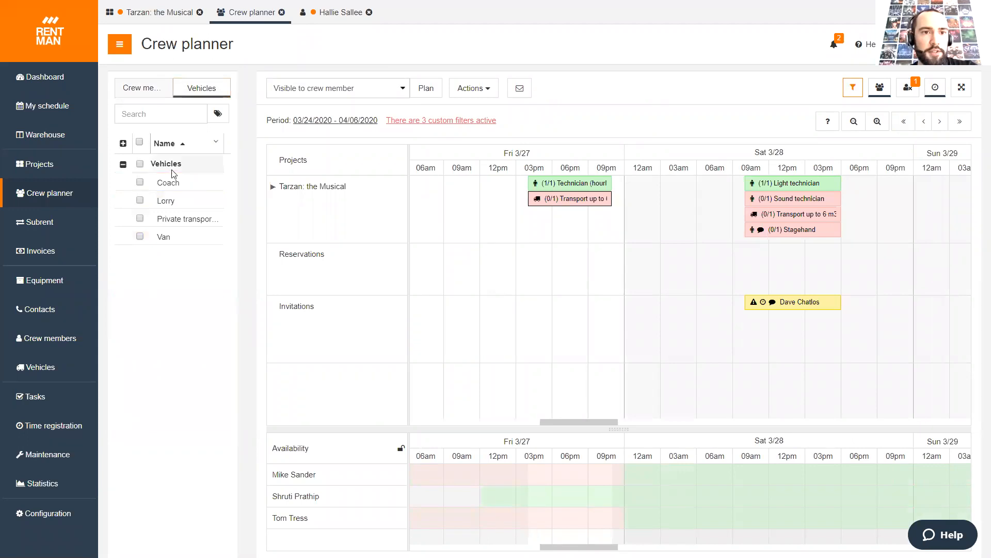
{"action": "left_click", "coordinate": [170, 201]}
{"action": "double_click", "coordinate": [172, 201]}
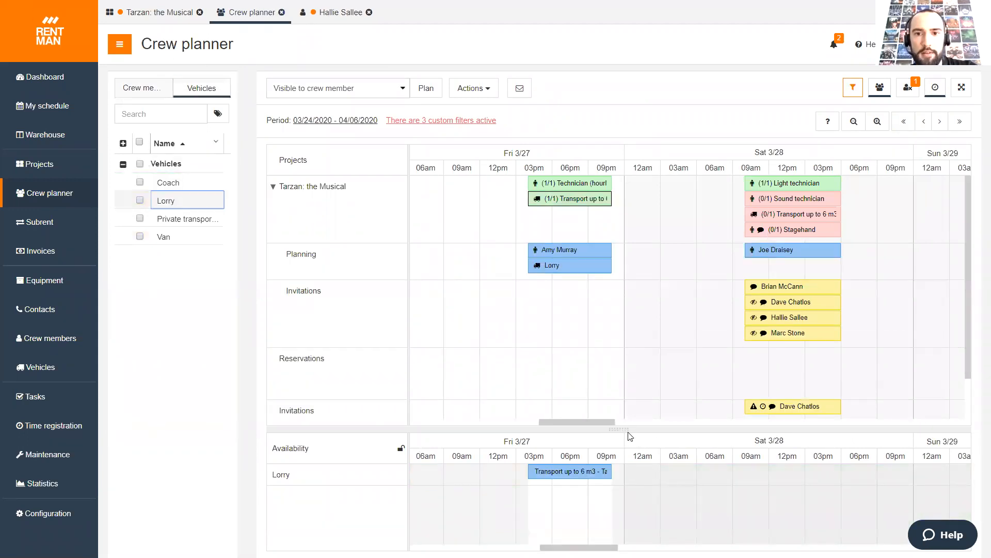
Plan the second listed freelancer as Sound technician for Tarzan: the Musical on Sat 3/28
{"action": "left_click_drag", "start_coordinate": [599, 422], "coordinate": [630, 421]}
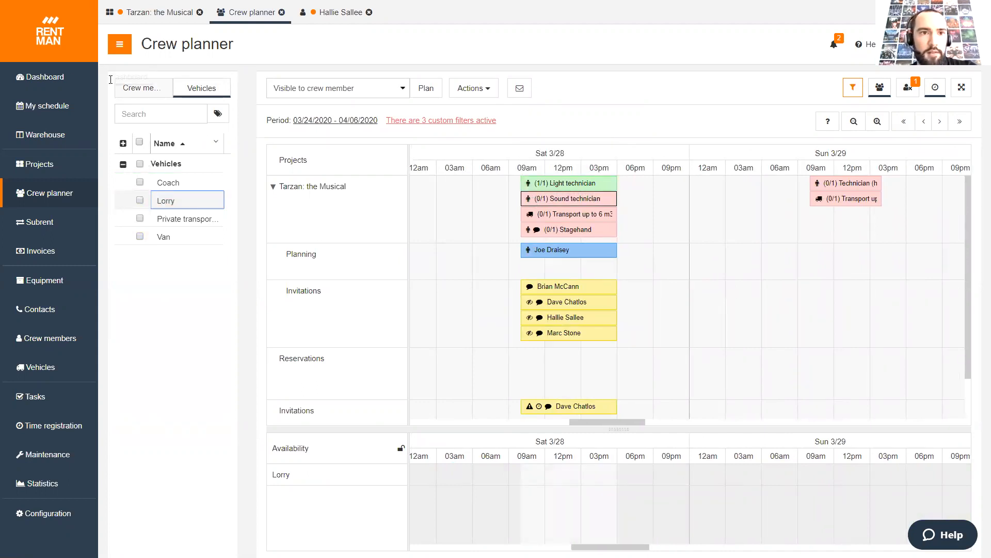
{"action": "left_click", "coordinate": [134, 89]}
{"action": "double_click", "coordinate": [182, 202]}
Plan the Coach on the Transport up to 6 m3 function on Sat 3/28
{"action": "left_click", "coordinate": [556, 220]}
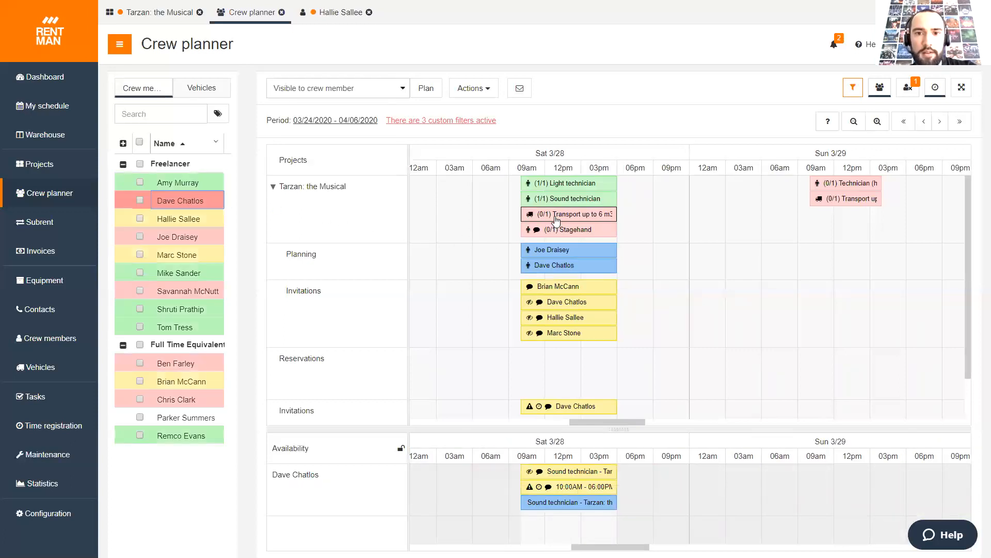
{"action": "left_click", "coordinate": [178, 89]}
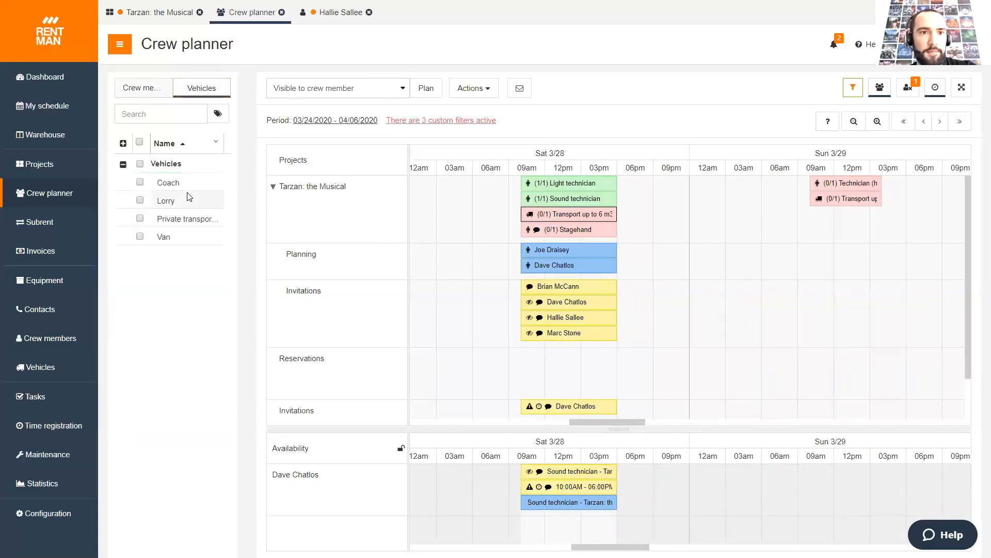
{"action": "double_click", "coordinate": [186, 183]}
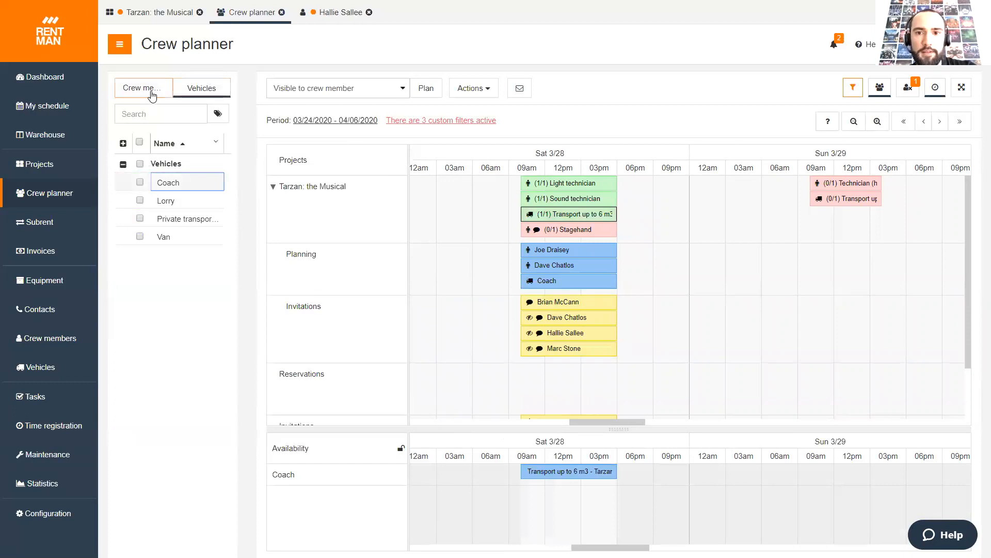
Plan the full-time crew member invited as stagehand on the Stagehand function on Sat 3/28
{"action": "left_click", "coordinate": [151, 88]}
{"action": "left_click", "coordinate": [558, 229]}
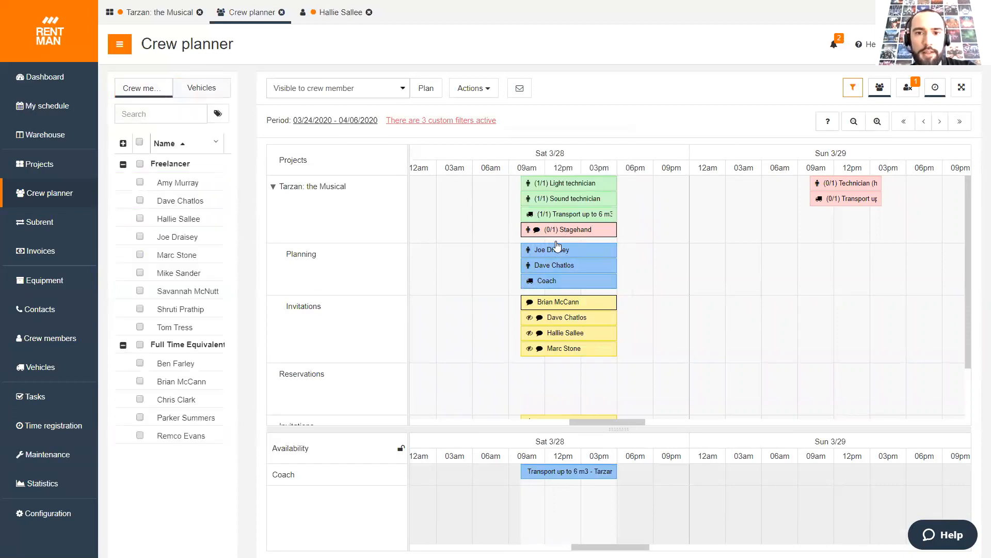
{"action": "double_click", "coordinate": [168, 383]}
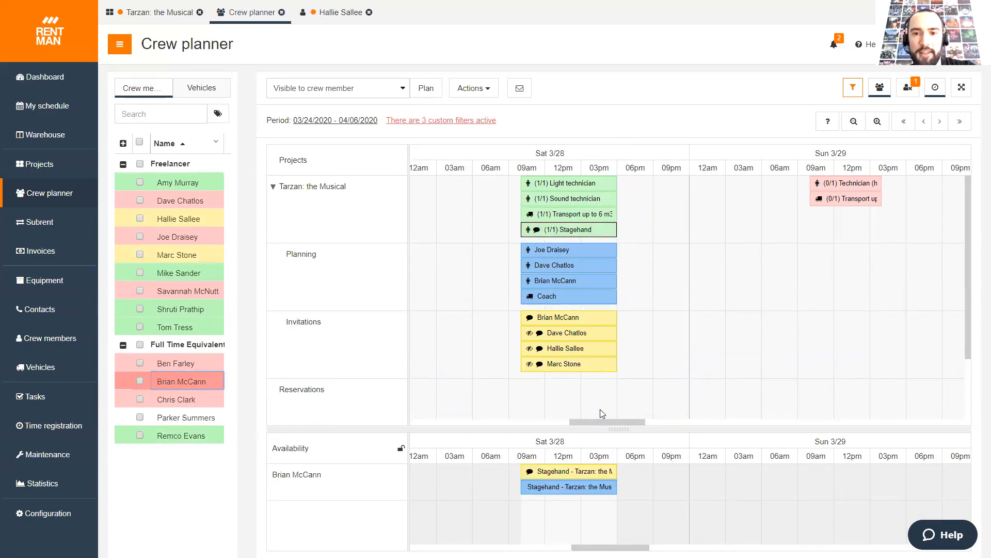
Select the Technician function on Sun 3/29 and limit the crew list to members tagged lighttechnician
{"action": "left_click_drag", "start_coordinate": [612, 423], "coordinate": [665, 422]}
{"action": "left_click", "coordinate": [491, 183]}
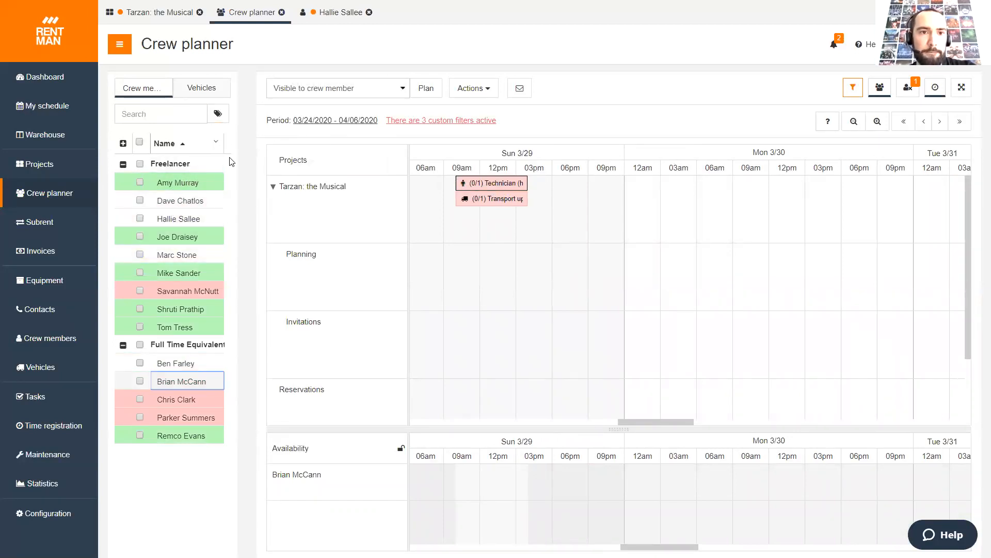
{"action": "left_click", "coordinate": [218, 113]}
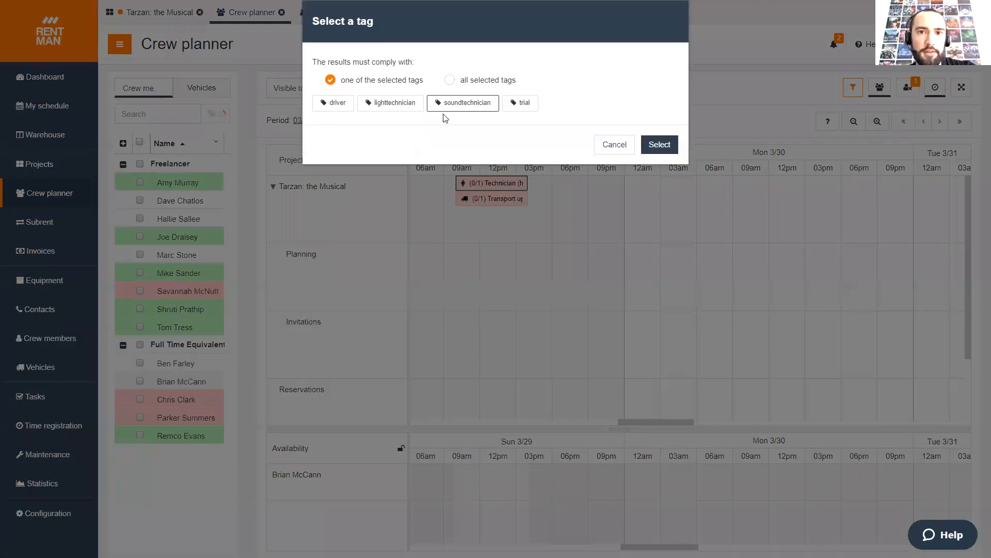
{"action": "left_click", "coordinate": [411, 106]}
{"action": "left_click", "coordinate": [670, 147]}
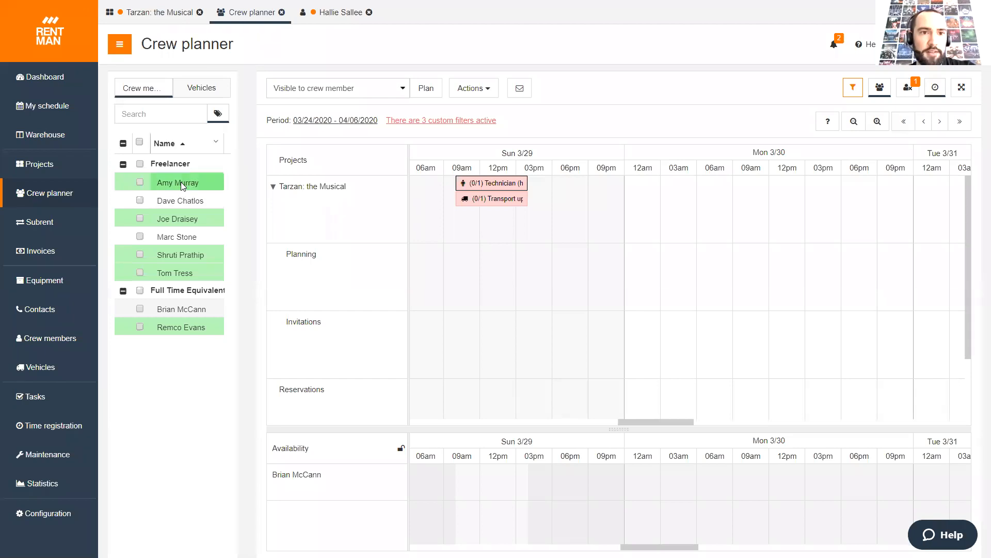
{"action": "left_click", "coordinate": [181, 181]}
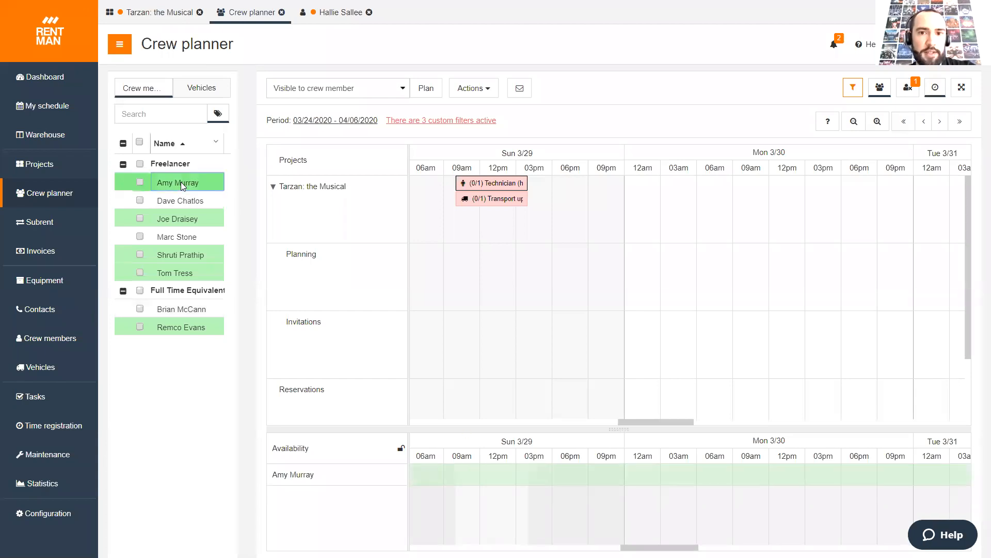
{"action": "left_click", "coordinate": [493, 204]}
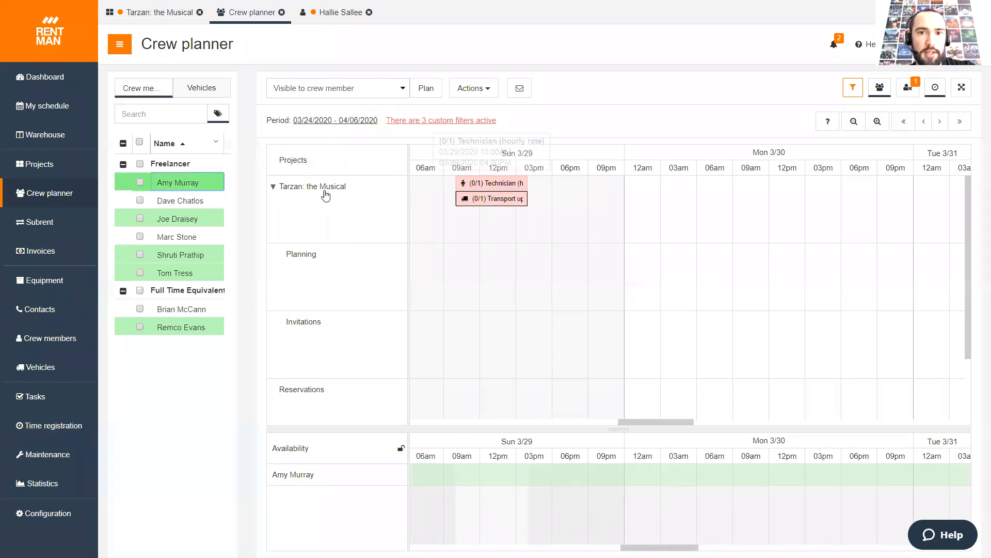
{"action": "double_click", "coordinate": [164, 183]}
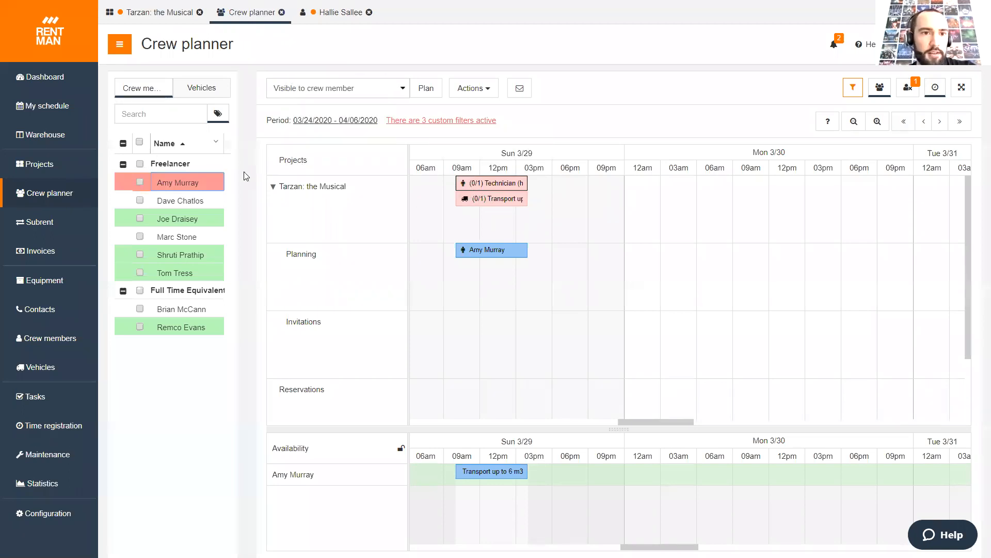
{"action": "left_click", "coordinate": [170, 183]}
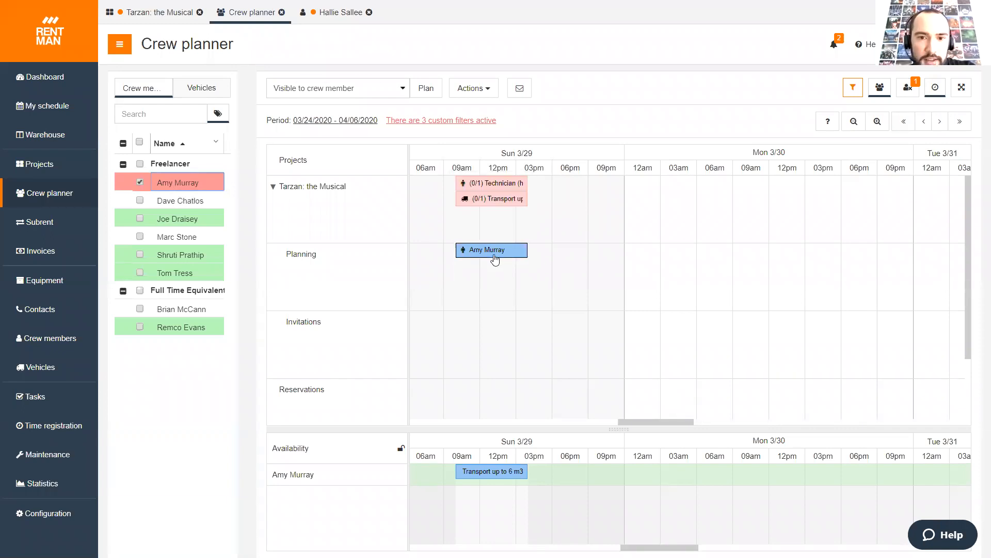
{"action": "right_click", "coordinate": [495, 253]}
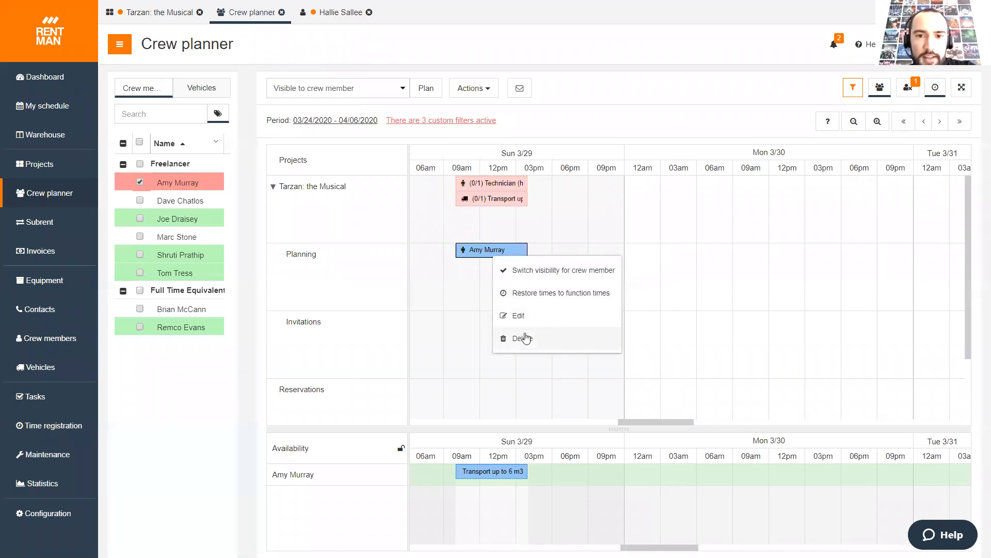
{"action": "left_click", "coordinate": [527, 336]}
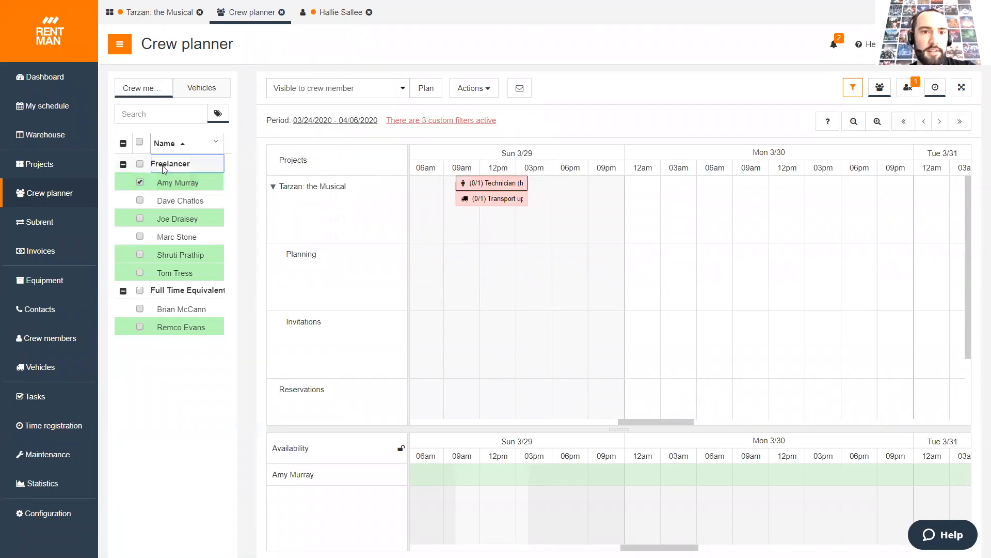
Plan the first listed freelancer on the Technician function on Sun 3/29 and the Lorry on that day's transport function
{"action": "double_click", "coordinate": [163, 181]}
{"action": "left_click", "coordinate": [511, 206]}
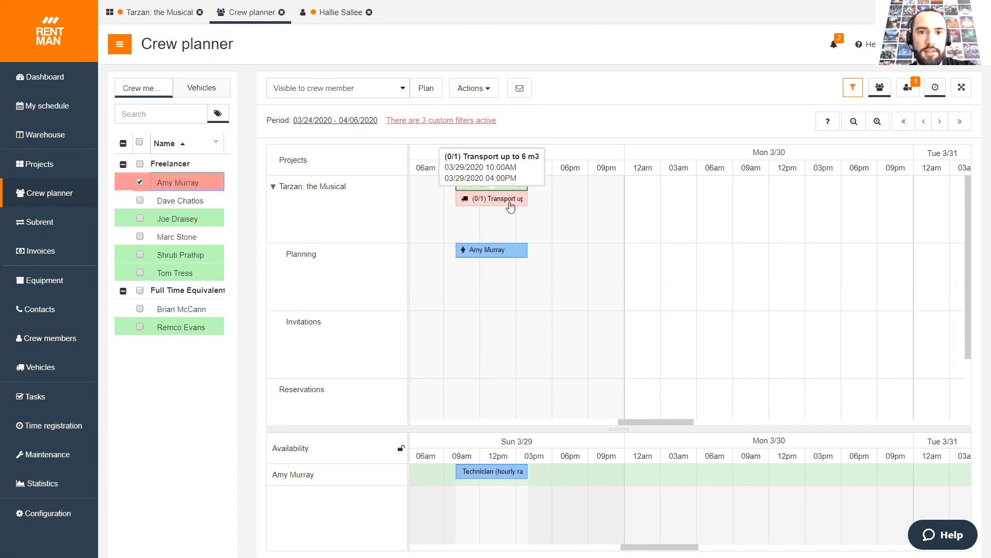
{"action": "left_click", "coordinate": [209, 91]}
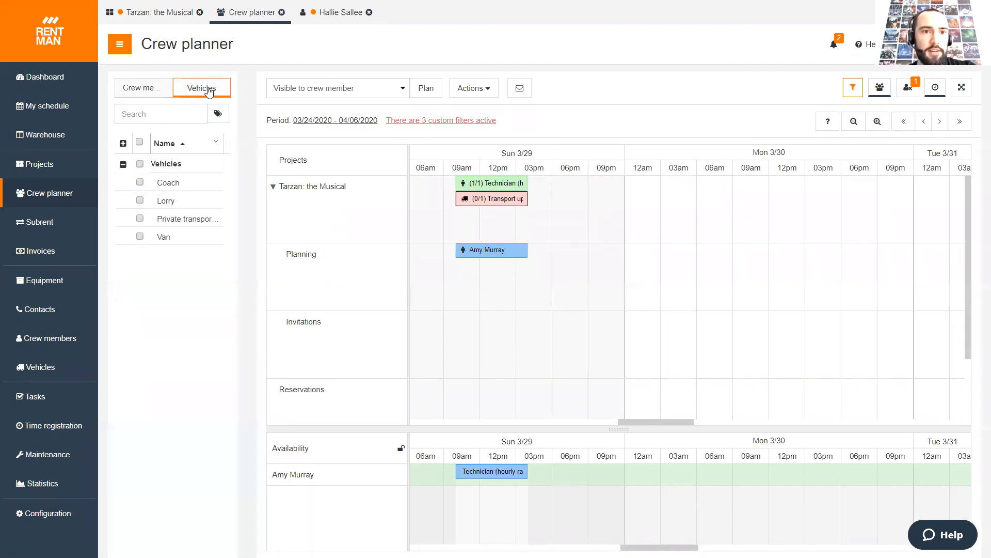
{"action": "double_click", "coordinate": [166, 202]}
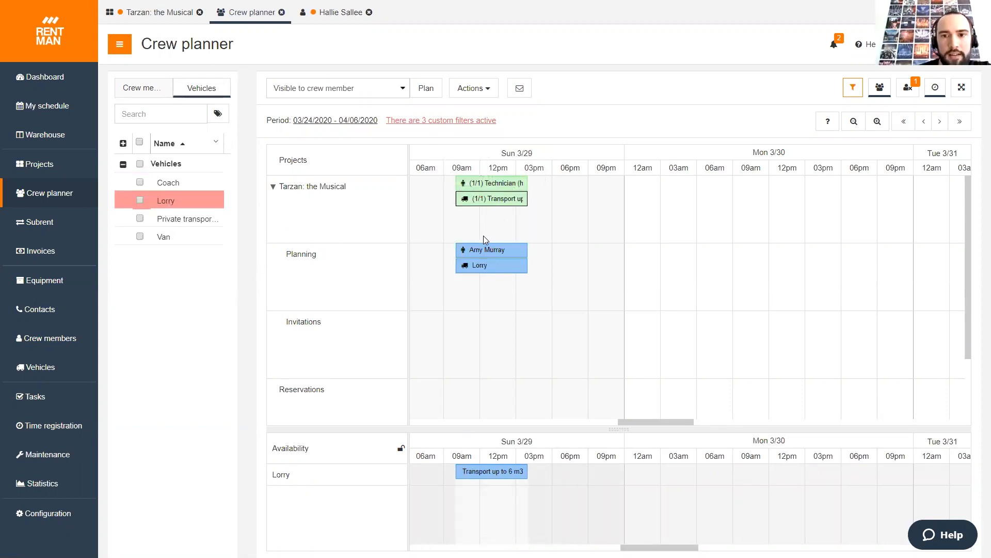
Add a remark to the freelancer's planning on Sun 3/29 asking to drive the truck back, and save it
{"action": "mouse_move", "coordinate": [487, 251]}
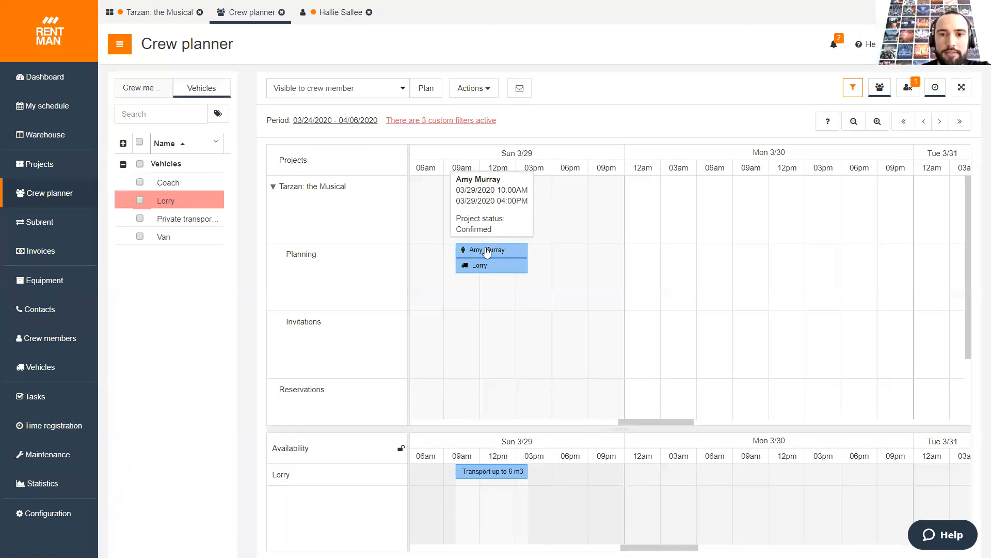
{"action": "right_click", "coordinate": [487, 251]}
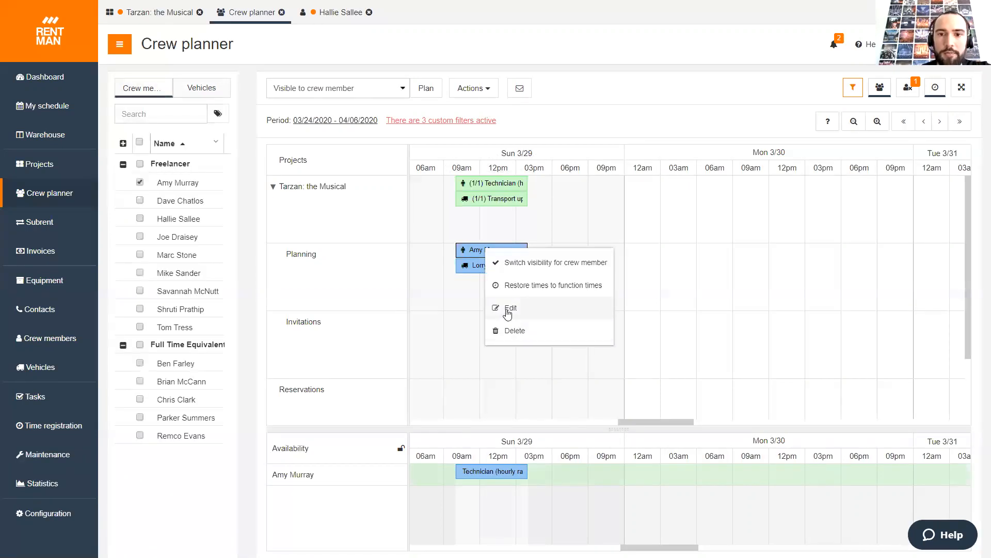
{"action": "left_click", "coordinate": [507, 309]}
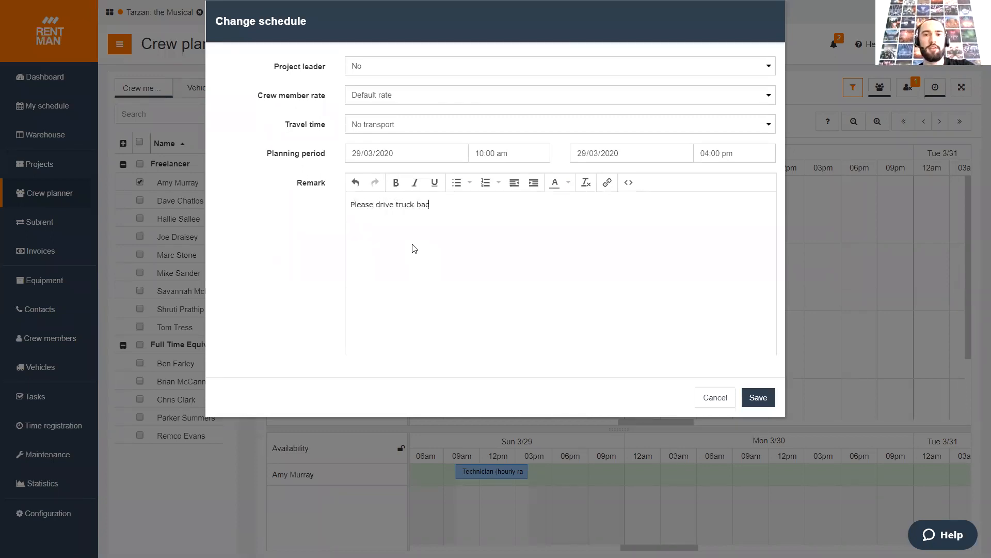
{"action": "left_click", "coordinate": [755, 398]}
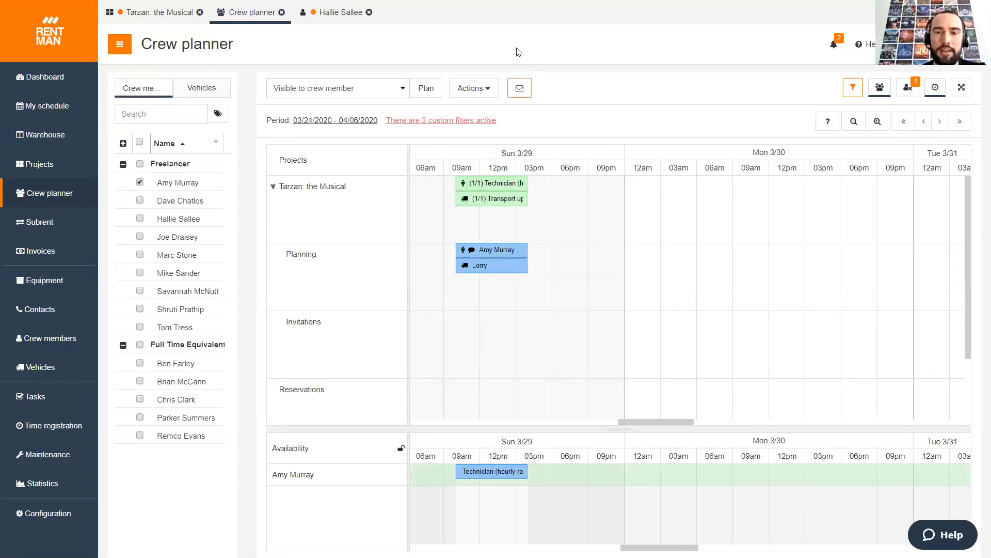
Start communicating the planning by email and choose Tarzan: the Musical as the project whose schedule goes to its crew
{"action": "left_click", "coordinate": [521, 89]}
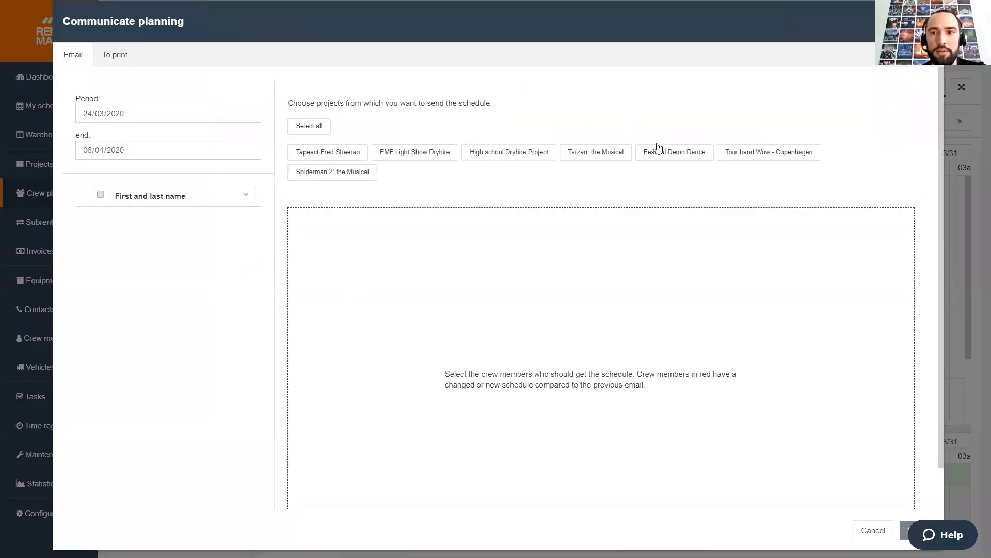
{"action": "left_click", "coordinate": [619, 154]}
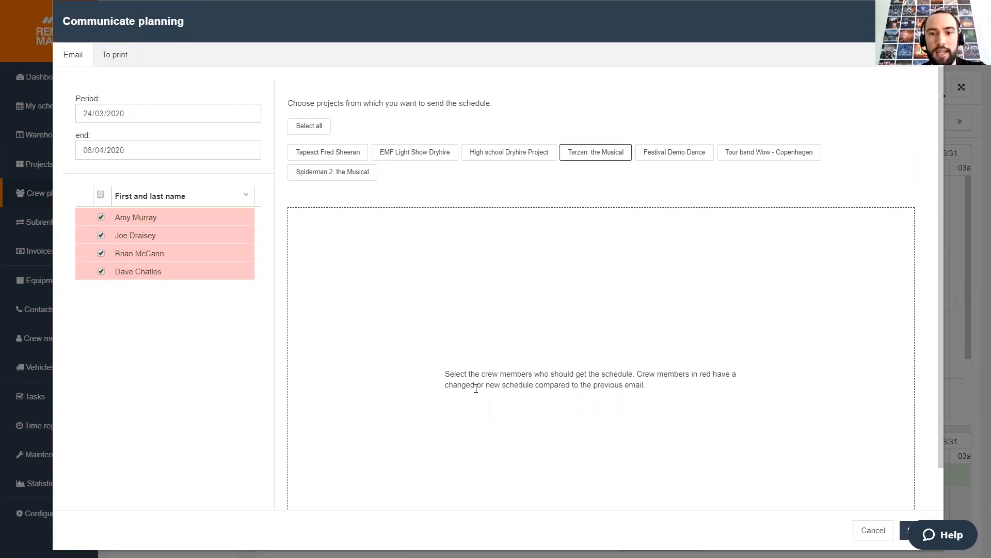
{"action": "scroll", "coordinate": [536, 387], "scroll_direction": "down", "scroll_amount": 1}
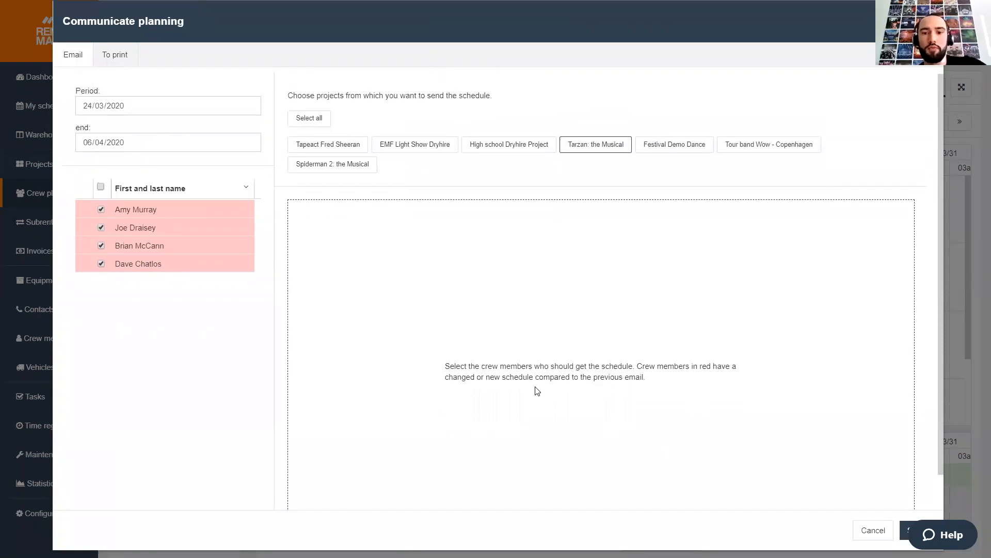
{"action": "scroll", "coordinate": [536, 392], "scroll_direction": "down", "scroll_amount": 2}
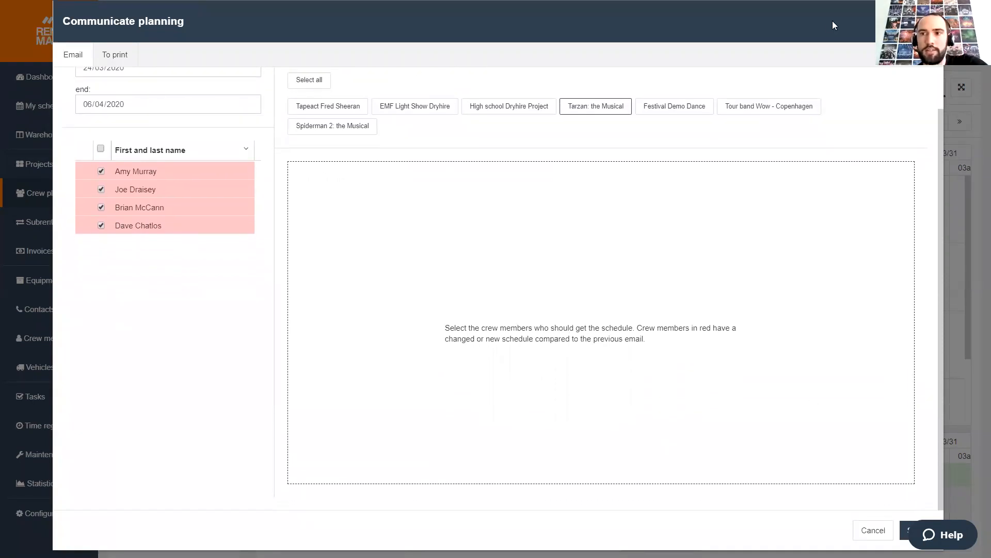
{"action": "left_click_drag", "start_coordinate": [833, 21], "coordinate": [791, 20]}
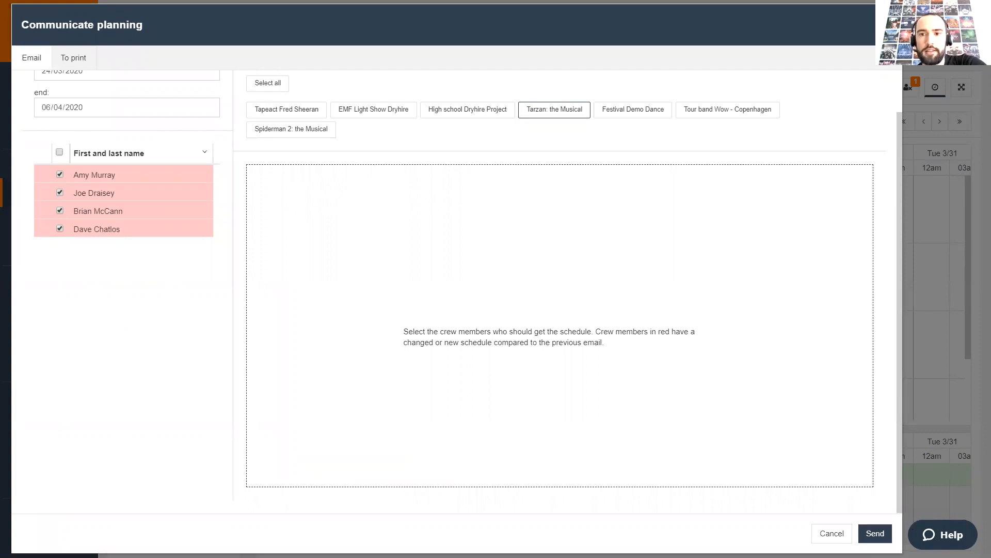
Send the schedule email to all selected crew members with the email text left blank
{"action": "left_click", "coordinate": [874, 531]}
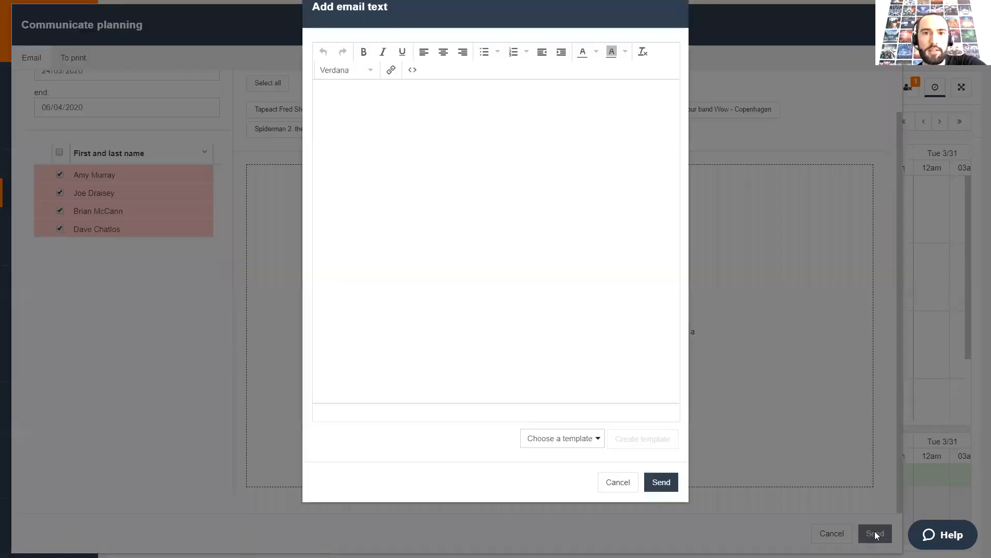
{"action": "left_click", "coordinate": [559, 453]}
{"action": "left_click", "coordinate": [434, 199]}
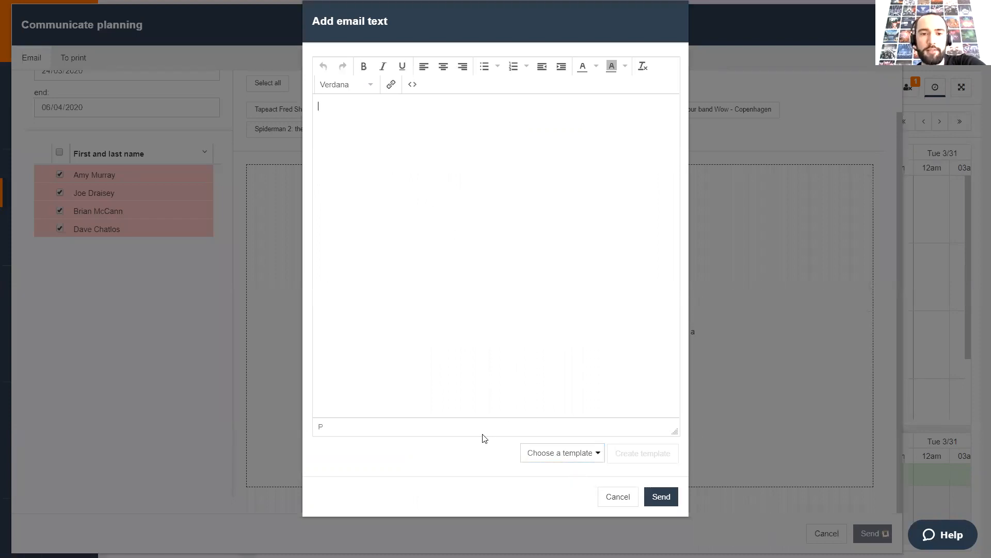
{"action": "left_click", "coordinate": [661, 497]}
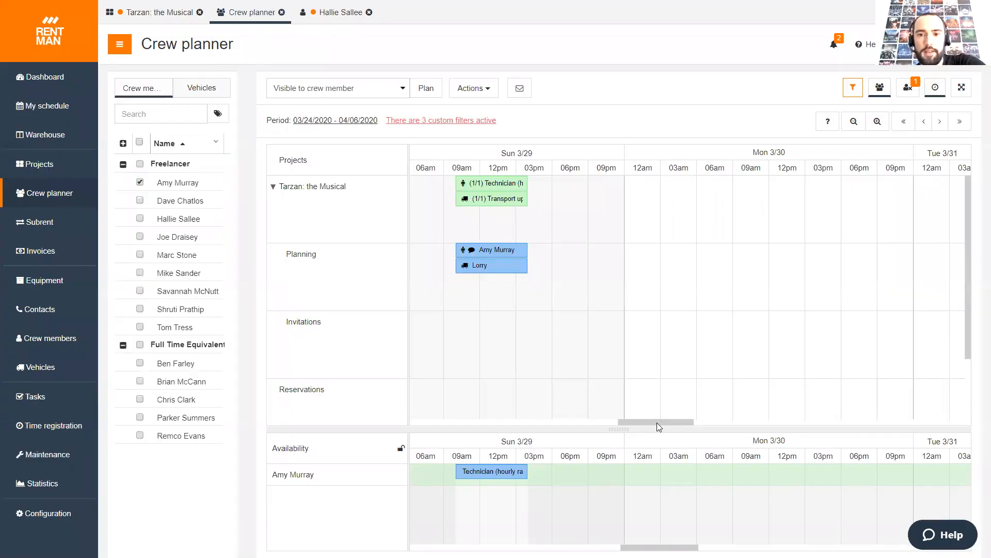
{"action": "mouse_move", "coordinate": [656, 418]}
{"action": "left_mouse_down"}
{"action": "mouse_move", "coordinate": [621, 423]}
{"action": "mouse_move", "coordinate": [638, 420]}
{"action": "mouse_move", "coordinate": [628, 393]}
{"action": "left_mouse_up"}
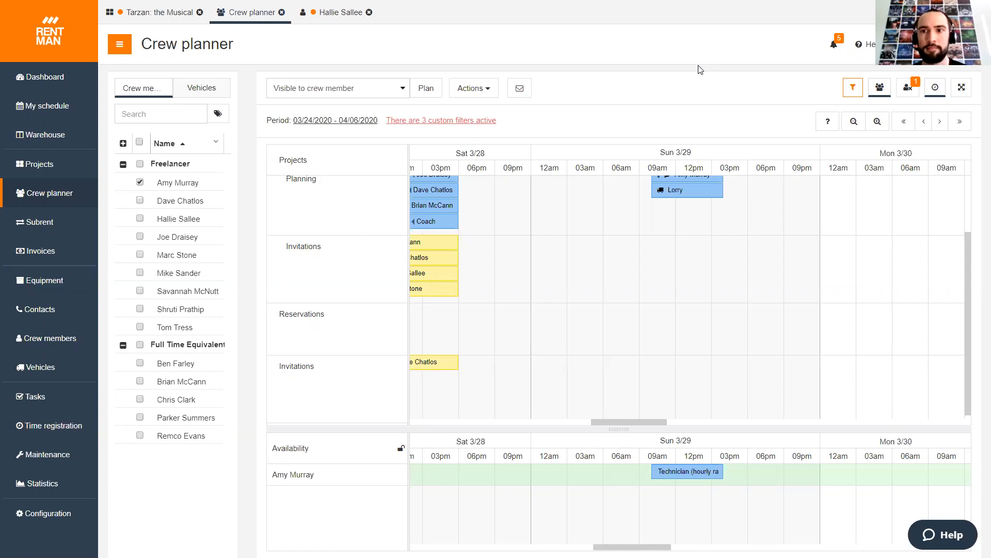
{"action": "right_click", "coordinate": [576, 421]}
{"action": "left_click", "coordinate": [595, 423]}
{"action": "left_click_drag", "start_coordinate": [594, 423], "coordinate": [573, 424]}
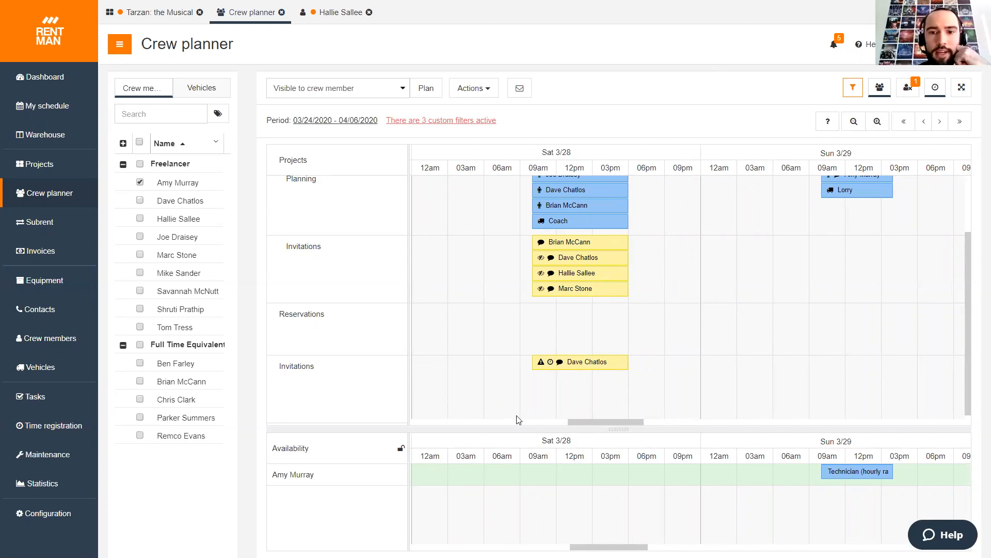
Delete the crew member planned as Sound technician on Sat 3/28 and plan the freelancer already working as Light technician on that function instead
{"action": "mouse_move", "coordinate": [606, 423]}
{"action": "left_mouse_down"}
{"action": "mouse_move", "coordinate": [423, 430]}
{"action": "mouse_move", "coordinate": [600, 430]}
{"action": "left_mouse_up"}
{"action": "scroll", "coordinate": [537, 359], "scroll_direction": "up", "scroll_amount": 3}
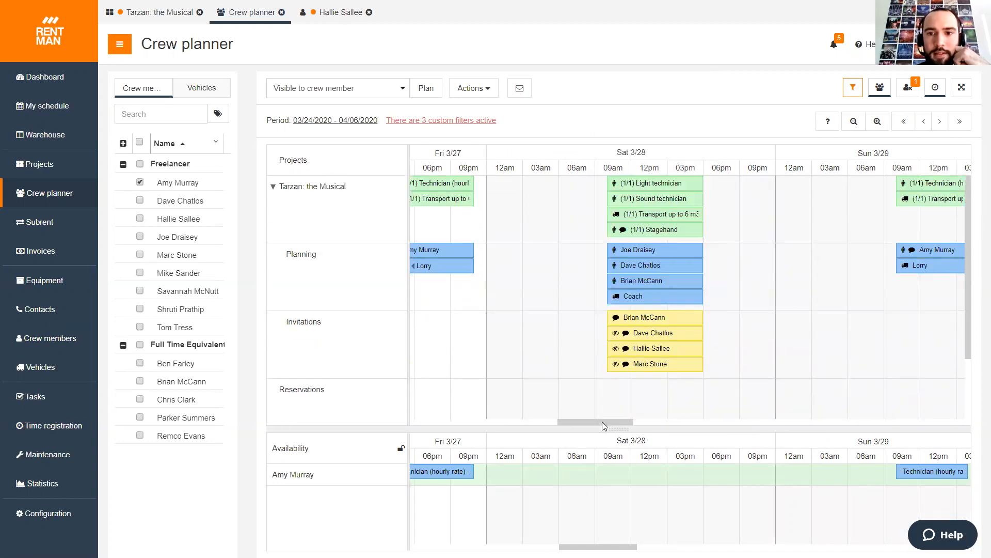
{"action": "left_click_drag", "start_coordinate": [602, 421], "coordinate": [620, 420]}
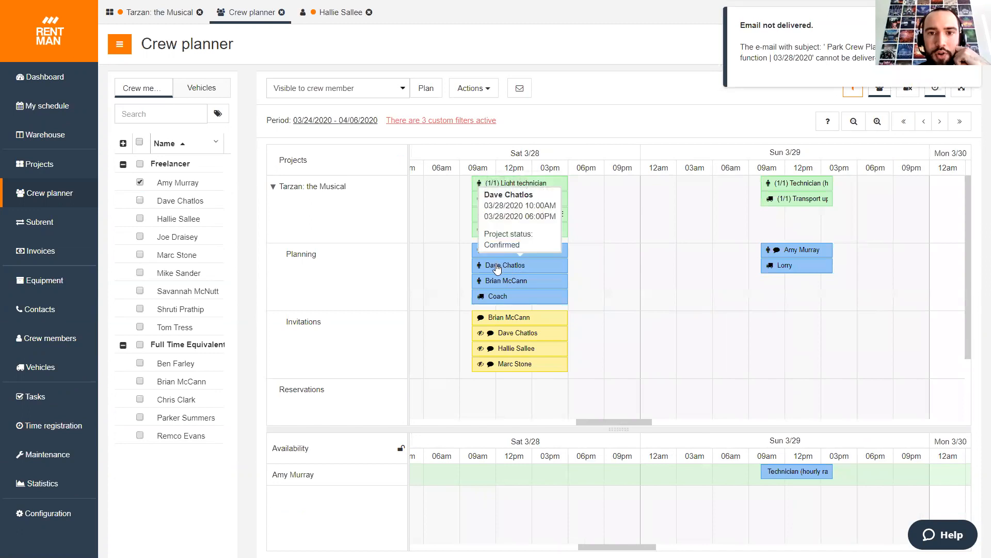
{"action": "left_click", "coordinate": [518, 183]}
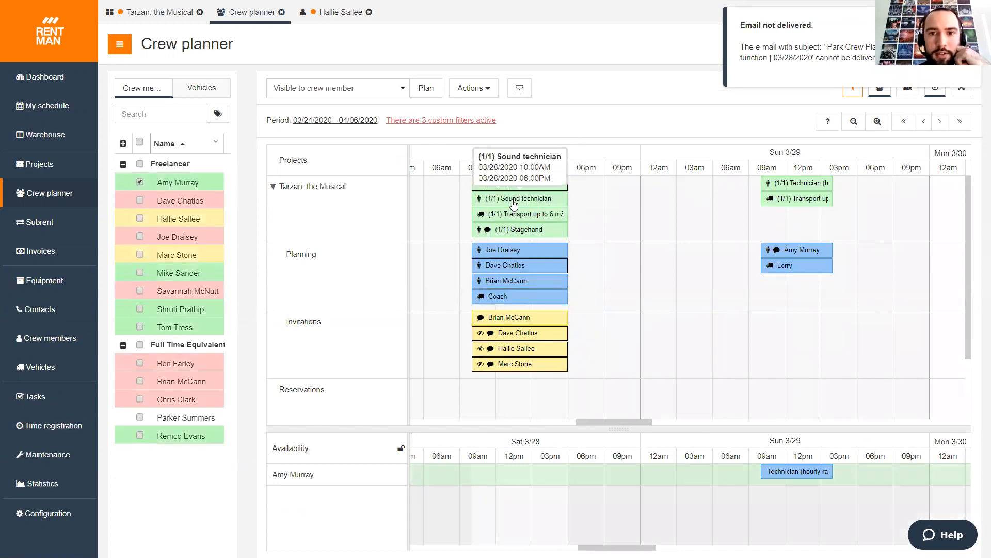
{"action": "left_click", "coordinate": [513, 202]}
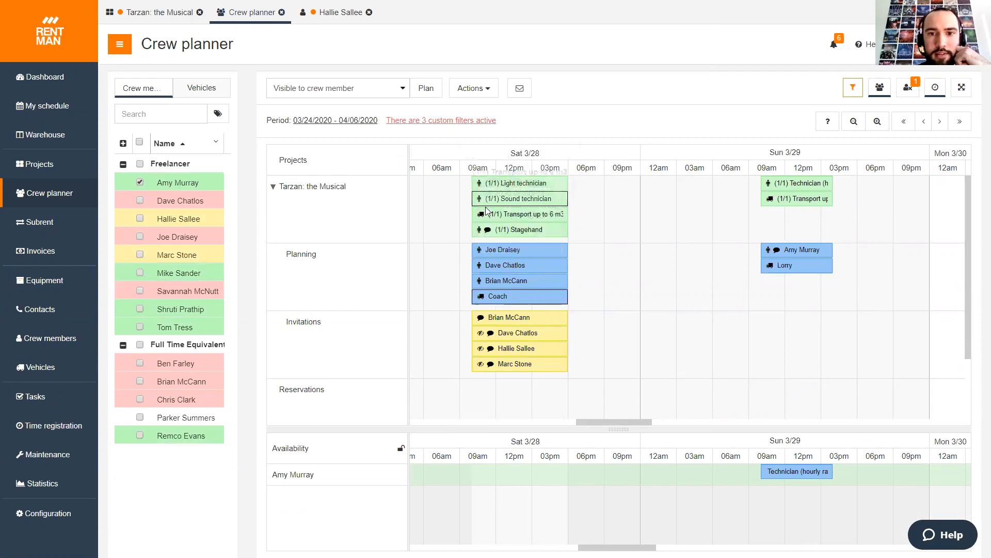
{"action": "right_click", "coordinate": [497, 266]}
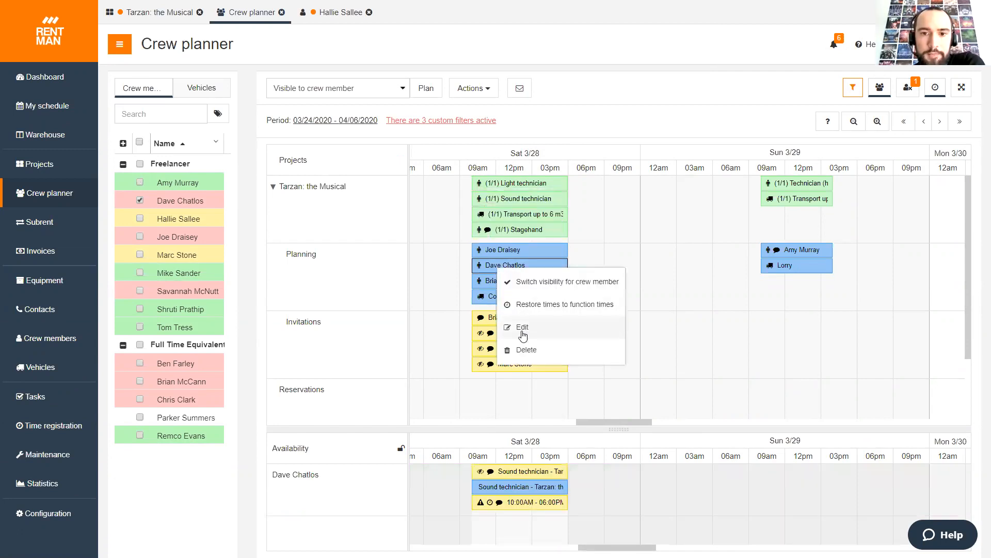
{"action": "left_click", "coordinate": [521, 349]}
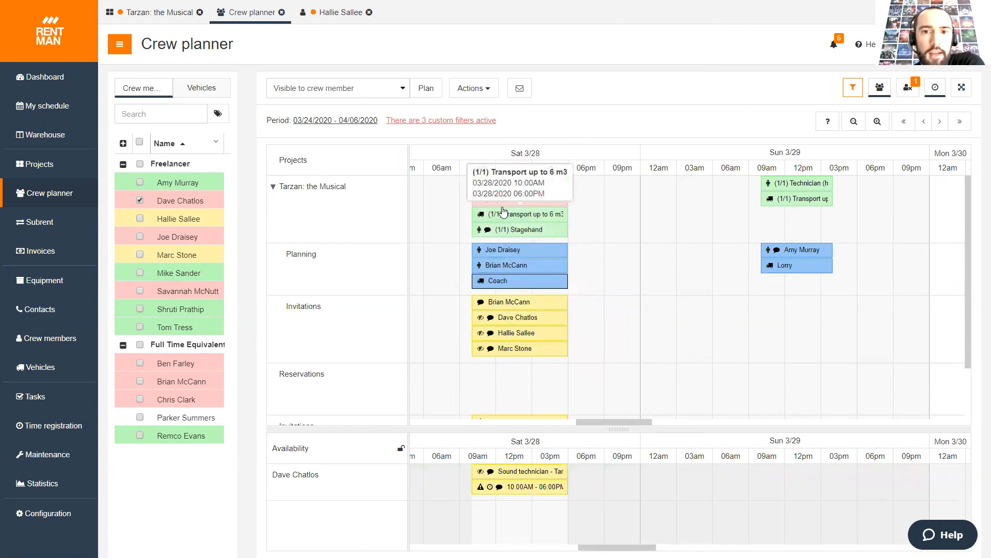
{"action": "left_click", "coordinate": [162, 237]}
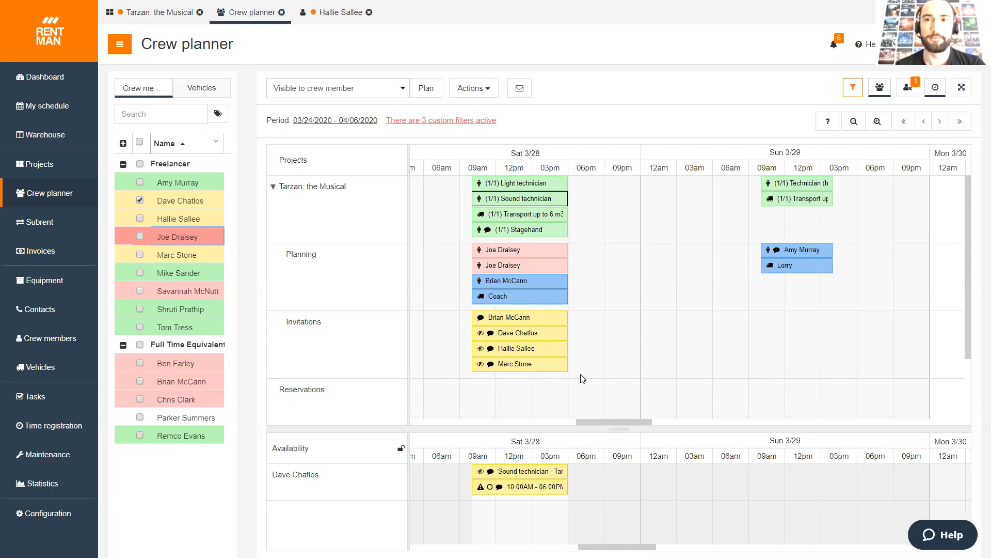
Start a new crew member record and enter Subhire crew as its first name
{"action": "mouse_move", "coordinate": [551, 324]}
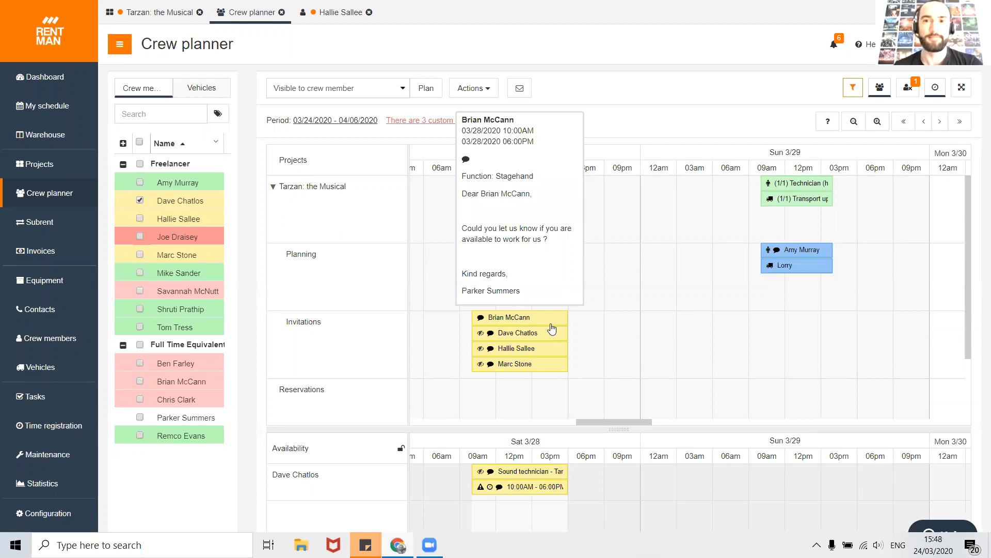
{"action": "left_click", "coordinate": [55, 343]}
{"action": "left_click", "coordinate": [286, 86]}
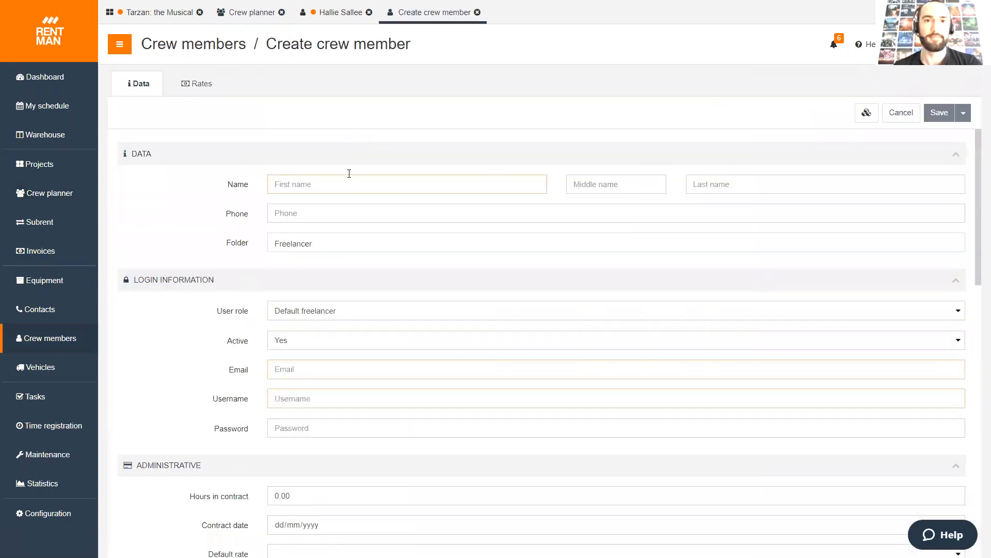
{"action": "left_click", "coordinate": [357, 178]}
{"action": "type", "text": "Subh"}
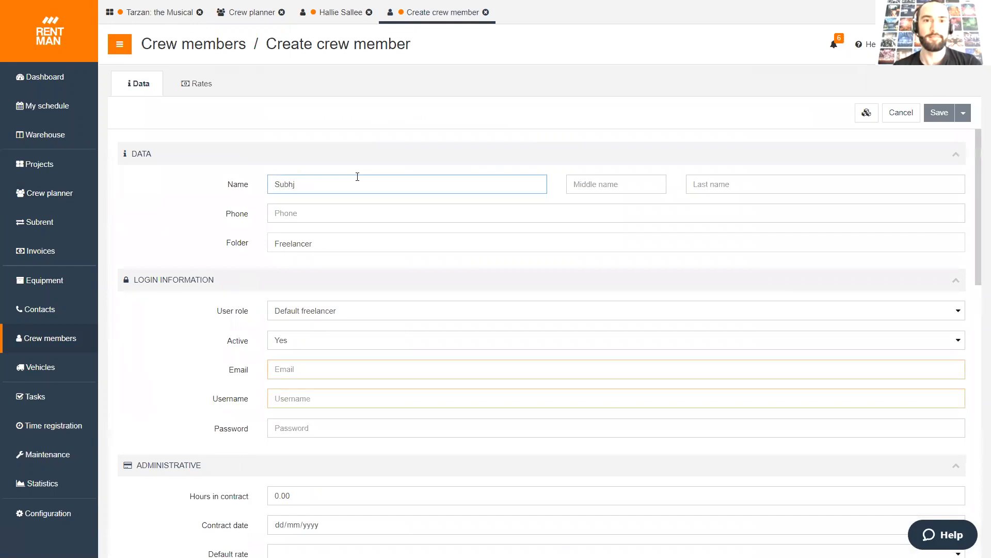
{"action": "type", "text": "ire crew"}
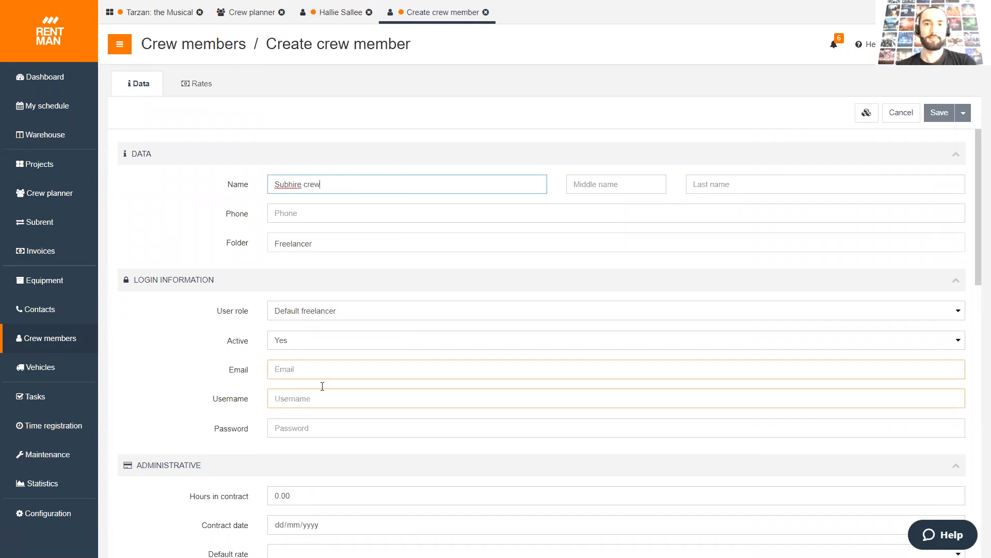
Set the new crew member's availability to "Can be planned multiple times at the same time (hiring company)"
{"action": "left_click", "coordinate": [332, 370]}
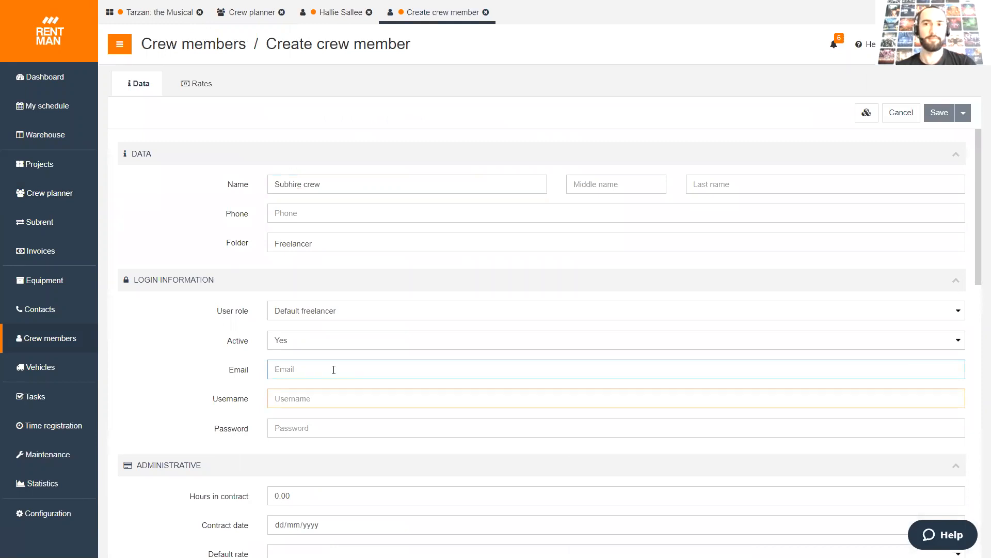
{"action": "scroll", "coordinate": [317, 272], "scroll_direction": "down", "scroll_amount": 8}
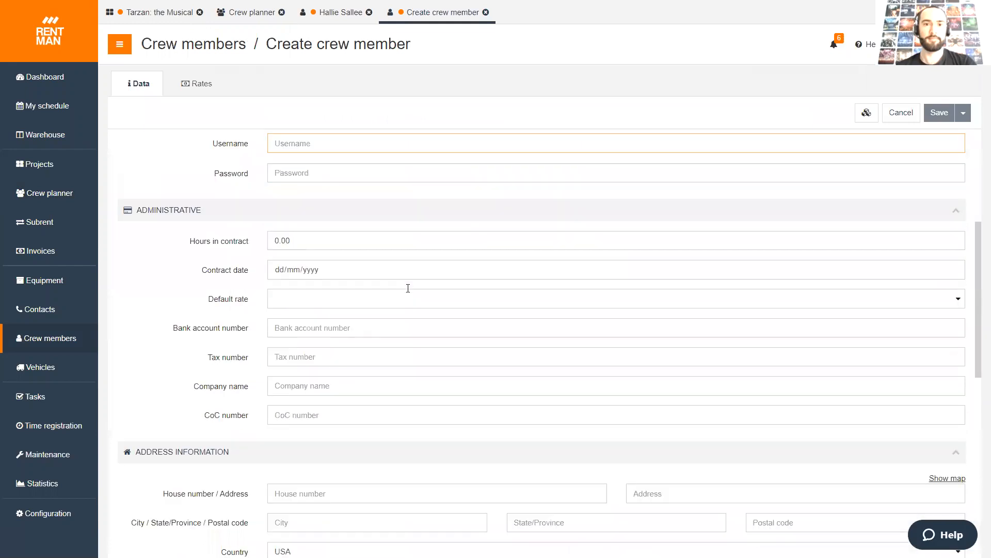
{"action": "scroll", "coordinate": [319, 337], "scroll_direction": "down", "scroll_amount": 4}
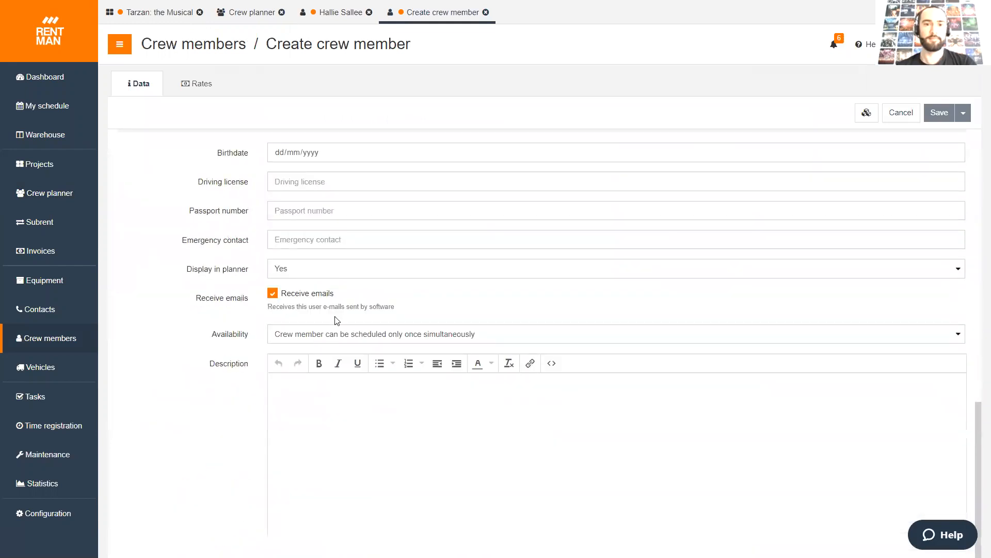
{"action": "left_click", "coordinate": [357, 336]}
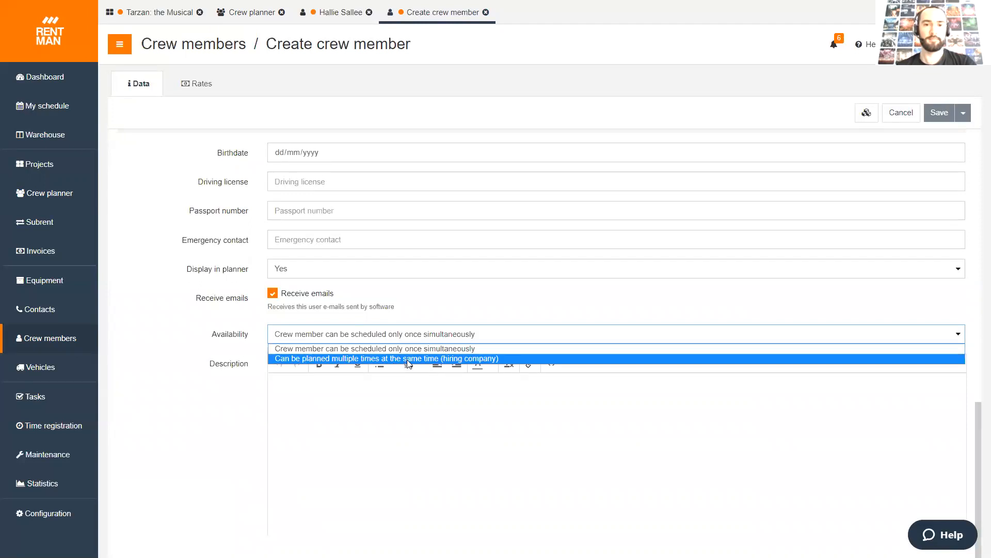
{"action": "left_click", "coordinate": [477, 360]}
{"action": "scroll", "coordinate": [453, 319], "scroll_direction": "up", "scroll_amount": 10}
{"action": "scroll", "coordinate": [454, 315], "scroll_direction": "up", "scroll_amount": 5}
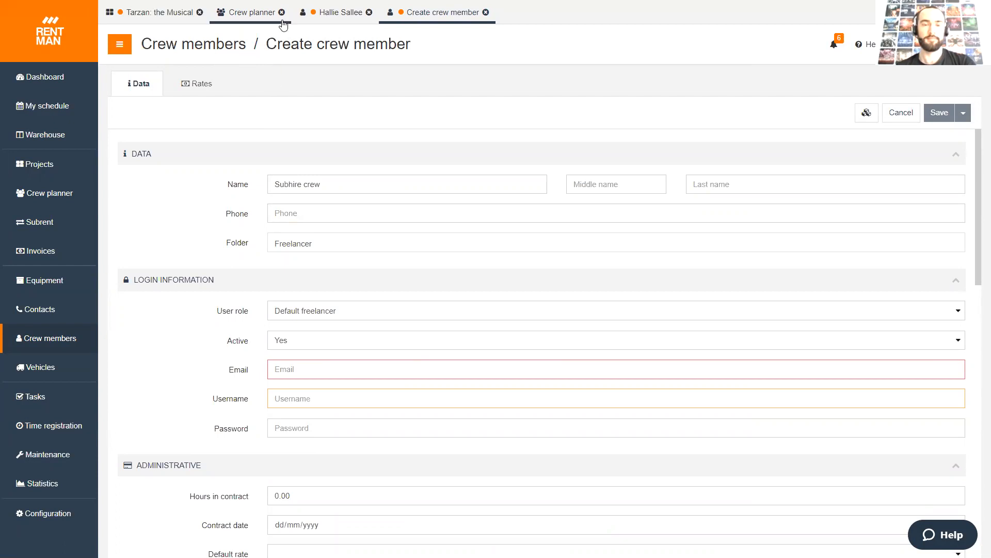
Return to the crew planner and review the project and crew choices for emailing the planning
{"action": "left_click", "coordinate": [253, 16]}
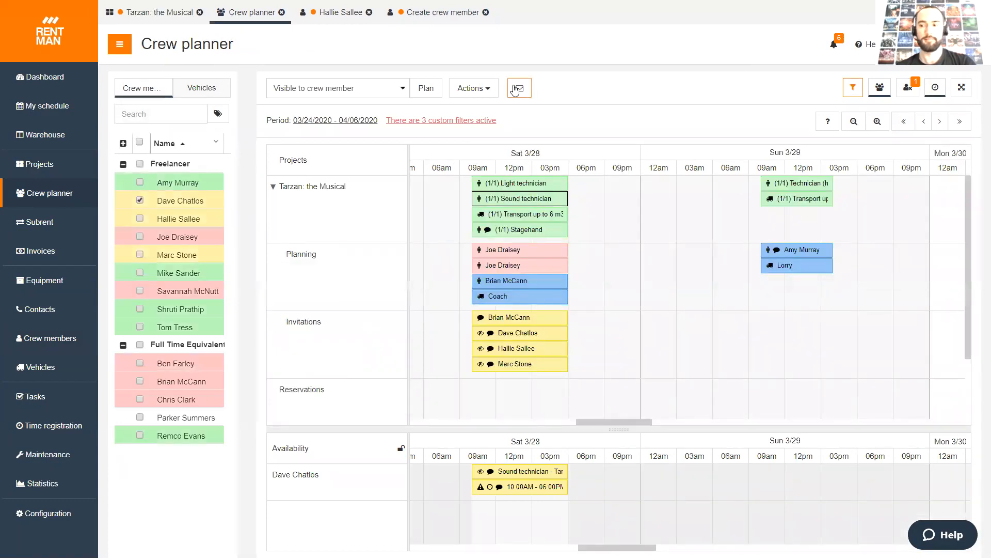
{"action": "left_click", "coordinate": [520, 90]}
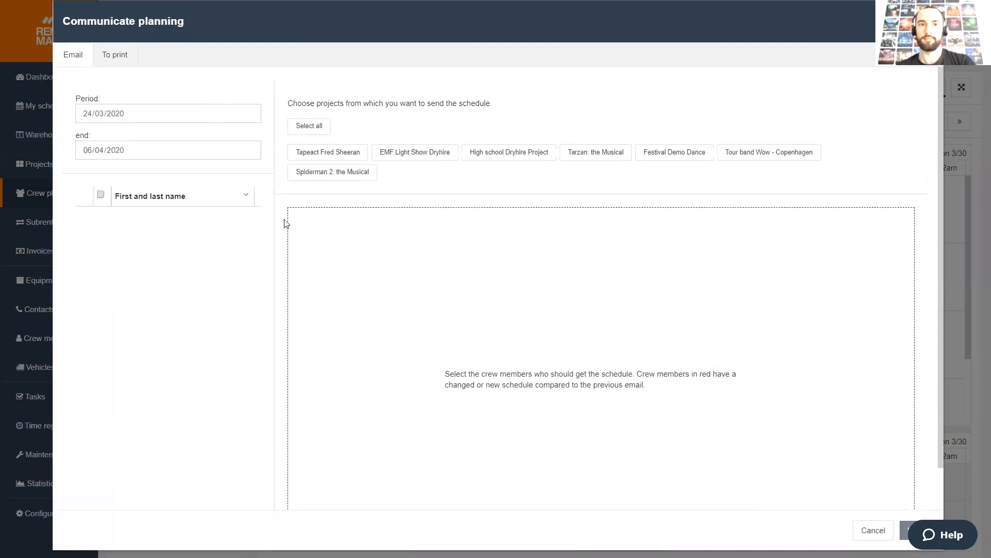
{"action": "scroll", "coordinate": [338, 207], "scroll_direction": "down", "scroll_amount": 1}
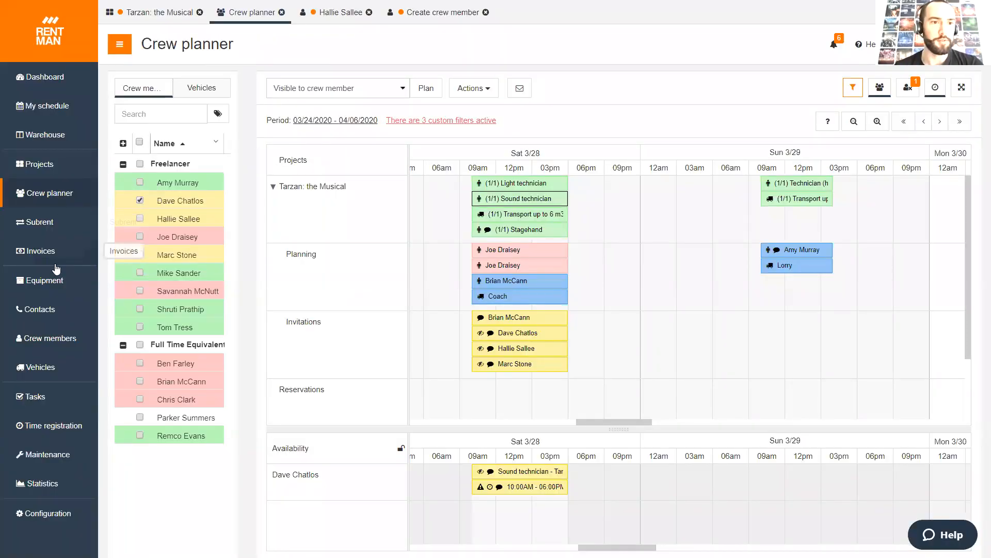
Show the crew members list, filter it by the driver tag, and remove that filter again
{"action": "left_click", "coordinate": [54, 344]}
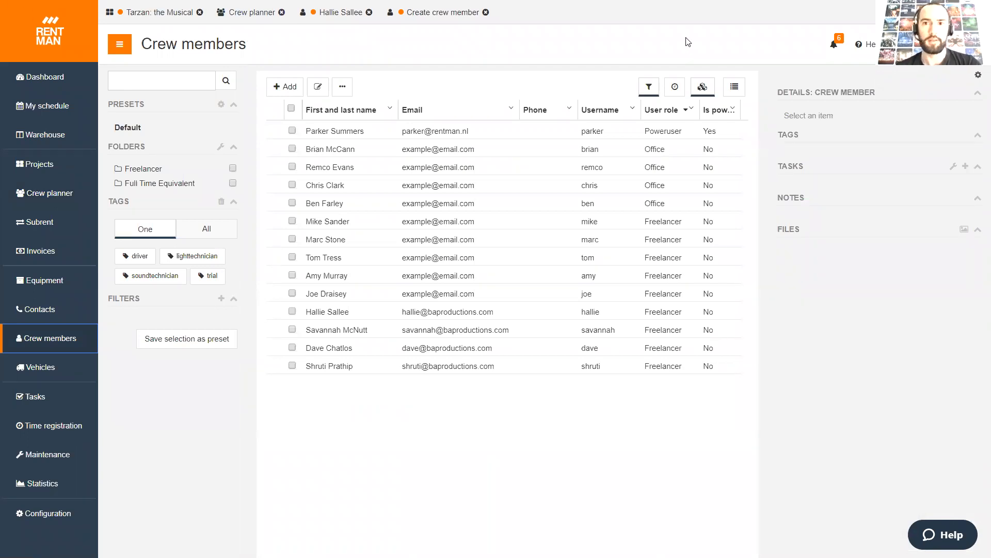
{"action": "left_click", "coordinate": [649, 84]}
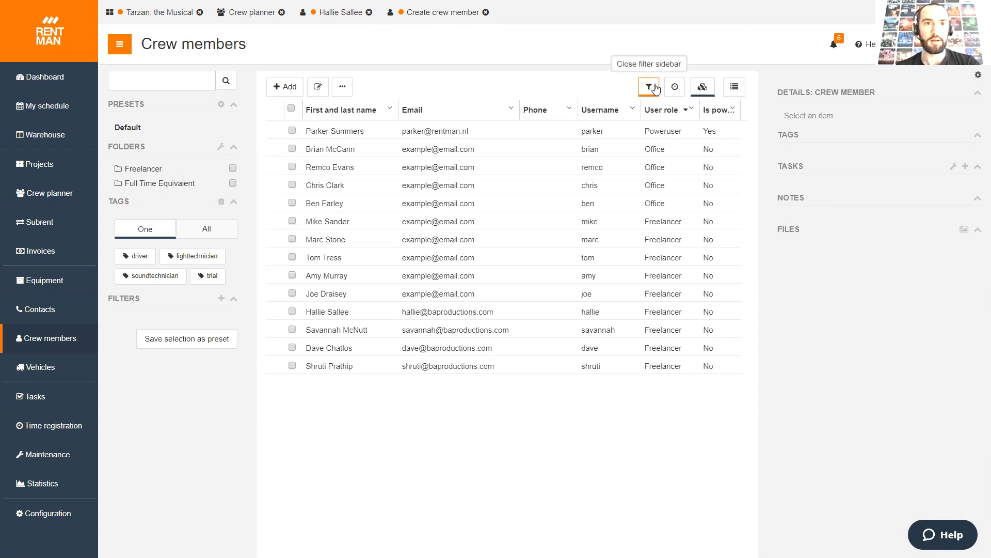
{"action": "left_click", "coordinate": [652, 86]}
{"action": "left_click", "coordinate": [648, 90]}
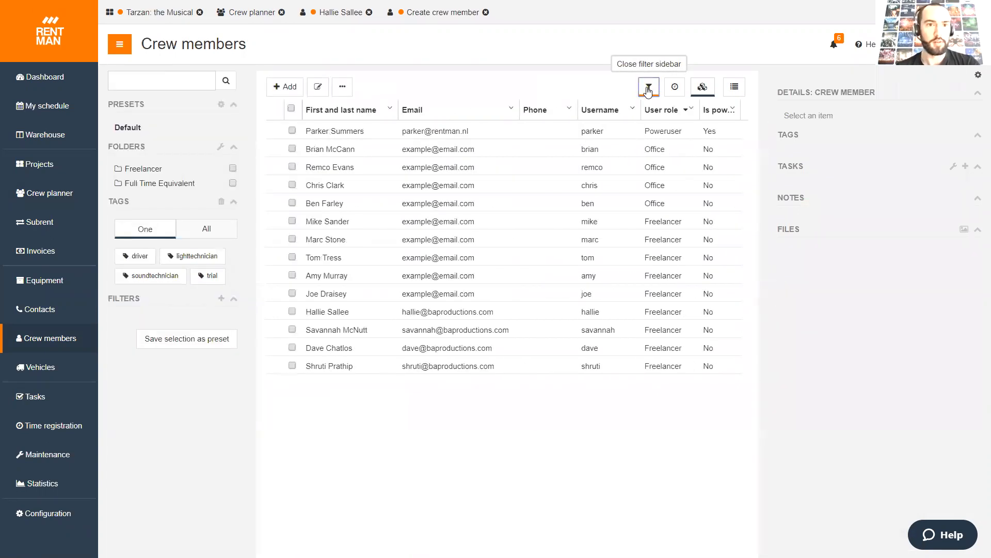
{"action": "left_click", "coordinate": [123, 260]}
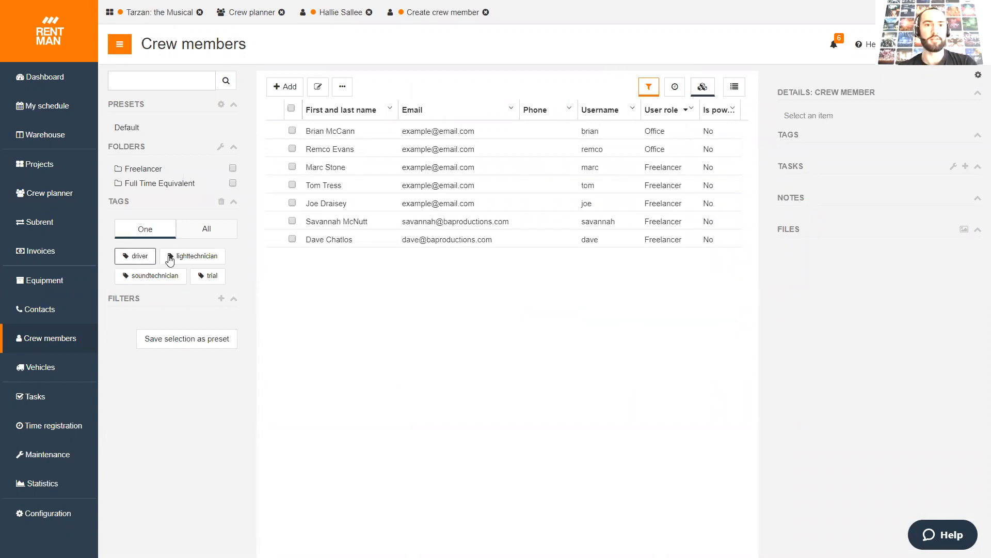
{"action": "left_click", "coordinate": [133, 257]}
Filter the crew members by the lighttechnician tag and in combination with soundtechnician, and clear the tag filters
{"action": "left_click", "coordinate": [183, 265]}
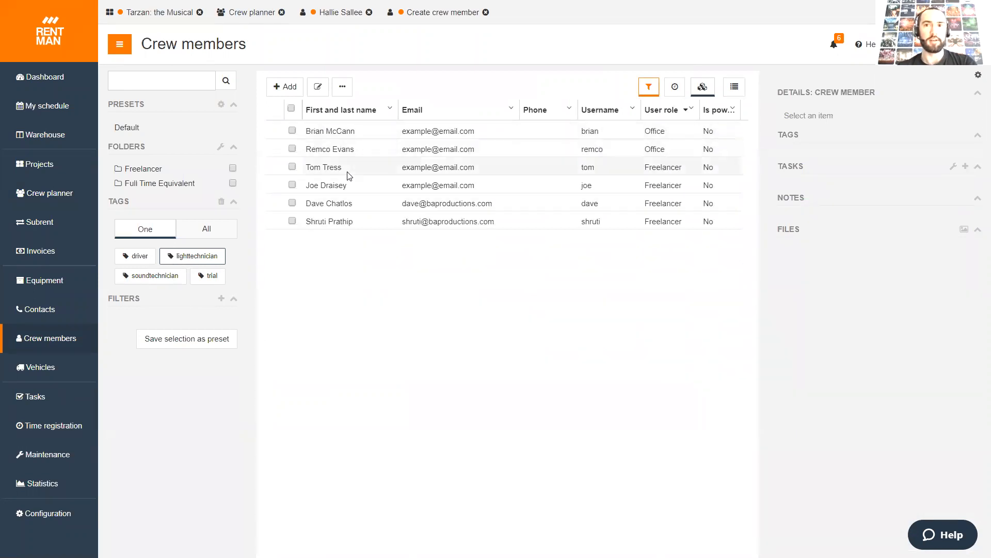
{"action": "left_click", "coordinate": [195, 258]}
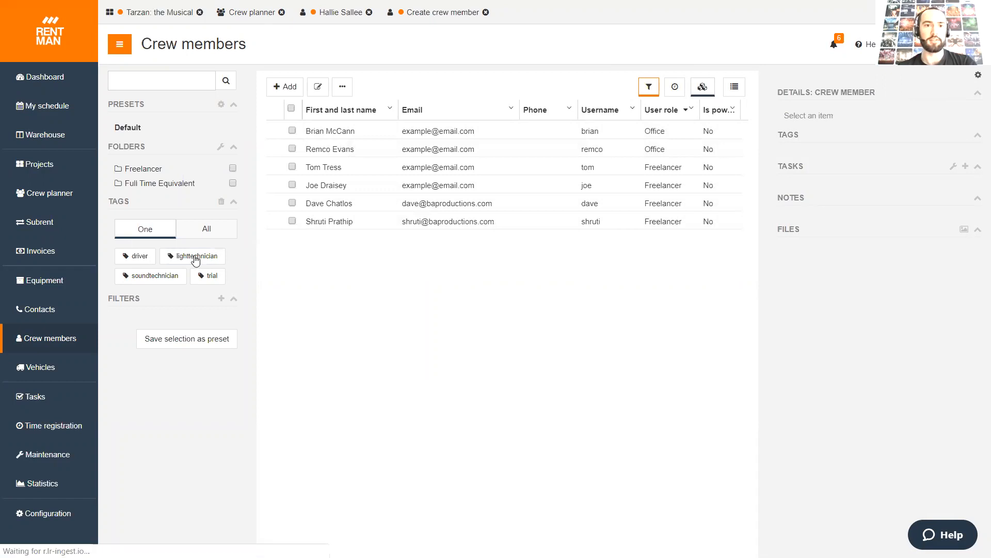
{"action": "left_click", "coordinate": [143, 277]}
{"action": "left_click", "coordinate": [208, 262]}
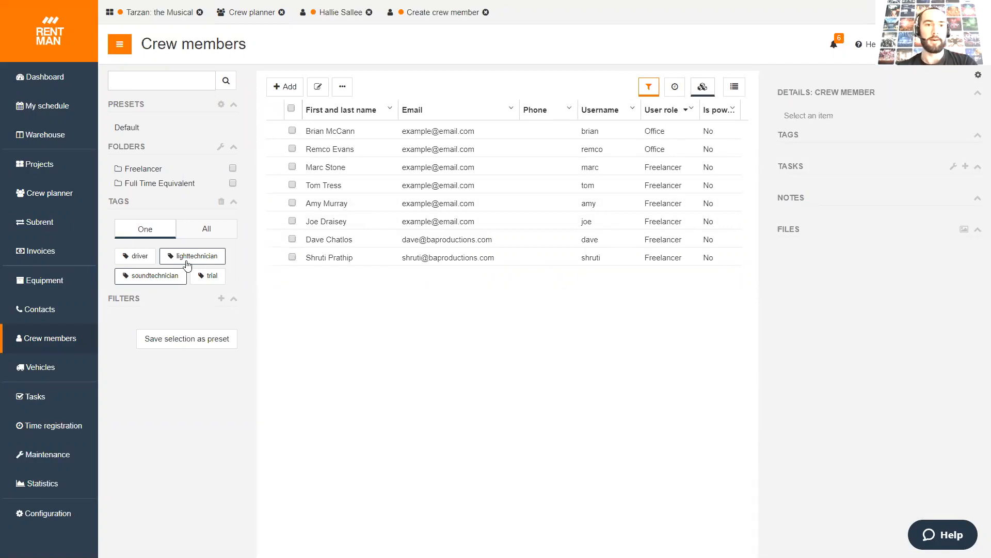
{"action": "left_click", "coordinate": [187, 261]}
{"action": "left_click", "coordinate": [173, 274]}
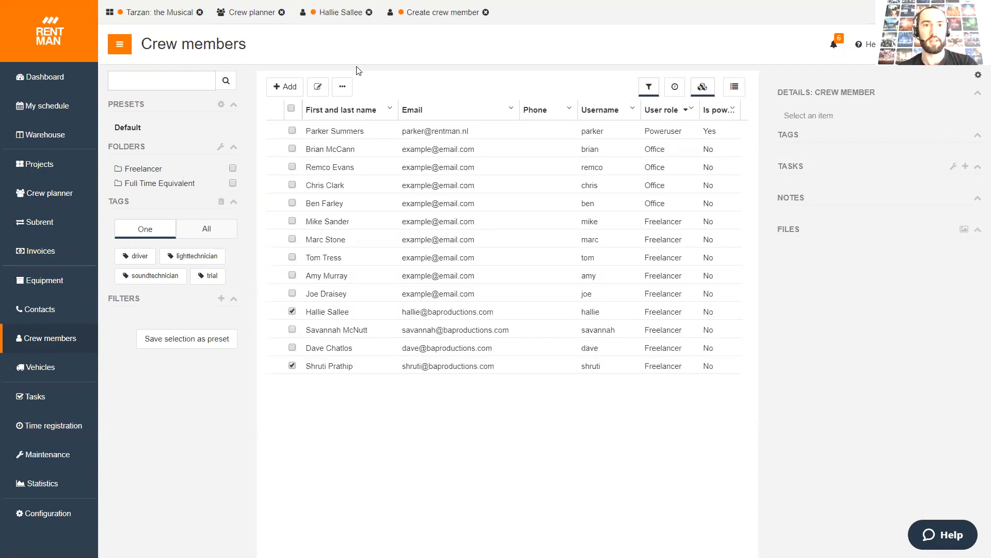
Add the existing driver tag to the two selected freelancers at once and save it
{"action": "left_click", "coordinate": [342, 87]}
{"action": "left_click", "coordinate": [386, 214]}
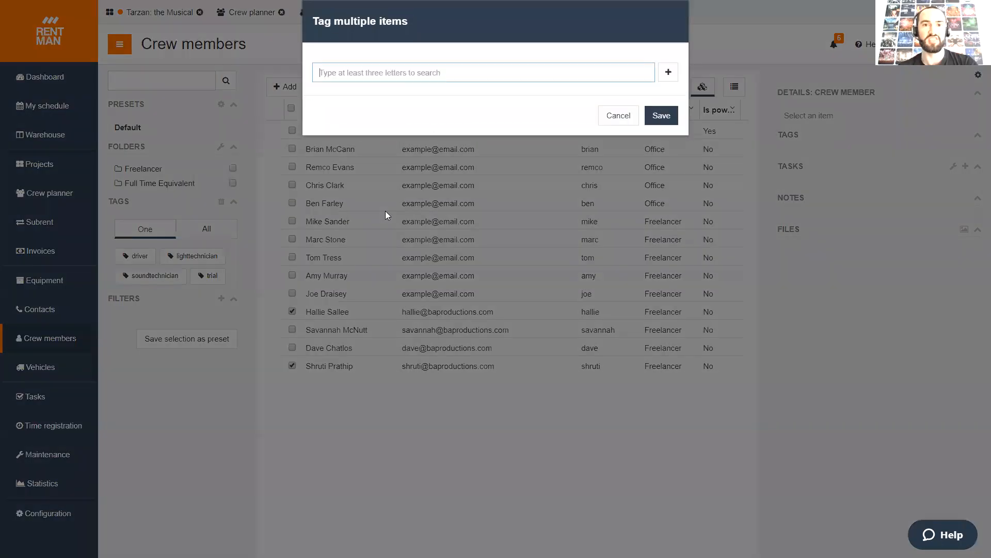
{"action": "type", "text": "drive"}
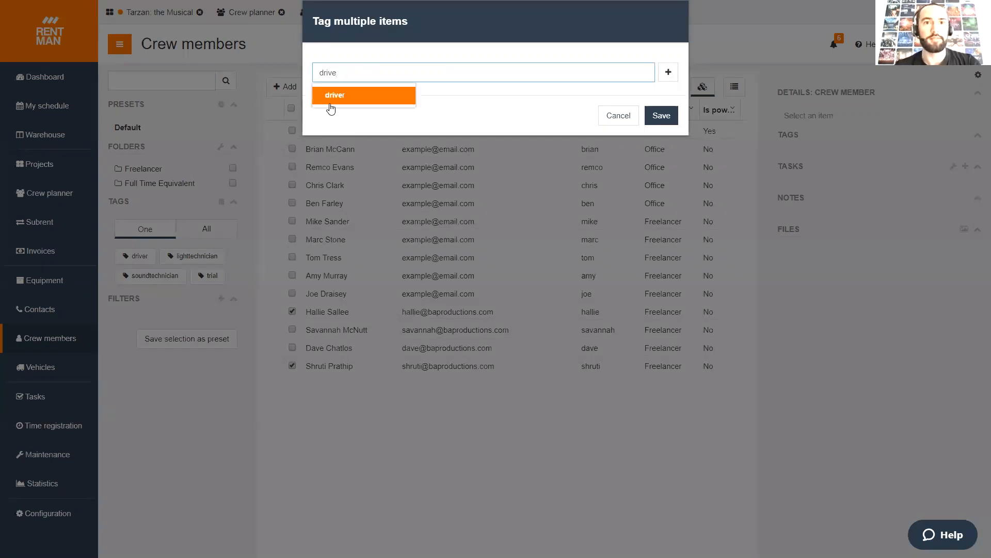
{"action": "left_click", "coordinate": [333, 102]}
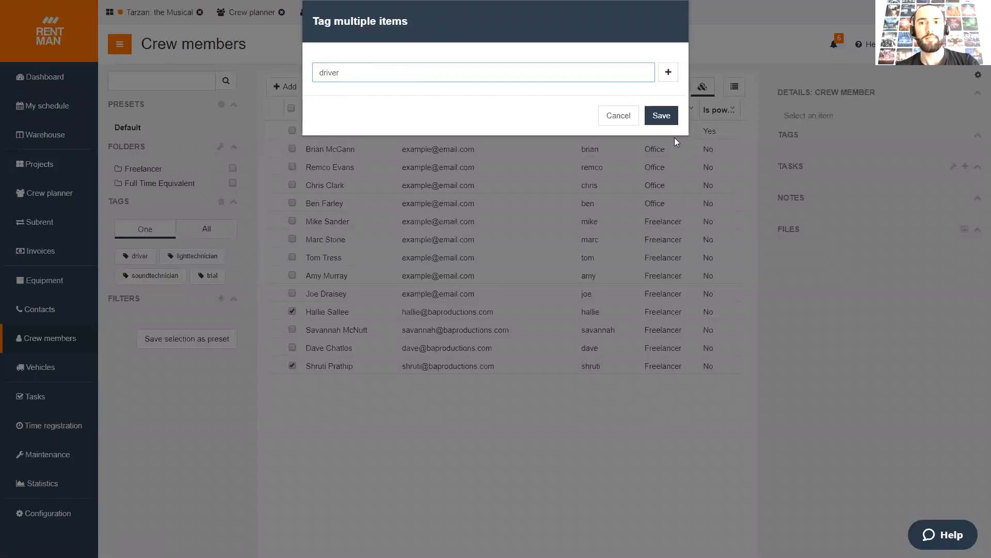
{"action": "left_click", "coordinate": [662, 116]}
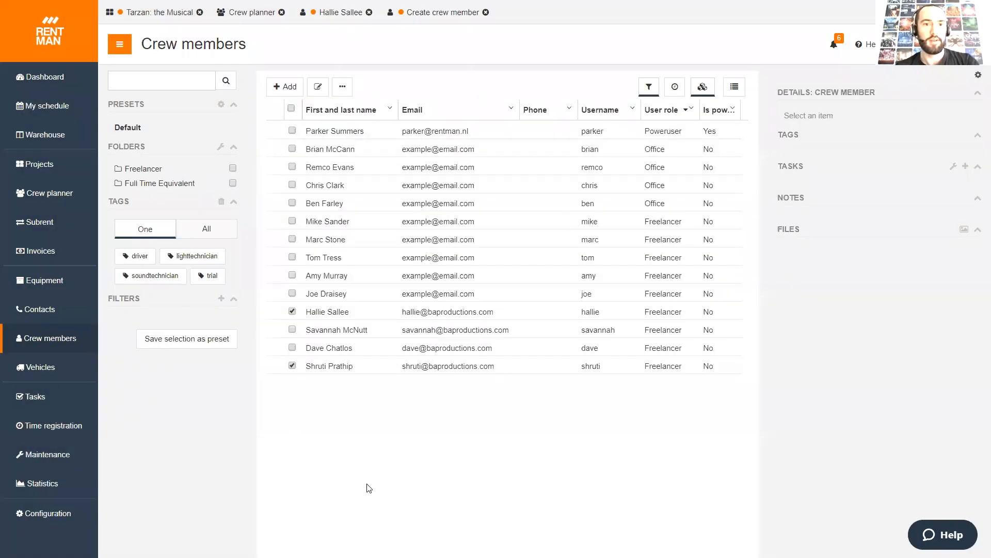
Deselect both freelancers and filter the crew members list by the driver tag
{"action": "left_click", "coordinate": [293, 311]}
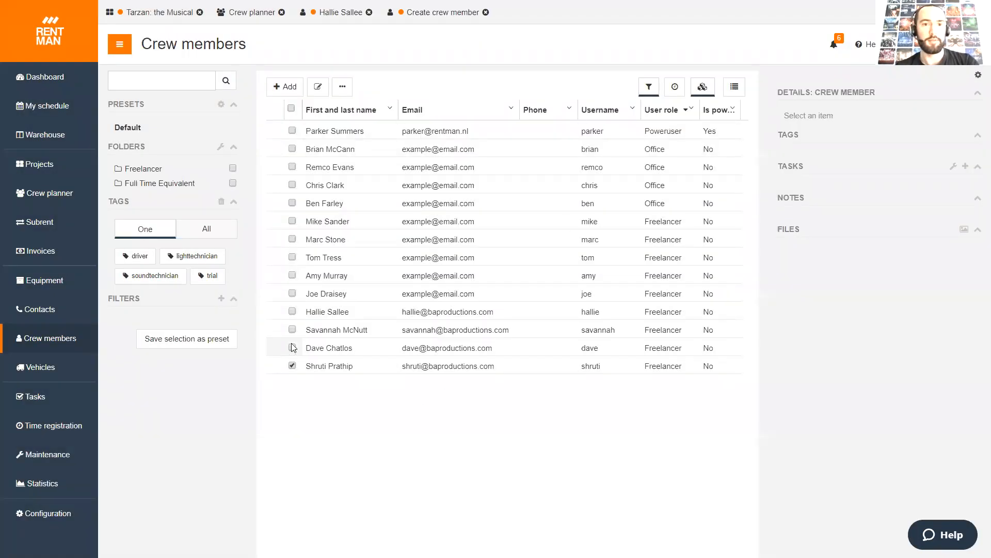
{"action": "left_click", "coordinate": [292, 366]}
{"action": "left_click", "coordinate": [139, 254]}
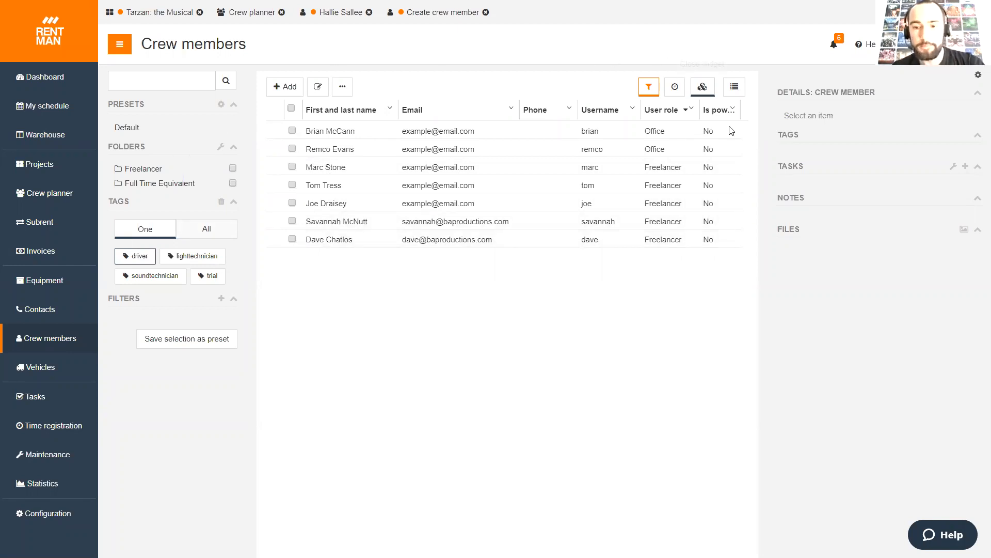
Return to the open Tarzan: the Musical project to view its crew and transport functions
{"action": "key", "text": "XF86AudioRaiseVolume"}
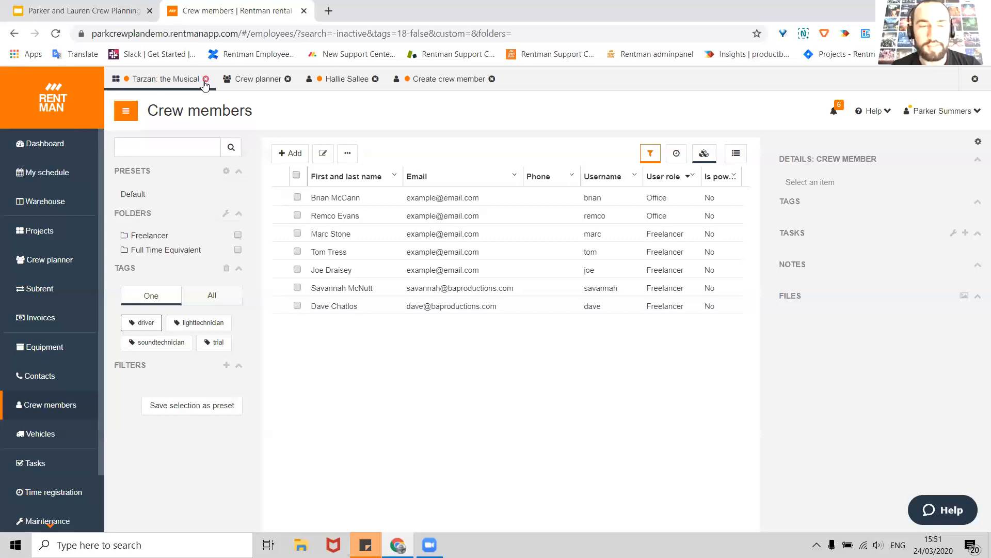
{"action": "left_click", "coordinate": [180, 81]}
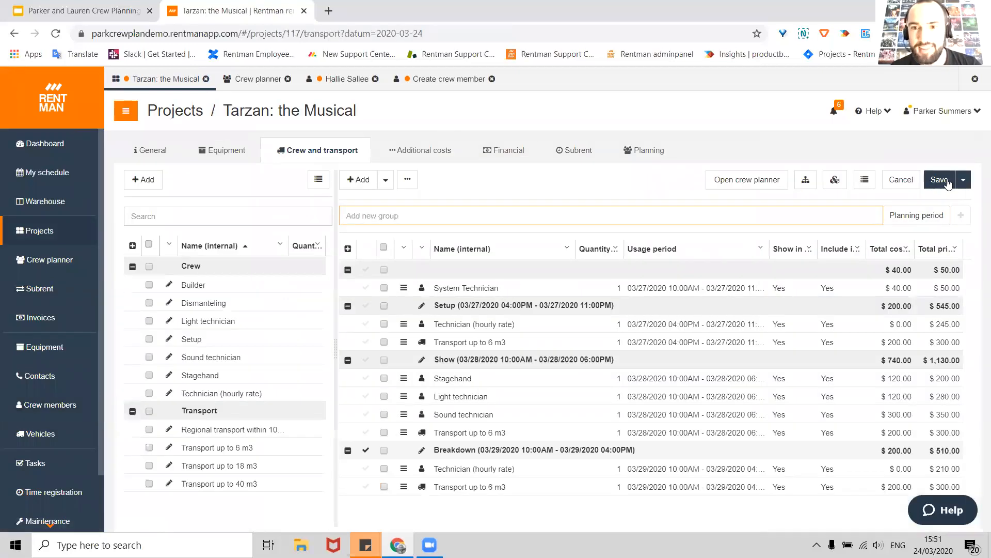
Save the Tarzan: the Musical project, and close the open crew member record and new crew member form, discarding their unsaved changes
{"action": "left_click", "coordinate": [962, 184]}
{"action": "left_click", "coordinate": [937, 202]}
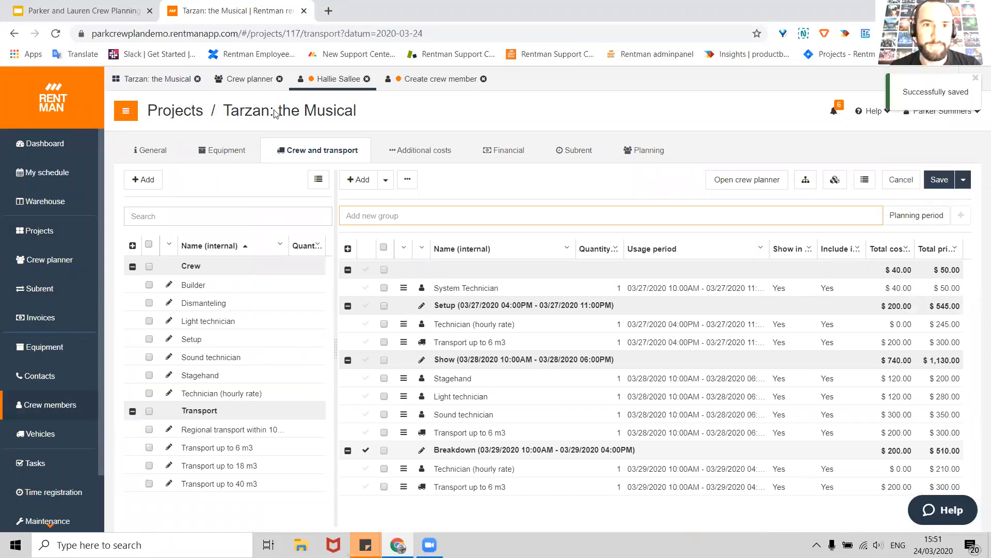
{"action": "left_click", "coordinate": [316, 83]}
{"action": "left_click", "coordinate": [367, 81]}
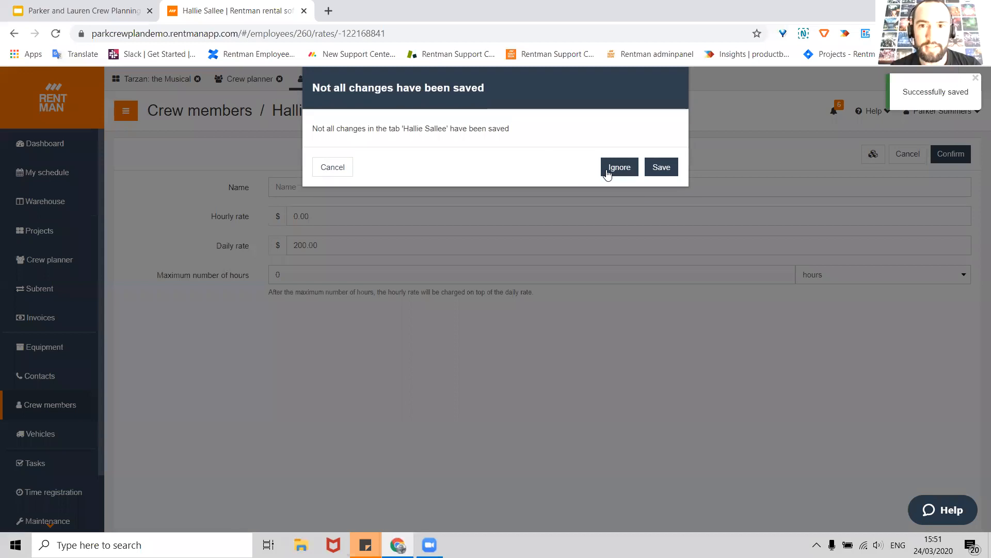
{"action": "left_click", "coordinate": [609, 169]}
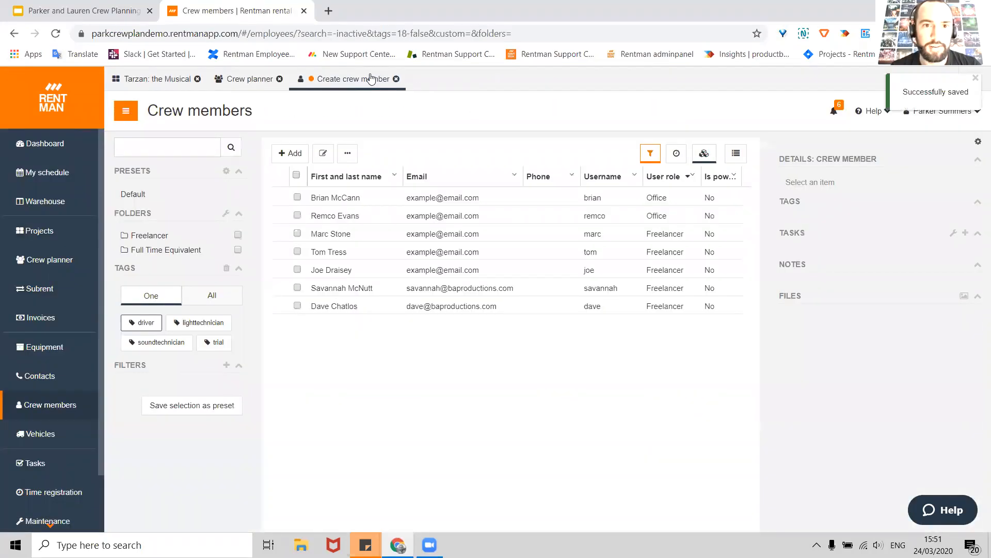
{"action": "left_click", "coordinate": [373, 77]}
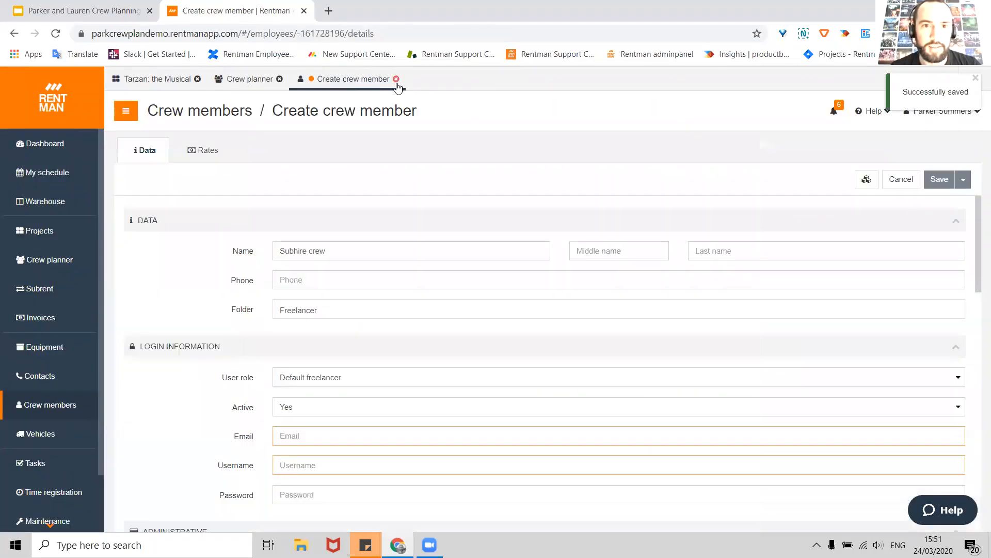
{"action": "left_click", "coordinate": [397, 81]}
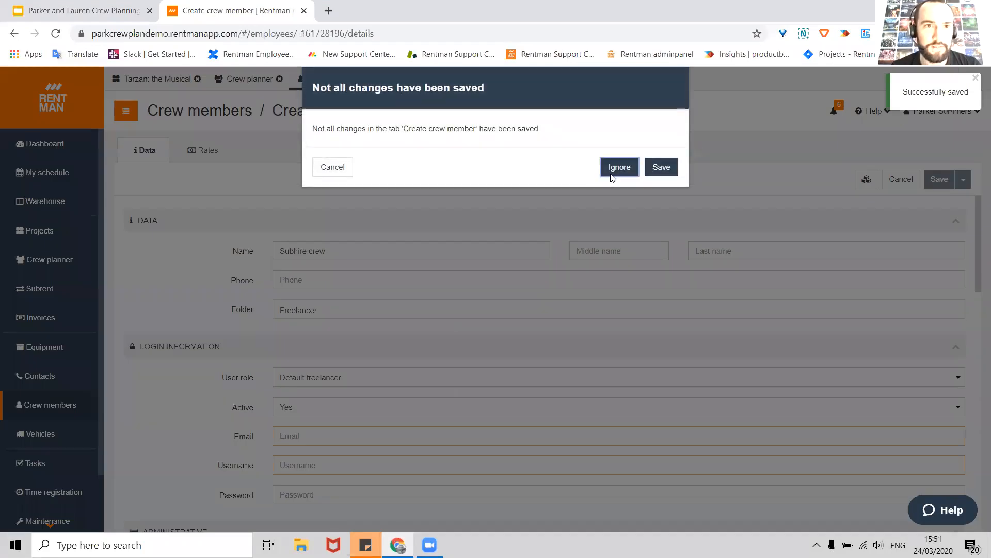
{"action": "left_click", "coordinate": [614, 165]}
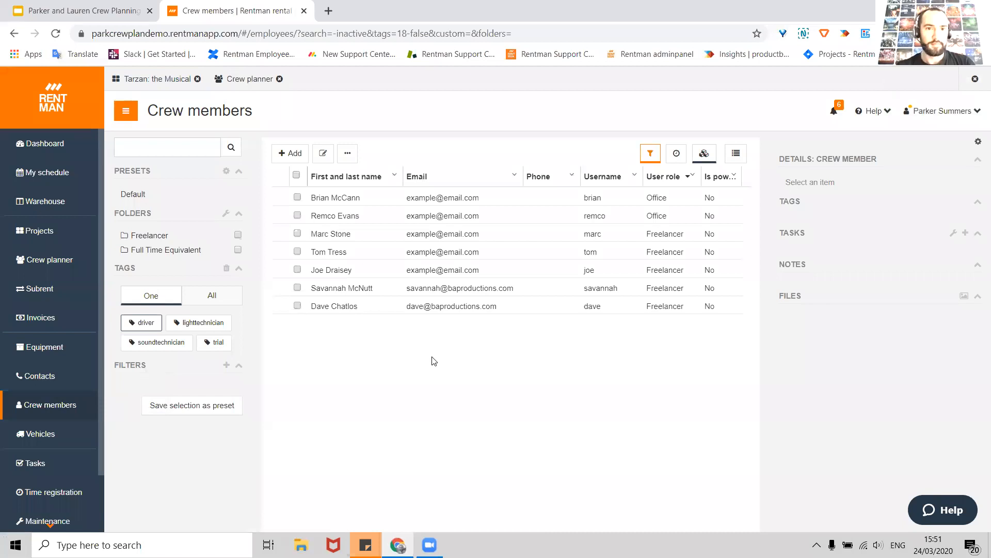
Reload the crew members list and clear its driver tag filter
{"action": "left_click", "coordinate": [56, 34]}
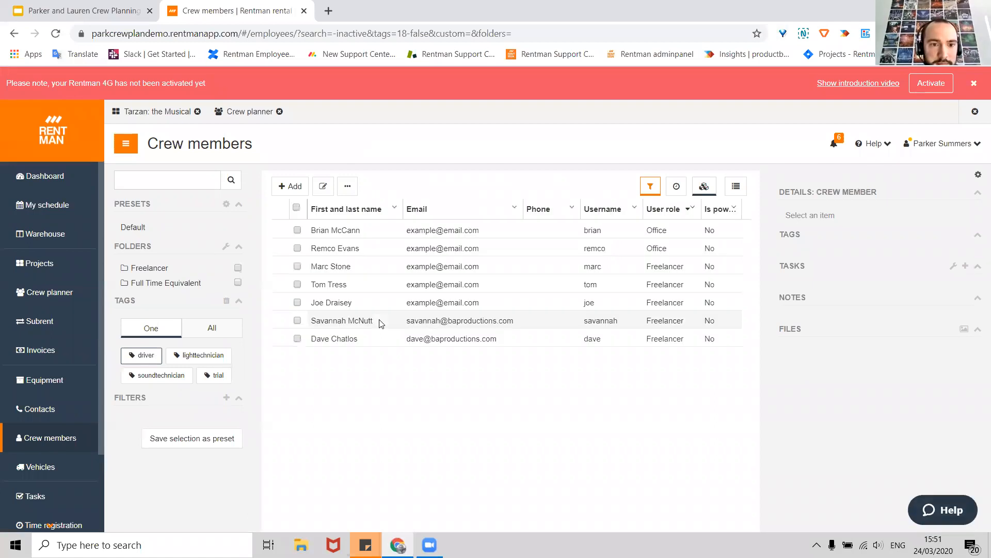
{"action": "left_click", "coordinate": [147, 355]}
{"action": "left_click", "coordinate": [148, 355]}
{"action": "left_click", "coordinate": [158, 360]}
{"action": "left_click", "coordinate": [157, 362]}
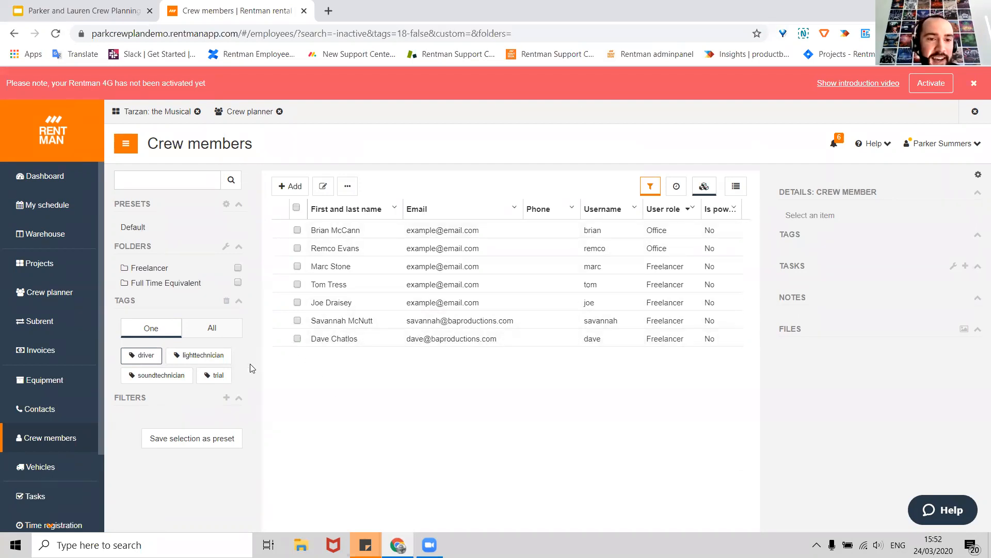
{"action": "left_click", "coordinate": [191, 360]}
{"action": "left_click", "coordinate": [181, 361]}
{"action": "left_click", "coordinate": [147, 359]}
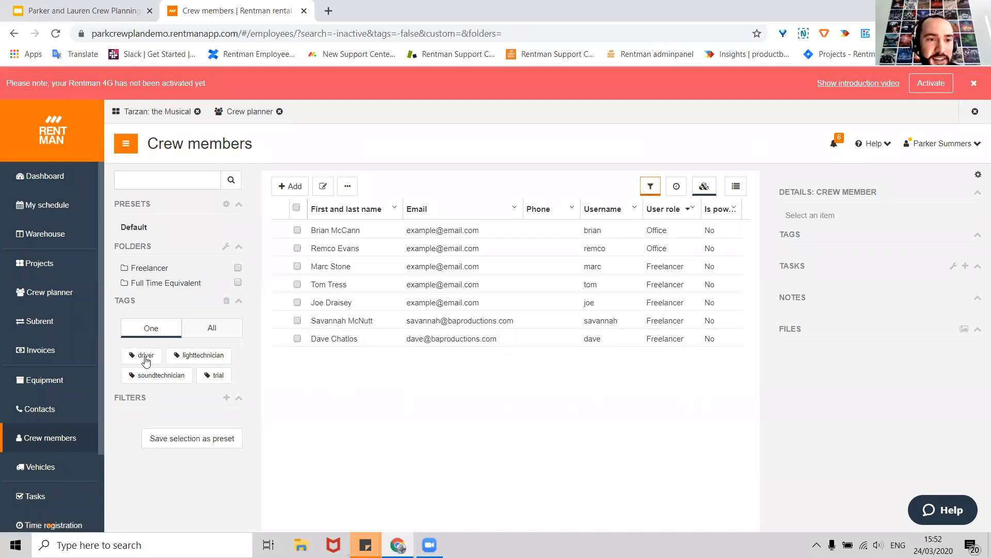
Open the Equipment module to view its list, folders and tags
{"action": "scroll", "coordinate": [61, 378], "scroll_direction": "down", "scroll_amount": 3}
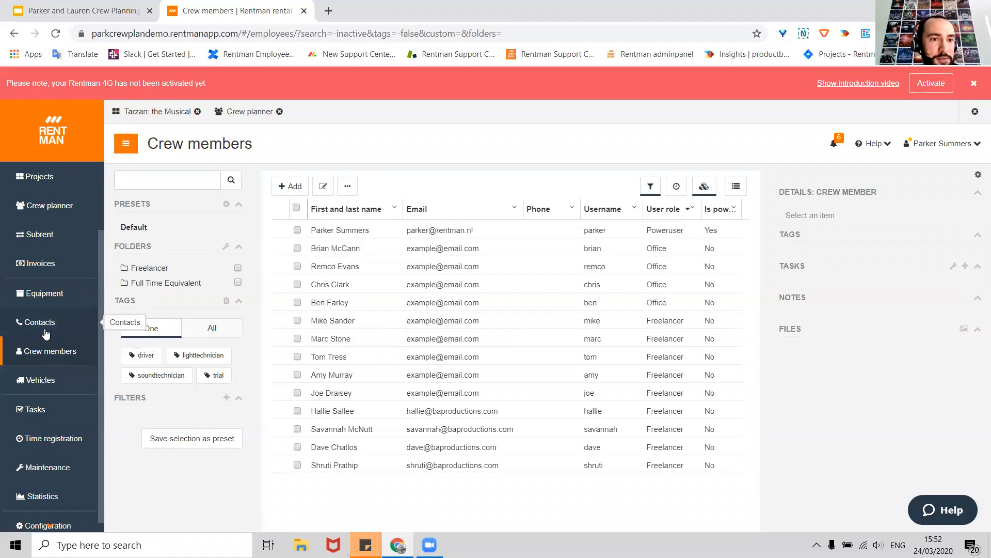
{"action": "left_click", "coordinate": [45, 298]}
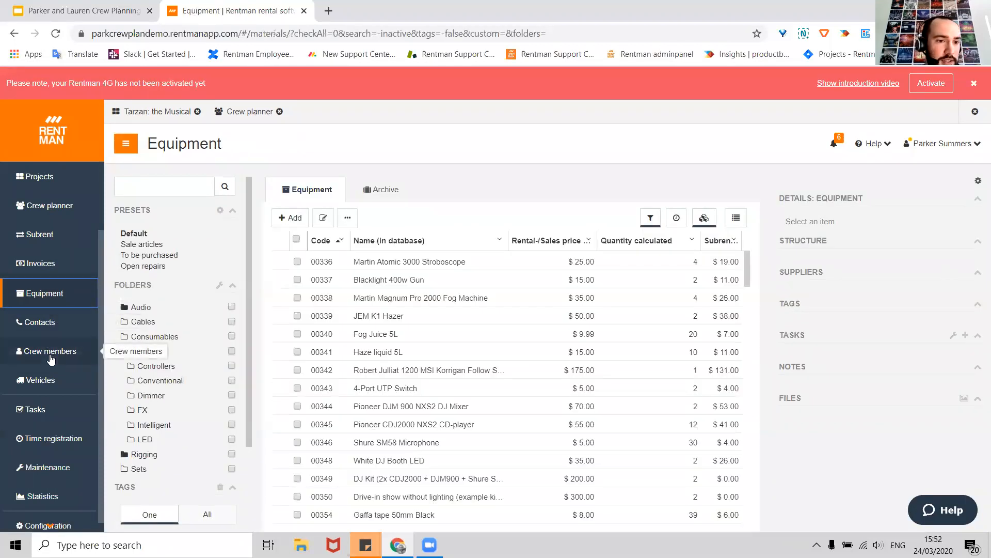
{"action": "scroll", "coordinate": [50, 357], "scroll_direction": "down", "scroll_amount": 1}
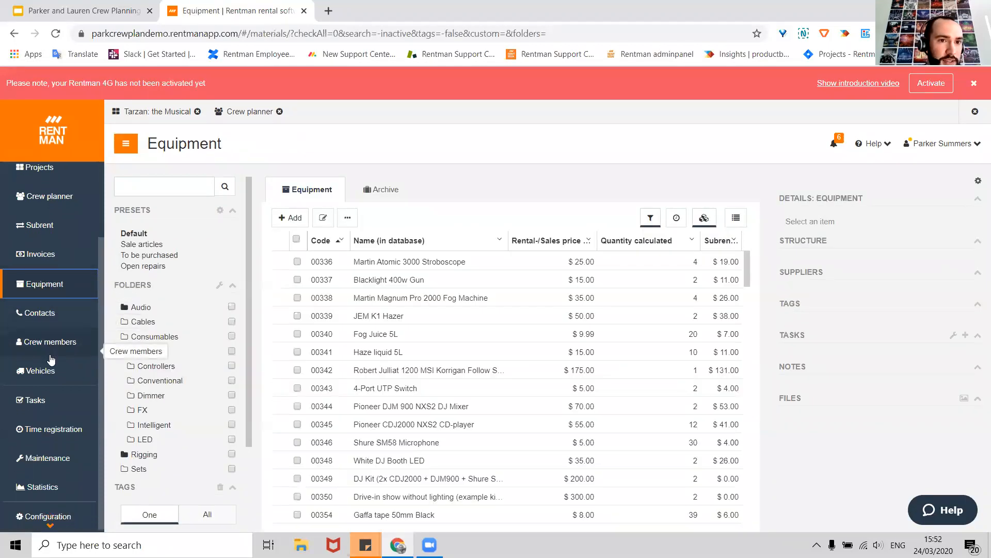
Return to the Tarzan: the Musical project and review the functions and remarks in its crew planning
{"action": "left_click", "coordinate": [172, 117]}
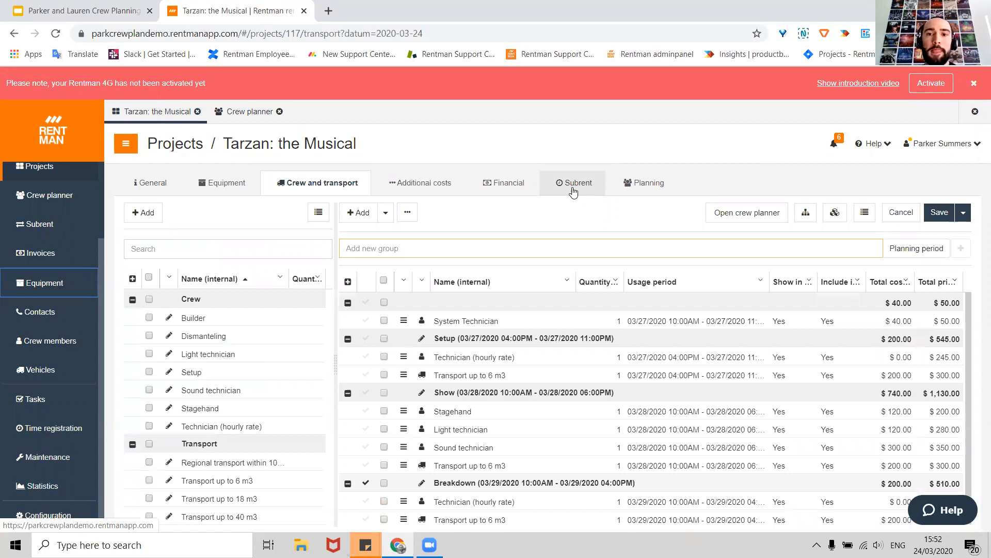
{"action": "left_click", "coordinate": [651, 195]}
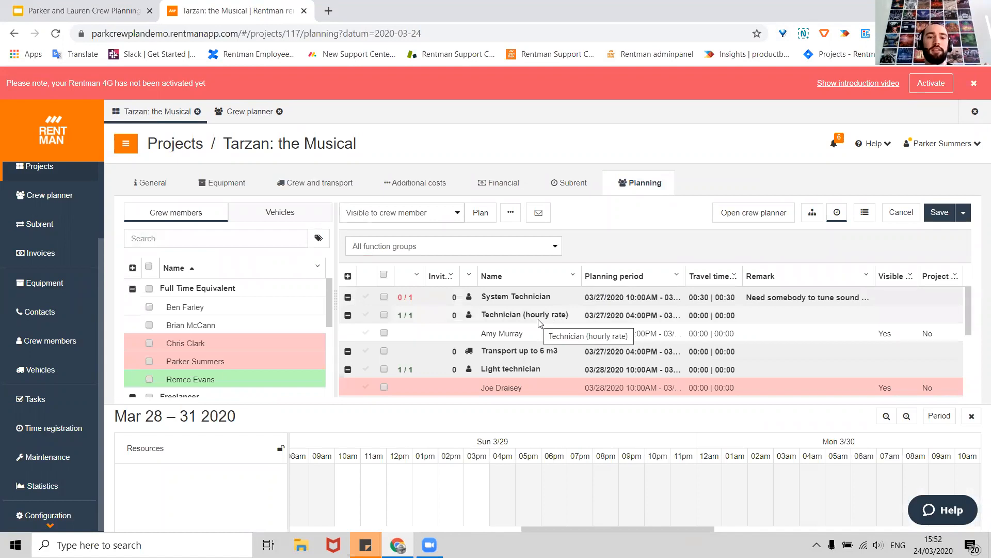
{"action": "scroll", "coordinate": [365, 344], "scroll_direction": "down", "scroll_amount": 1}
{"action": "scroll", "coordinate": [364, 344], "scroll_direction": "up", "scroll_amount": 1}
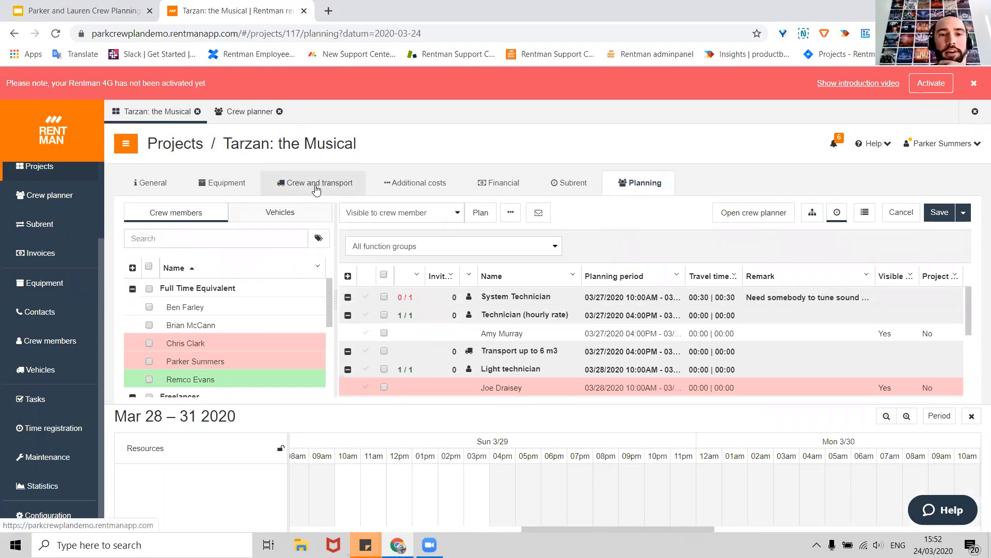
Add a planner remark to the show's Sound technician function, "In order of preference:" followed by three crew members ranked 1st to 3rd, and save the function
{"action": "left_click", "coordinate": [329, 188]}
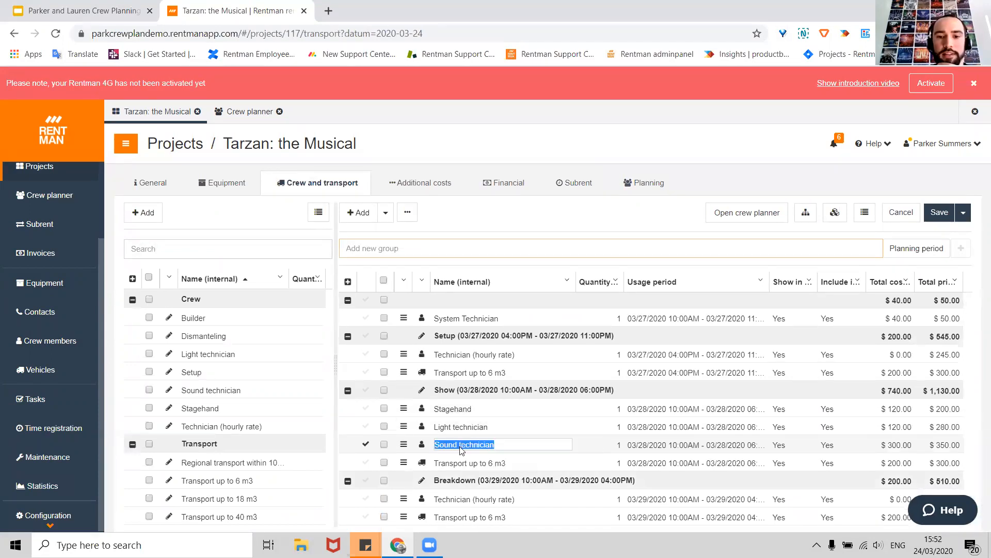
{"action": "scroll", "coordinate": [563, 320], "scroll_direction": "down", "scroll_amount": 3}
{"action": "scroll", "coordinate": [564, 324], "scroll_direction": "down", "scroll_amount": 4}
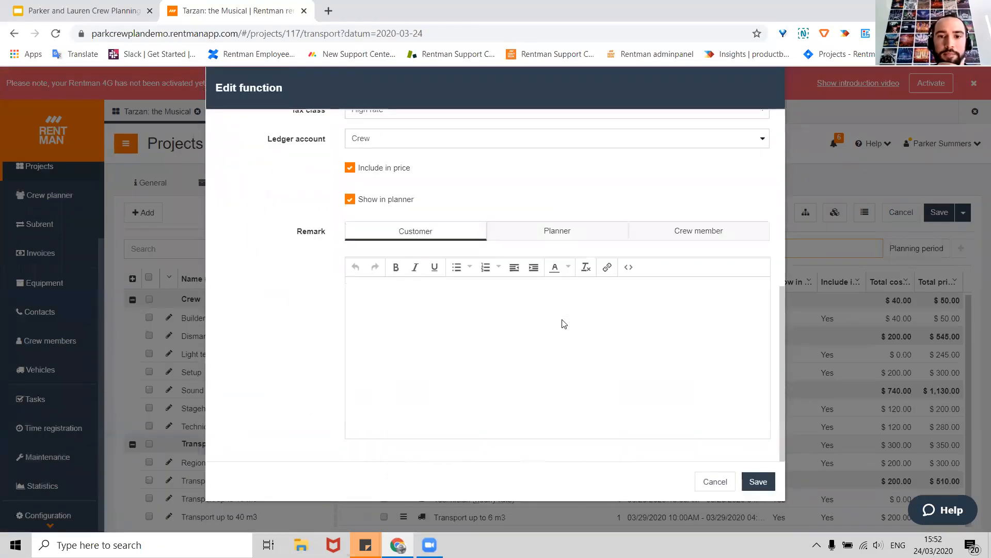
{"action": "left_click", "coordinate": [541, 234]}
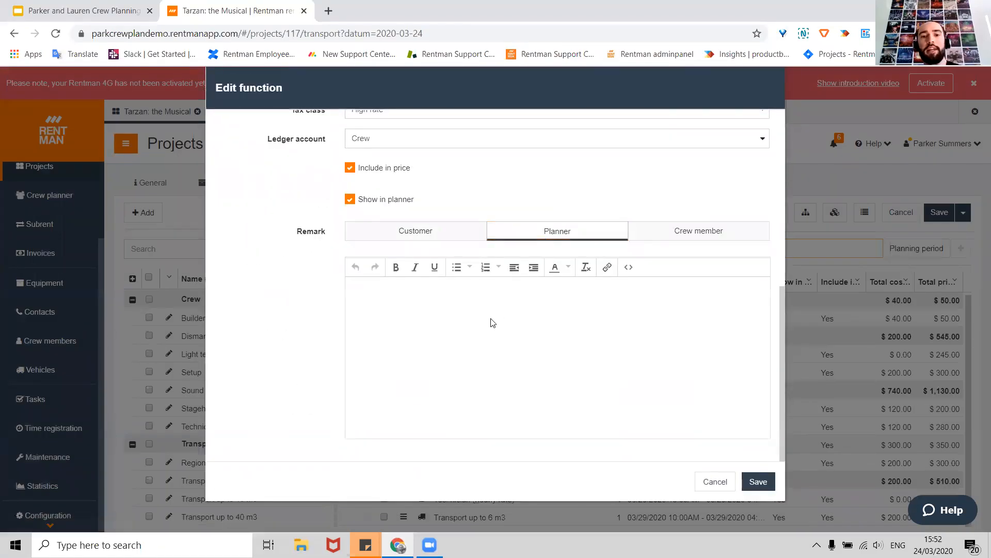
{"action": "type", "text": "In o"}
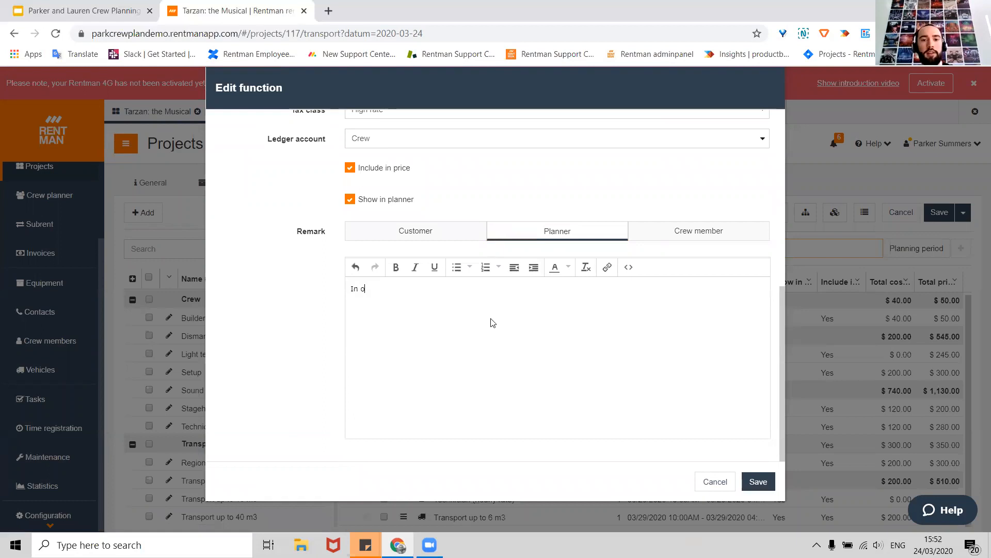
{"action": "type", "text": "rder of preference:"}
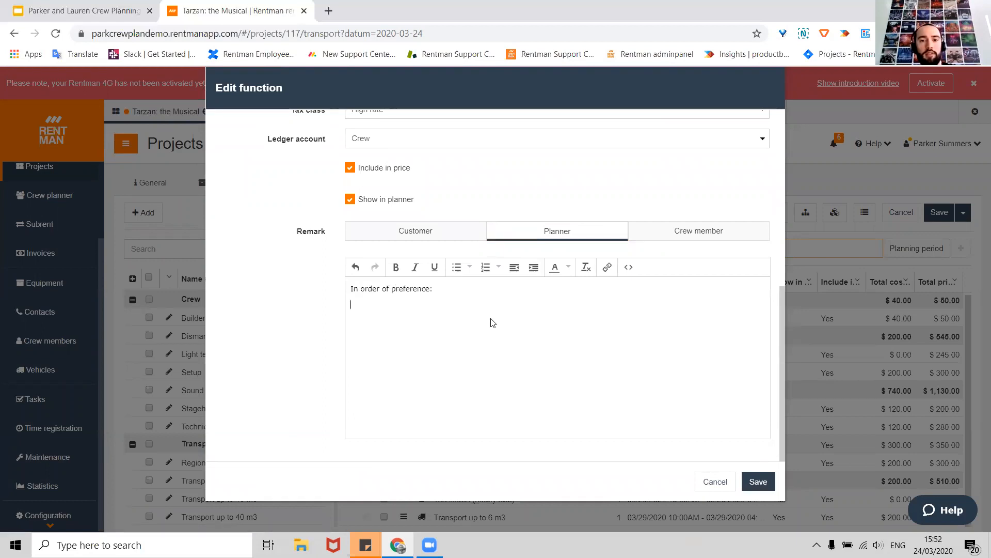
{"action": "key", "text": "Return"}
{"action": "type", "text": "Bri"}
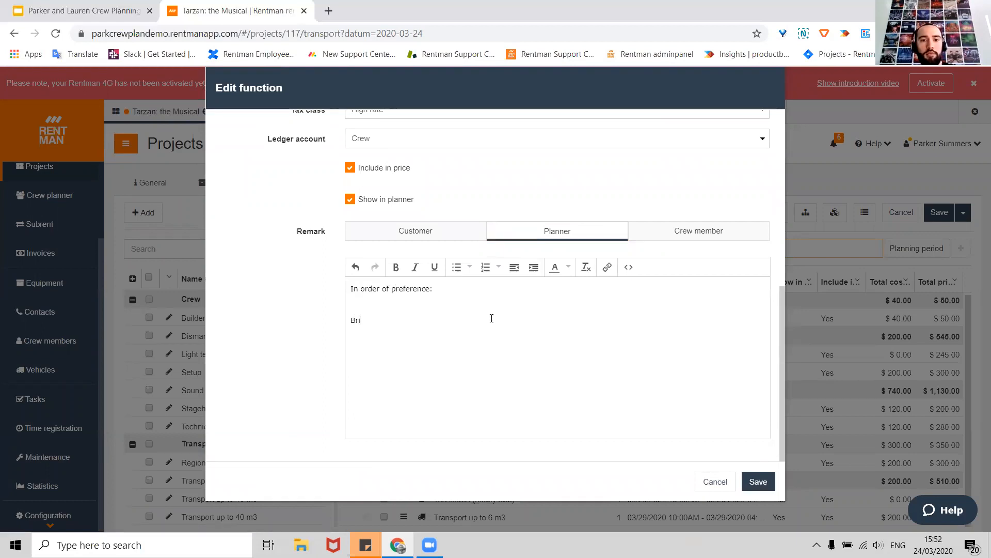
{"action": "type", "text": "an 1st Chris 2nd"}
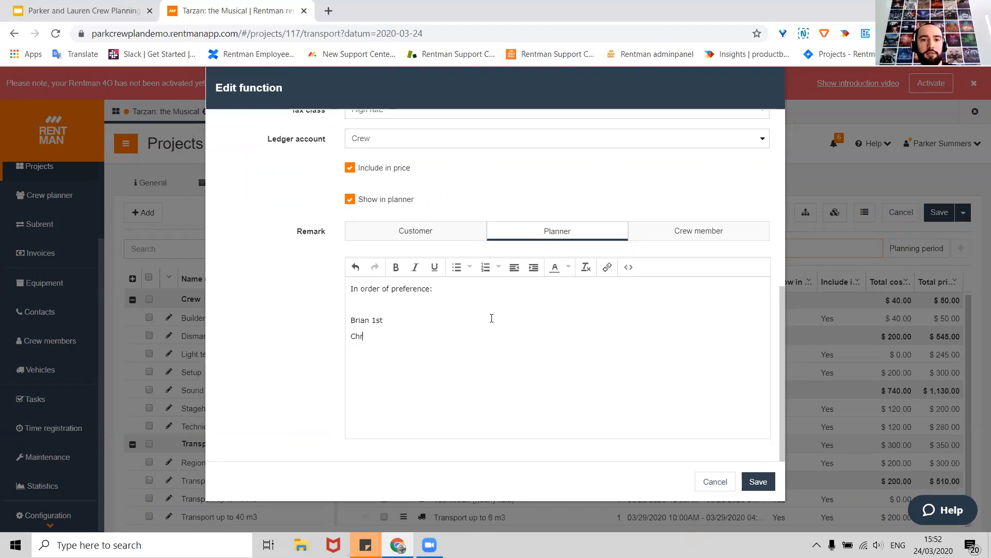
{"action": "key", "text": "Return"}
{"action": "type", "text": "Parker 3rd"}
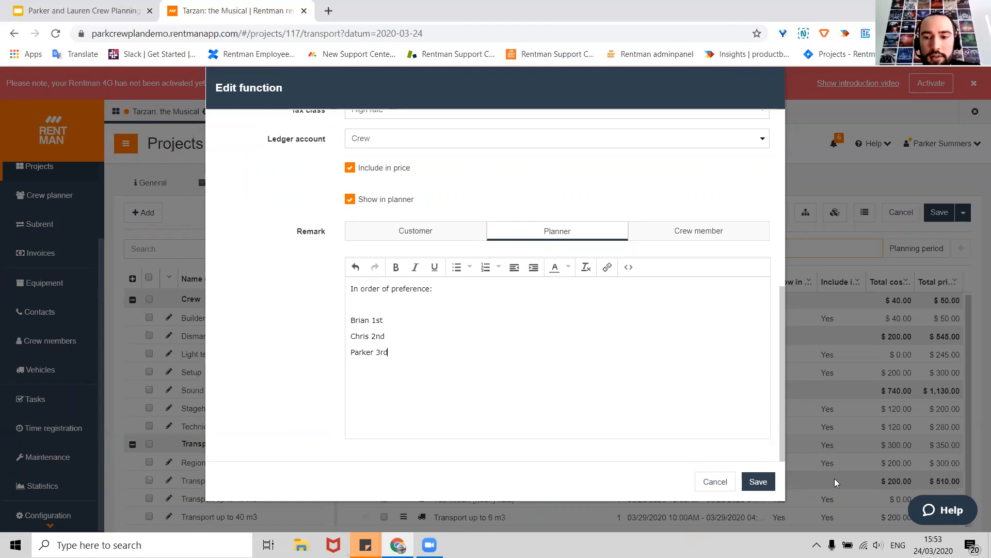
{"action": "left_click", "coordinate": [758, 481]}
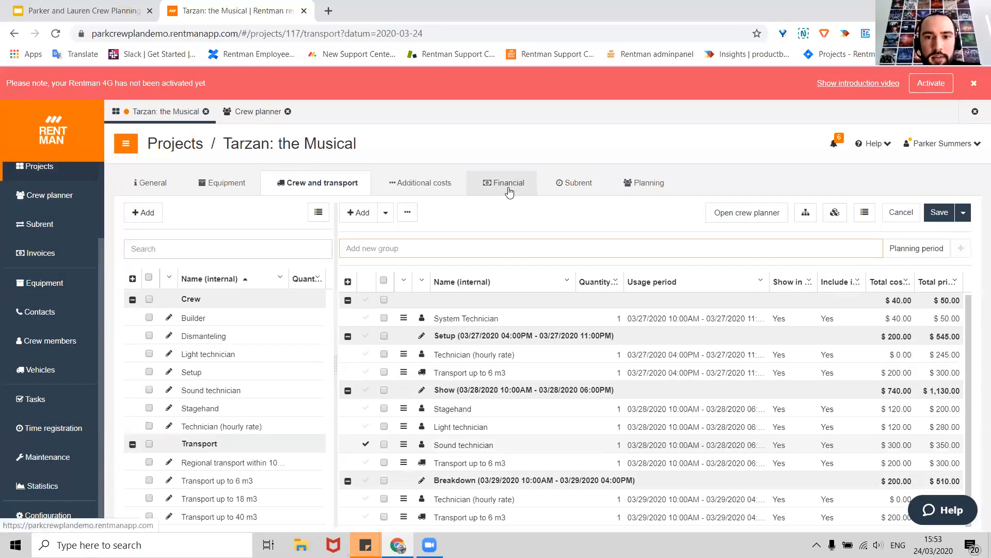
View the Sound technician function's remark in the project planning
{"action": "left_click", "coordinate": [618, 190]}
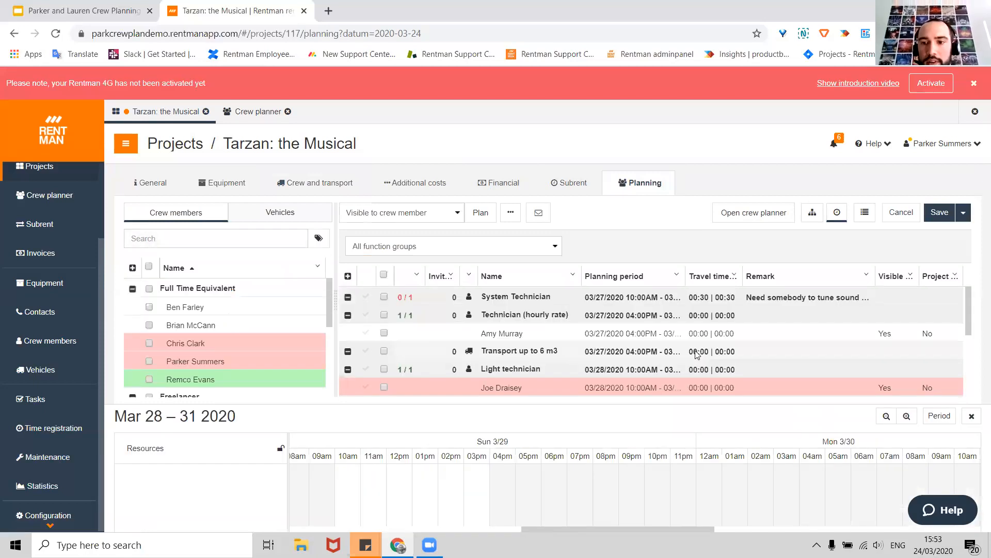
{"action": "scroll", "coordinate": [772, 328], "scroll_direction": "down", "scroll_amount": 3}
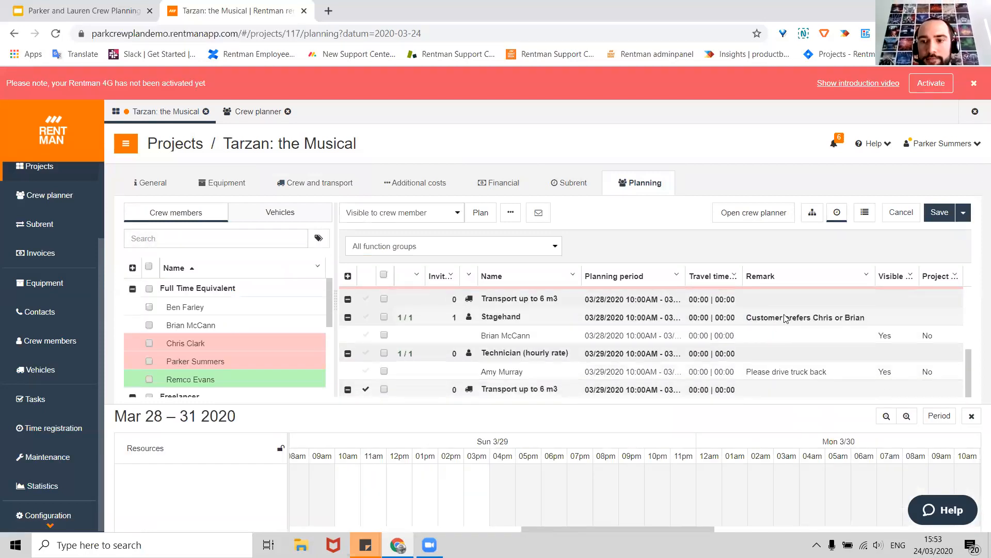
{"action": "scroll", "coordinate": [802, 321], "scroll_direction": "up", "scroll_amount": 2}
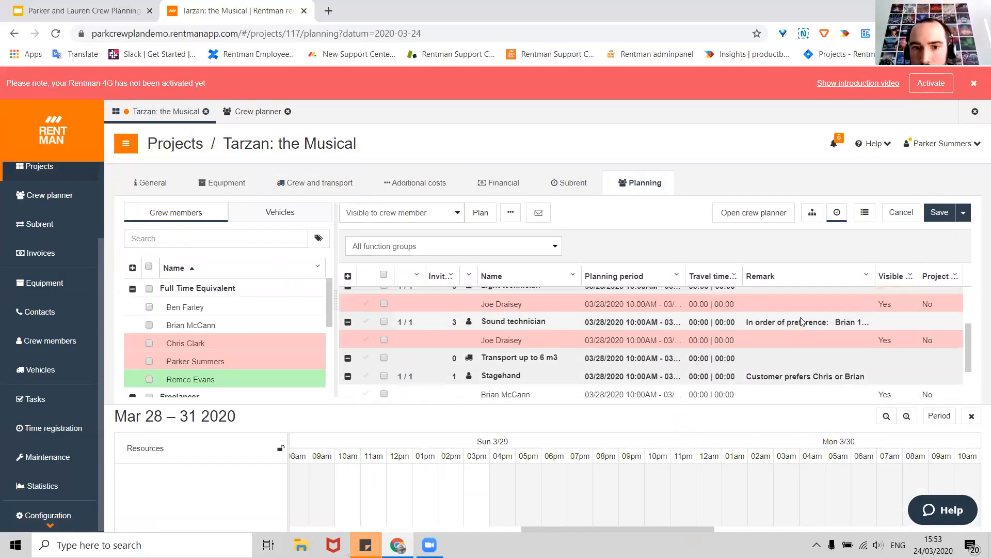
{"action": "scroll", "coordinate": [802, 321], "scroll_direction": "up", "scroll_amount": 1}
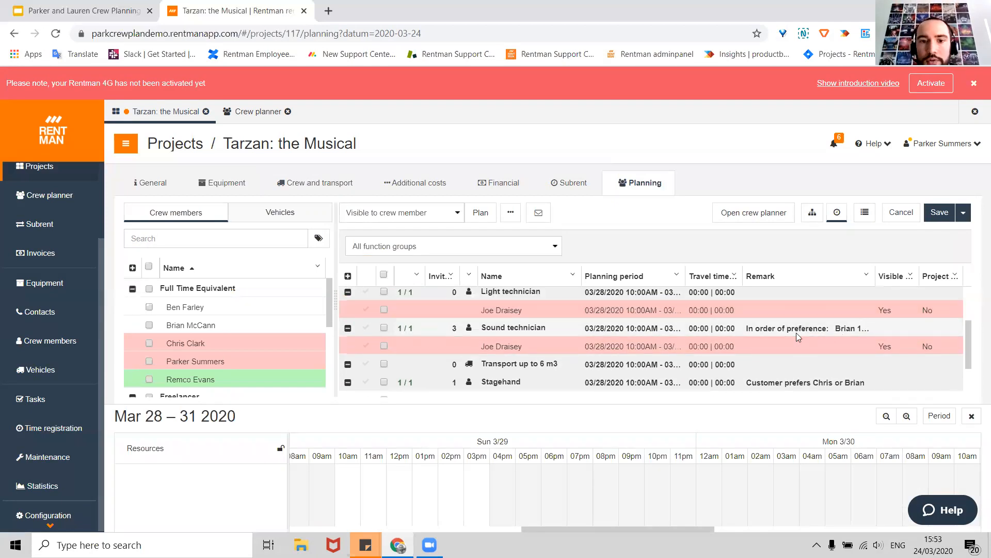
Select the Sound technician function together with the three full-time crew members named in its planner remark
{"action": "left_click", "coordinate": [366, 329]}
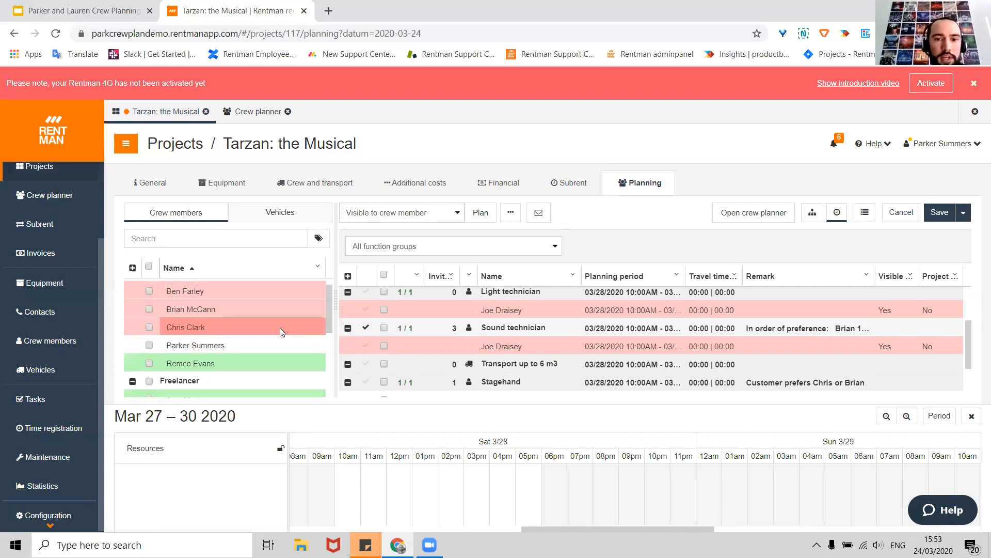
{"action": "left_click", "coordinate": [149, 325]}
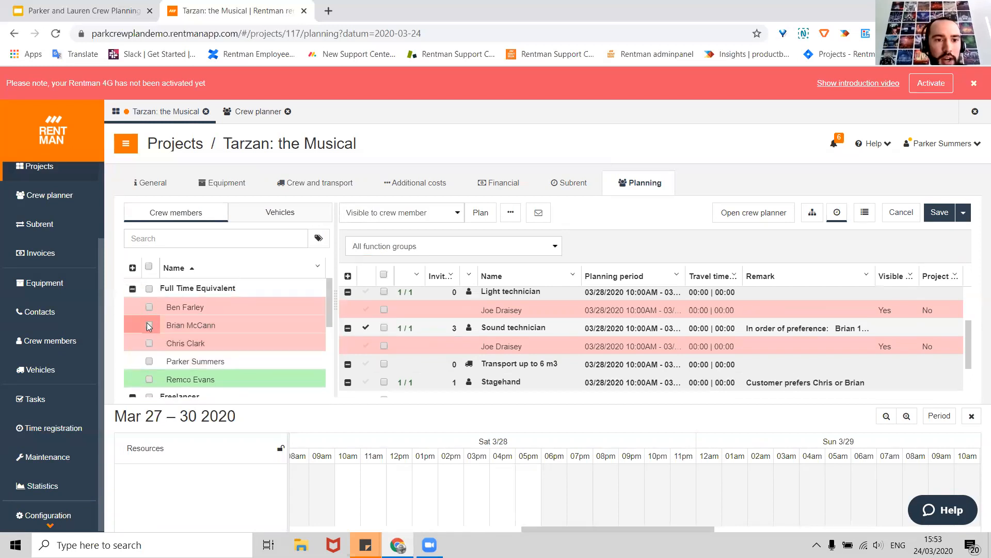
{"action": "left_click", "coordinate": [149, 344]}
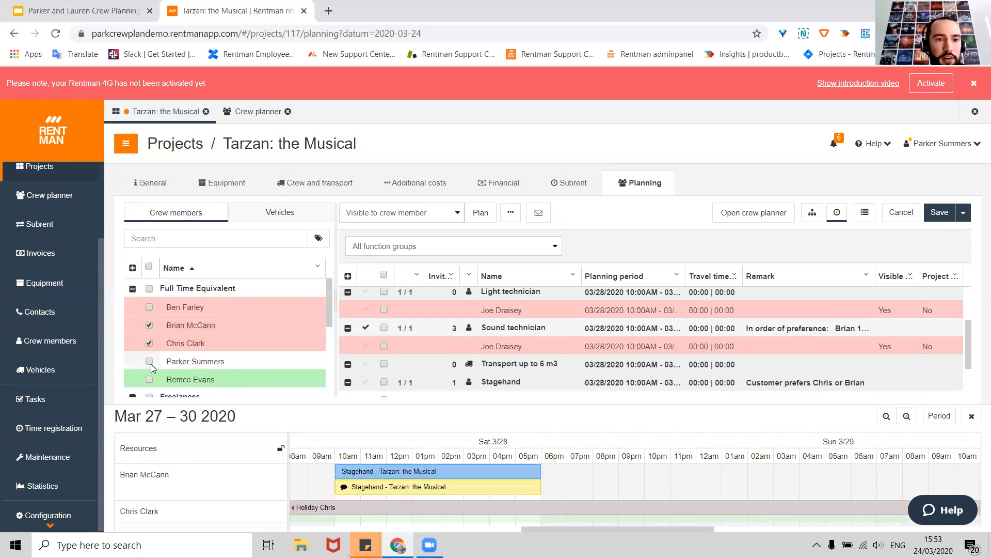
{"action": "left_click", "coordinate": [149, 361]}
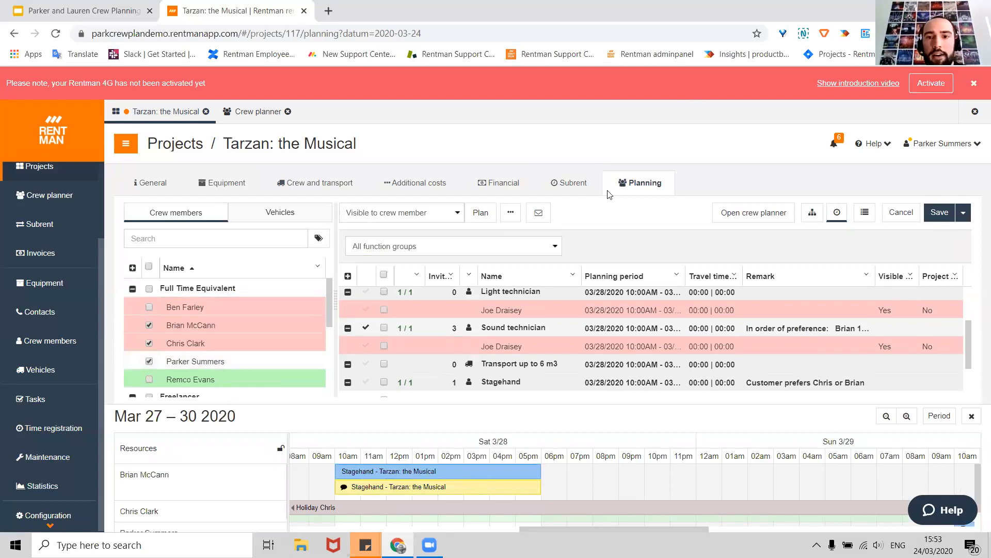
Try to invite the selected crew members for the Sound technician function, and save the project
{"action": "left_click", "coordinate": [509, 213]}
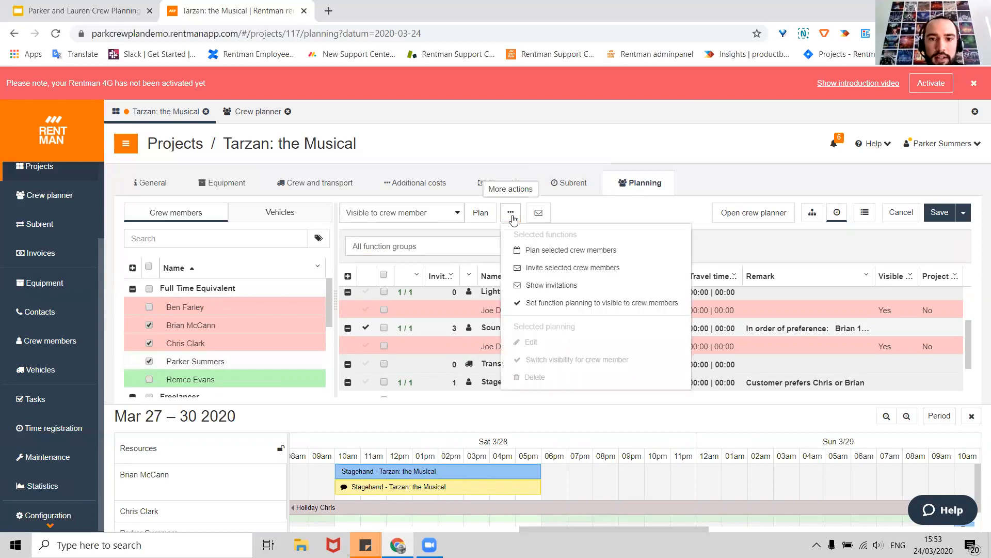
{"action": "left_click", "coordinate": [537, 264]}
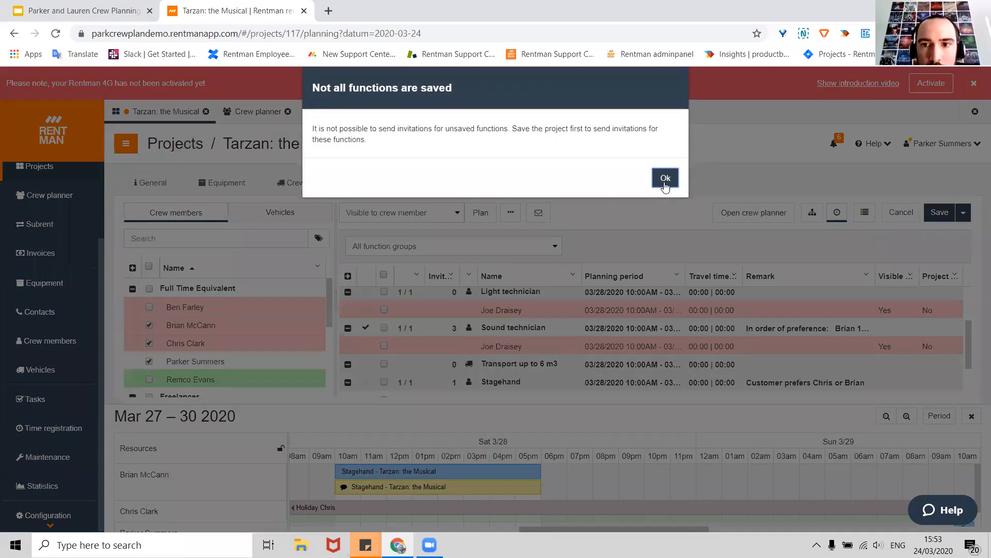
{"action": "left_click", "coordinate": [665, 178]}
{"action": "left_click", "coordinate": [935, 214]}
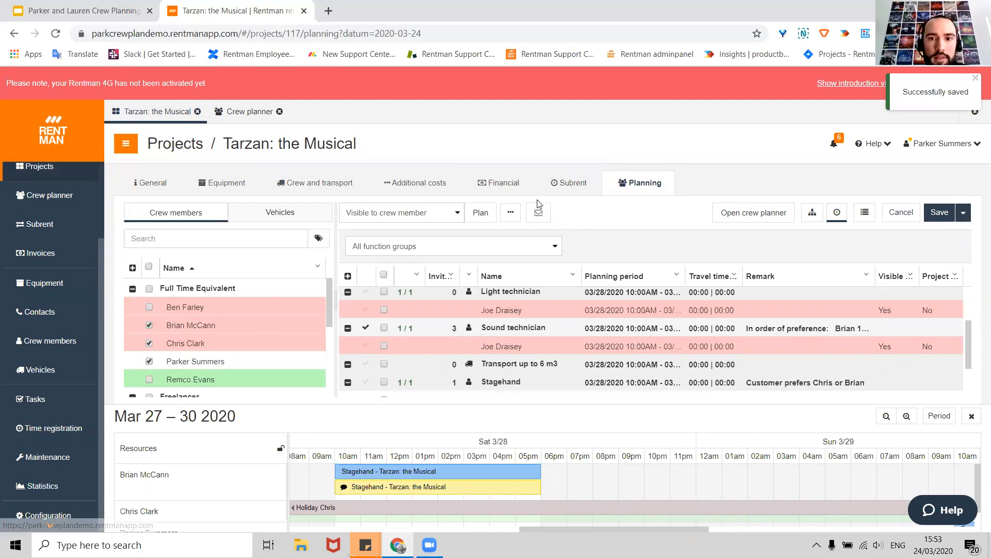
Review the action options of an invitation for the selected crew members on the Sound technician function, without sending it
{"action": "left_click", "coordinate": [510, 212]}
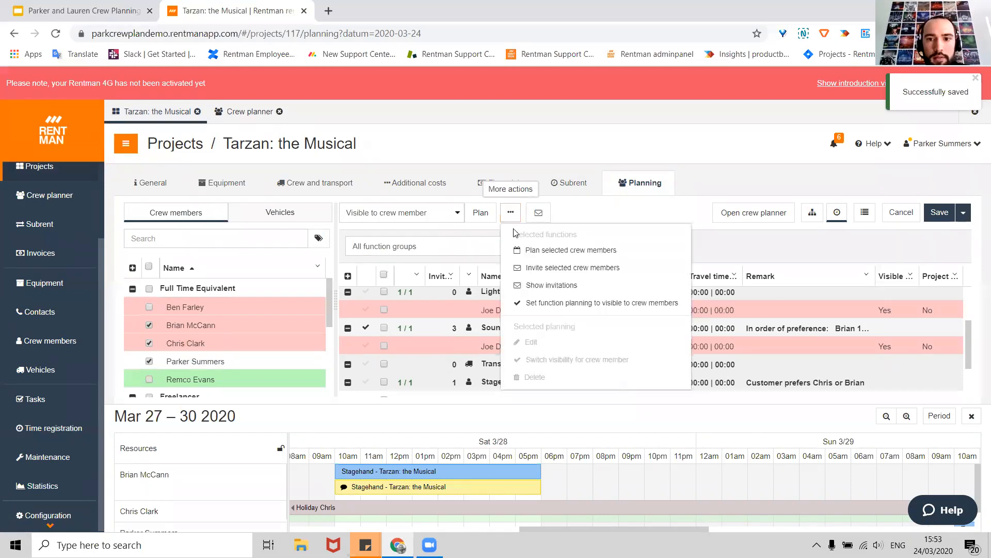
{"action": "left_click", "coordinate": [528, 268]}
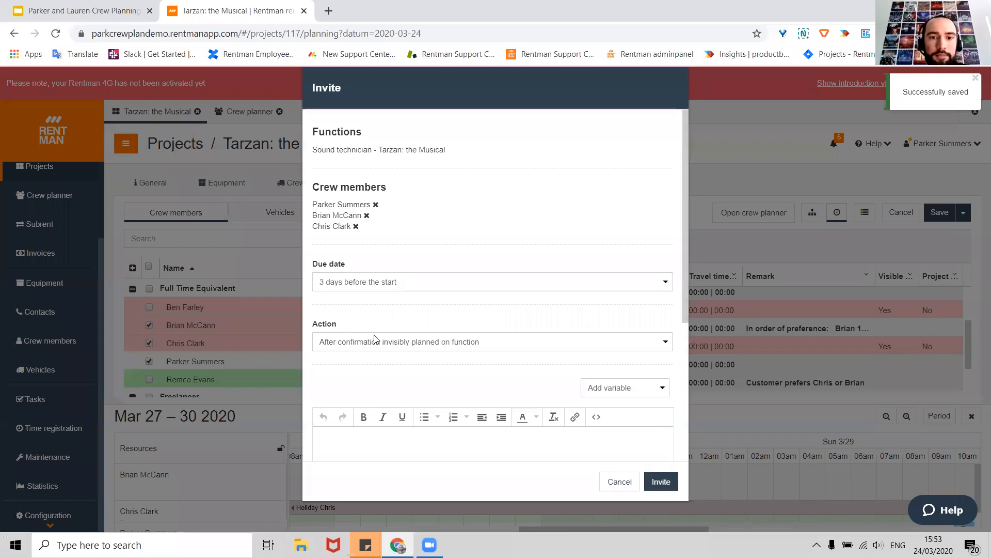
{"action": "left_click", "coordinate": [376, 341]}
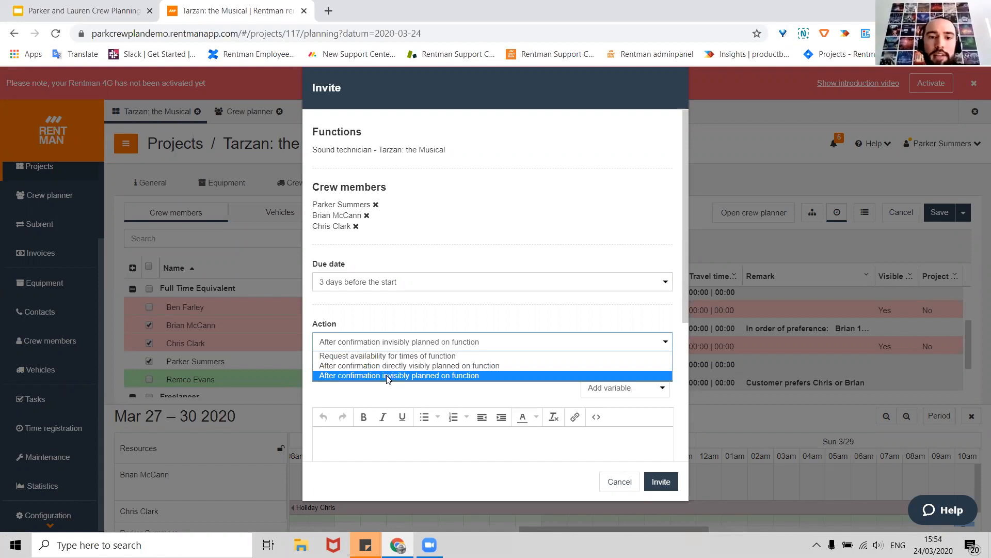
{"action": "left_click", "coordinate": [620, 482]}
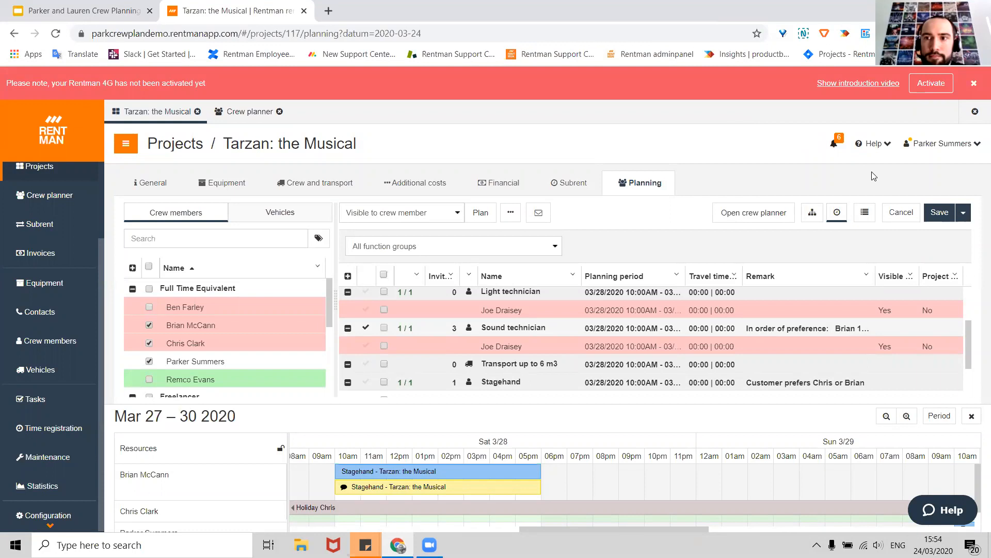
Look through the notifications and open the availability request for 03/26/2020 in the personal schedule
{"action": "left_click", "coordinate": [839, 154]}
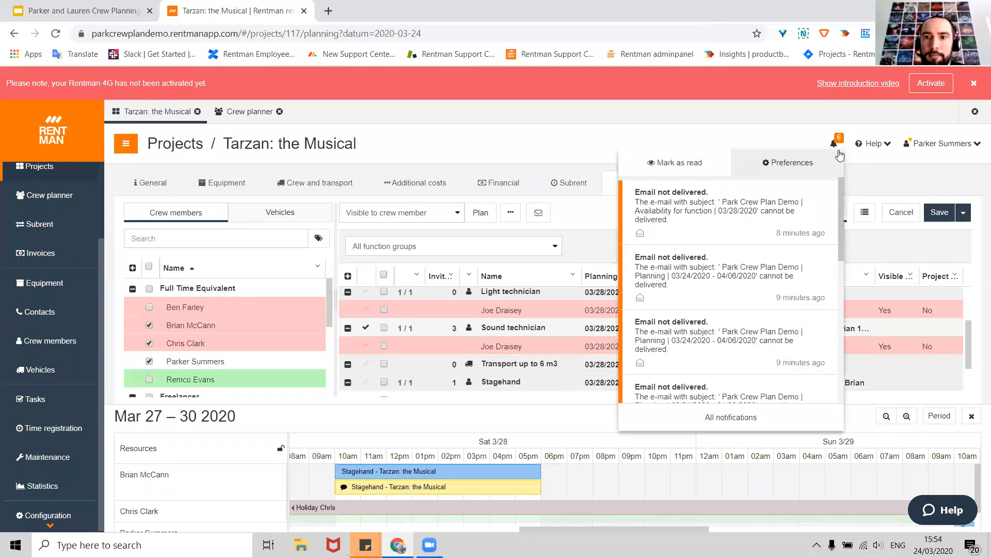
{"action": "scroll", "coordinate": [814, 242], "scroll_direction": "down", "scroll_amount": 1}
{"action": "scroll", "coordinate": [814, 243], "scroll_direction": "down", "scroll_amount": 5}
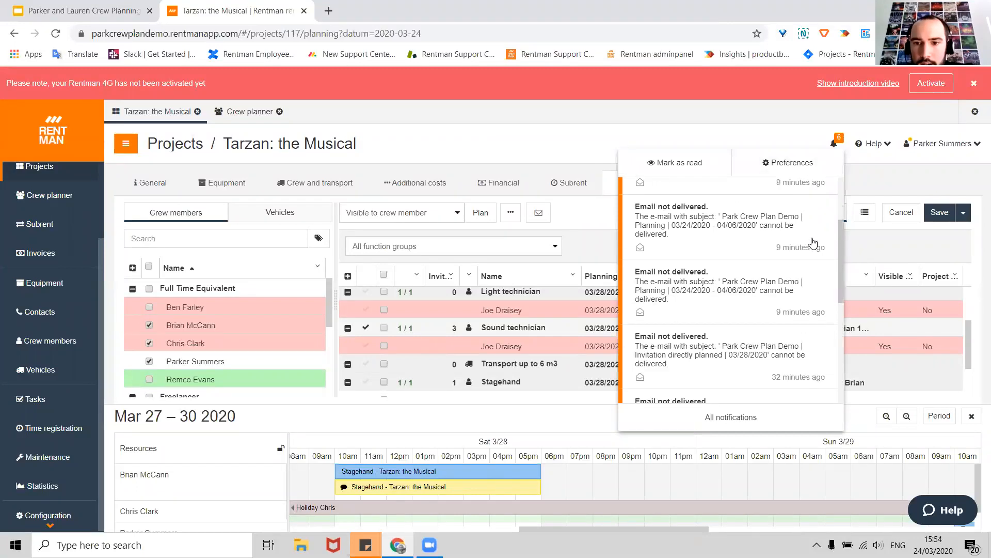
{"action": "scroll", "coordinate": [814, 243], "scroll_direction": "up", "scroll_amount": 3}
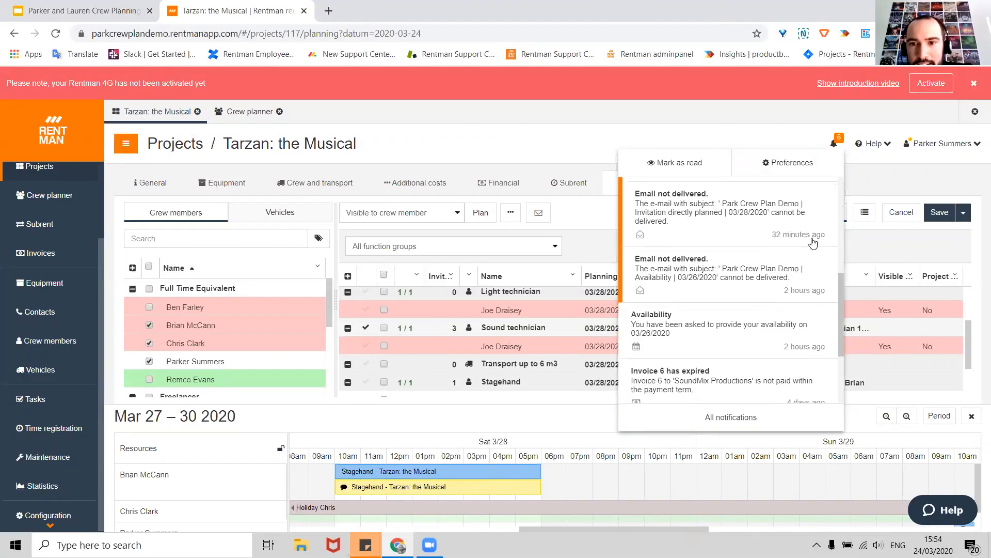
{"action": "scroll", "coordinate": [814, 243], "scroll_direction": "up", "scroll_amount": 1}
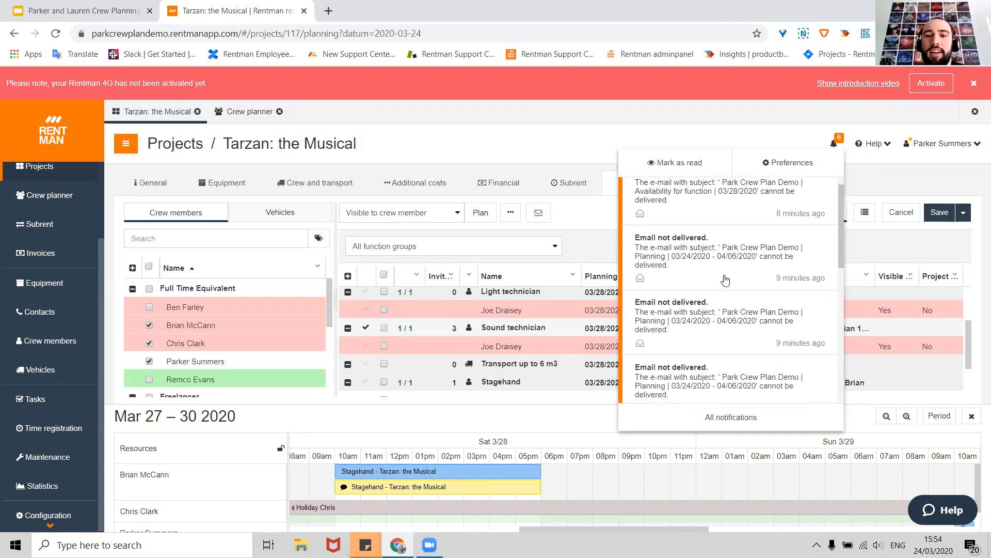
{"action": "scroll", "coordinate": [725, 280], "scroll_direction": "up", "scroll_amount": 1}
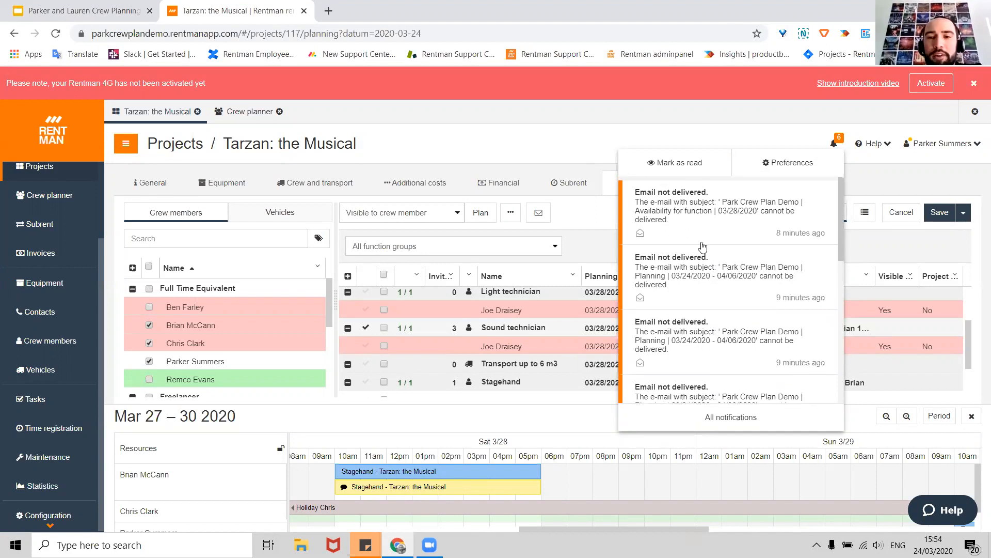
{"action": "scroll", "coordinate": [703, 246], "scroll_direction": "down", "scroll_amount": 6}
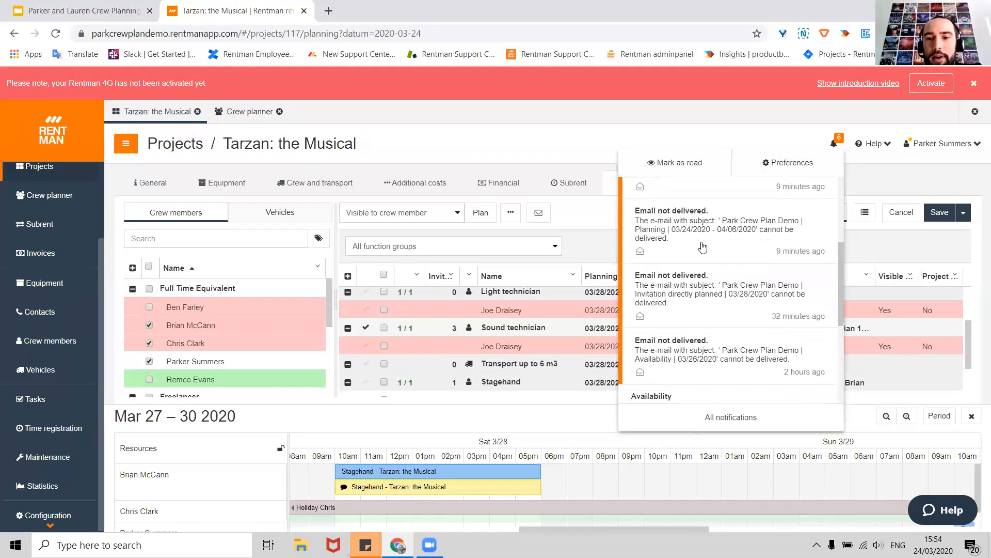
{"action": "left_click", "coordinate": [671, 266]}
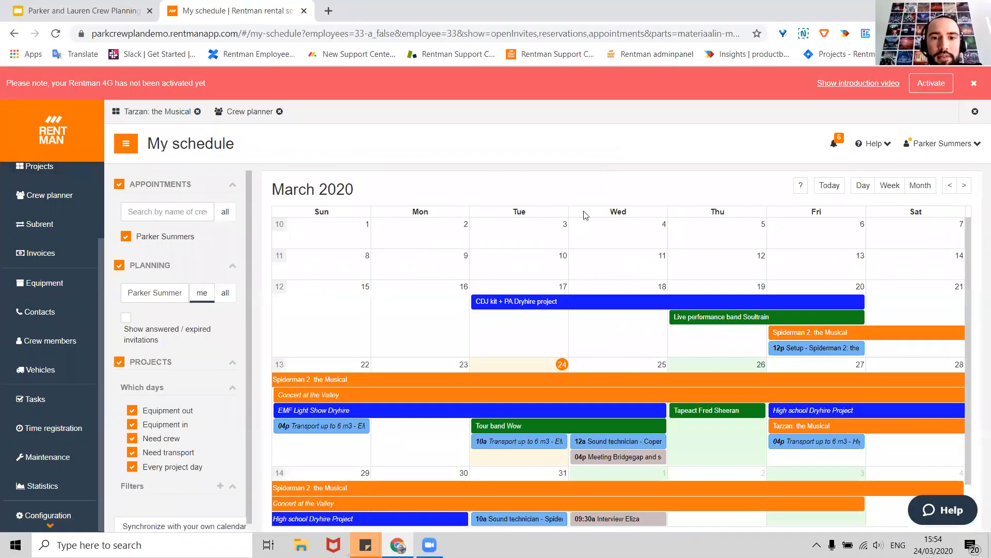
{"action": "left_click", "coordinate": [835, 146]}
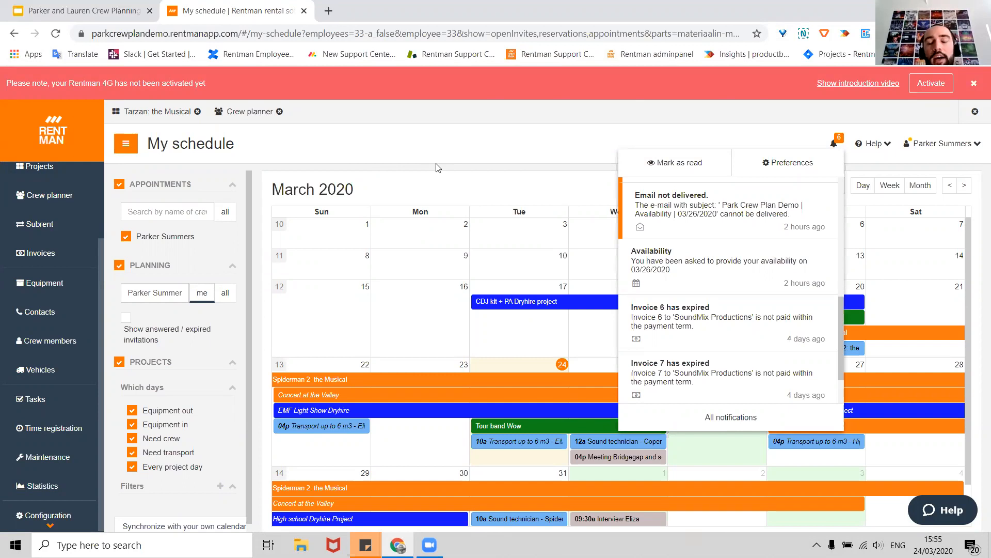
{"action": "left_click", "coordinate": [463, 171]}
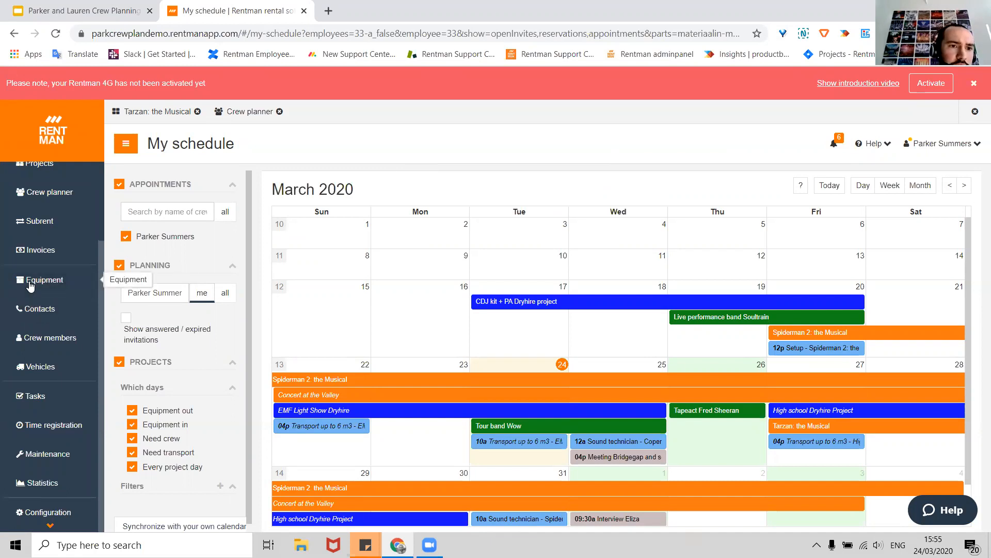
Open the crew planner and show the availability of all full-time and freelance crew members
{"action": "left_click", "coordinate": [56, 188]}
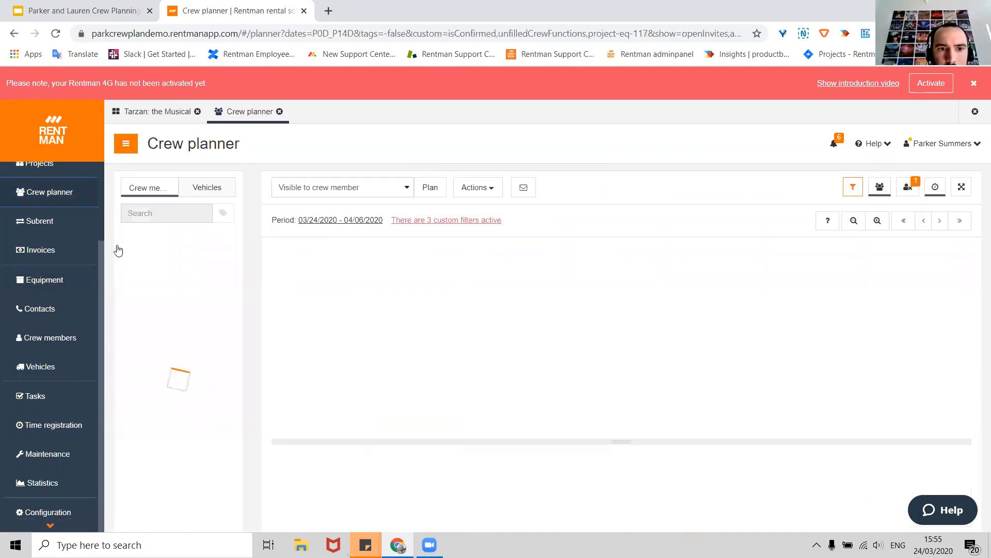
{"action": "left_click_drag", "start_coordinate": [566, 440], "coordinate": [562, 309]}
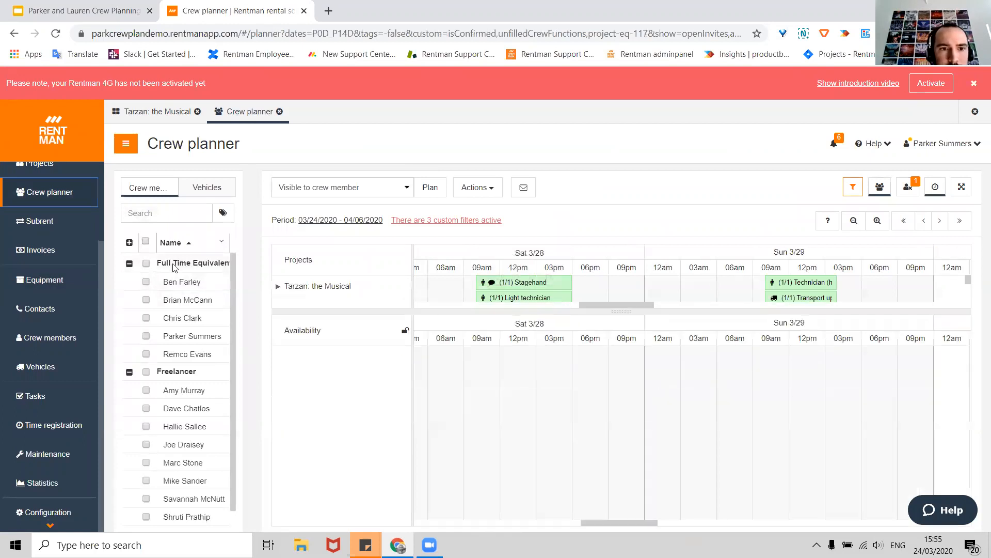
{"action": "left_click", "coordinate": [146, 242]}
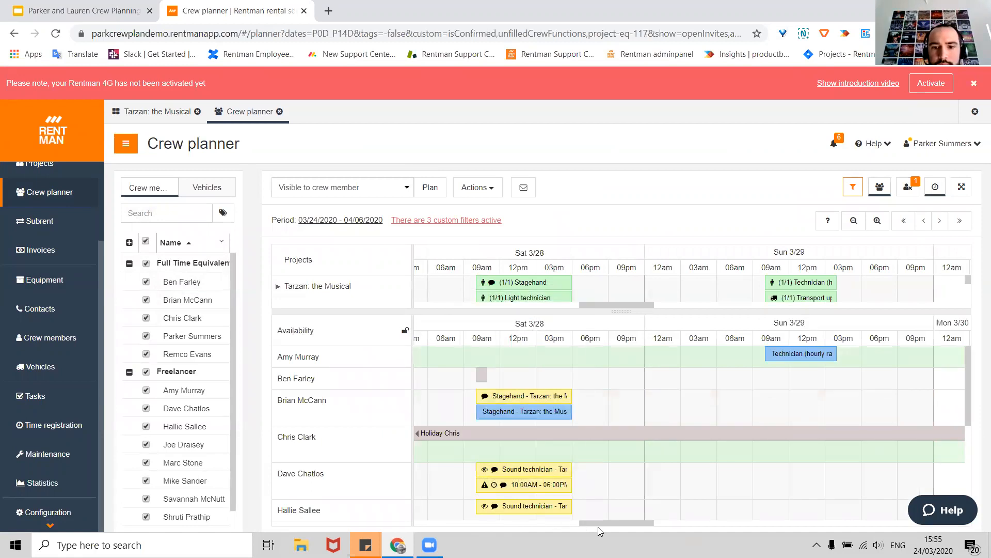
{"action": "left_click_drag", "start_coordinate": [603, 523], "coordinate": [600, 523]}
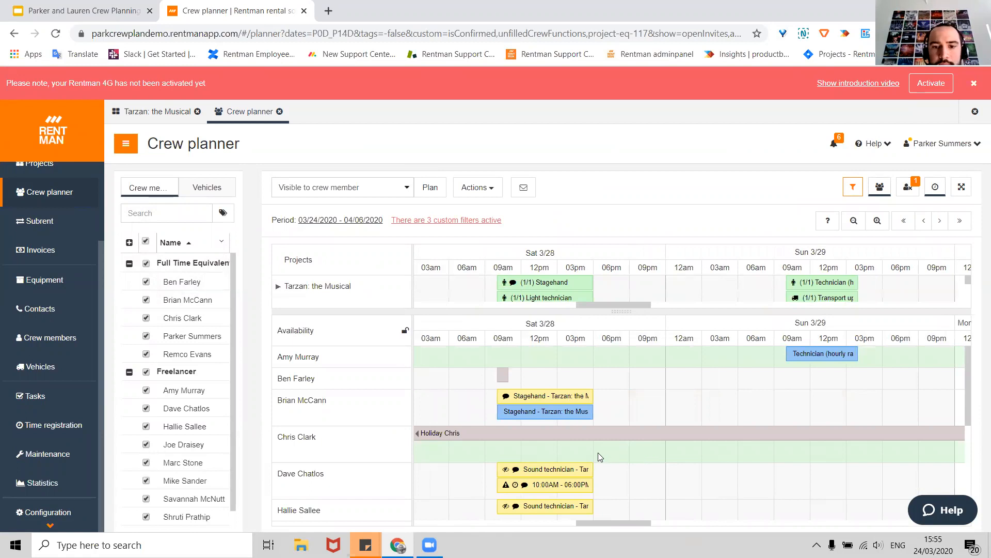
{"action": "left_click", "coordinate": [625, 507]}
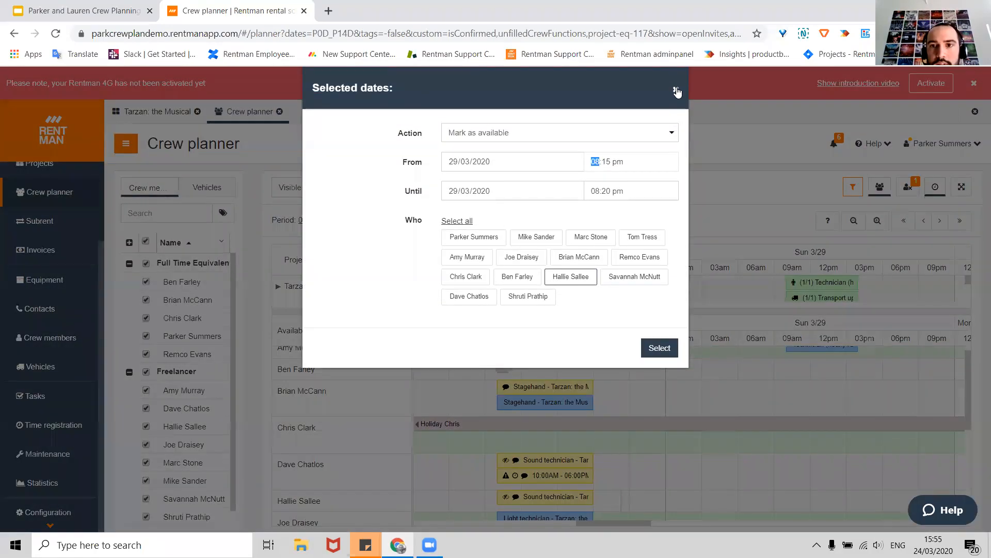
{"action": "left_click", "coordinate": [677, 92]}
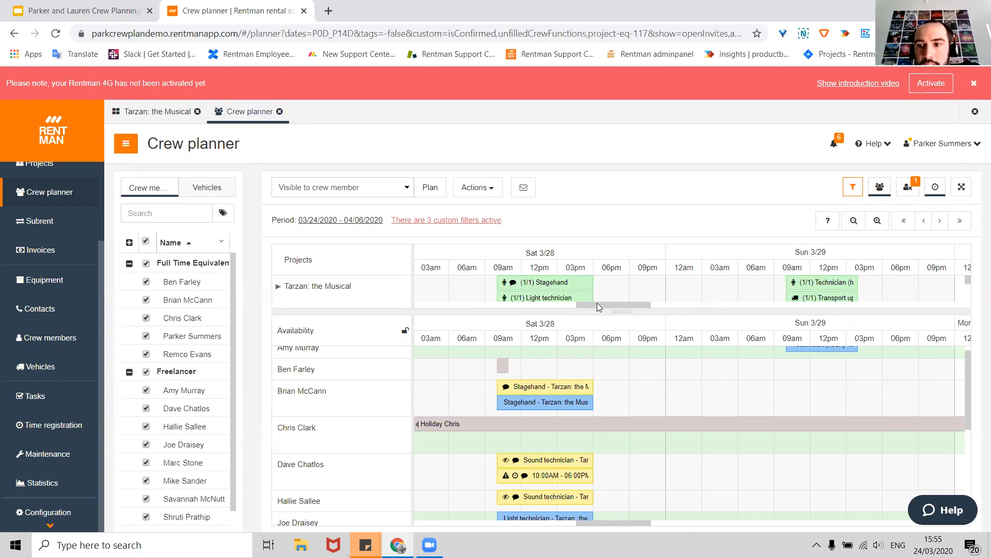
Enlarge the projects overview and expand Tarzan: the Musical to show its planning and invitations
{"action": "left_click_drag", "start_coordinate": [655, 311], "coordinate": [657, 450]}
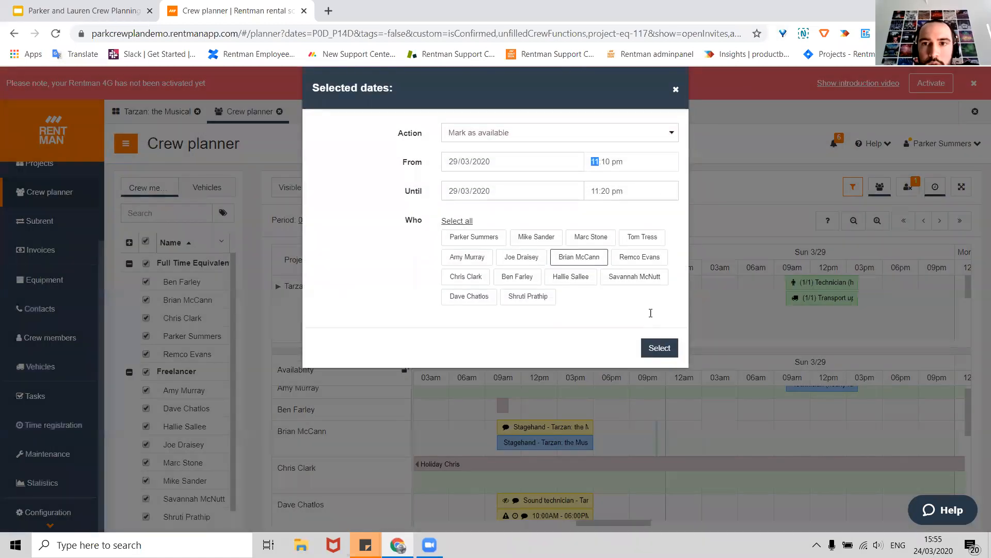
{"action": "left_click", "coordinate": [651, 343]}
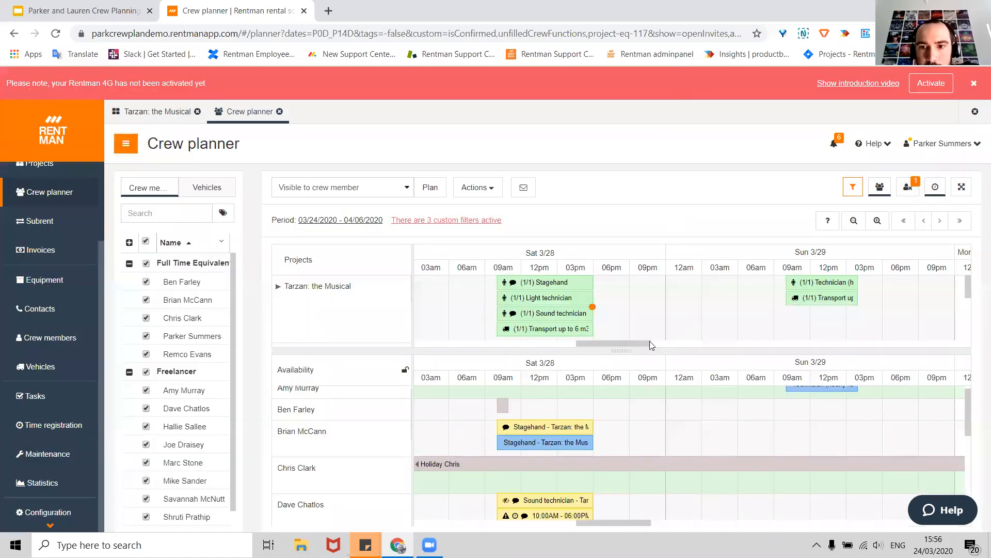
{"action": "left_click_drag", "start_coordinate": [646, 342], "coordinate": [607, 344]}
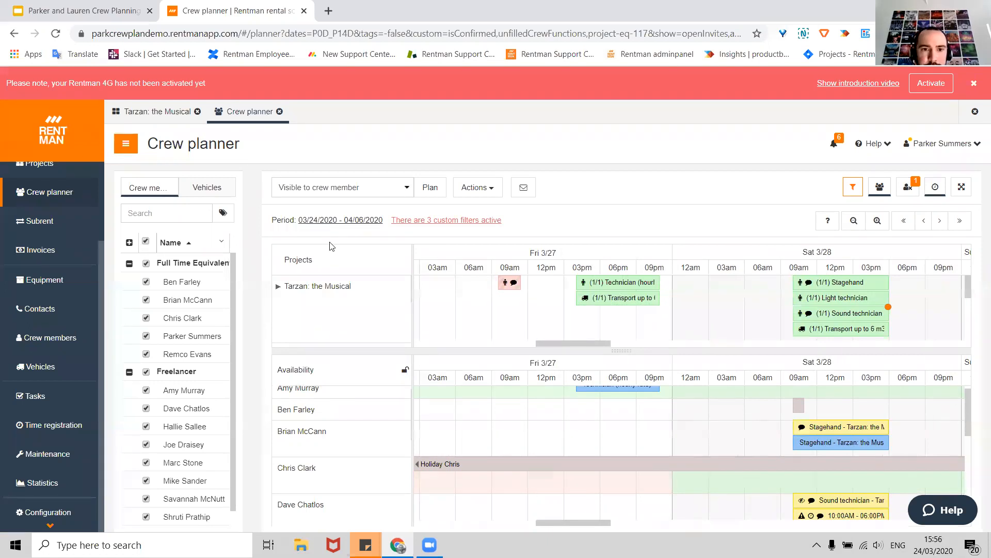
{"action": "left_click", "coordinate": [278, 285]}
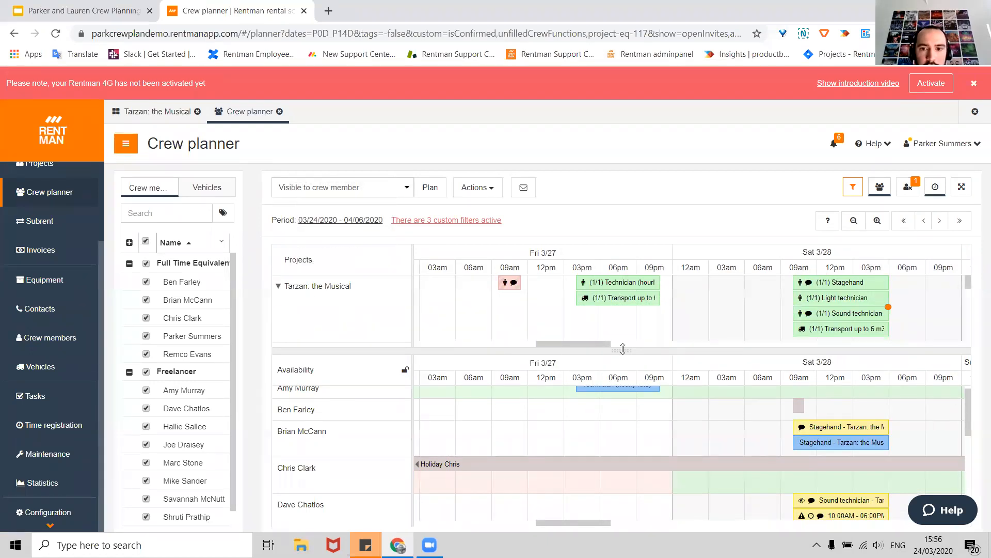
{"action": "left_click_drag", "start_coordinate": [655, 351], "coordinate": [646, 458]}
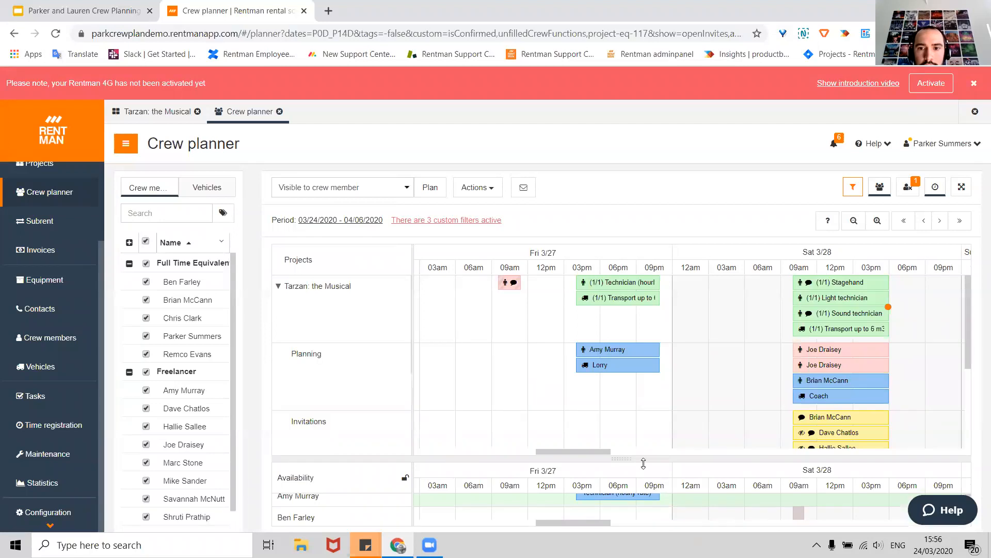
Switch the crew member visibility of the freelancer's planning on the Fri 3/27 Technician function
{"action": "right_click", "coordinate": [600, 352]}
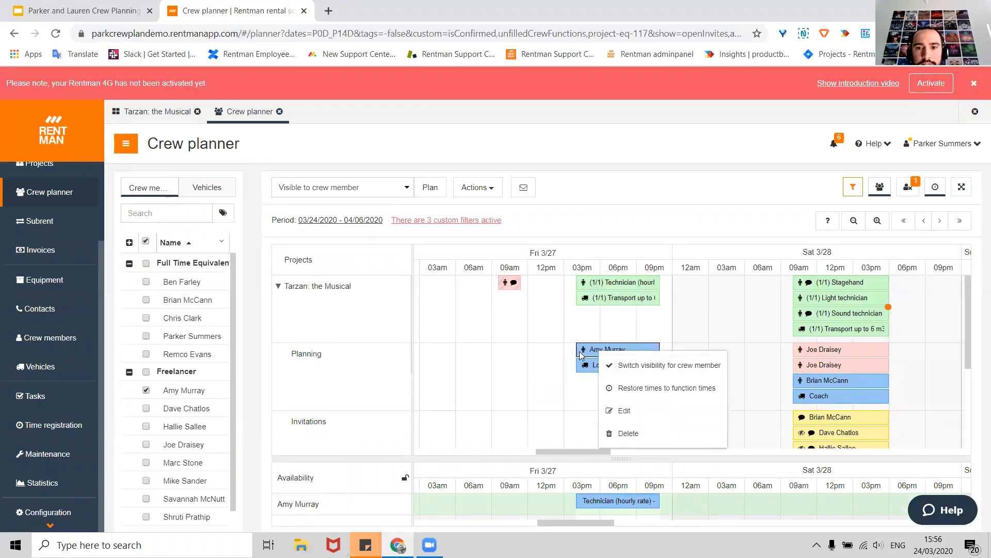
{"action": "left_click", "coordinate": [632, 221]}
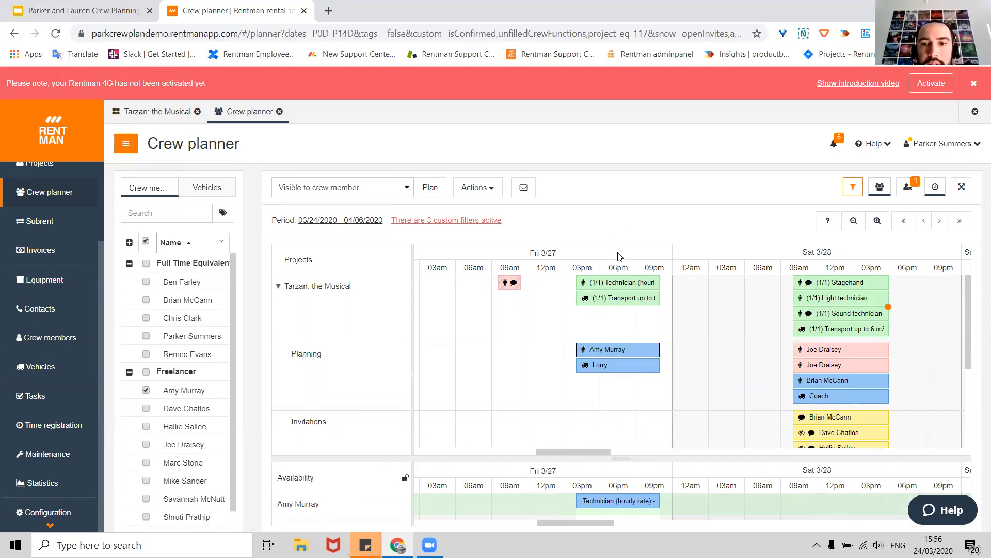
{"action": "mouse_move", "coordinate": [574, 450]}
{"action": "left_mouse_down"}
{"action": "mouse_move", "coordinate": [667, 448]}
{"action": "mouse_move", "coordinate": [638, 442]}
{"action": "mouse_move", "coordinate": [576, 452]}
{"action": "left_mouse_up"}
{"action": "right_click", "coordinate": [571, 351]}
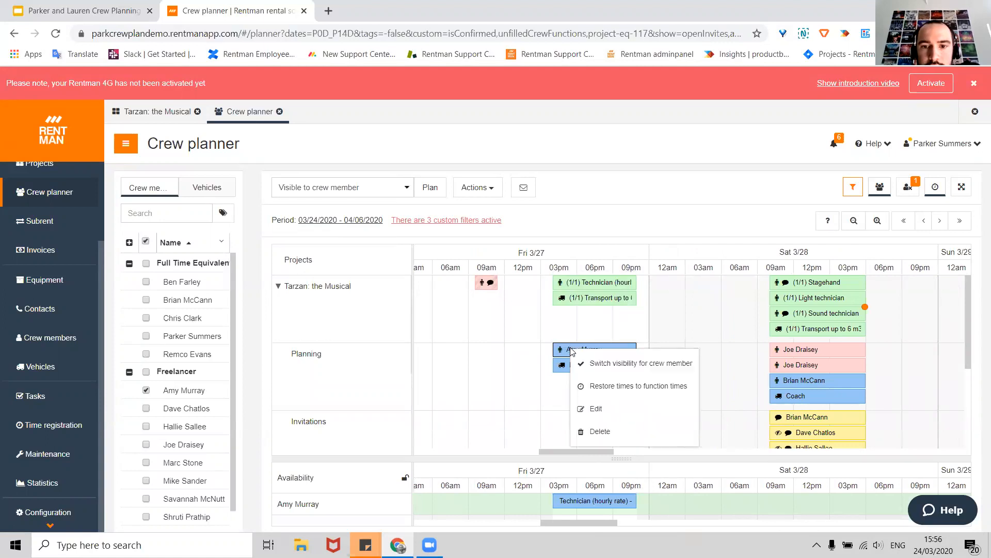
{"action": "left_click", "coordinate": [588, 348]}
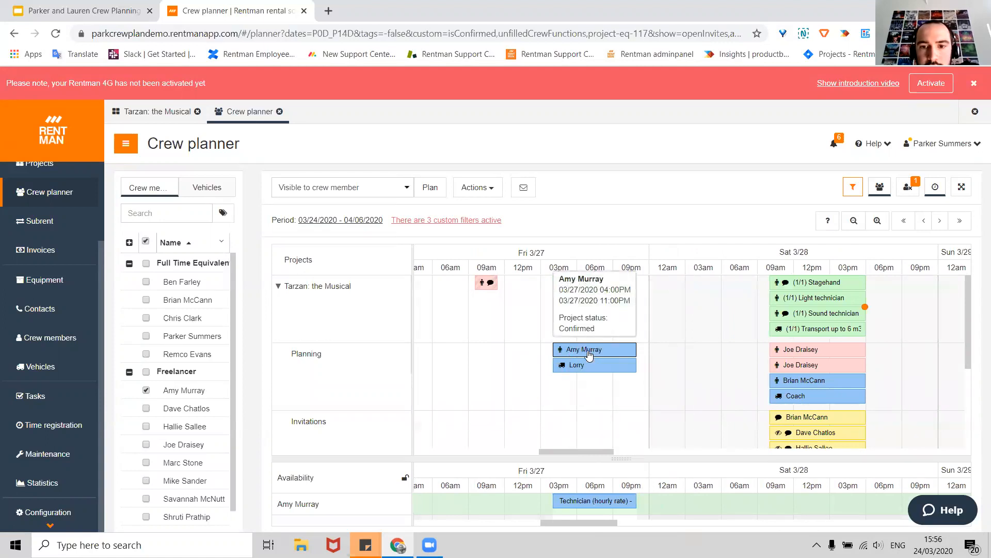
{"action": "right_click", "coordinate": [590, 354]}
{"action": "left_click", "coordinate": [604, 366]}
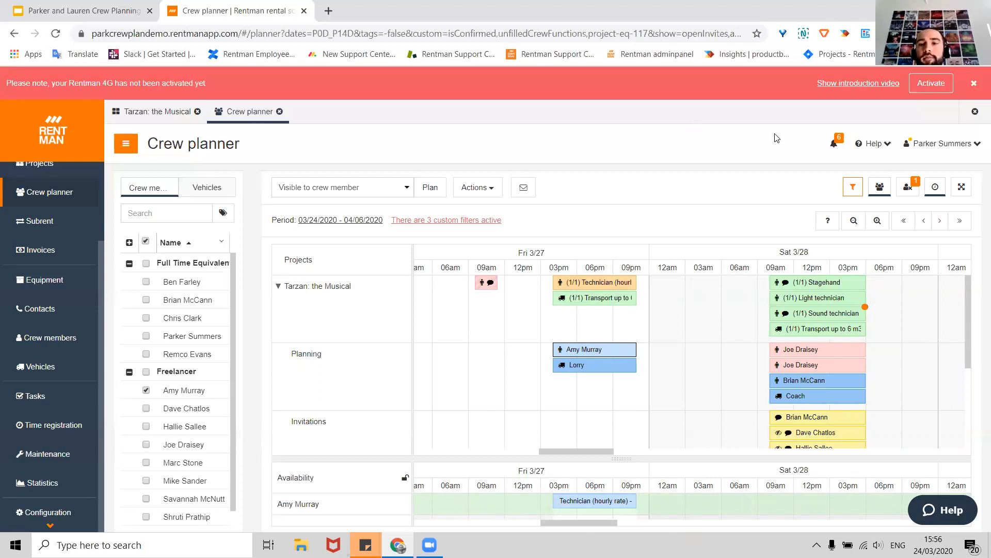
Open the notification preferences and review the email, mobile app and web settings for received invitations and replies to invitations
{"action": "left_click", "coordinate": [834, 140]}
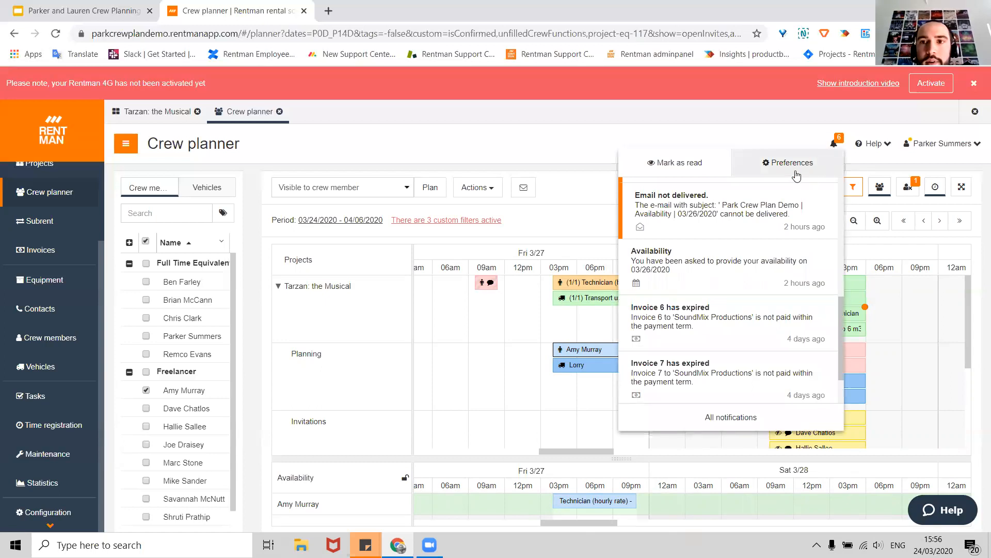
{"action": "left_click", "coordinate": [780, 168]}
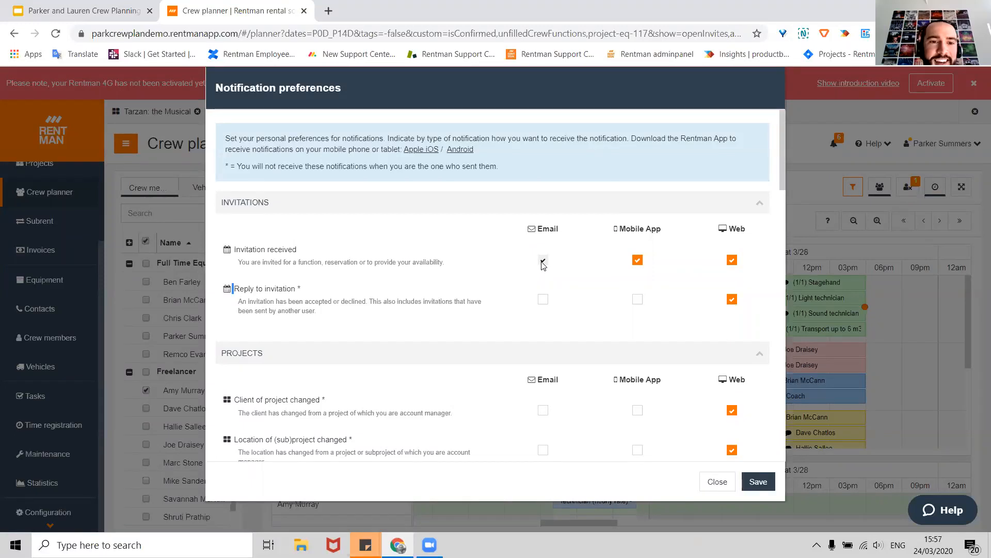
{"action": "scroll", "coordinate": [544, 265], "scroll_direction": "down", "scroll_amount": 1}
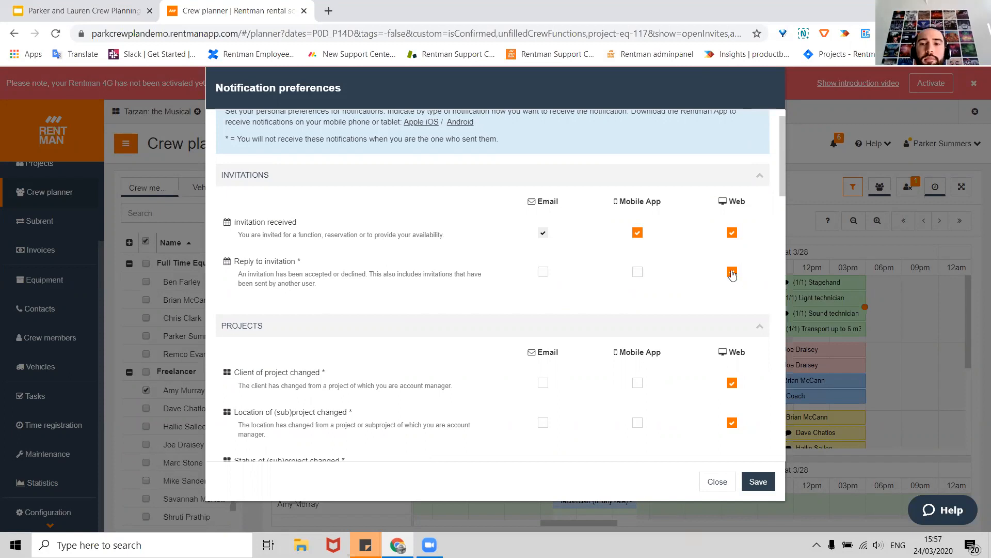
{"action": "scroll", "coordinate": [333, 265], "scroll_direction": "down", "scroll_amount": 1}
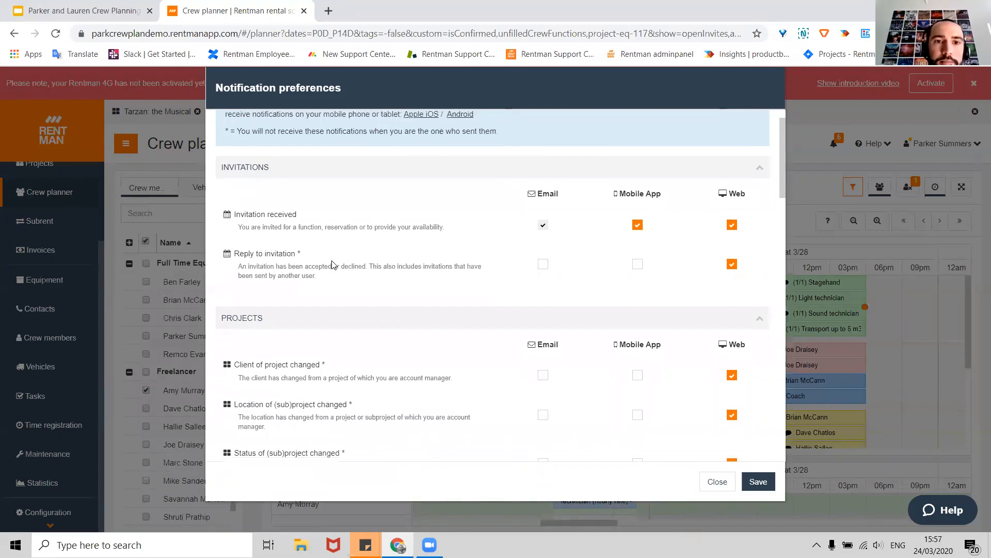
{"action": "scroll", "coordinate": [332, 264], "scroll_direction": "up", "scroll_amount": 1}
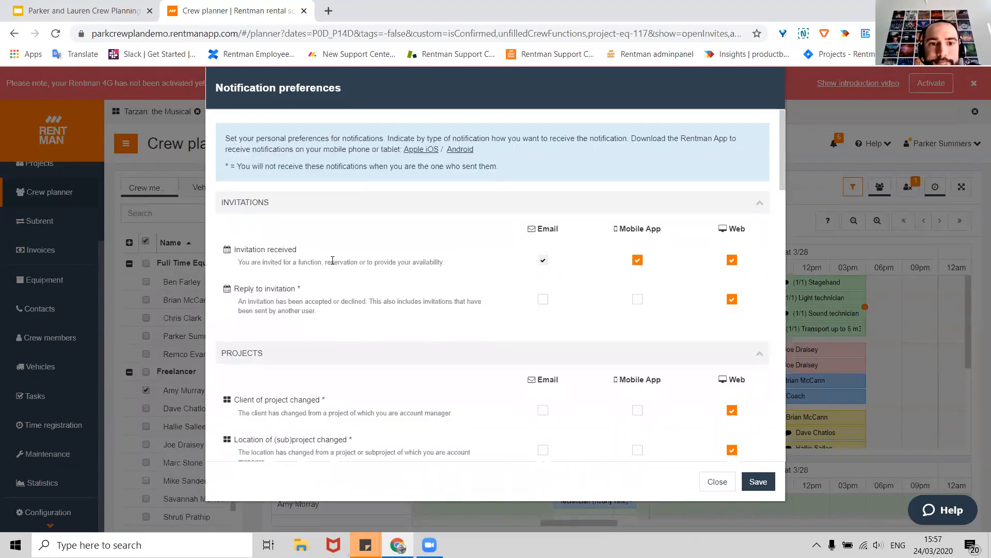
{"action": "scroll", "coordinate": [332, 261], "scroll_direction": "down", "scroll_amount": 1}
{"action": "scroll", "coordinate": [332, 261], "scroll_direction": "up", "scroll_amount": 1}
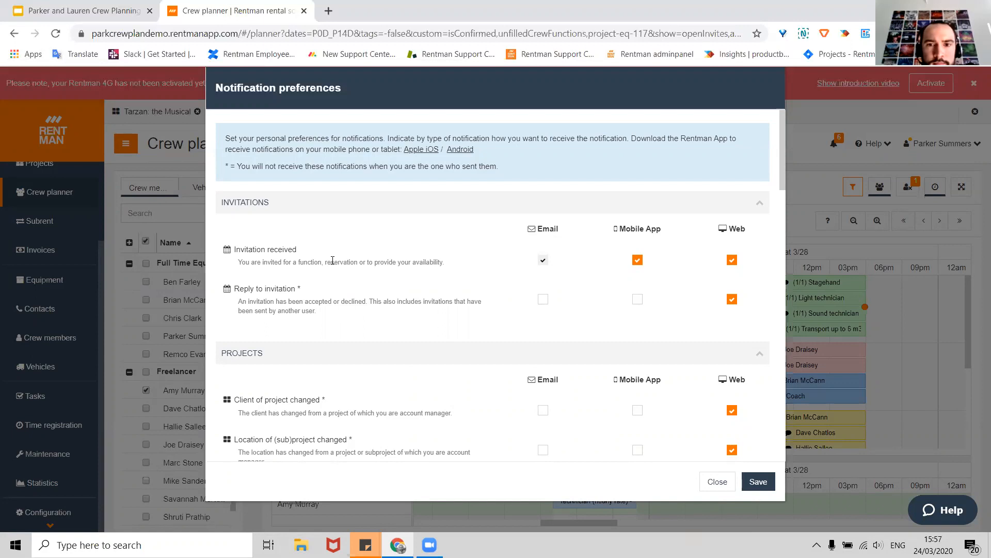
Close the notification preferences and read the planner remark on the Sat 3/28 Sound technician function
{"action": "left_click", "coordinate": [717, 482]}
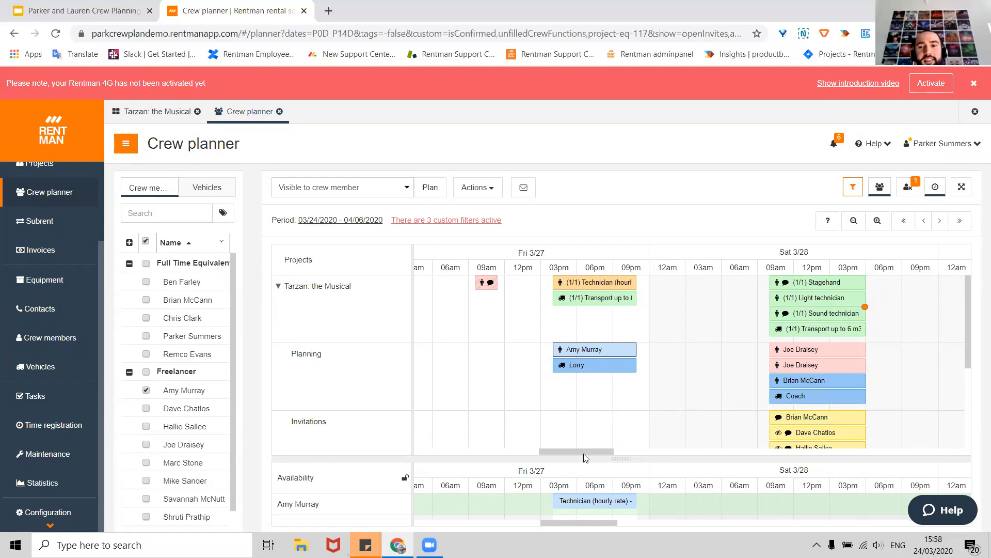
{"action": "left_click_drag", "start_coordinate": [584, 447], "coordinate": [610, 451]}
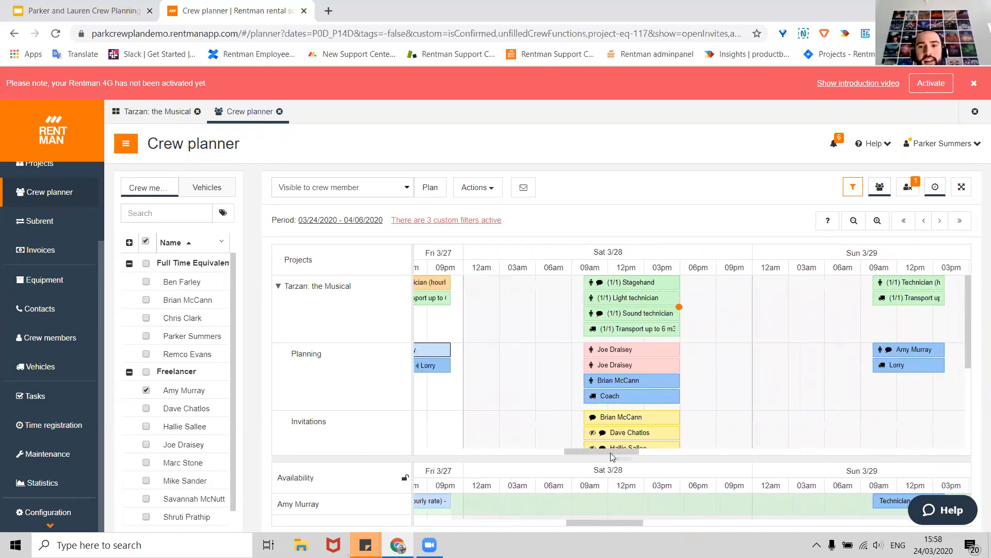
{"action": "mouse_move", "coordinate": [675, 308]}
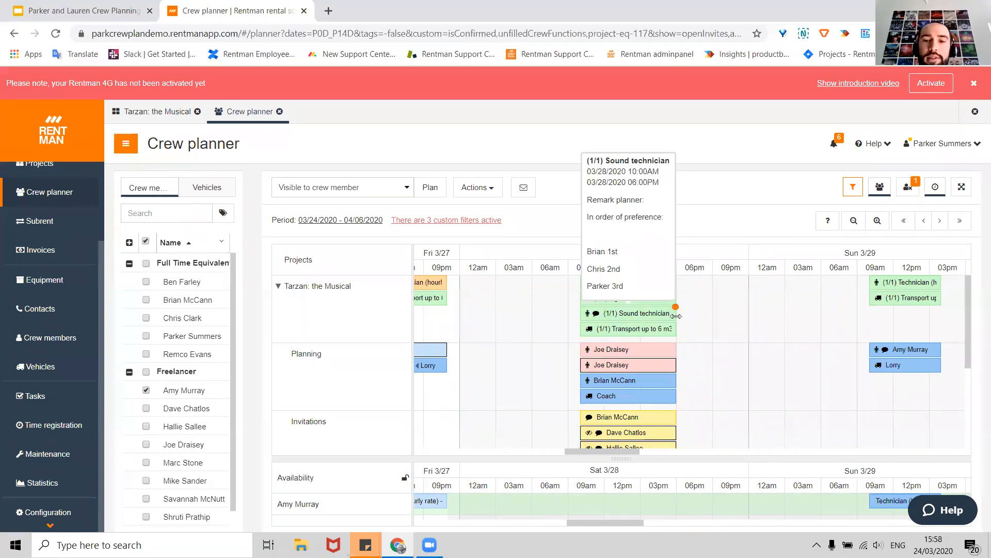
{"action": "mouse_move", "coordinate": [643, 391]}
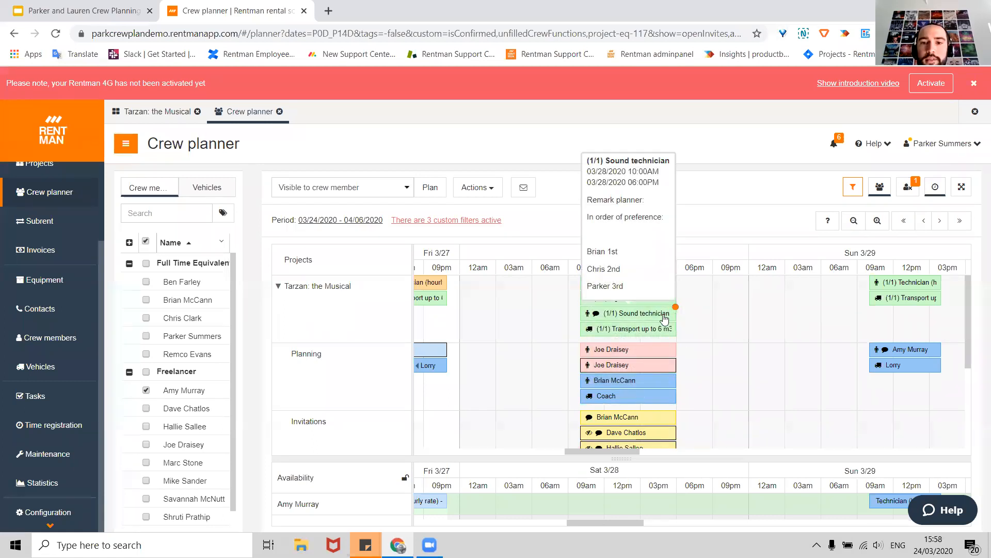
Show the changes of the Sat 3/28 Sound technician function, read the new planner note's details and mark the change as solved
{"action": "left_click", "coordinate": [665, 320]}
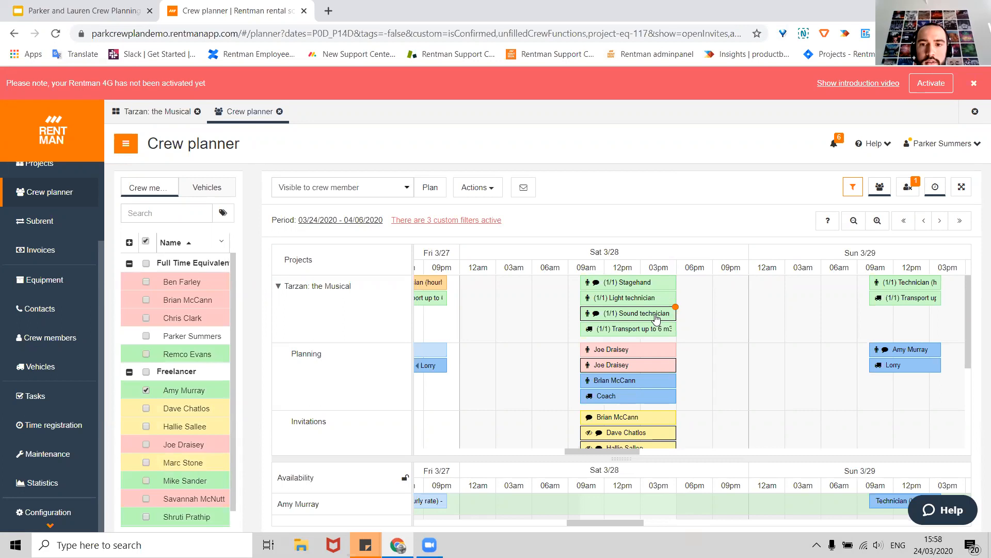
{"action": "left_click", "coordinate": [645, 306]}
{"action": "left_click", "coordinate": [643, 313]}
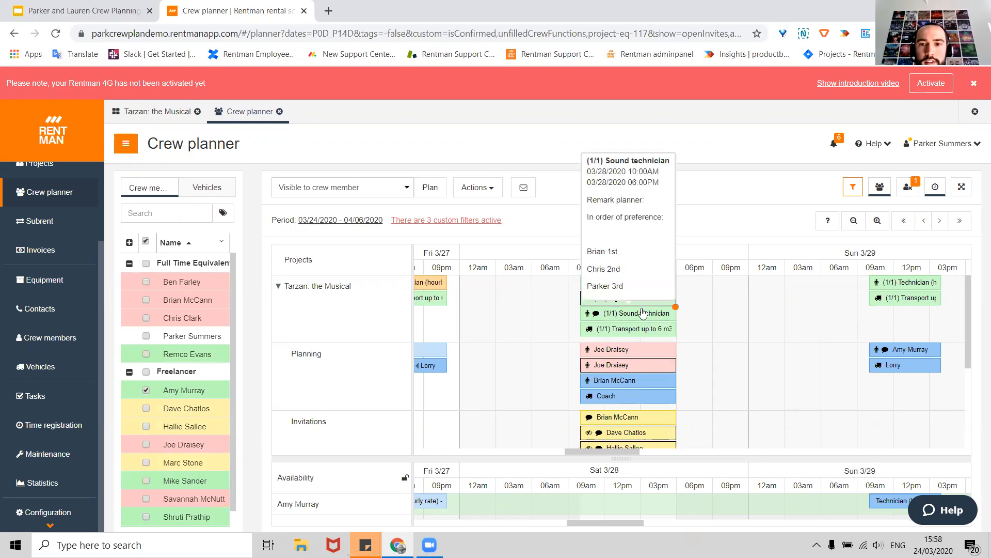
{"action": "right_click", "coordinate": [643, 314]}
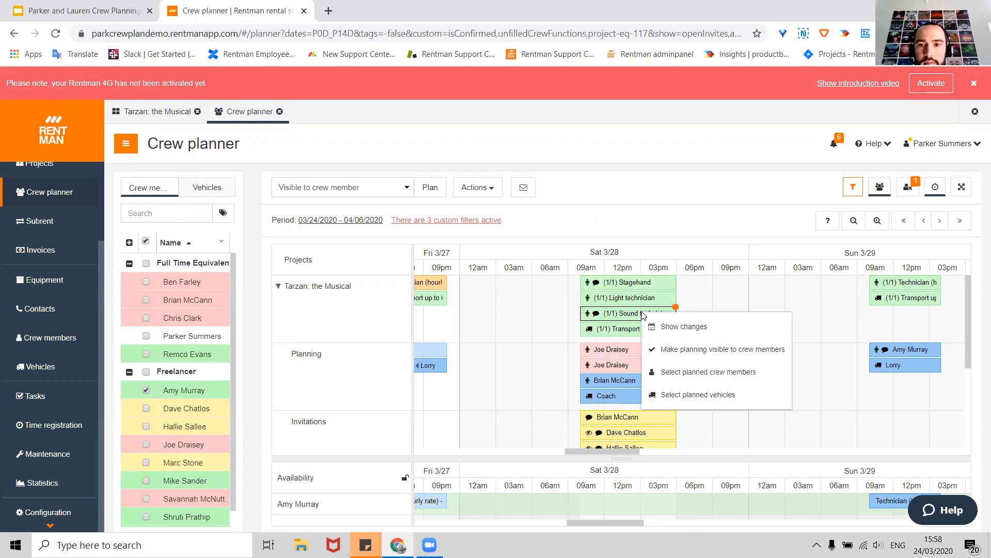
{"action": "left_click", "coordinate": [659, 324]}
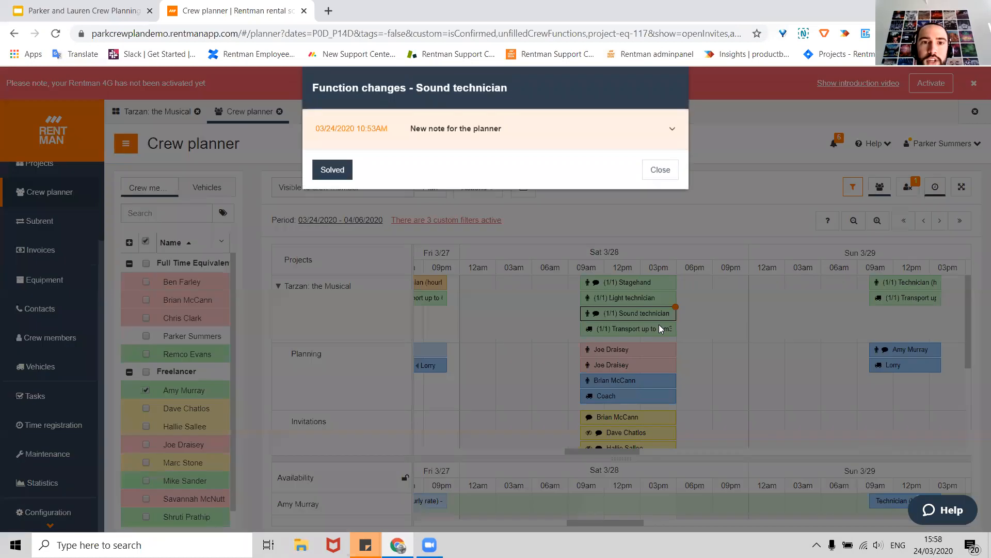
{"action": "left_click", "coordinate": [672, 131]}
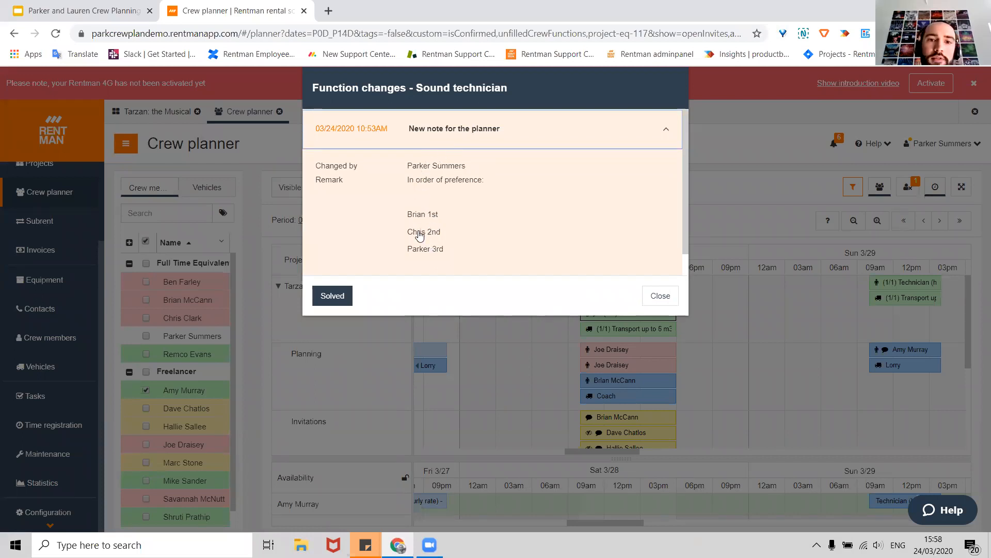
{"action": "left_click", "coordinate": [324, 299]}
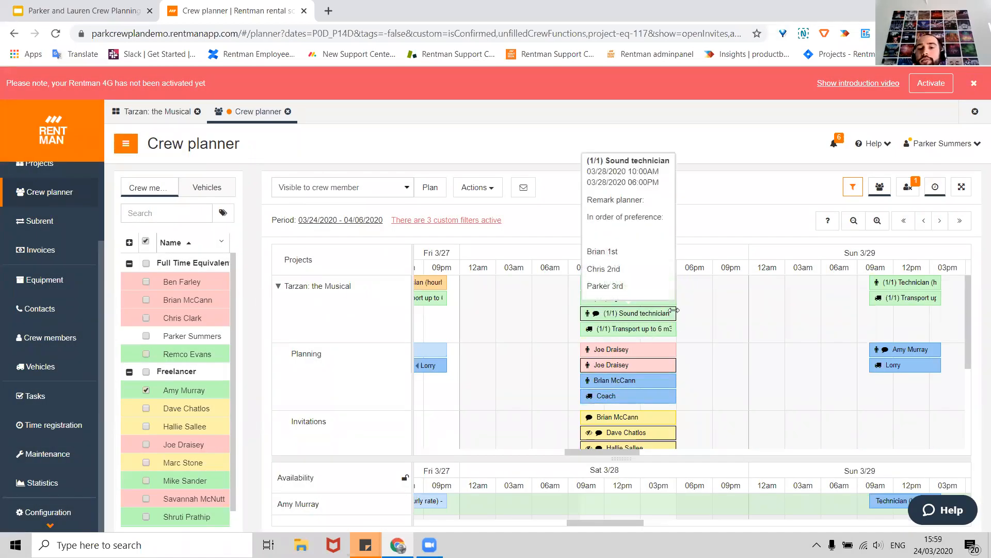
Try a longer duration for the Sat 3/28 Sound technician function, restore it, and shift the function with its planning about three hours later
{"action": "left_click_drag", "start_coordinate": [677, 311], "coordinate": [701, 315]}
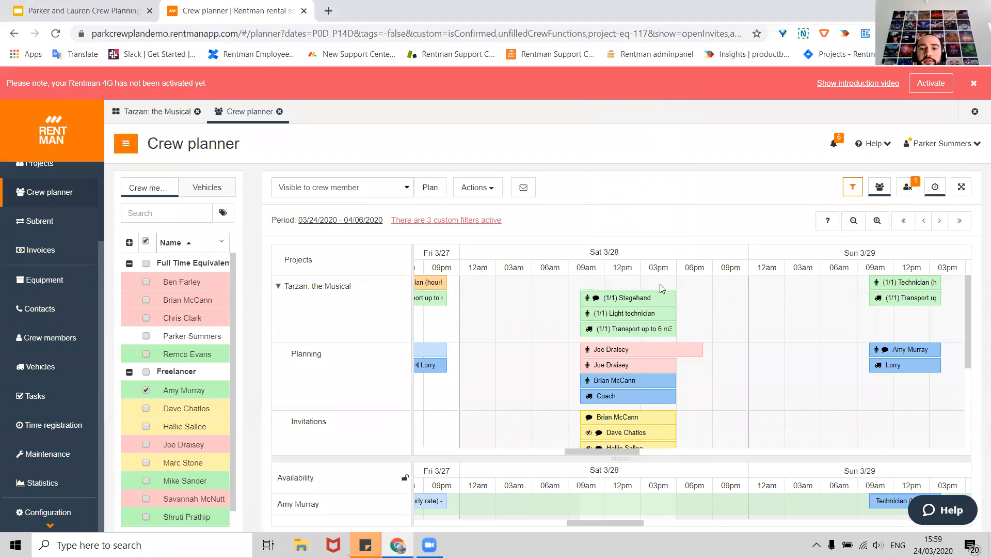
{"action": "left_click_drag", "start_coordinate": [643, 290], "coordinate": [676, 284]}
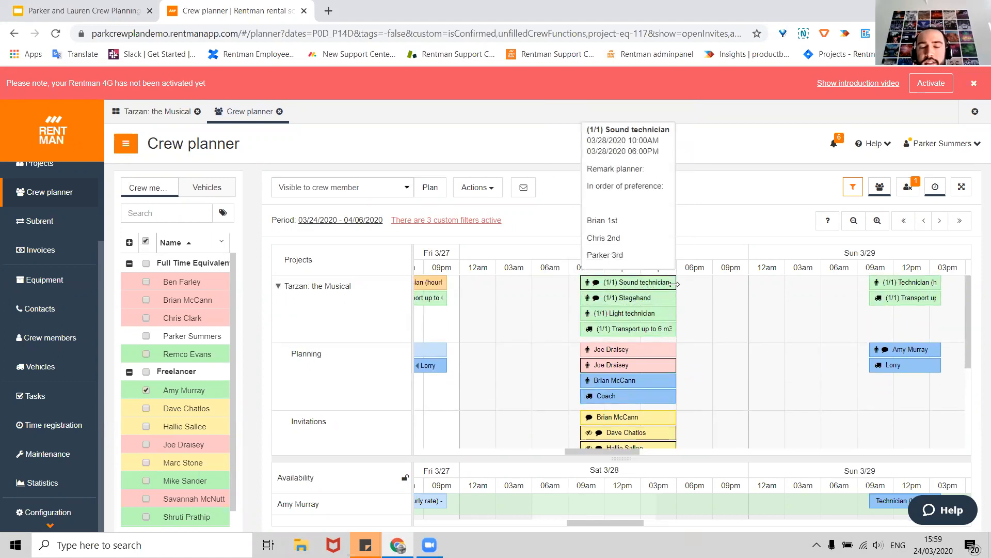
{"action": "left_click_drag", "start_coordinate": [627, 287], "coordinate": [626, 285]}
{"action": "left_click_drag", "start_coordinate": [605, 351], "coordinate": [568, 357]}
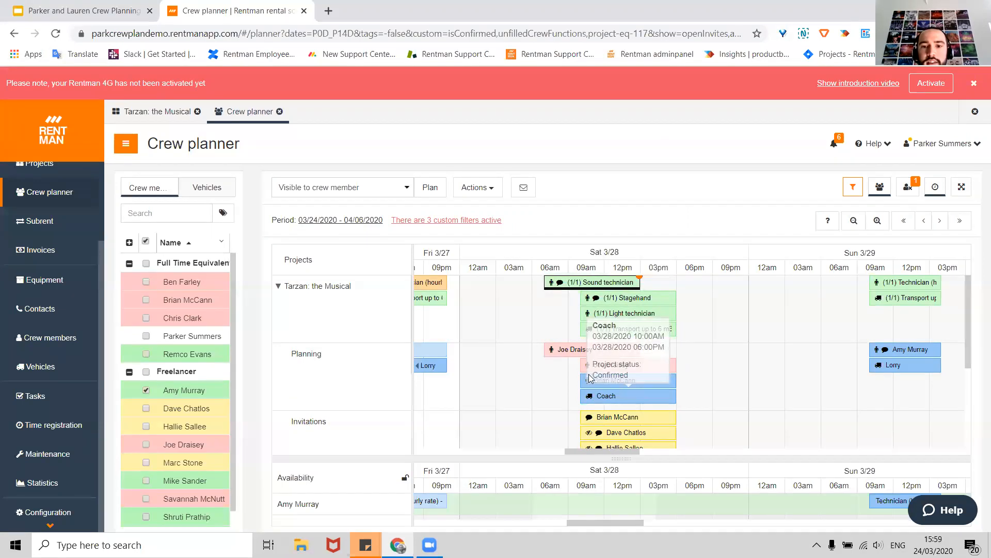
{"action": "left_click_drag", "start_coordinate": [563, 289], "coordinate": [619, 288]}
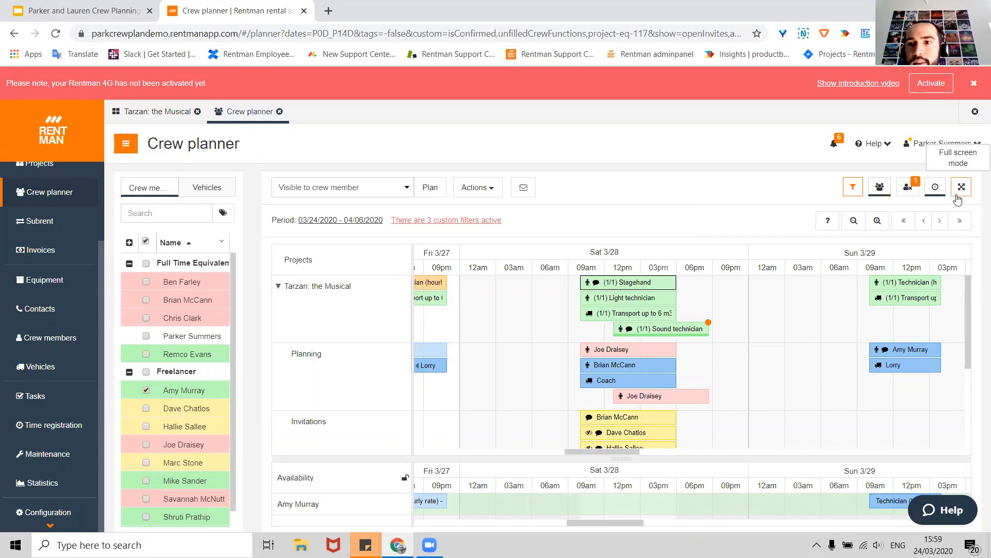
Open the planner's legend and review its background colours, side effects, icons and tags
{"action": "left_click", "coordinate": [835, 226]}
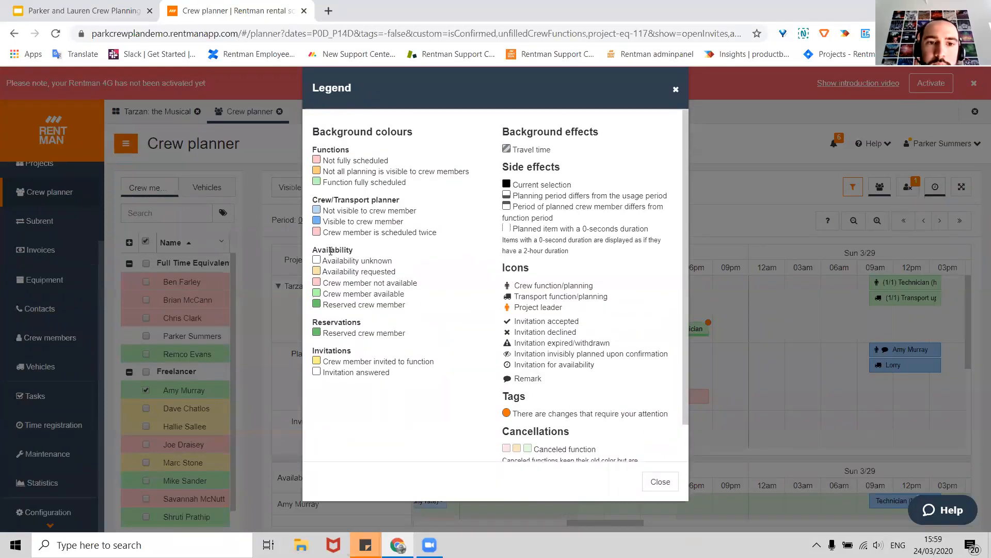
{"action": "scroll", "coordinate": [334, 275], "scroll_direction": "down", "scroll_amount": 1}
{"action": "scroll", "coordinate": [335, 275], "scroll_direction": "up", "scroll_amount": 1}
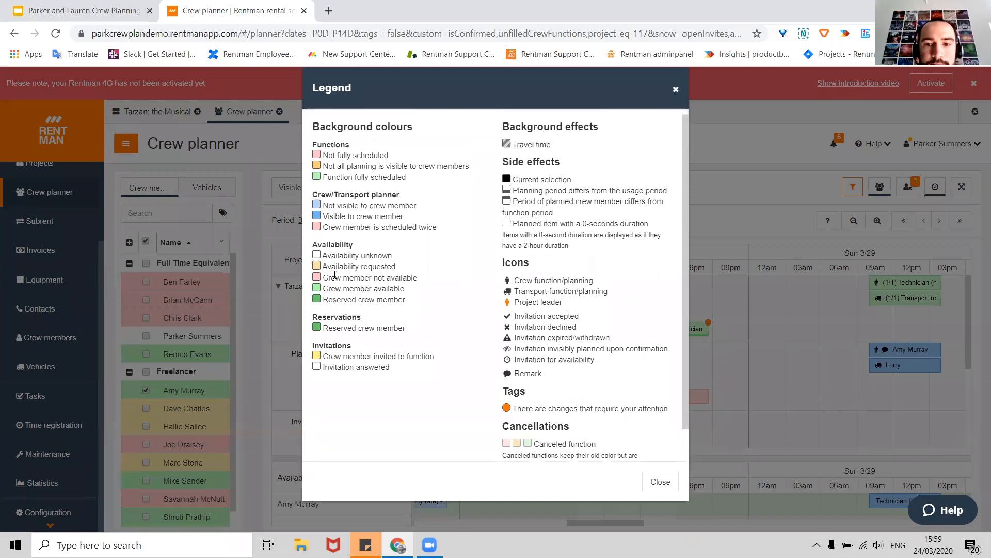
{"action": "left_click", "coordinate": [669, 487]}
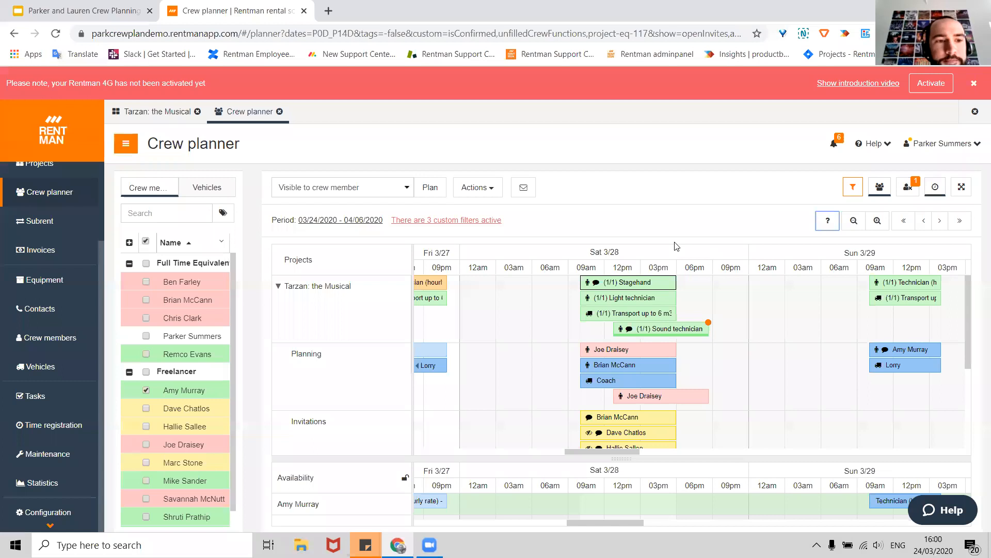
Open the crew members overview and select all crew members
{"action": "left_click", "coordinate": [43, 350]}
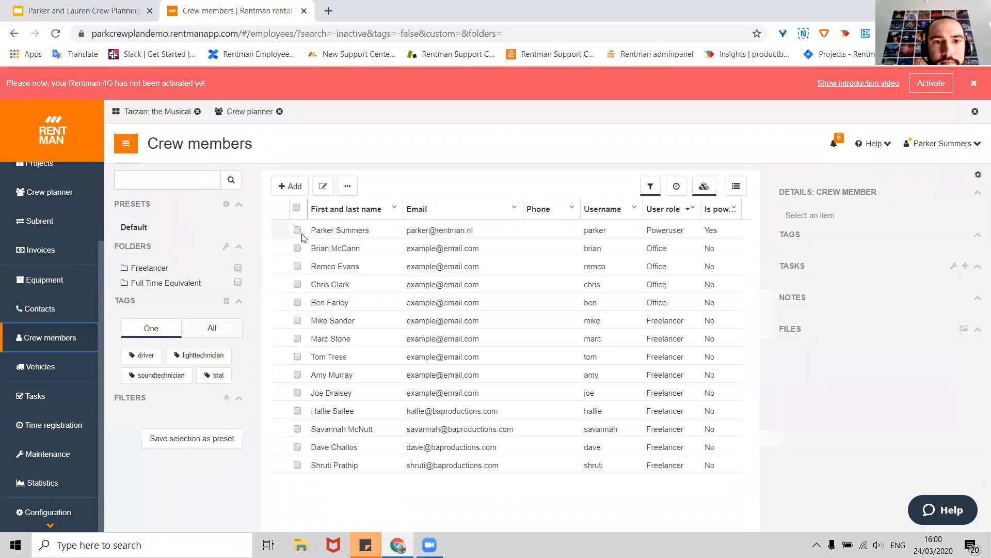
{"action": "left_click", "coordinate": [296, 208]}
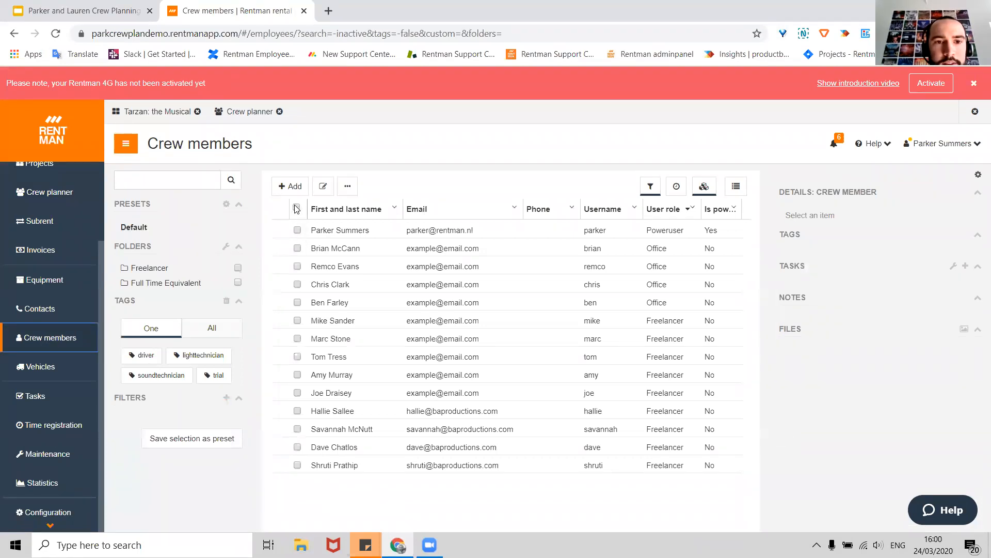
Try adding a rate named Light Technician to all selected crew members at once
{"action": "left_click", "coordinate": [345, 185]}
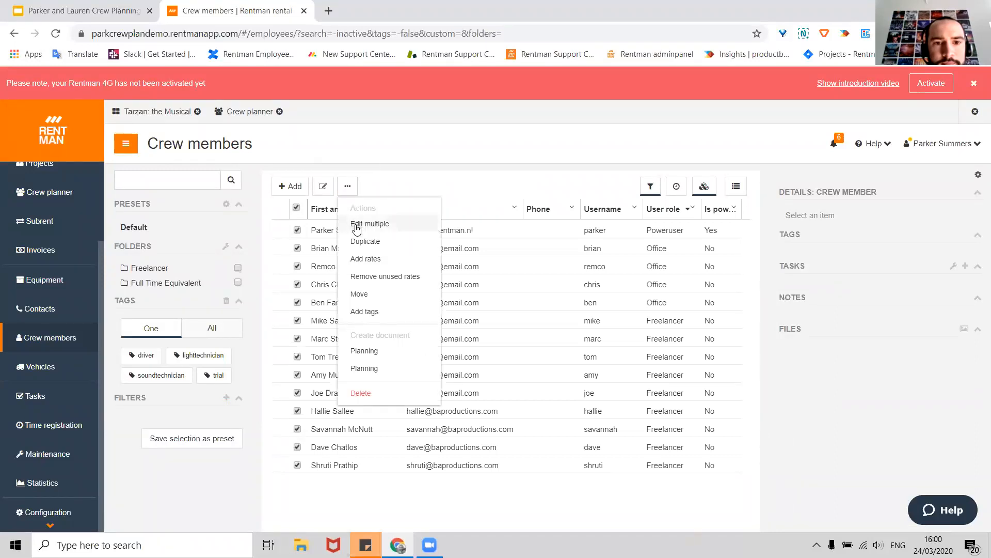
{"action": "left_click", "coordinate": [366, 259]}
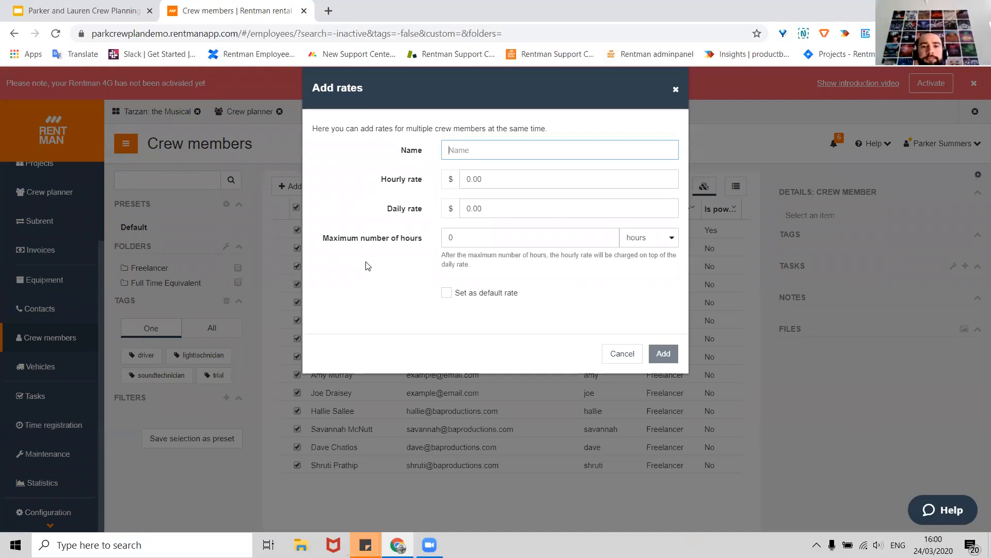
{"action": "type", "text": "Light Technician"}
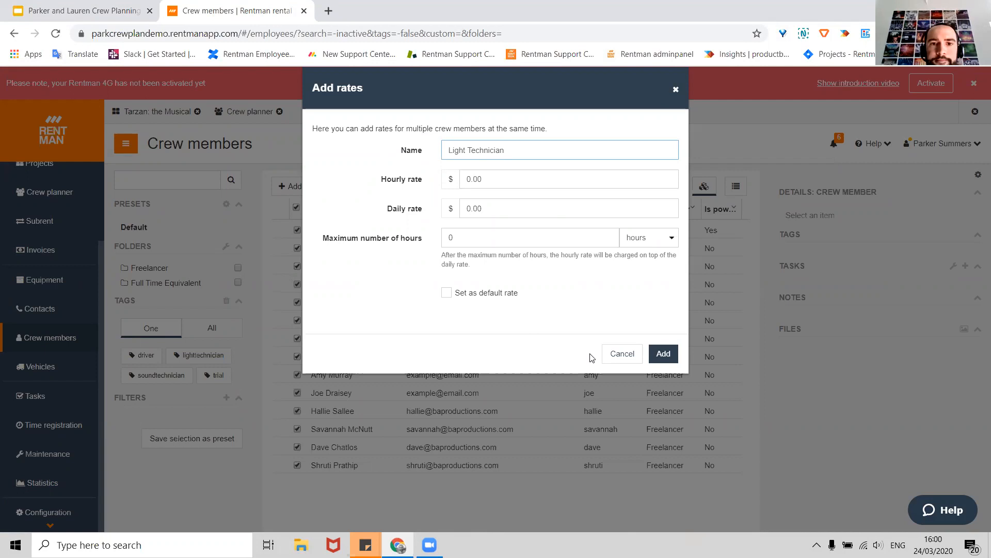
{"action": "left_click", "coordinate": [612, 355]}
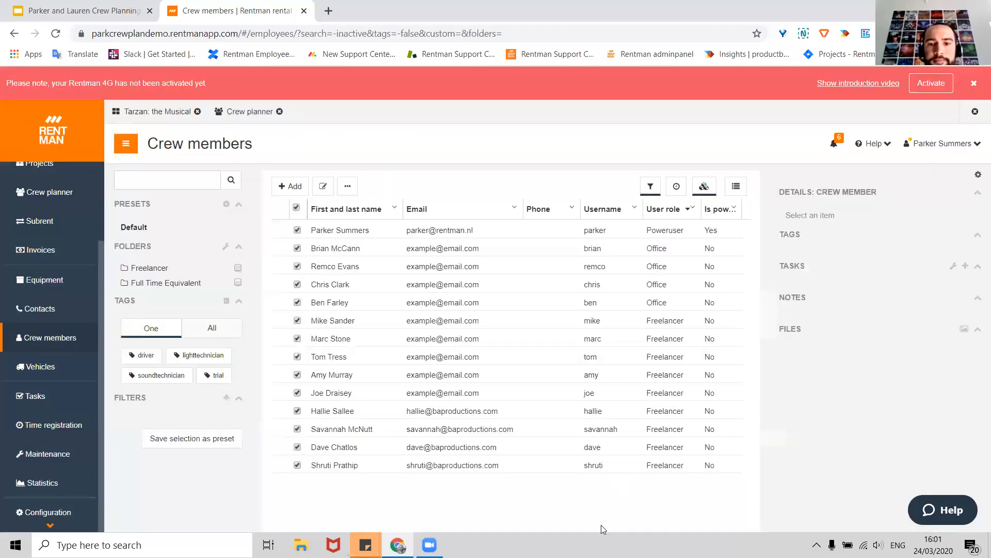